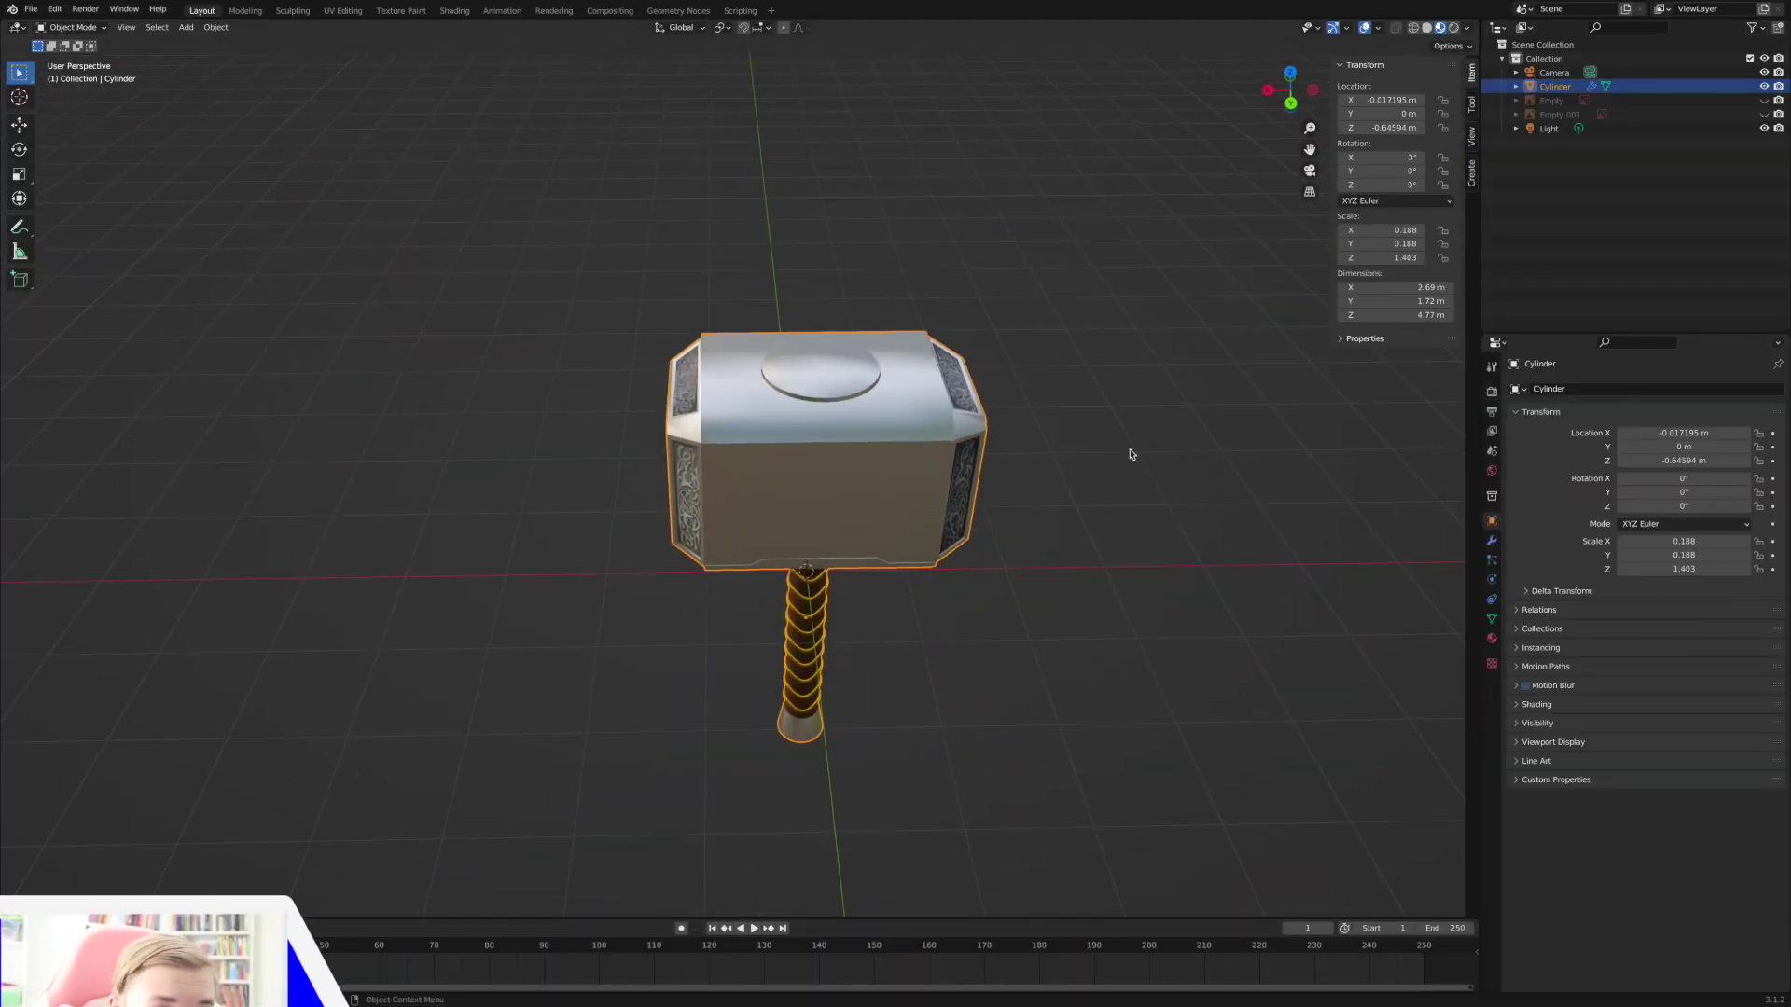
Select the hammer object and switch to the Shading workspace.
click(1291, 104)
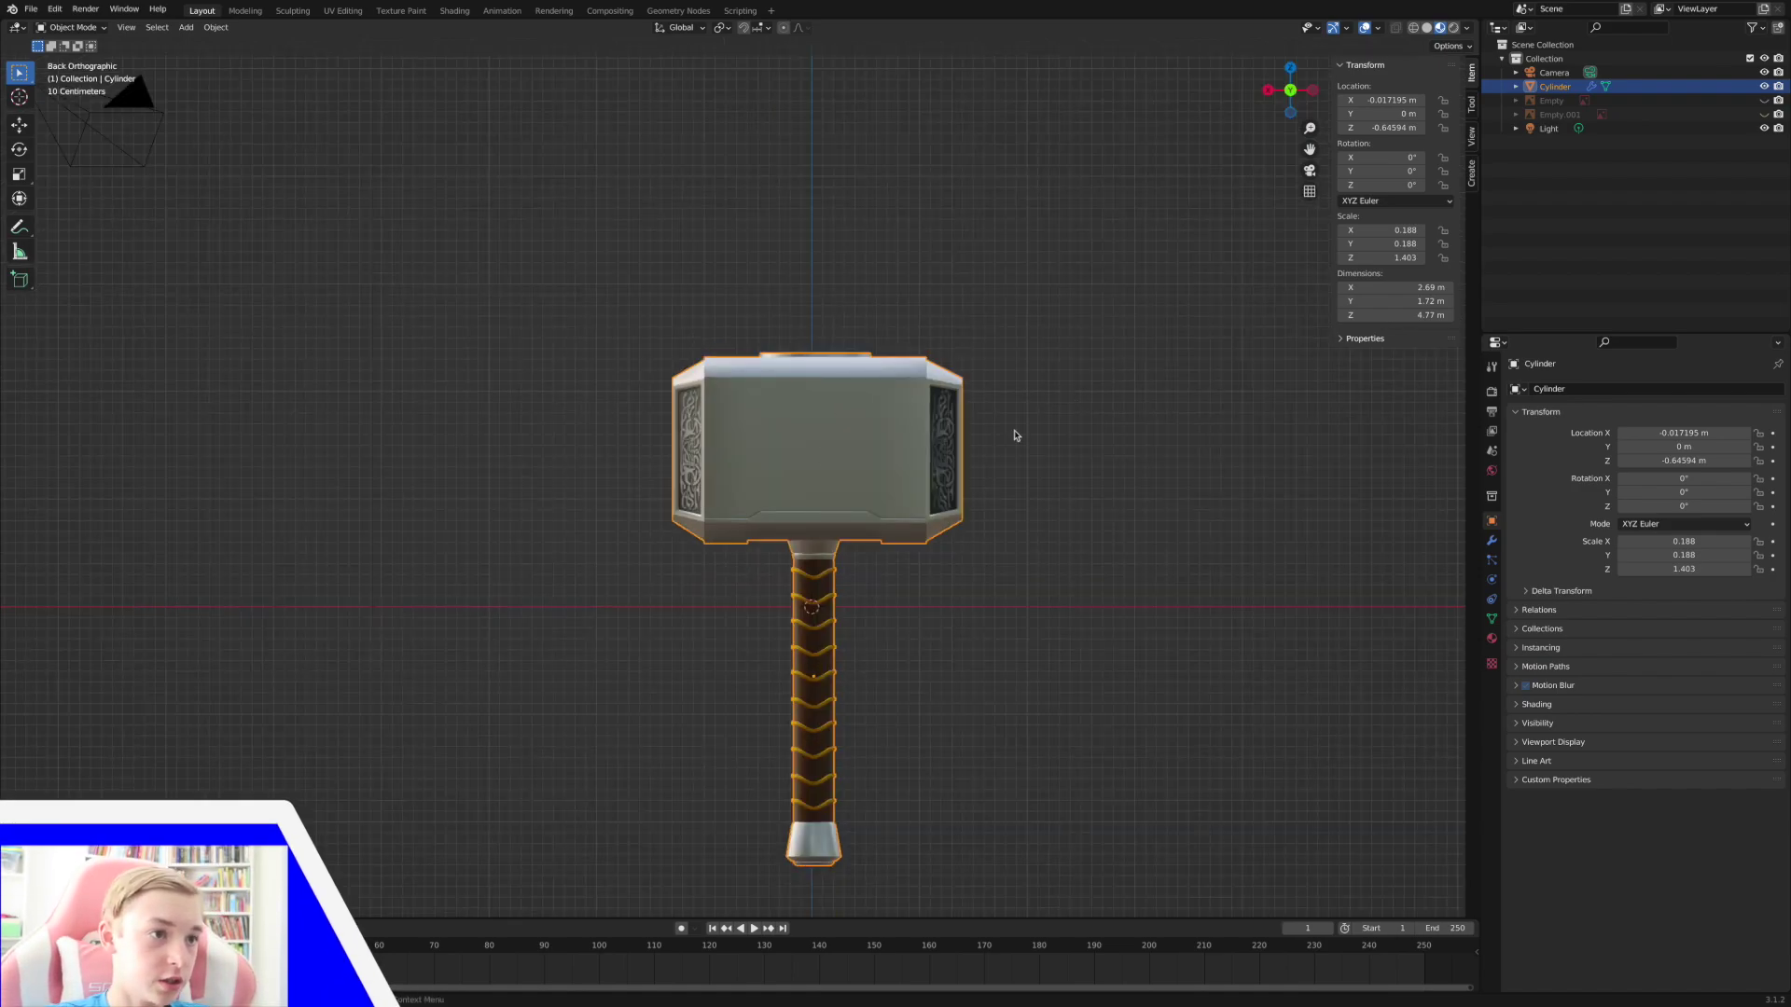
drag(1310, 128, 1311, 131)
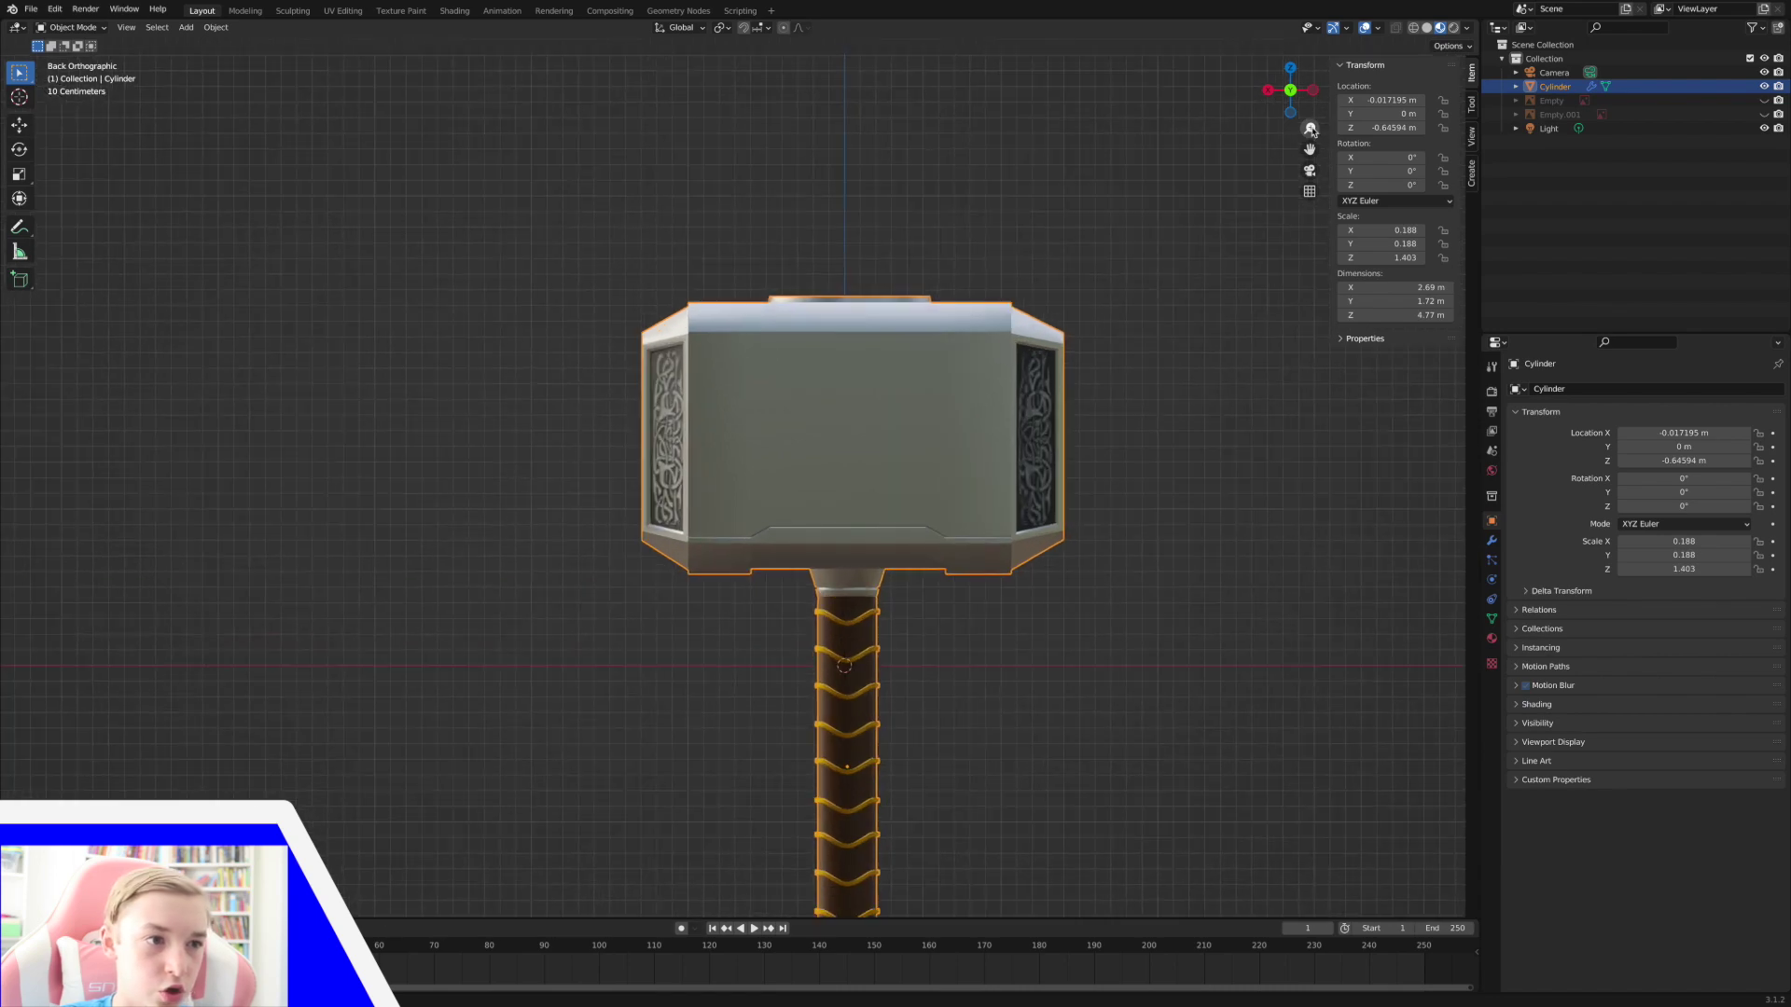
click(1168, 296)
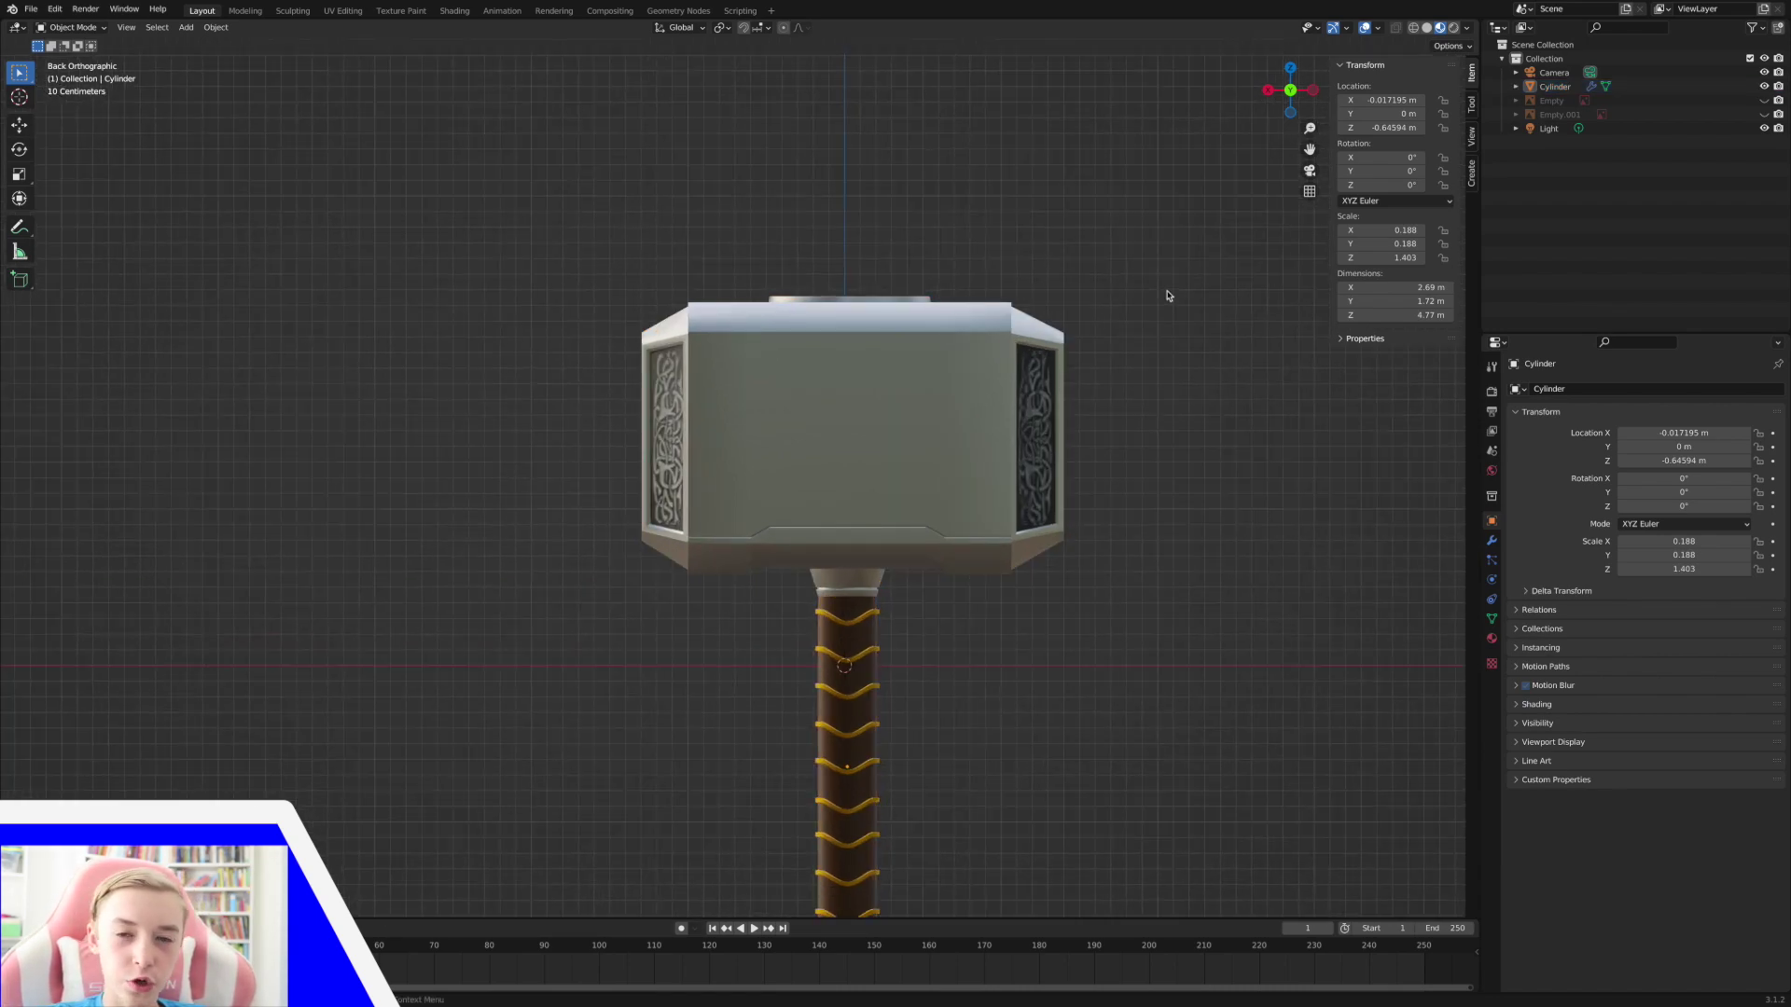
click(918, 379)
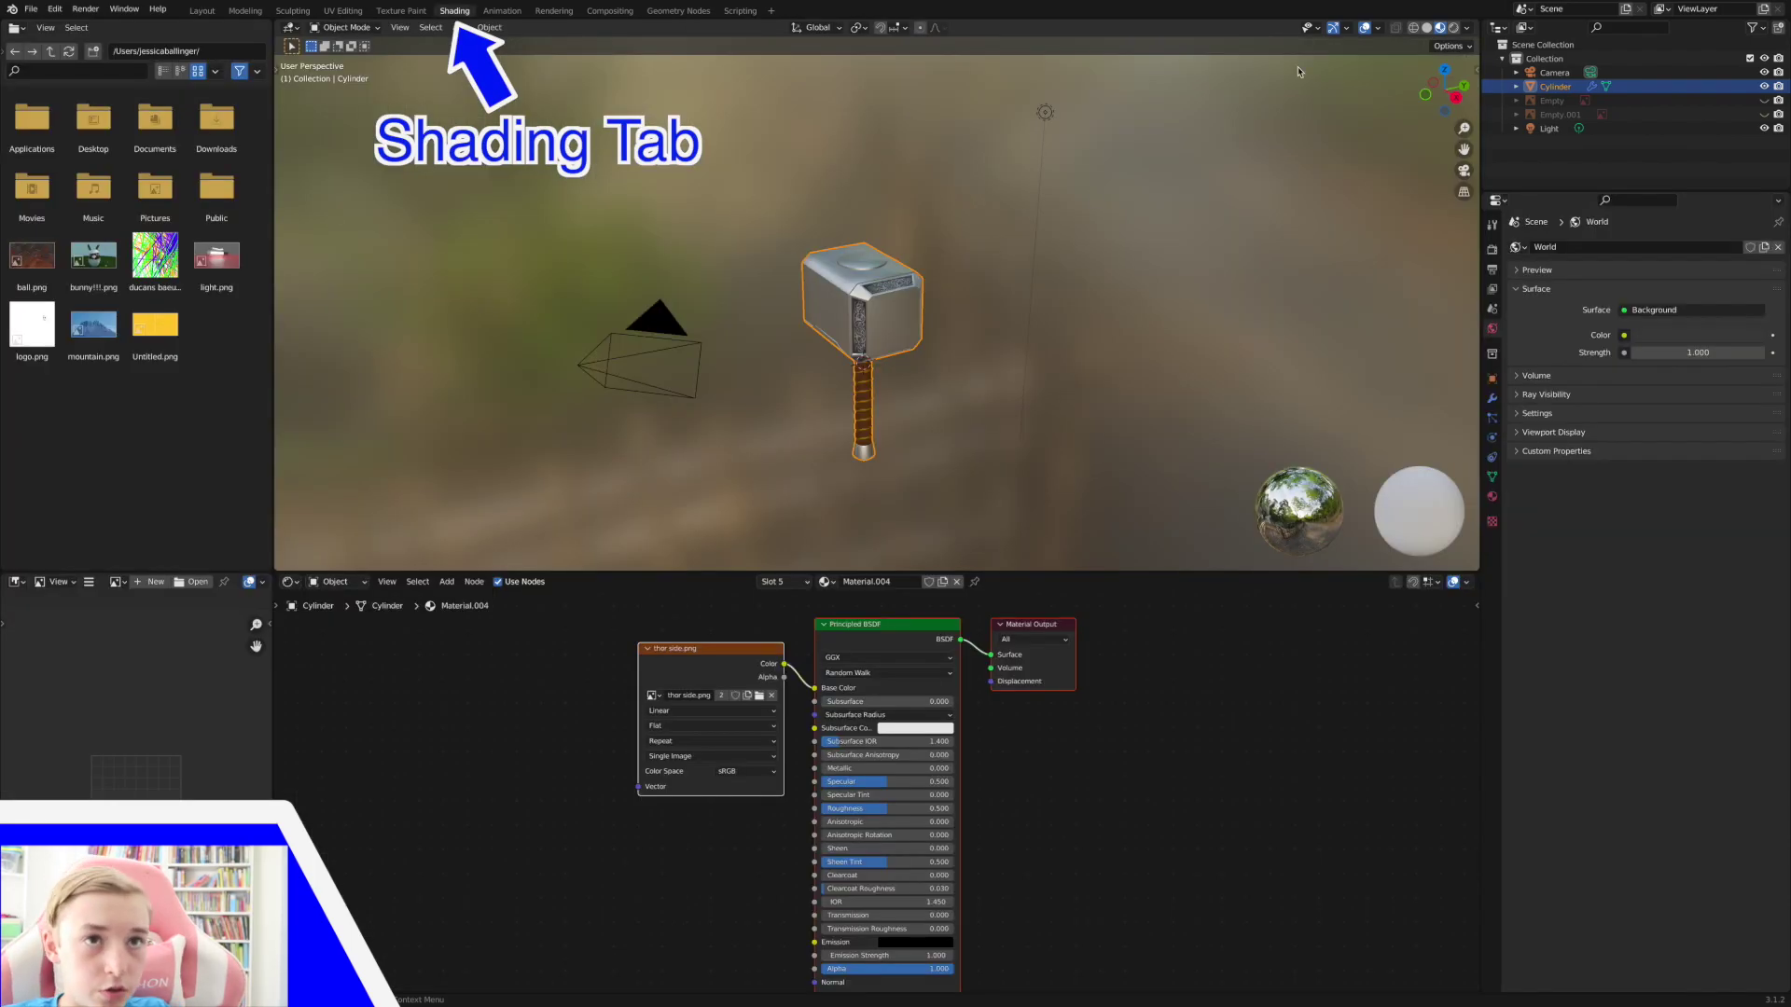
Move the thor side.png image texture node farther from the Principled BSDF in Material.004.
click(1424, 94)
drag(1464, 128, 1463, 56)
middle_drag(668, 812, 642, 810)
drag(653, 649, 493, 664)
scroll(990, 257, up, 10)
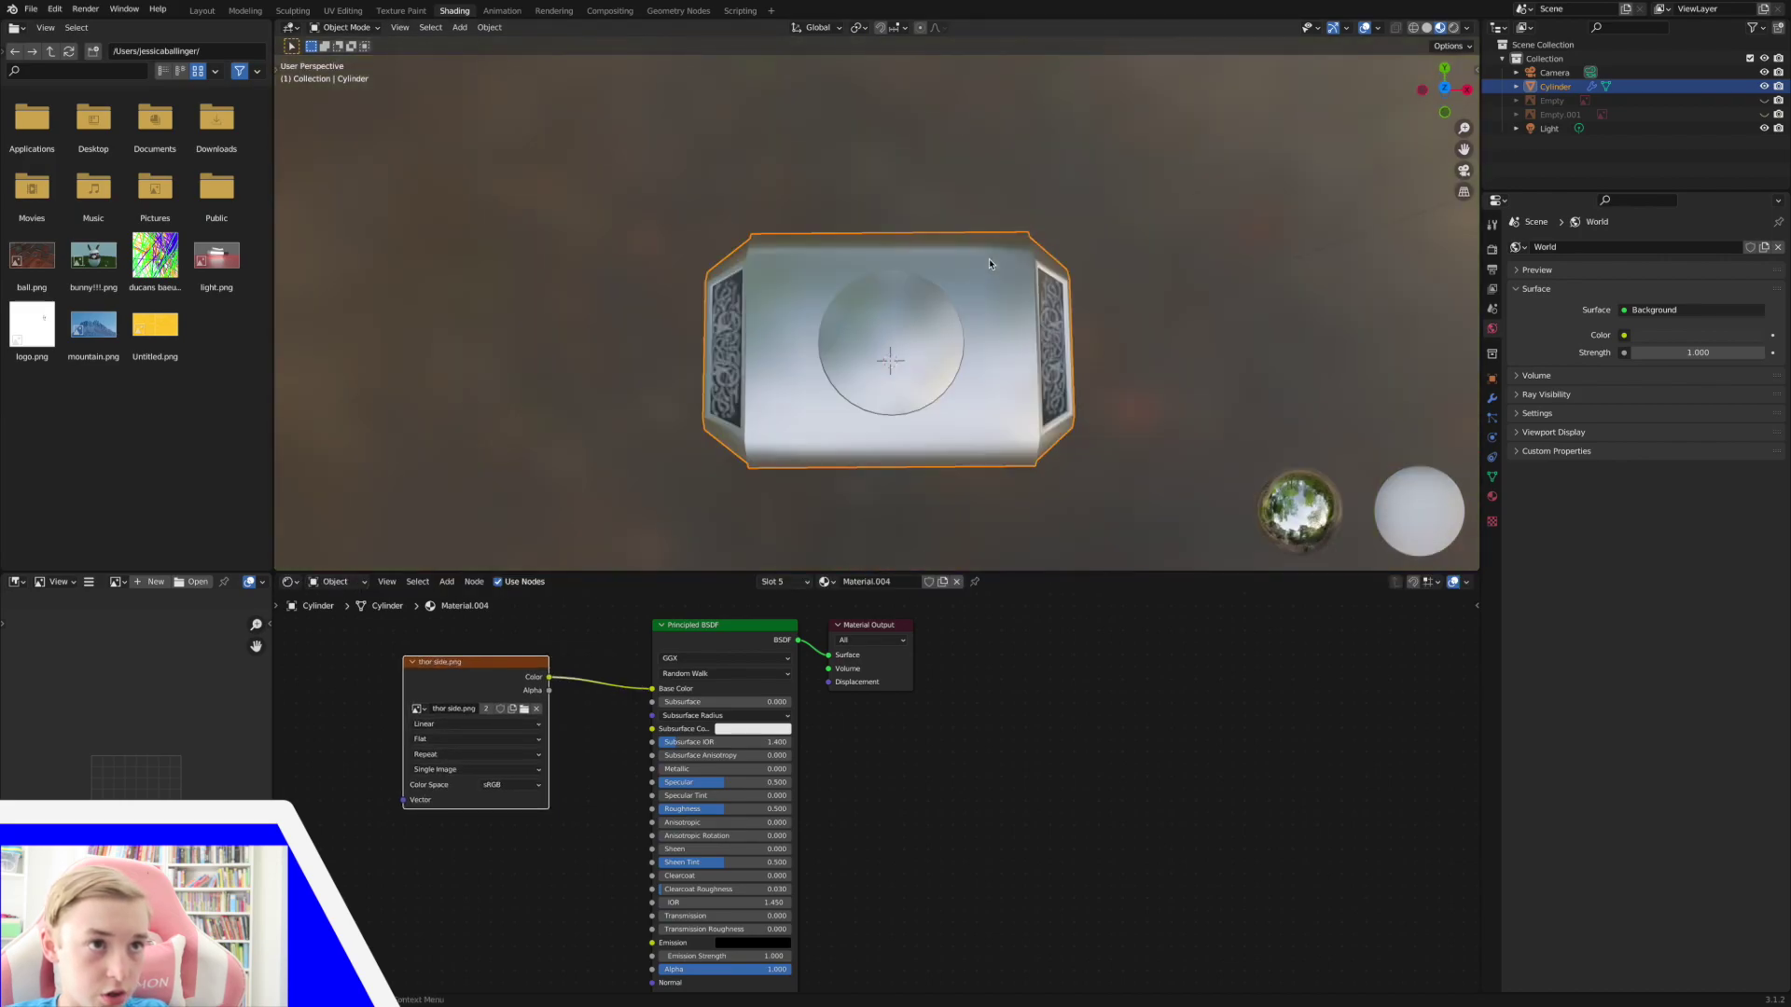
Open the node setup of Material.003 and move its thor front.png texture node farther from the Principled BSDF.
click(1447, 89)
drag(1464, 125, 1464, 67)
scroll(1463, 125, up, 1)
middle_drag(1239, 441, 1239, 422)
click(1401, 110)
click(1444, 115)
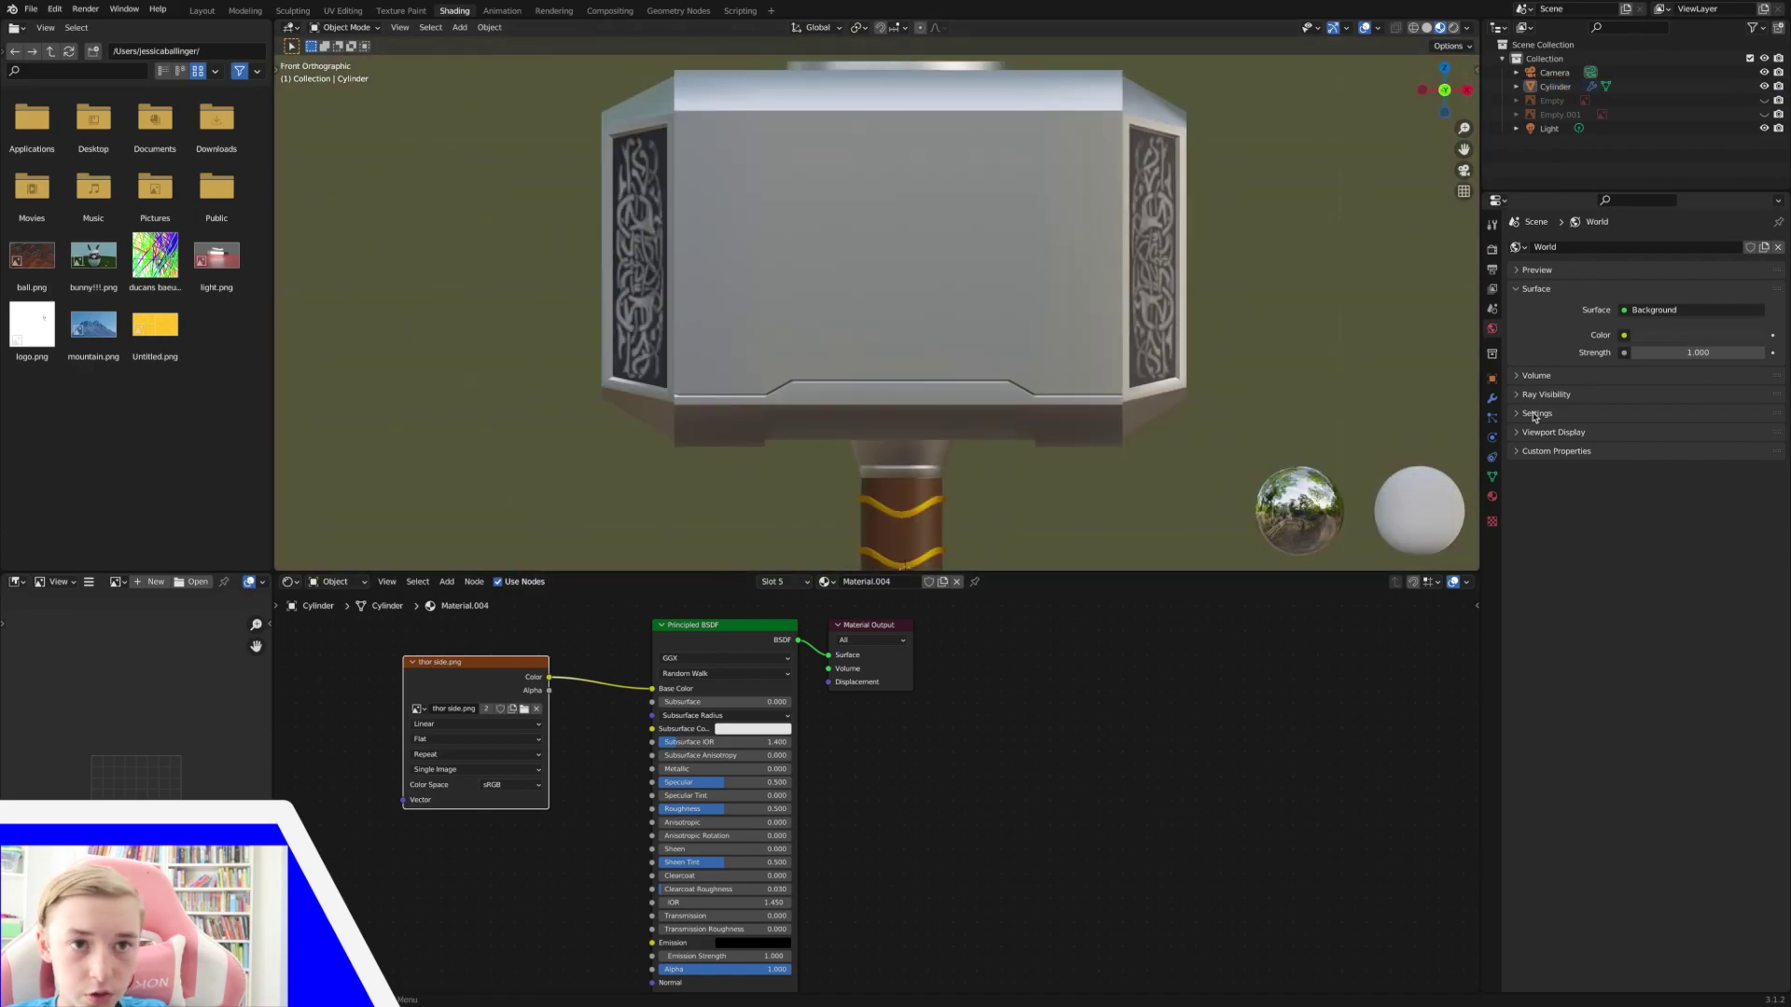
click(1492, 498)
click(1552, 293)
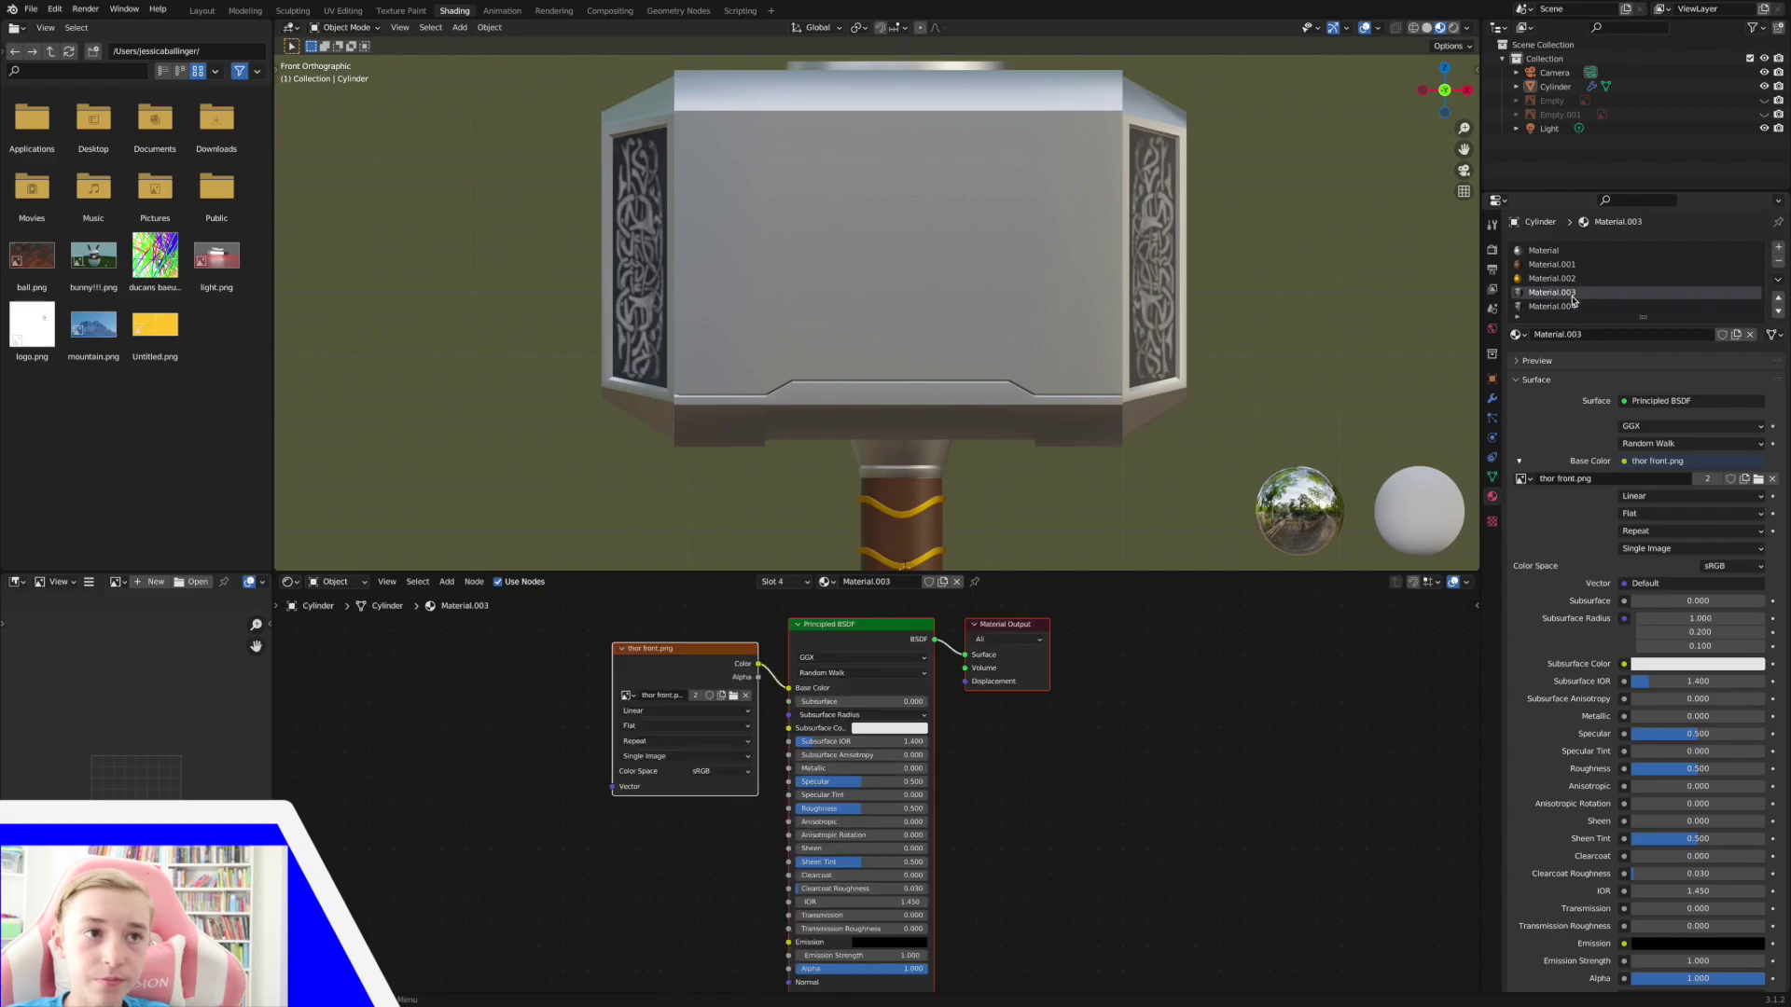
scroll(681, 643, down, 2)
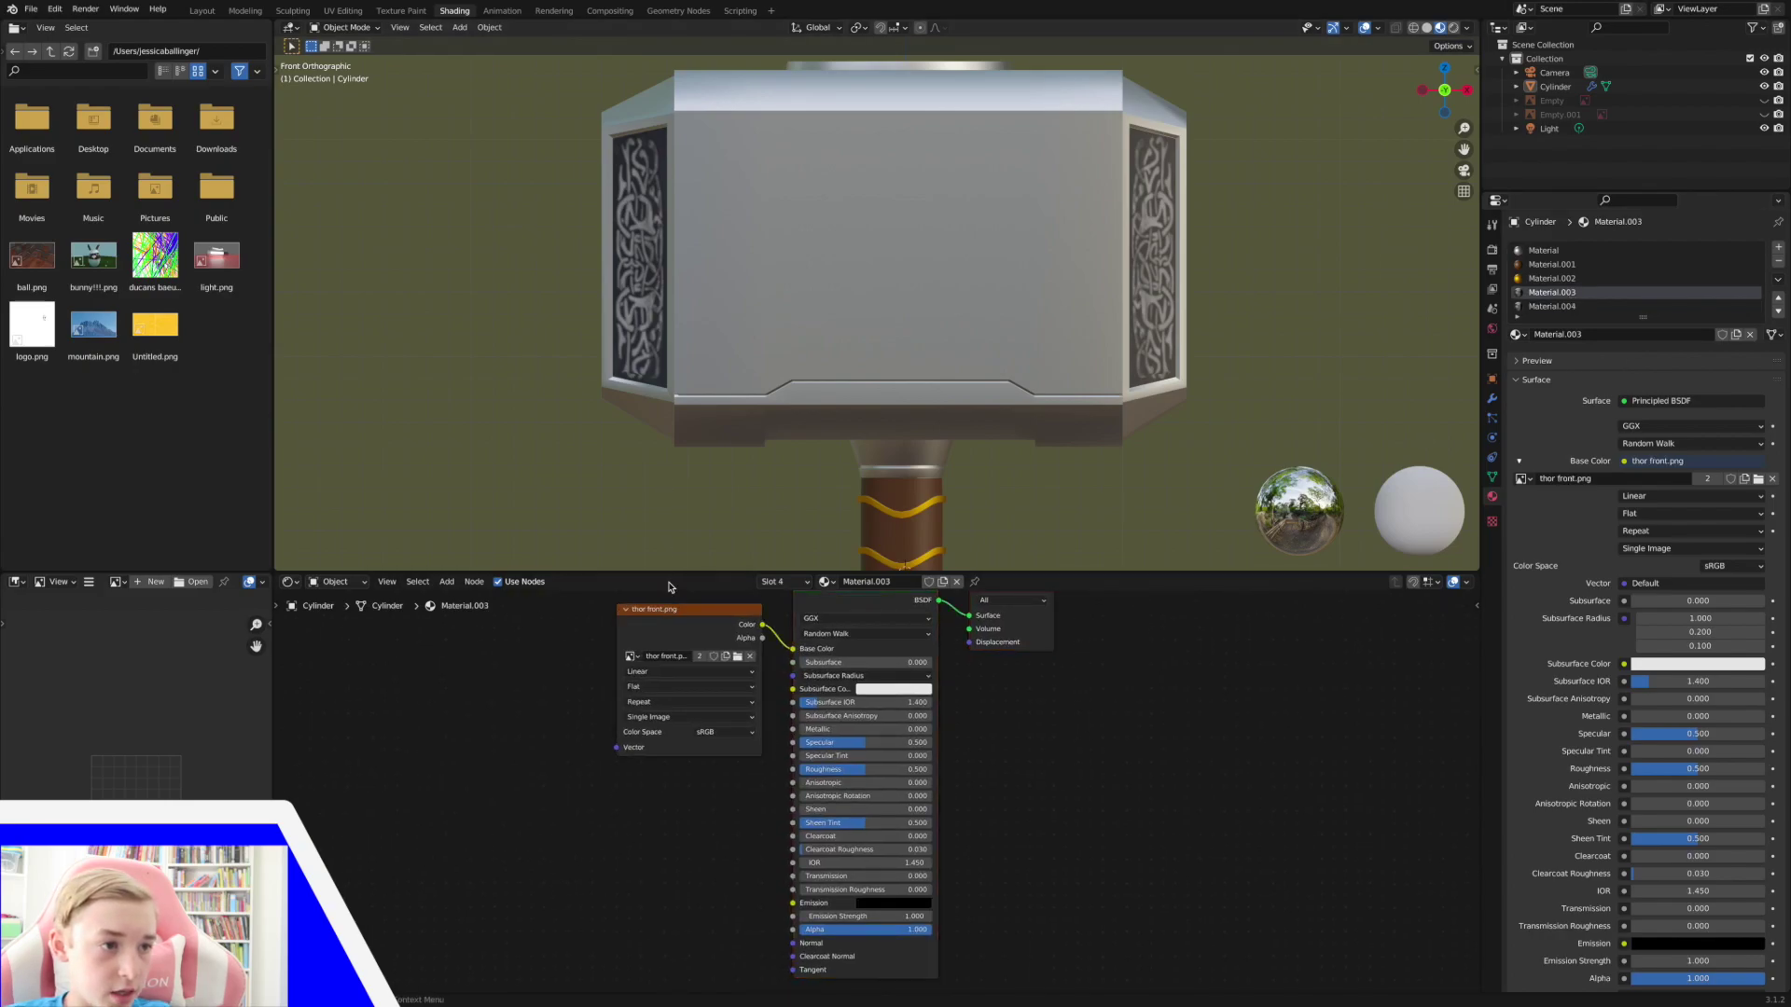
drag(666, 620, 545, 623)
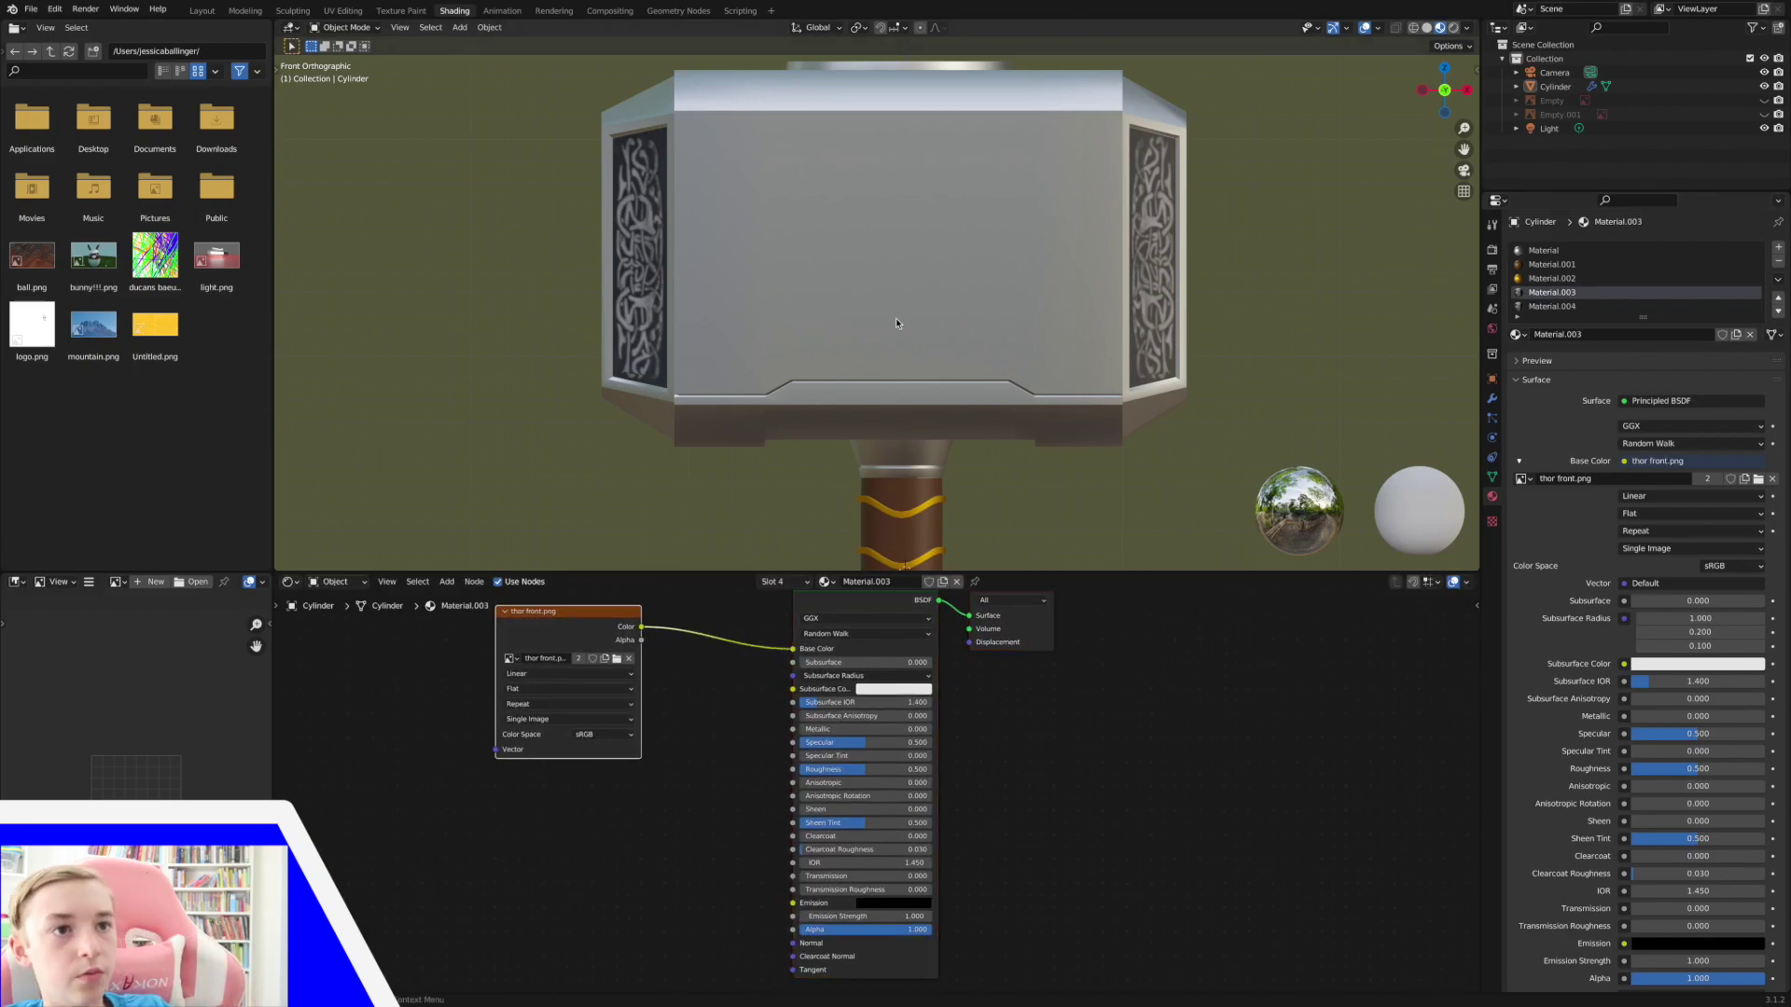
Disconnect the thor front.png texture from Base Color and move its node down level with the shader's lower inputs.
middle_drag(678, 308, 674, 211)
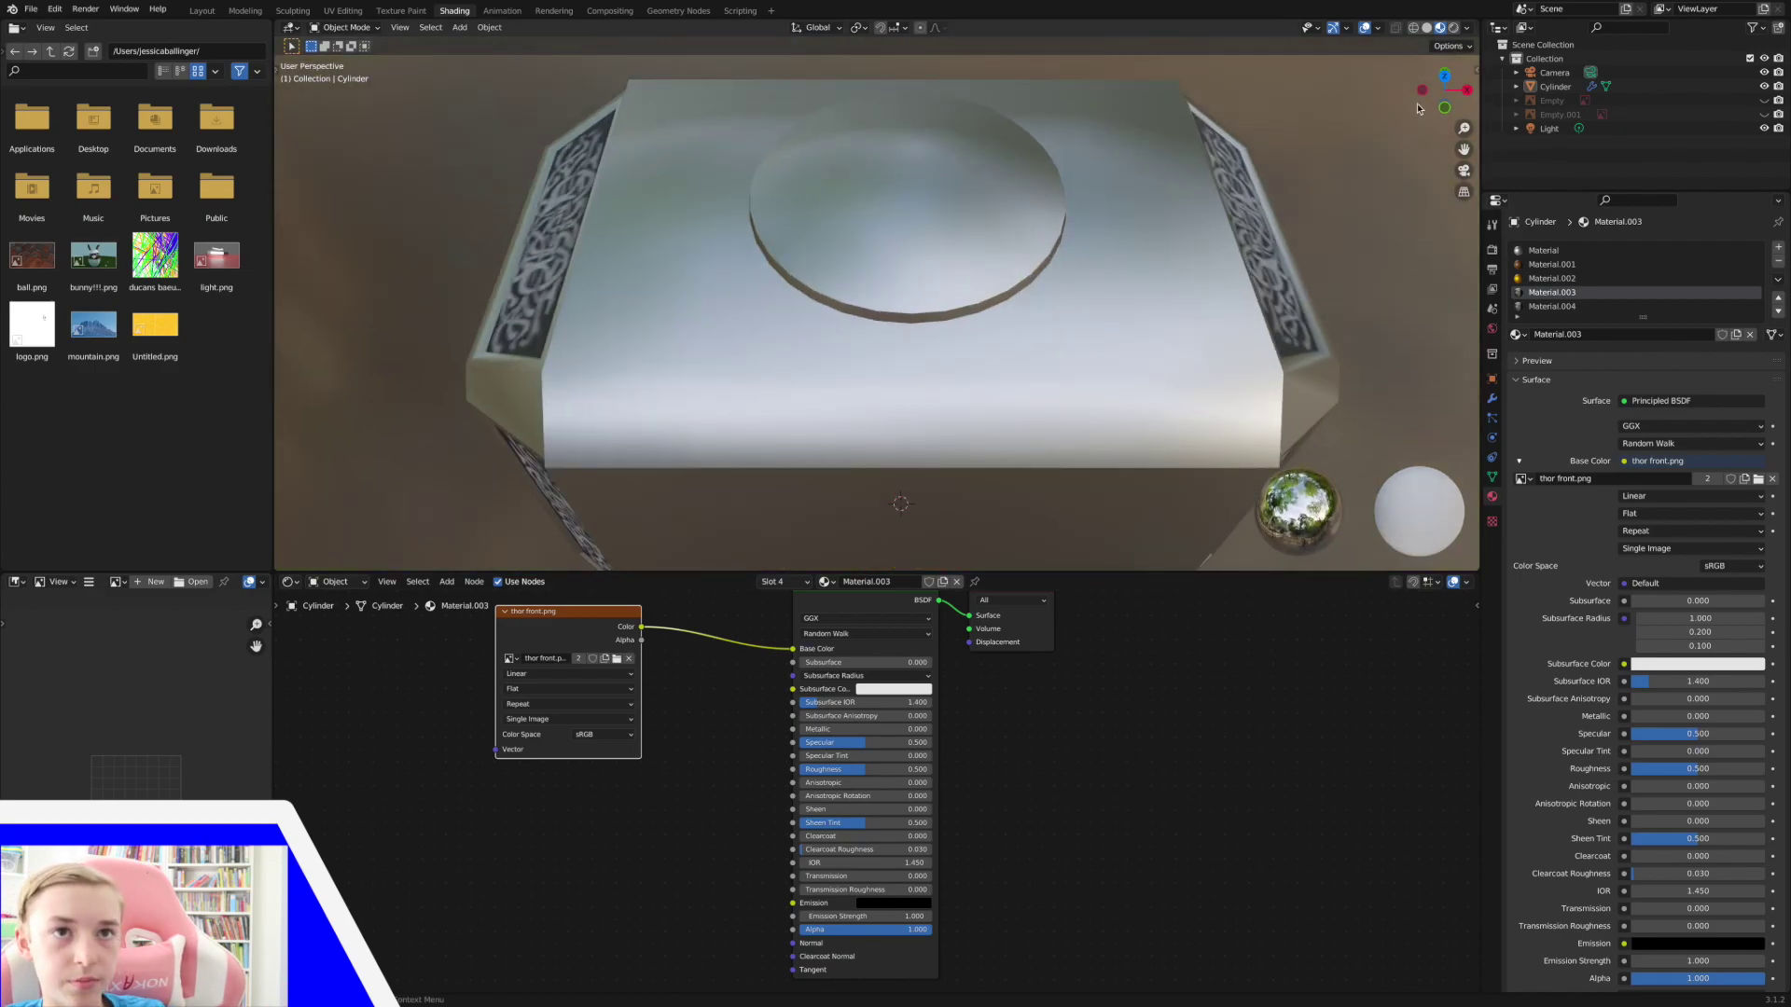
click(1448, 111)
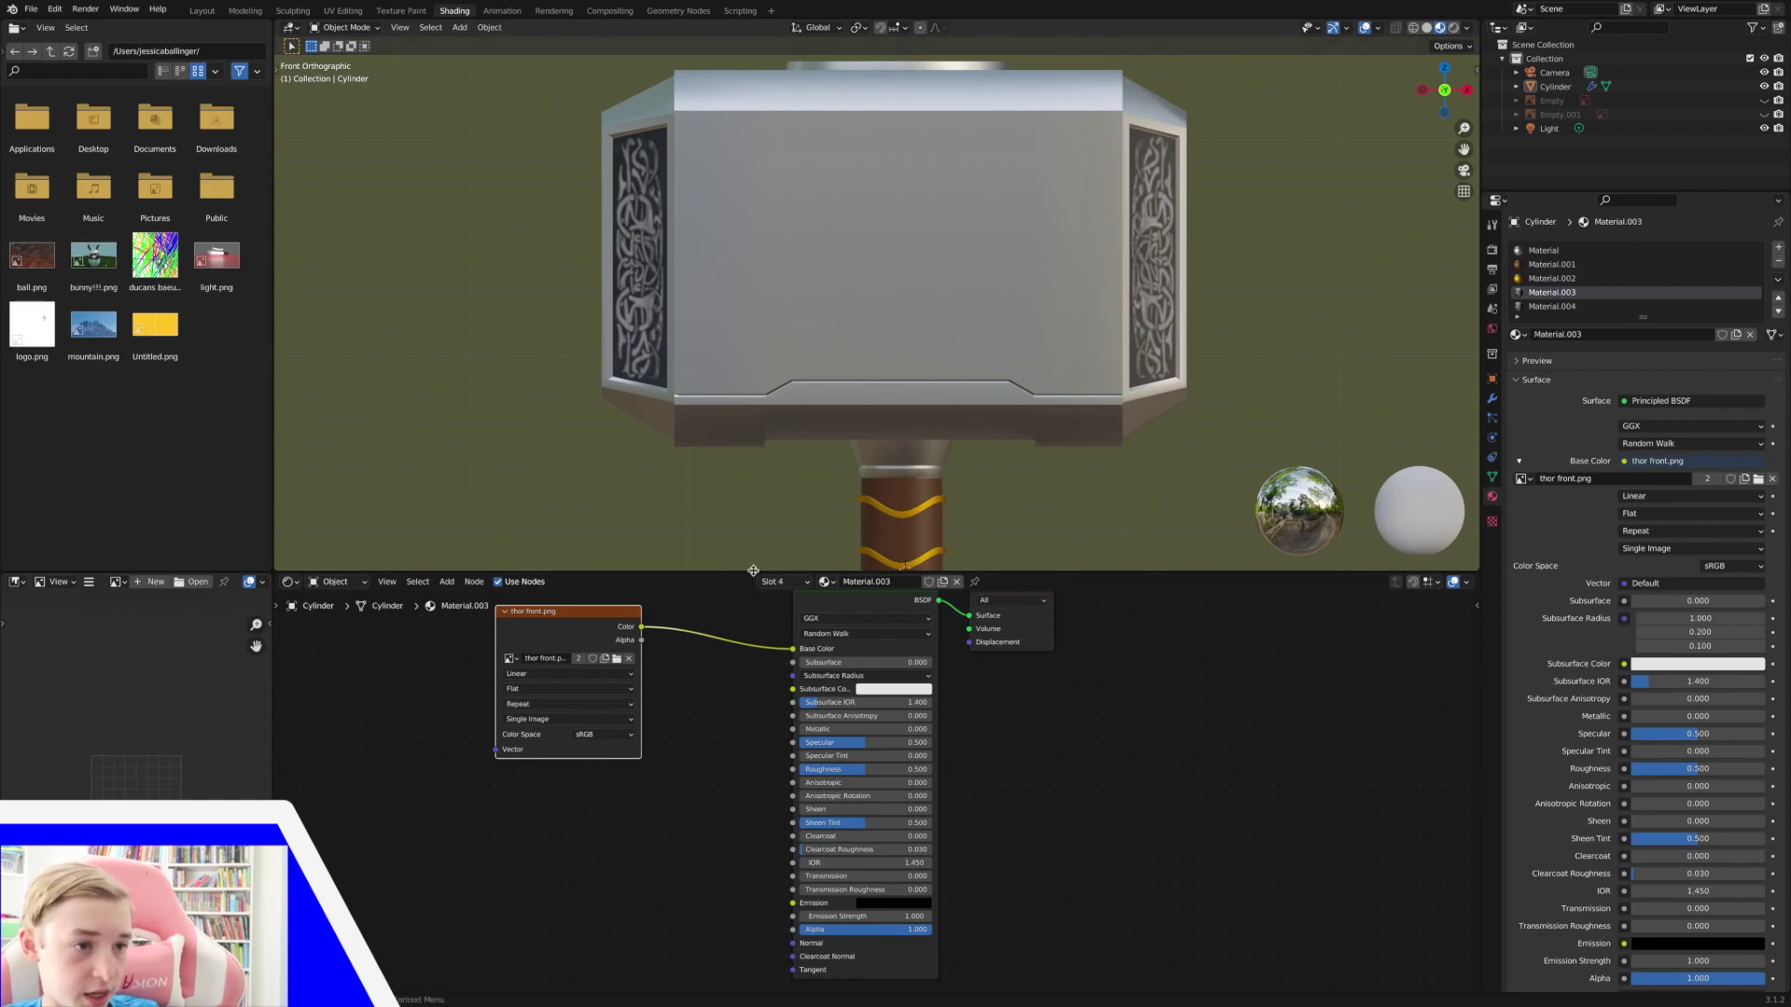
drag(789, 653, 737, 657)
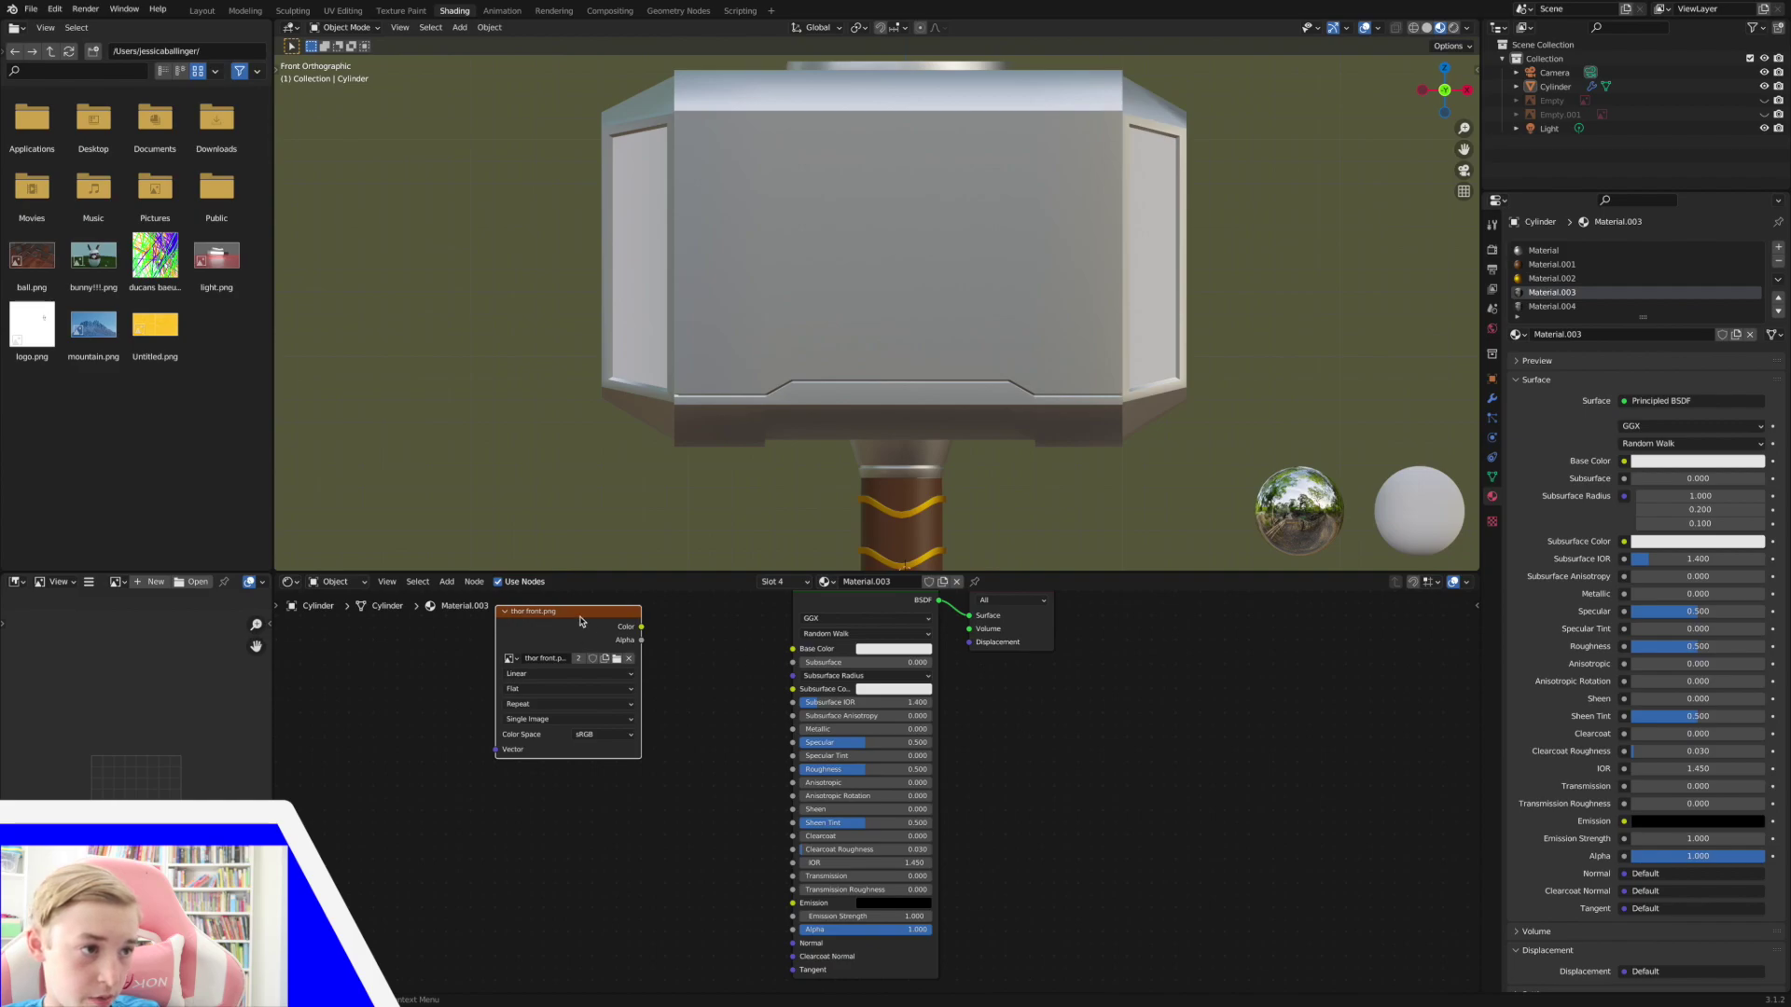
drag(580, 621, 578, 877)
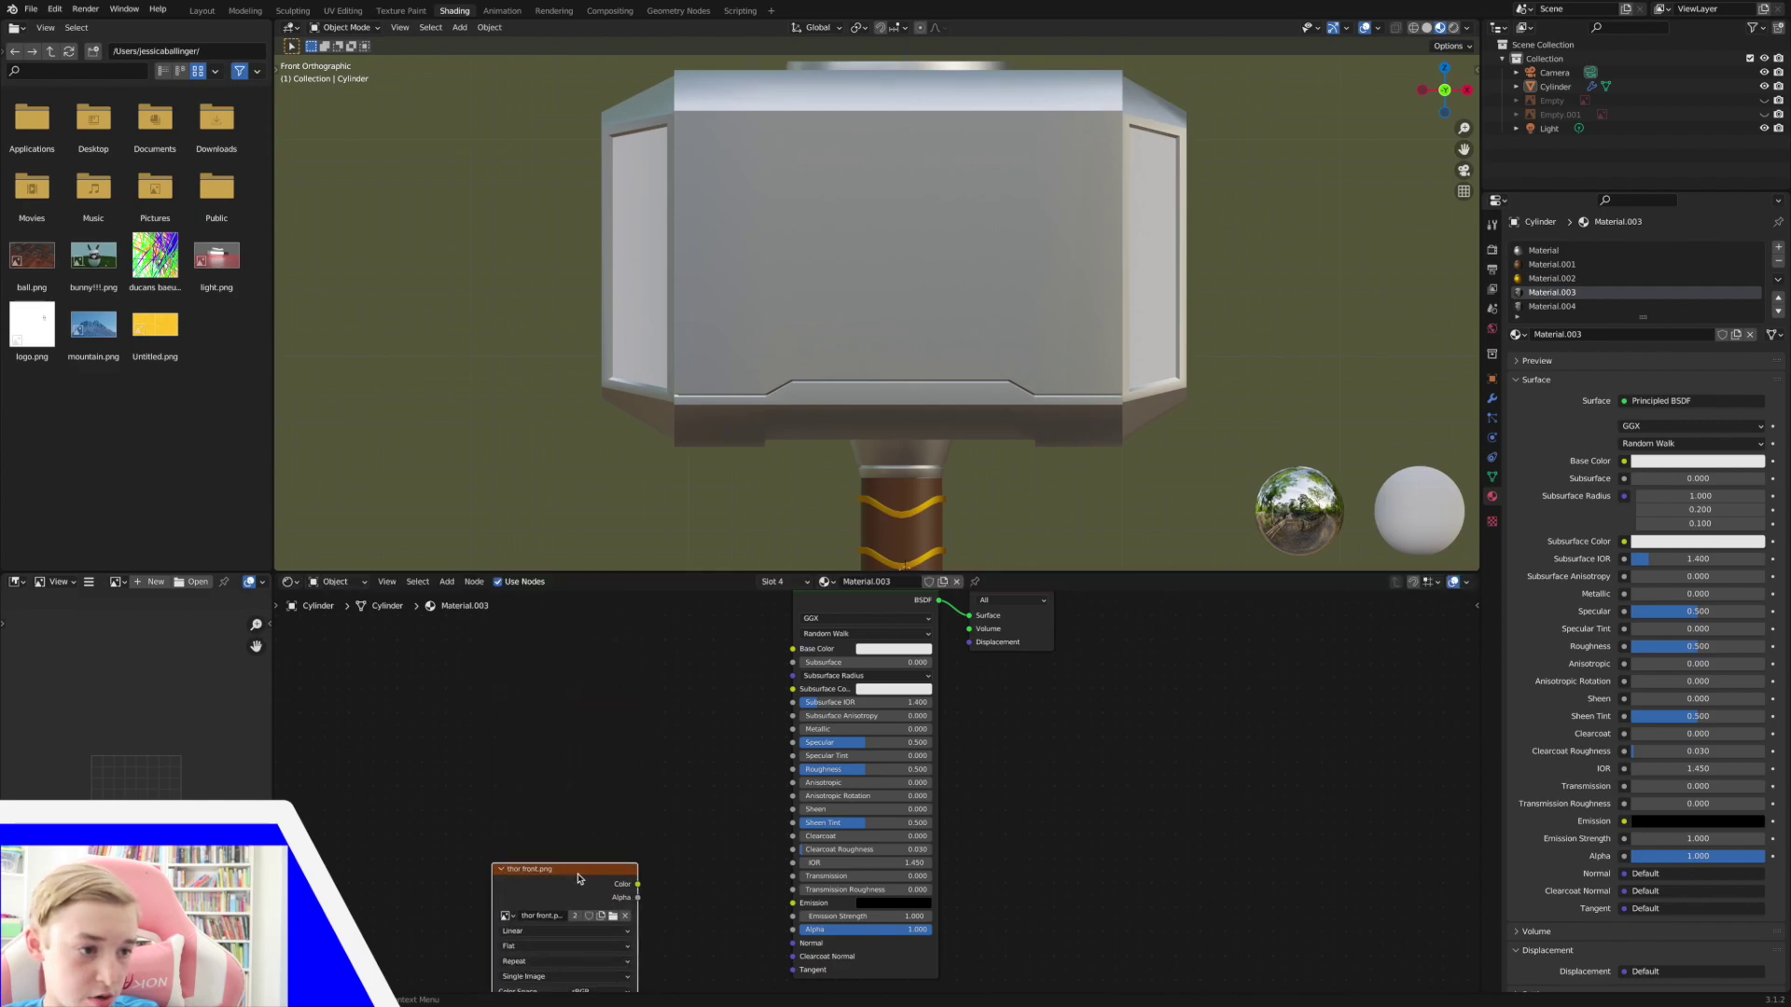
Add a Bump node, linking its Normal output to the shader's Normal and the texture's Color to its Height.
scroll(659, 887, down, 2)
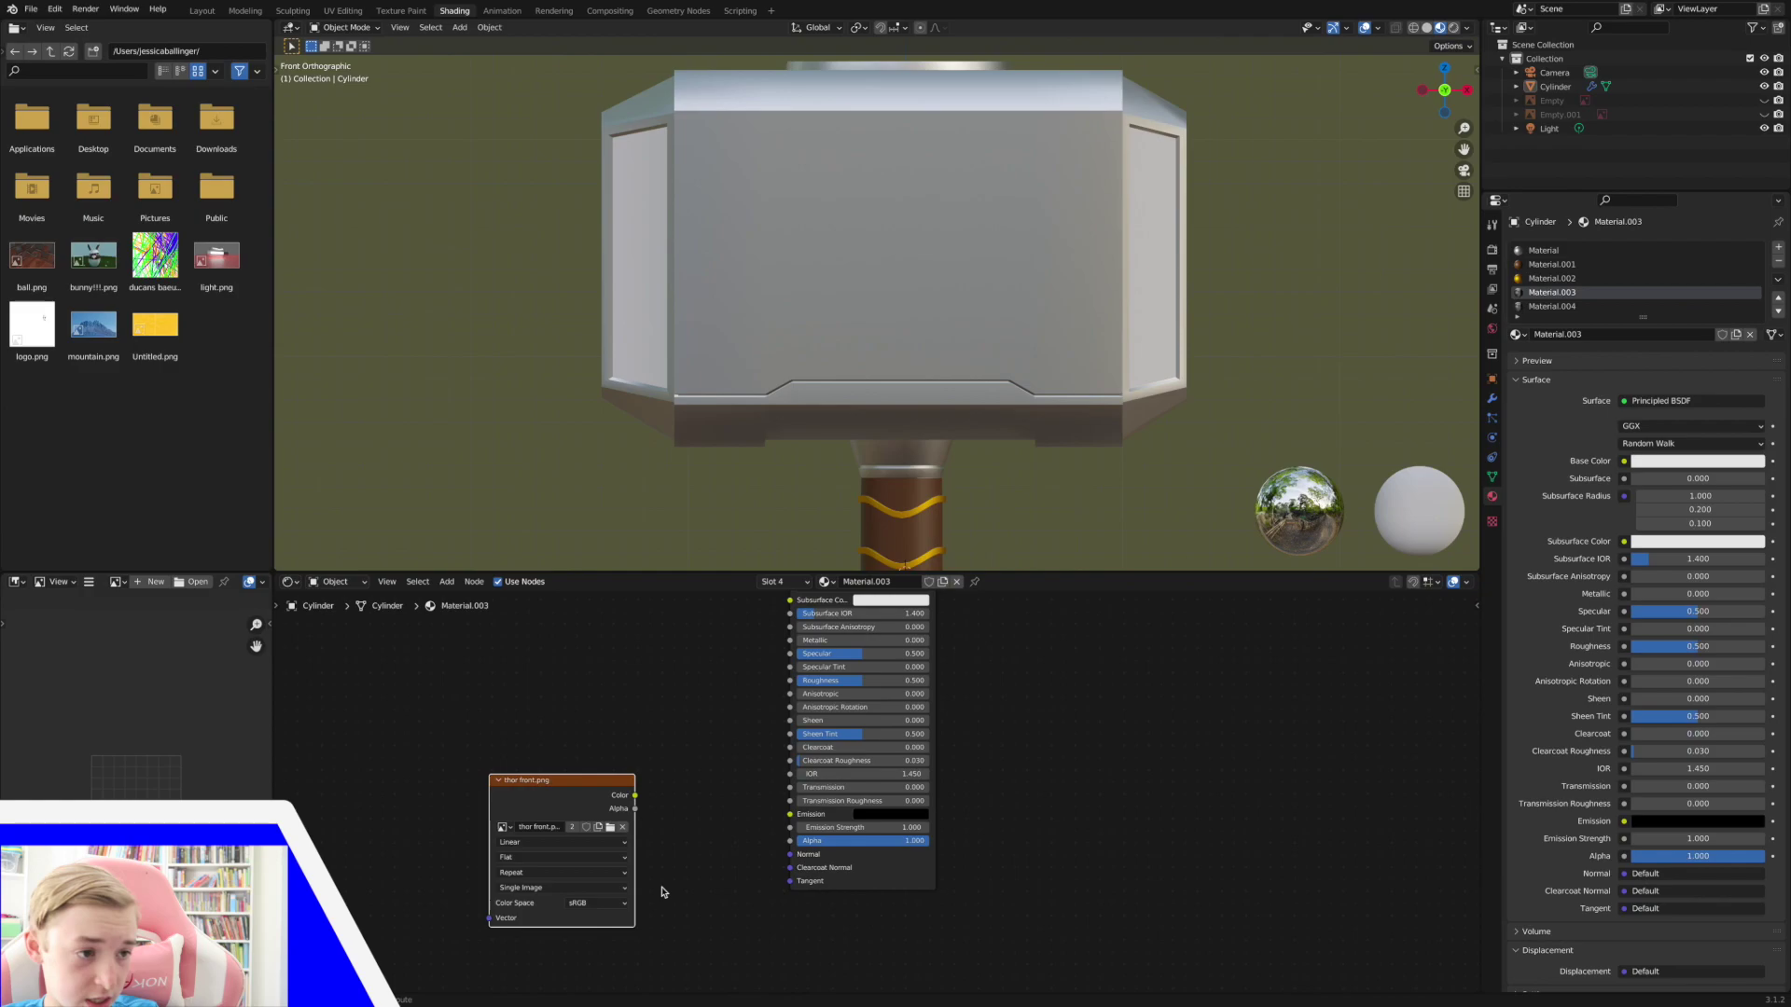
key(shift+a)
mouse_move(662, 891)
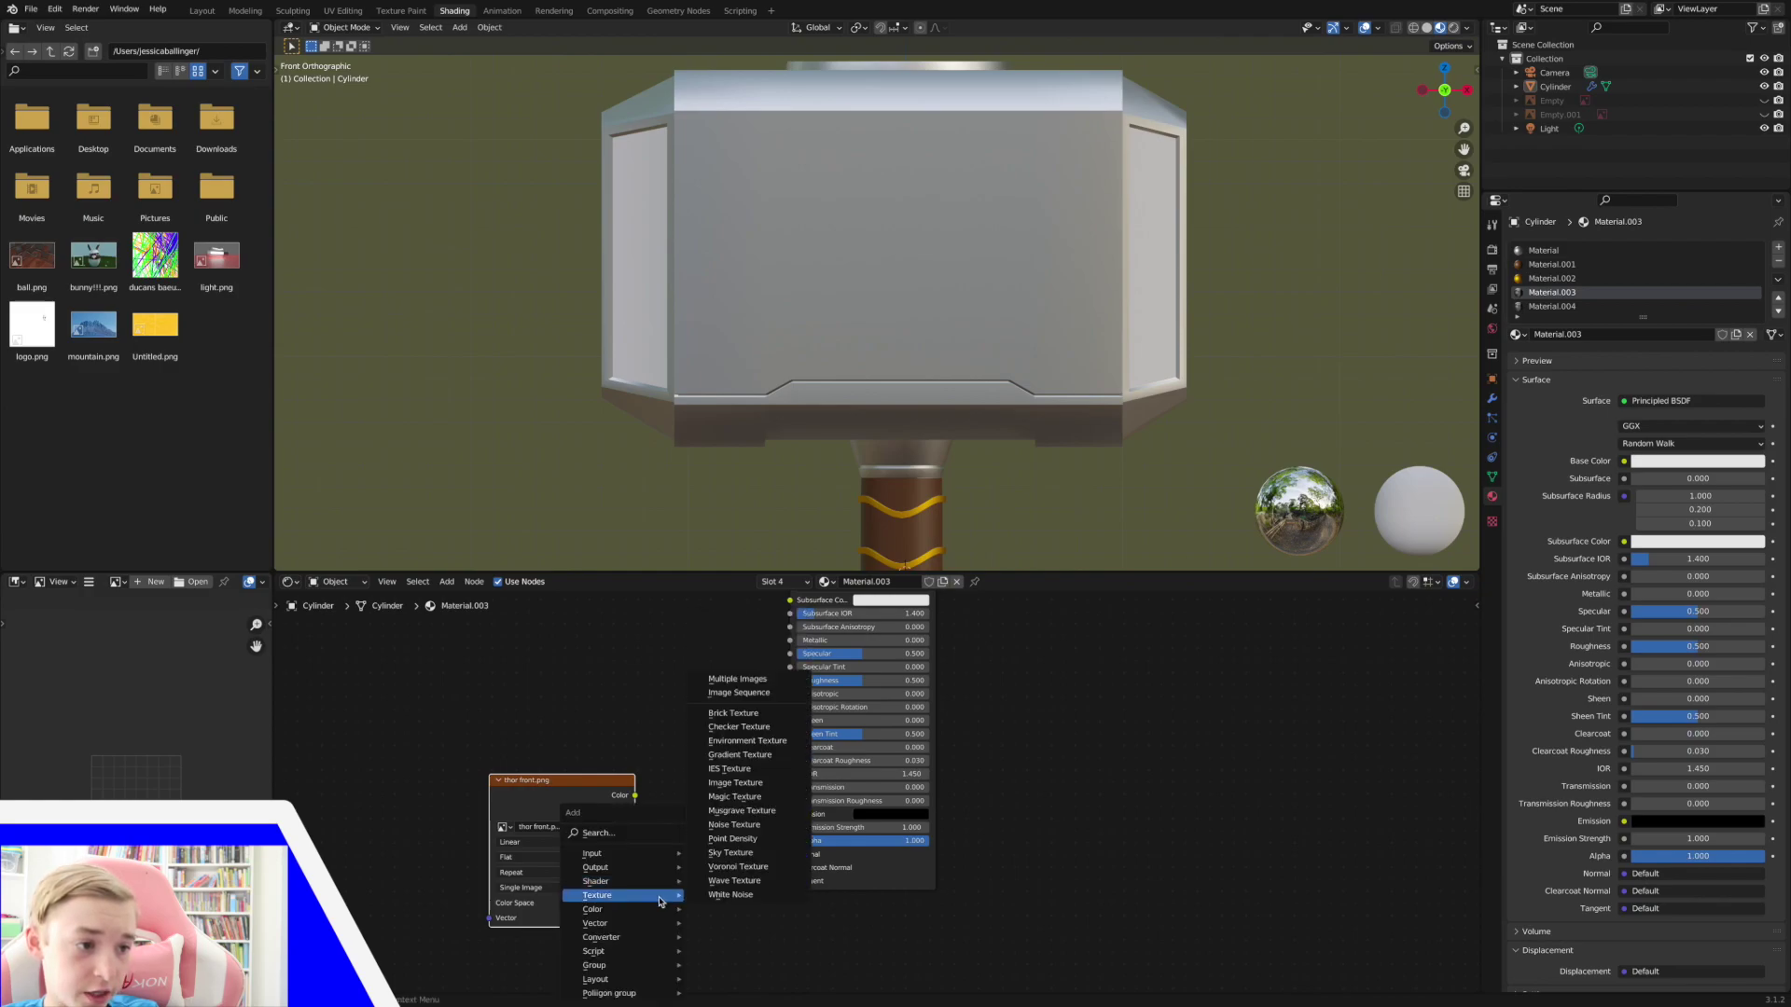
mouse_move(658, 929)
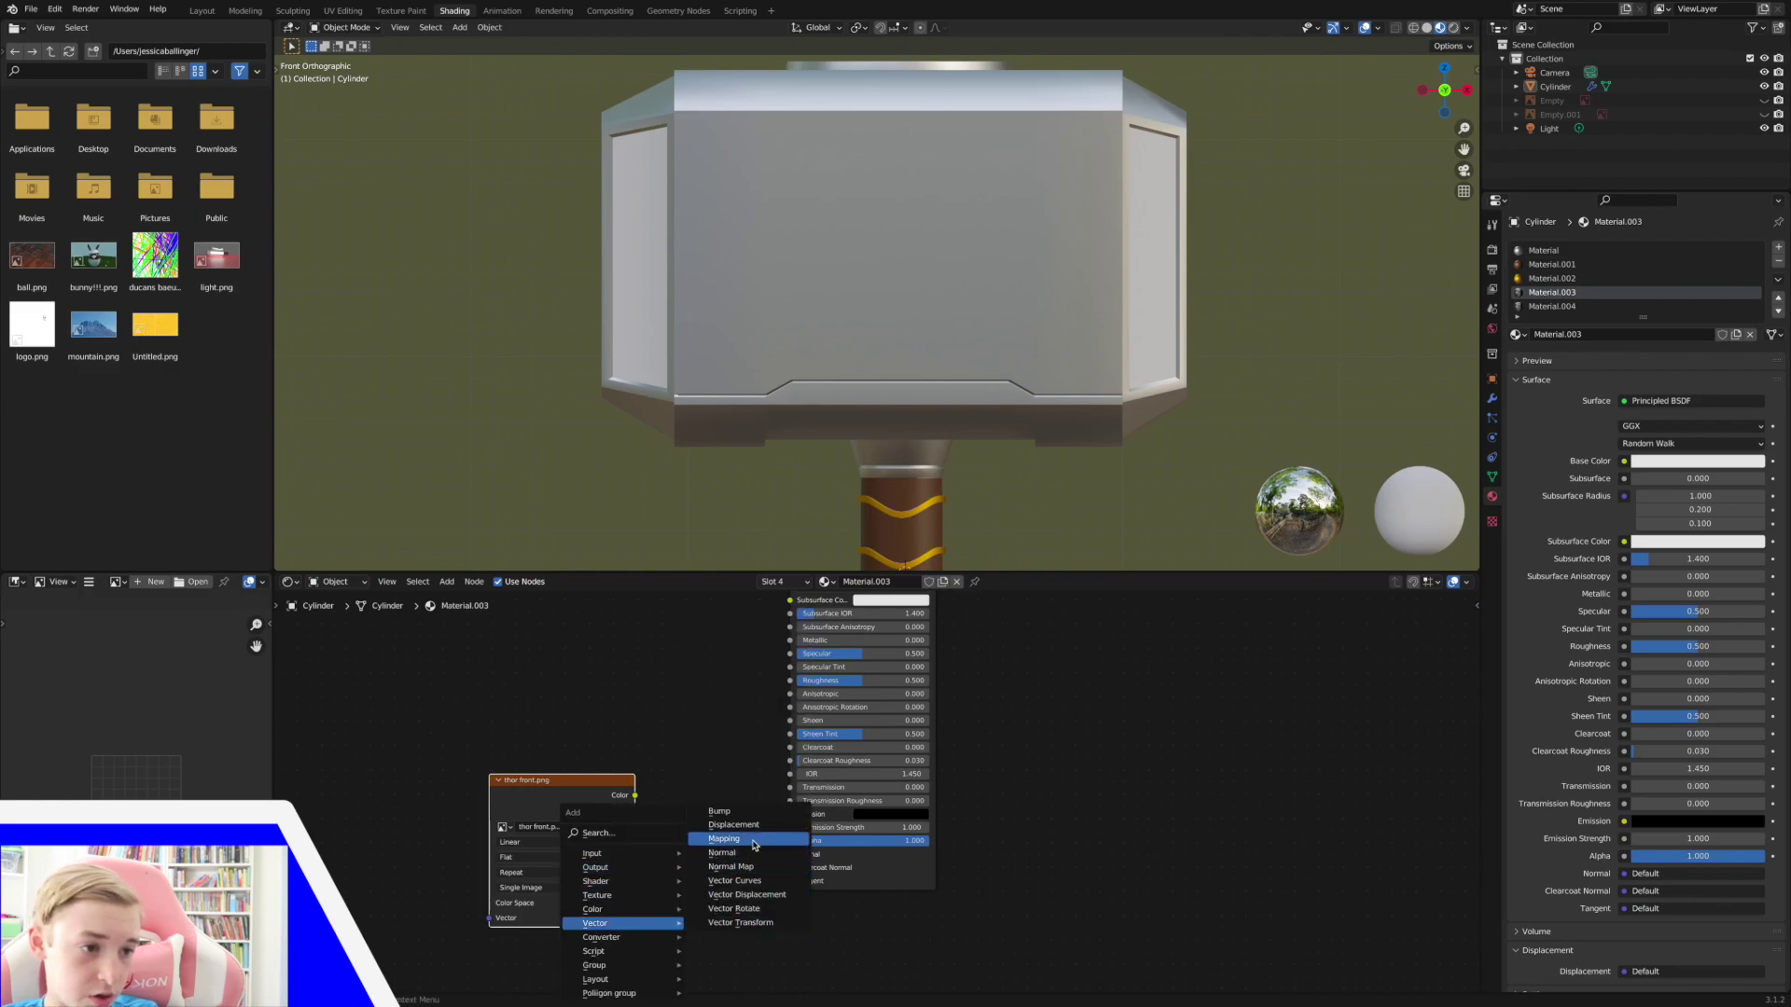
click(746, 812)
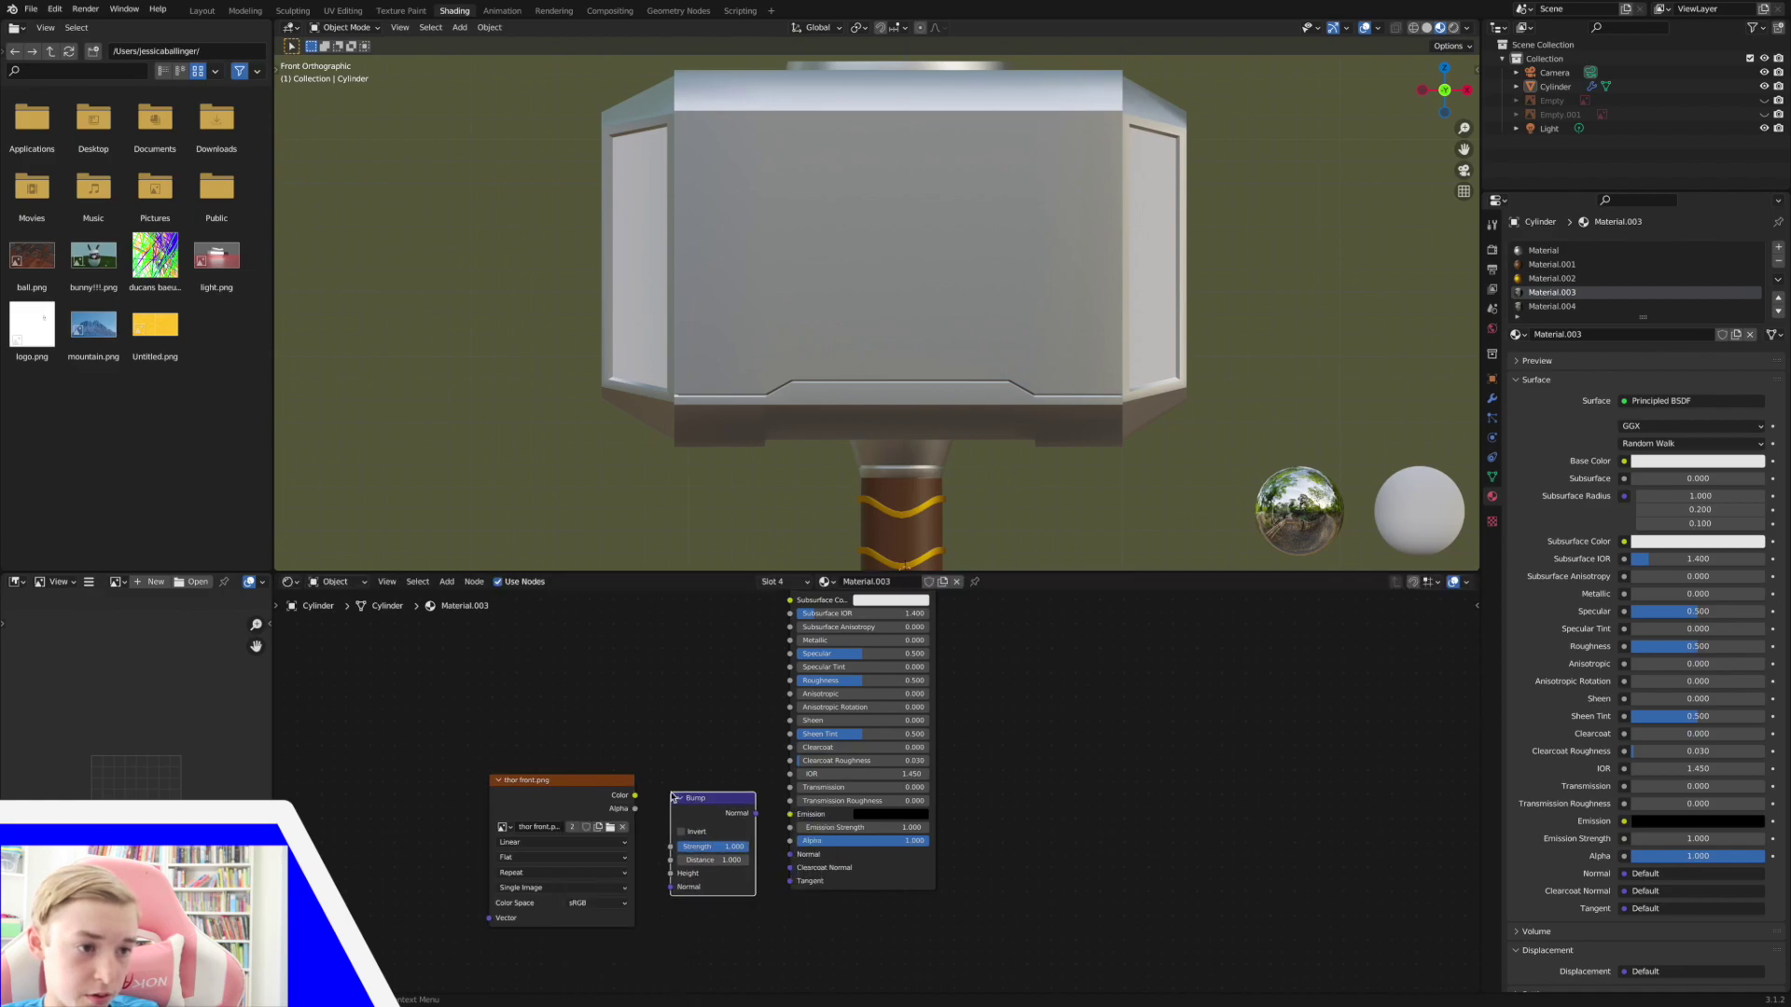
drag(756, 815, 789, 854)
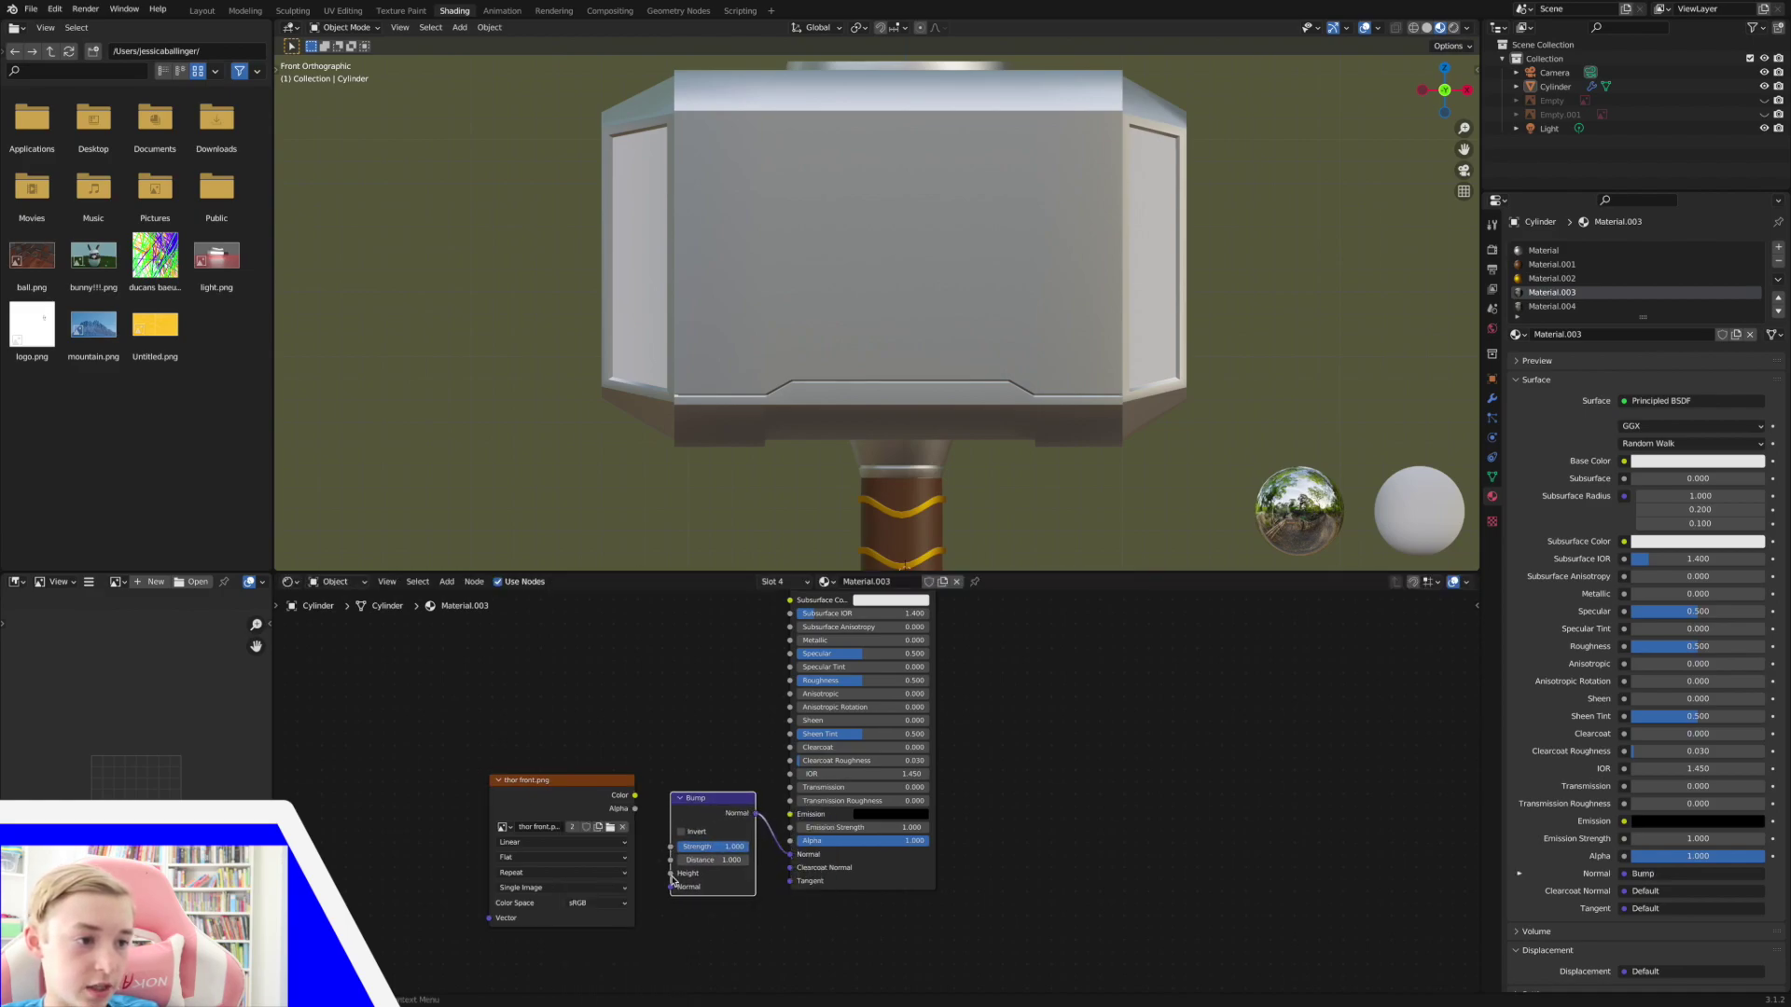
drag(671, 877, 641, 800)
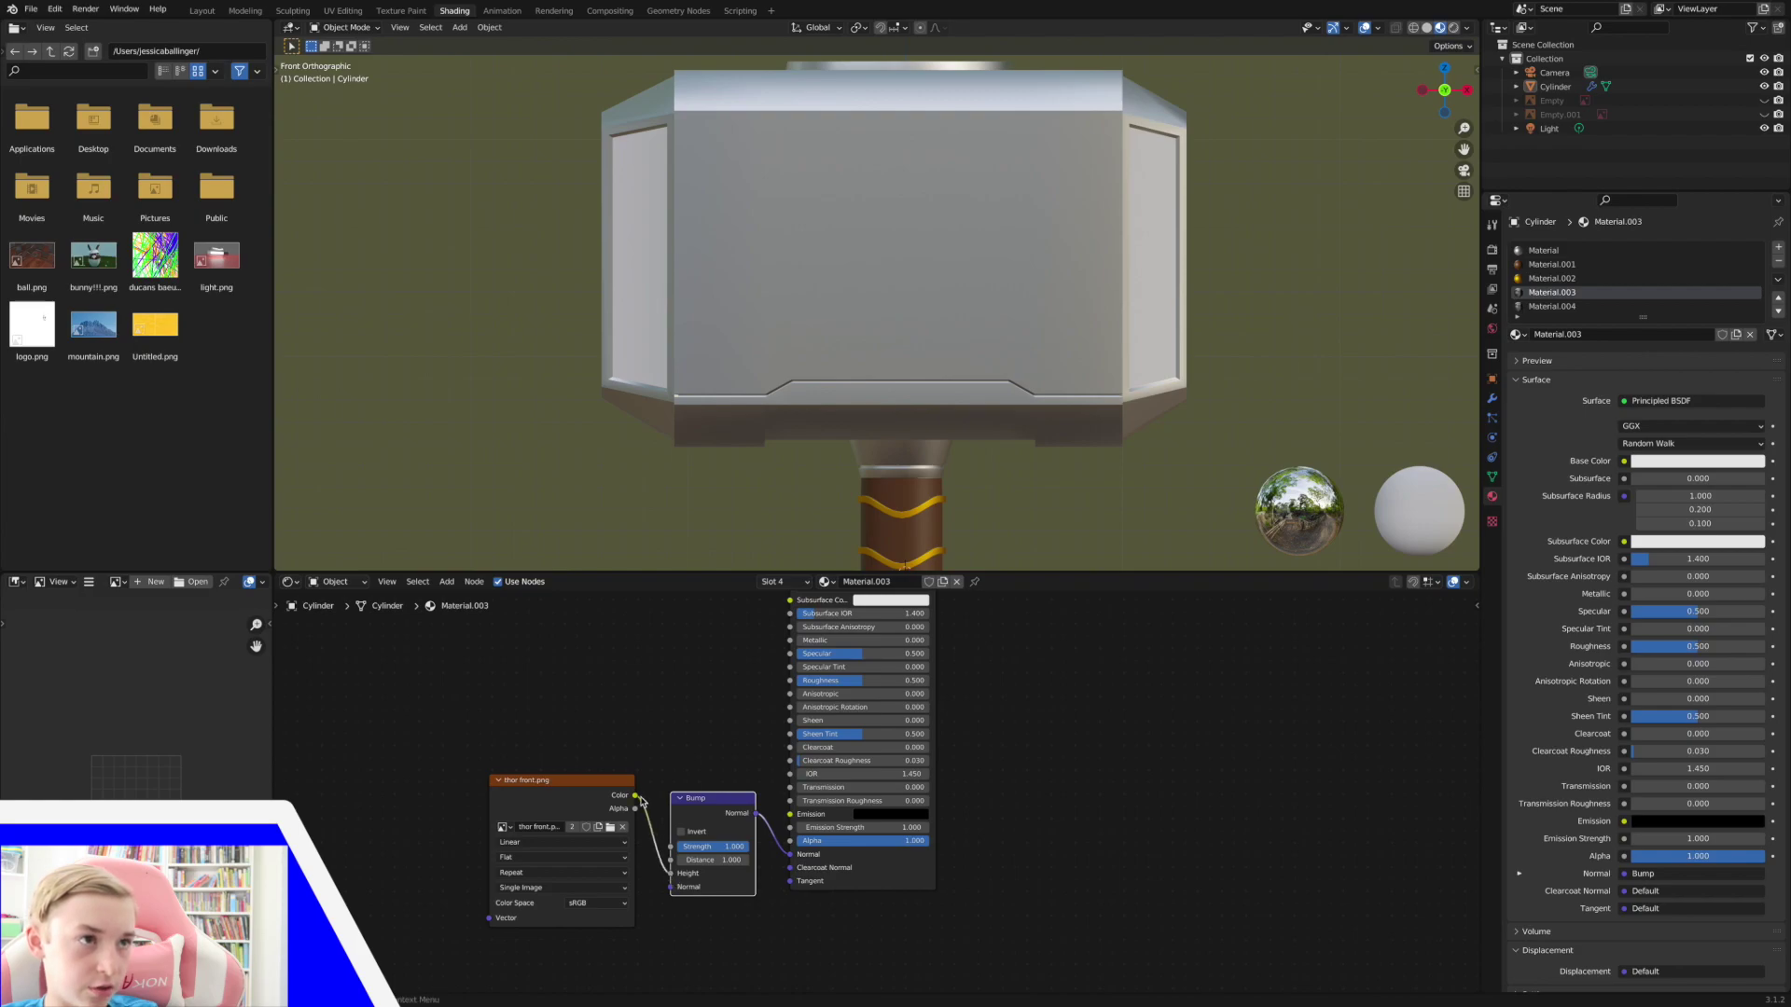
Check the bump relief on the hammer's corner panels and move the Bump node slightly higher in the node layout.
scroll(656, 261, left, 5)
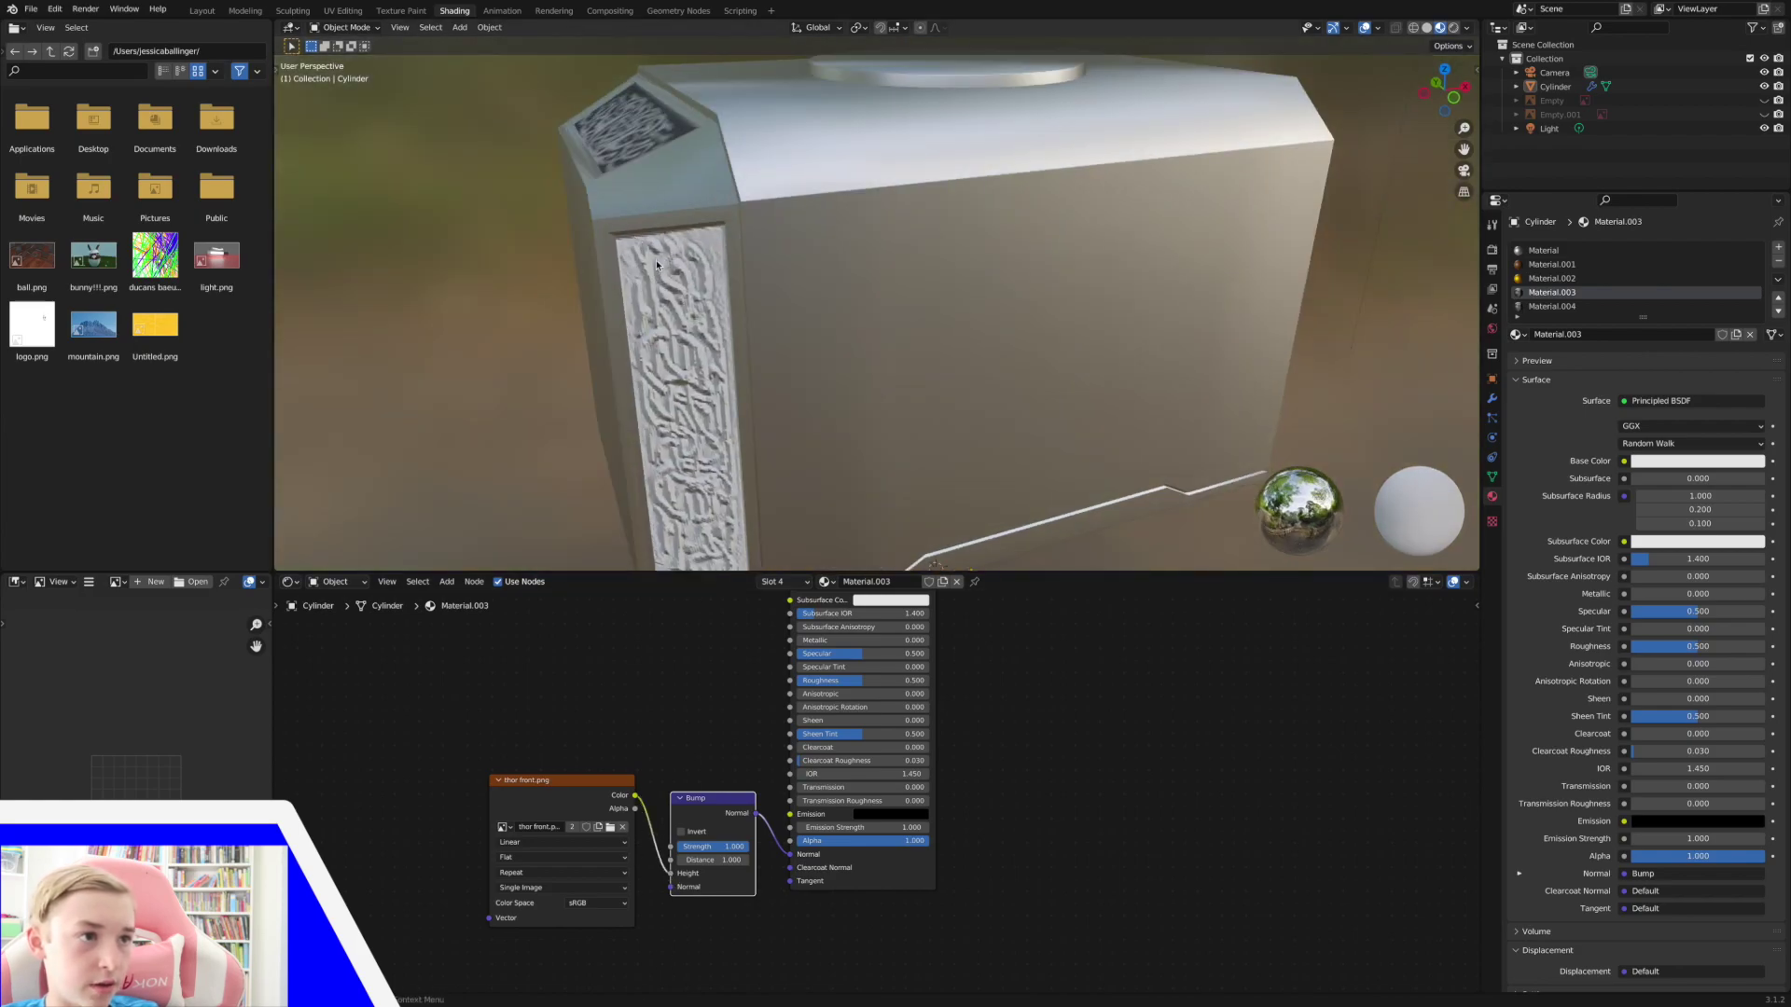
scroll(655, 261, left, 5)
middle_drag(655, 264, 944, 310)
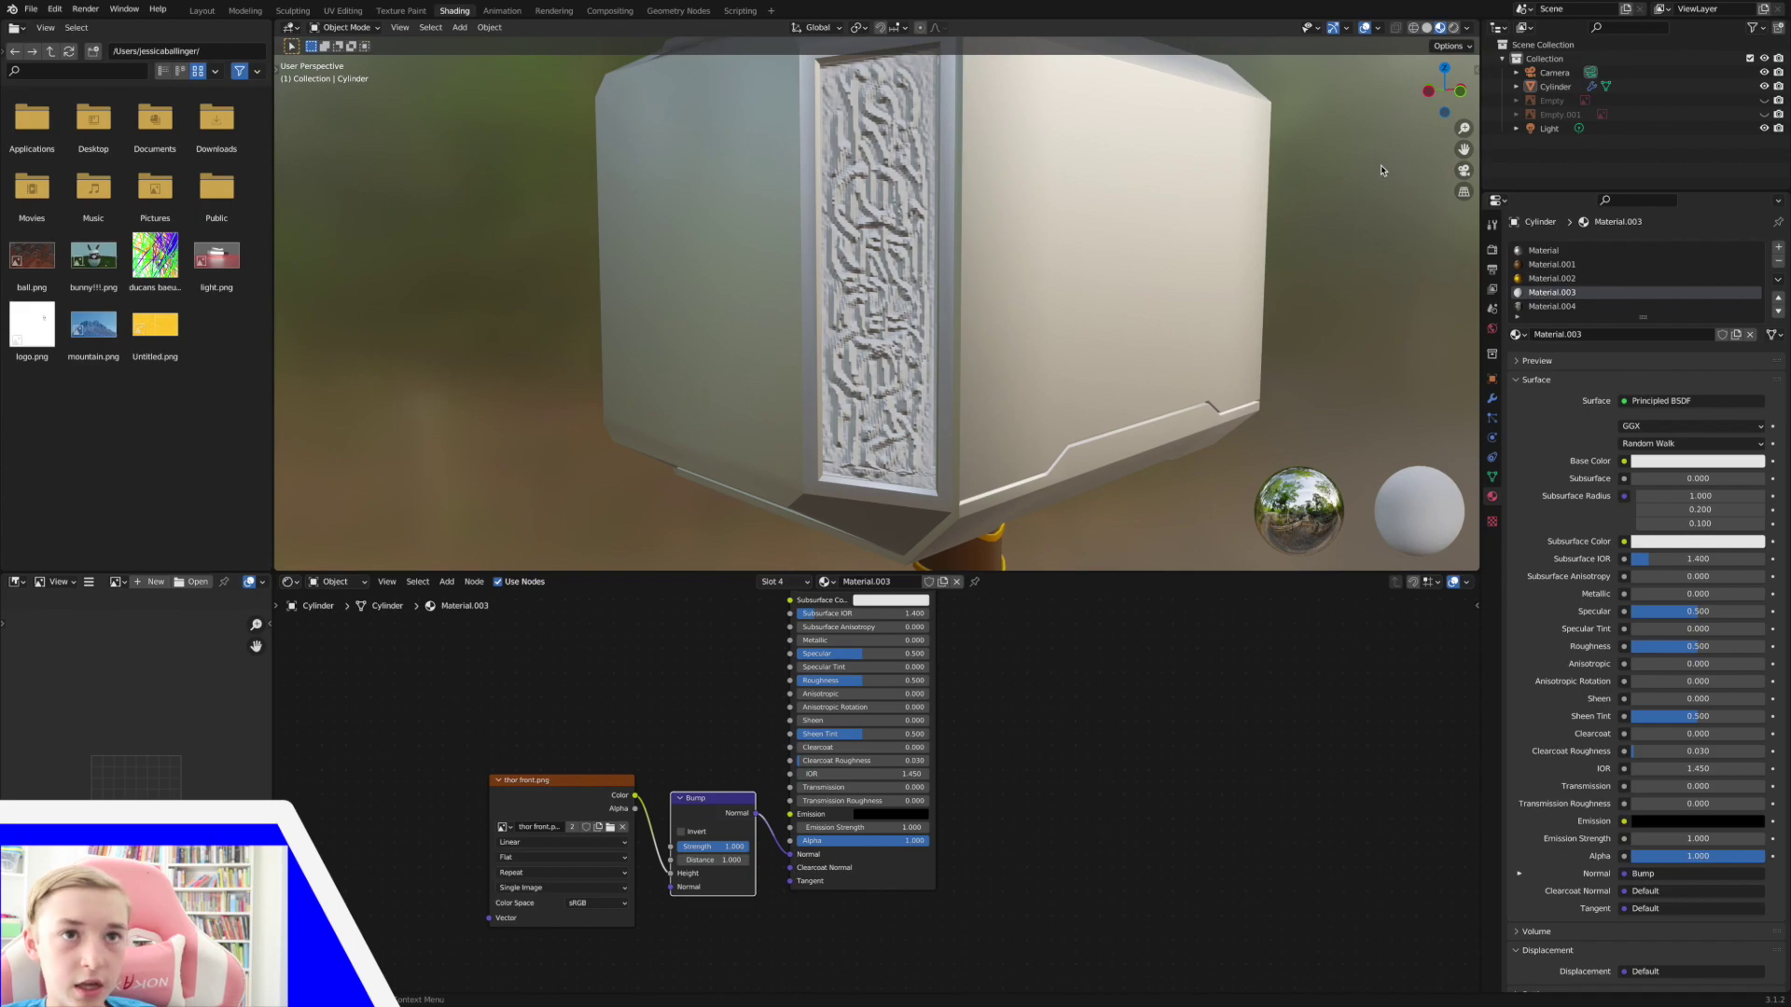
drag(733, 795, 735, 732)
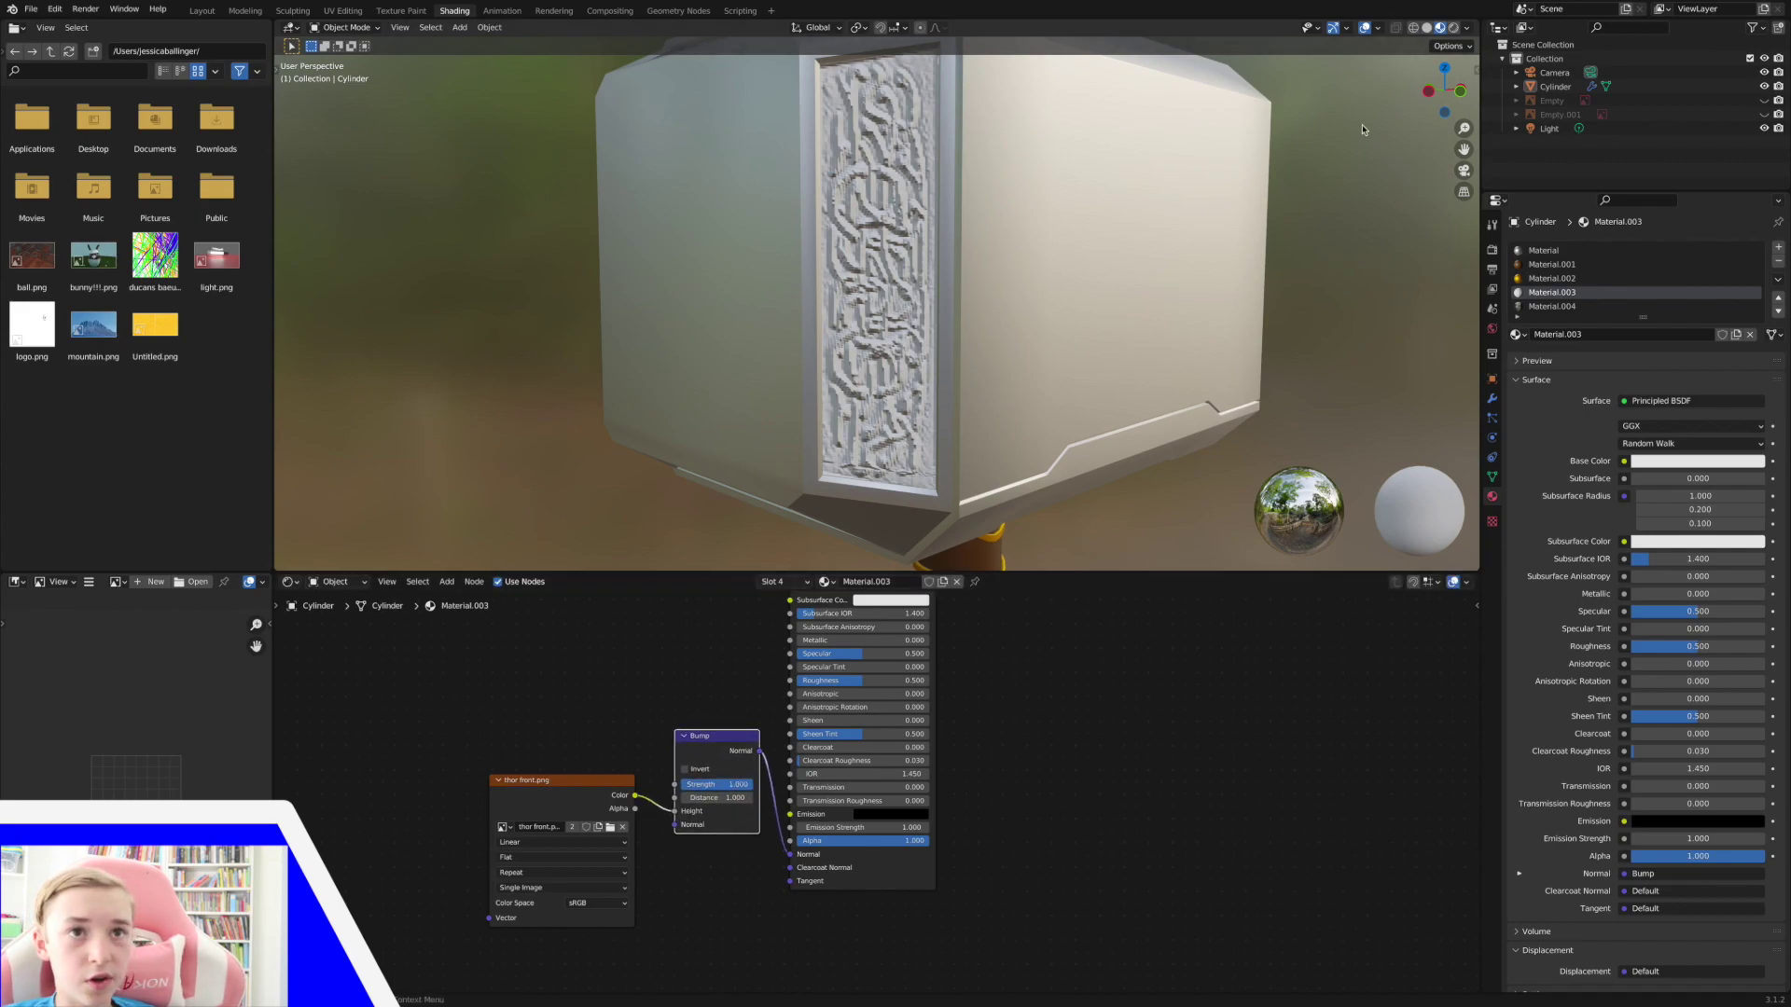
Switch the viewport to rendered shading and view the whole hammer with its engraved corner panel.
drag(1455, 130, 1455, 210)
scroll(1196, 324, right, 5)
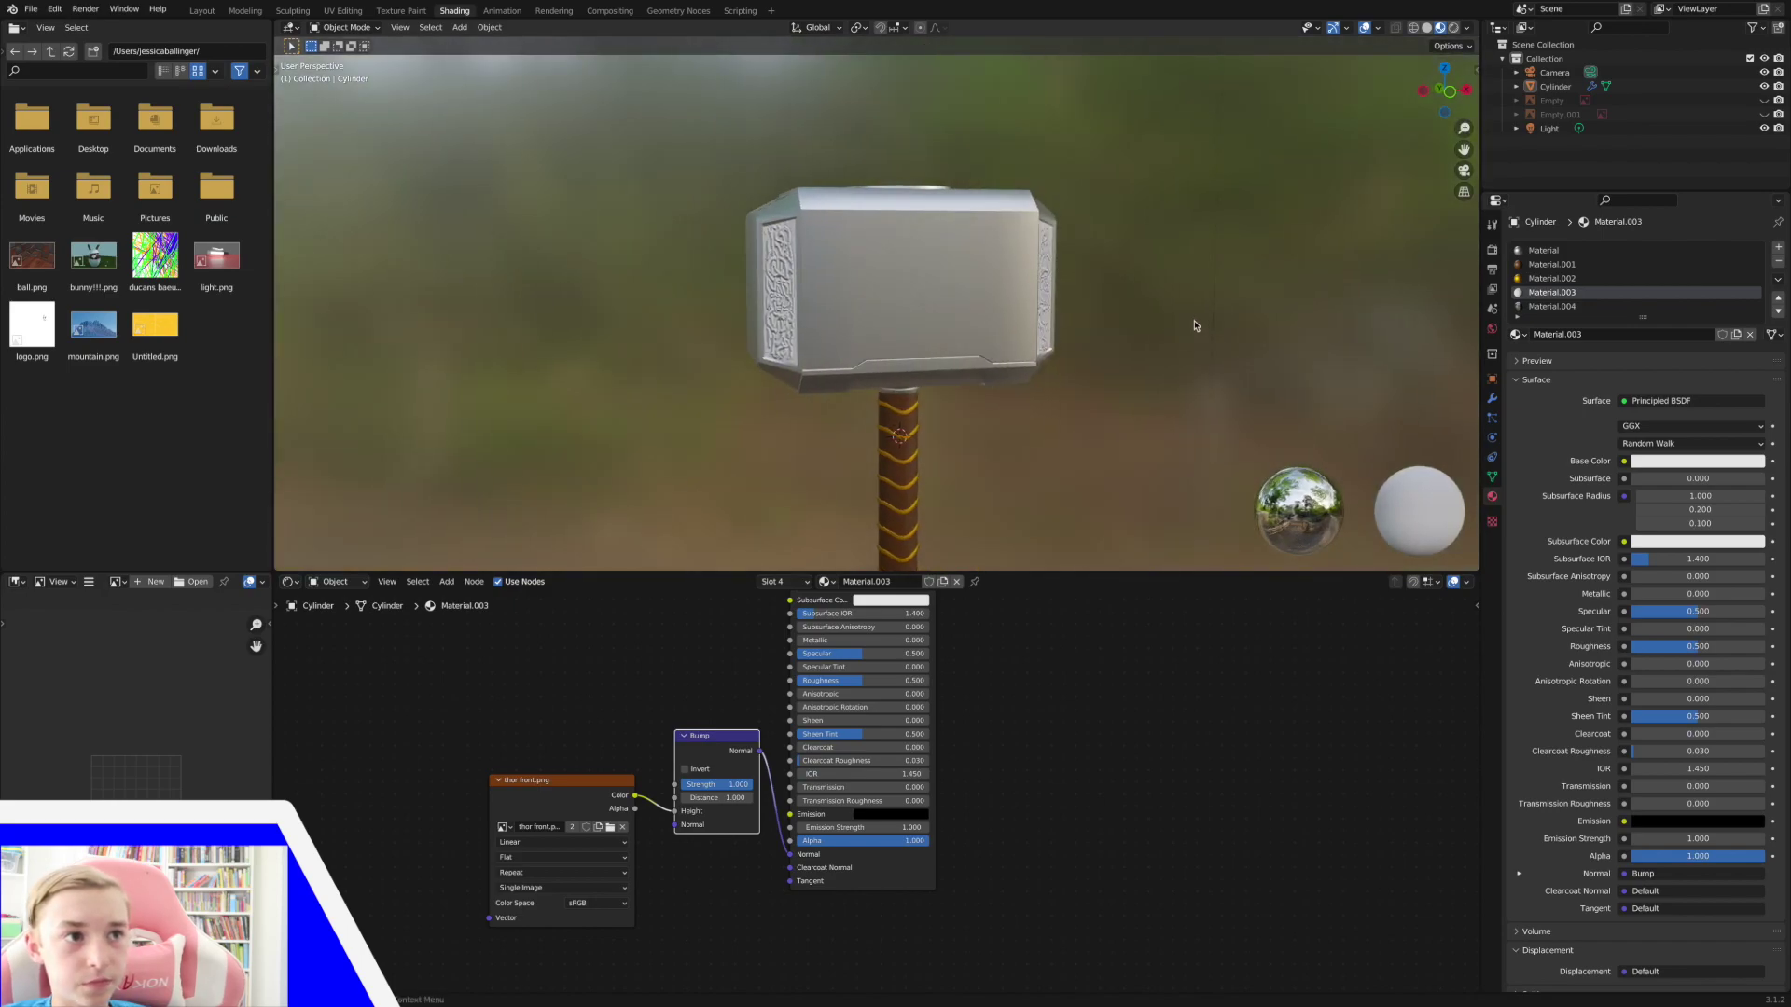
scroll(1166, 328, right, 2)
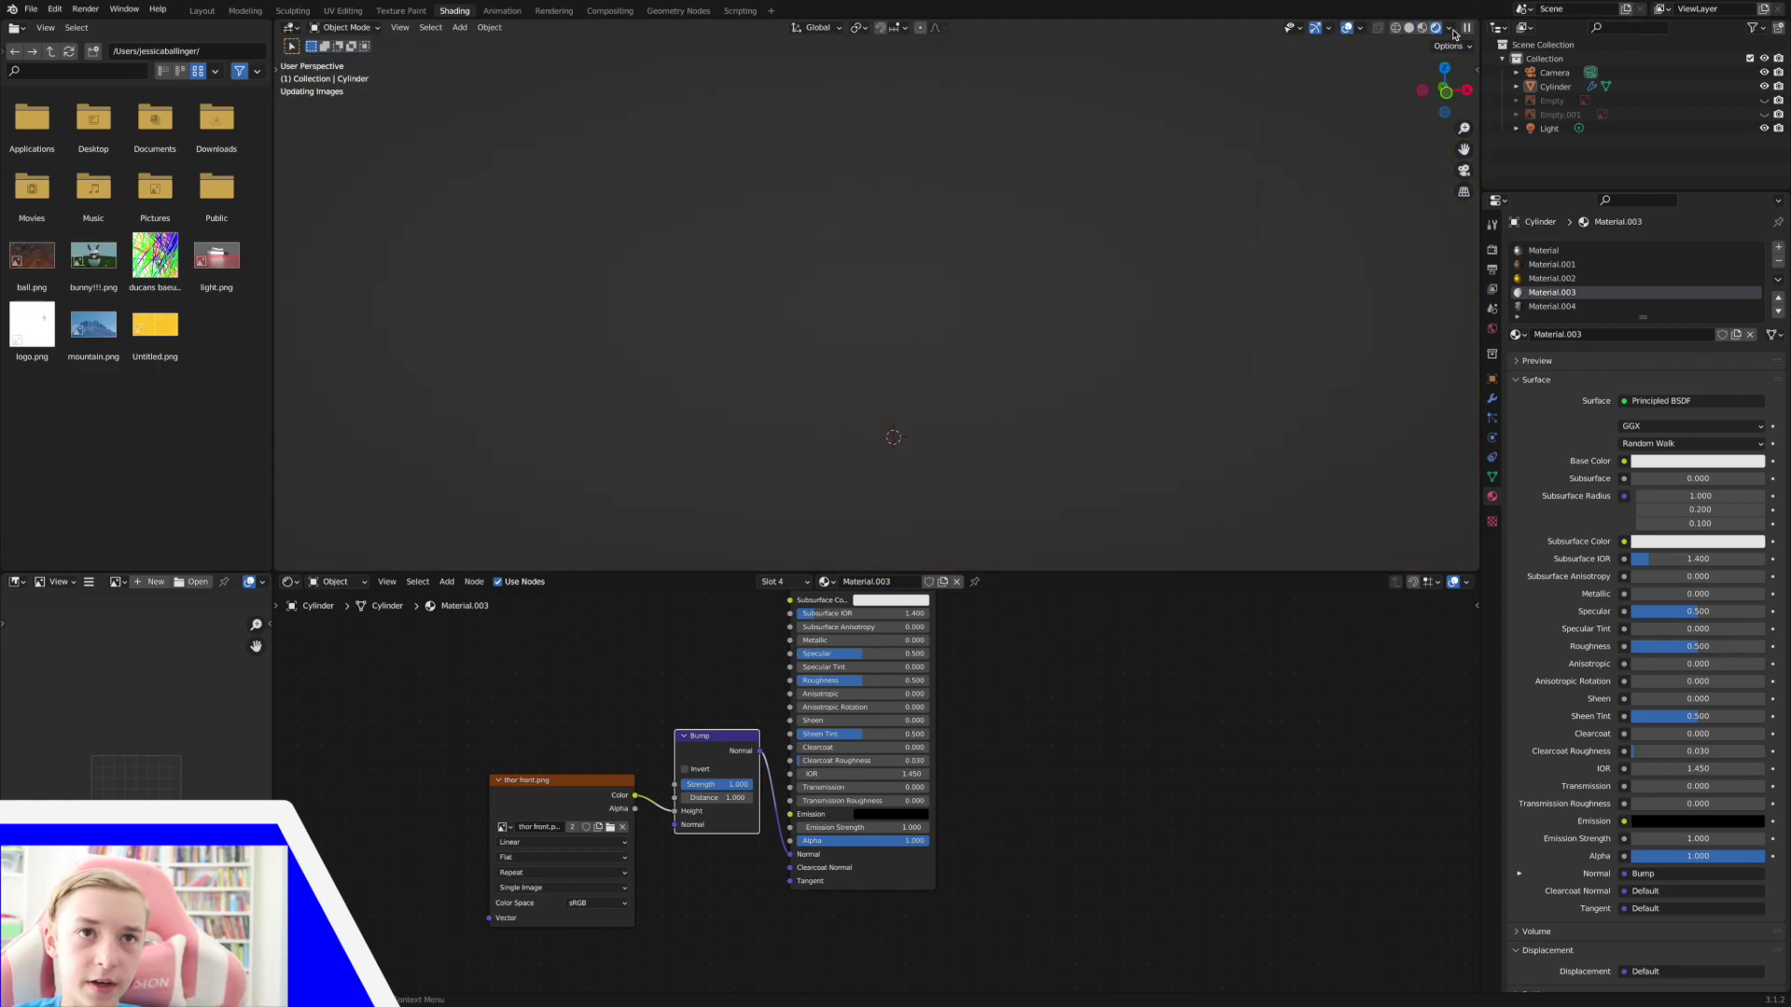
click(1454, 27)
scroll(1183, 253, right, 3)
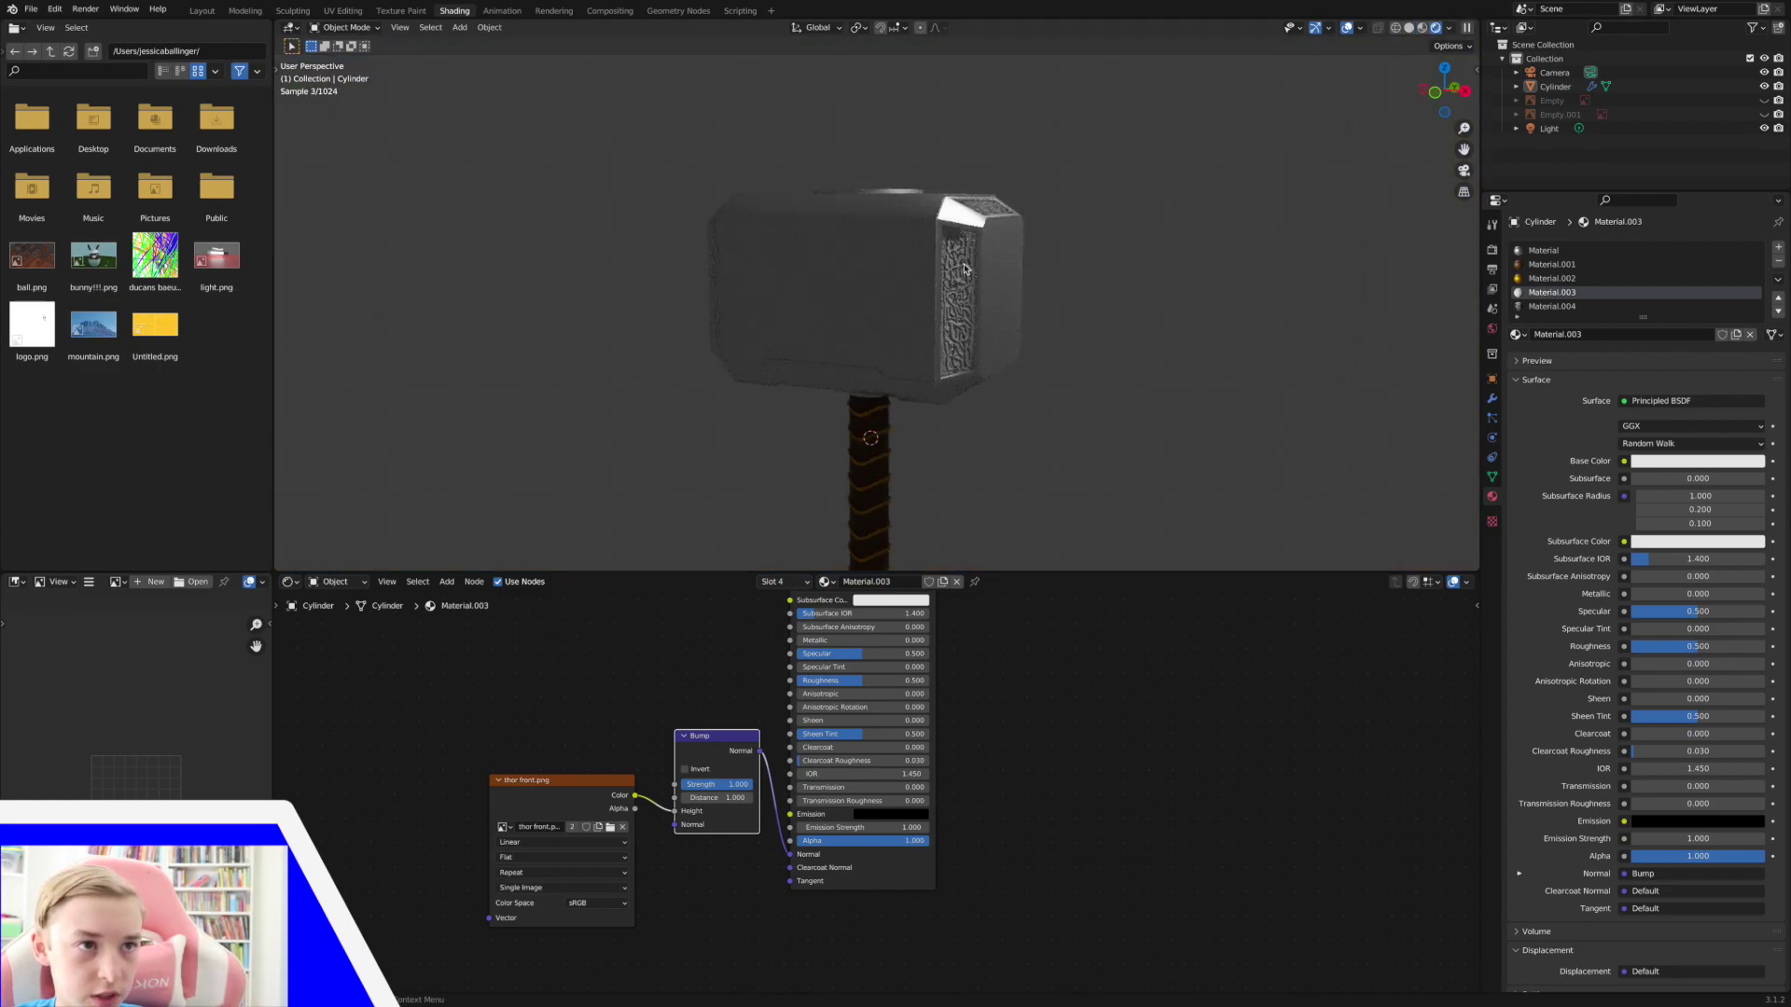
Set the Metallic value of Material.003 to 1.000.
middle_drag(831, 642, 854, 663)
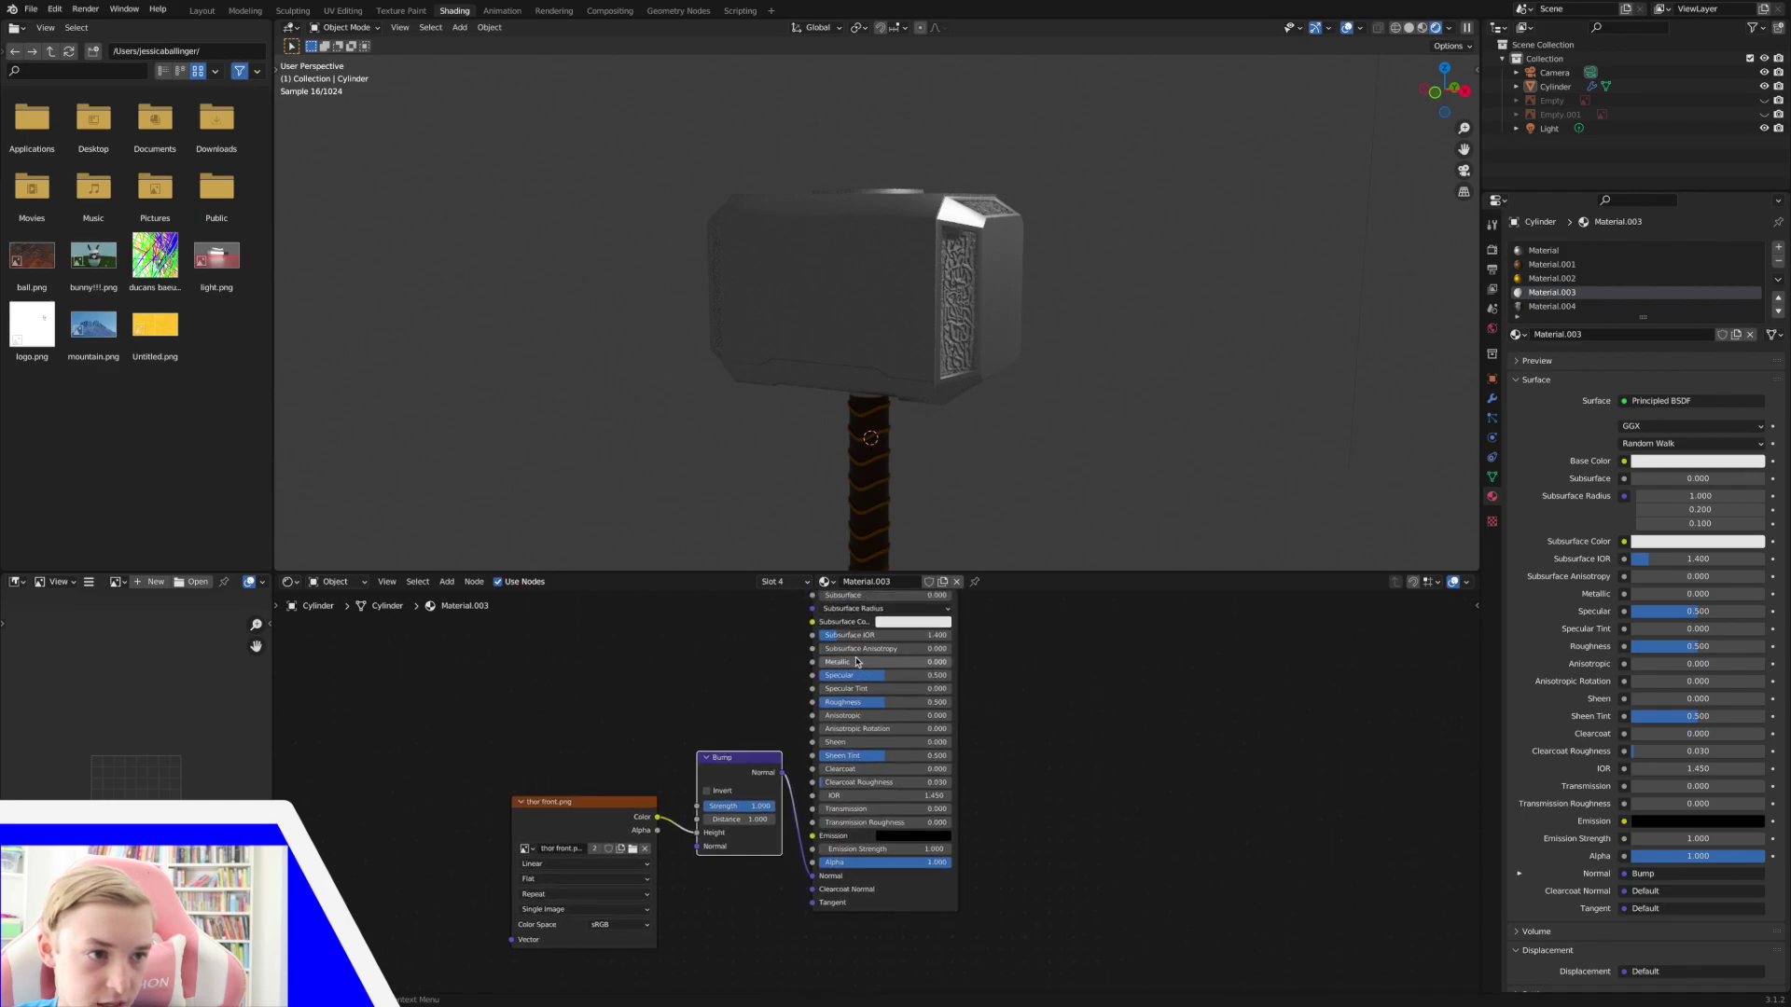
drag(853, 664, 952, 664)
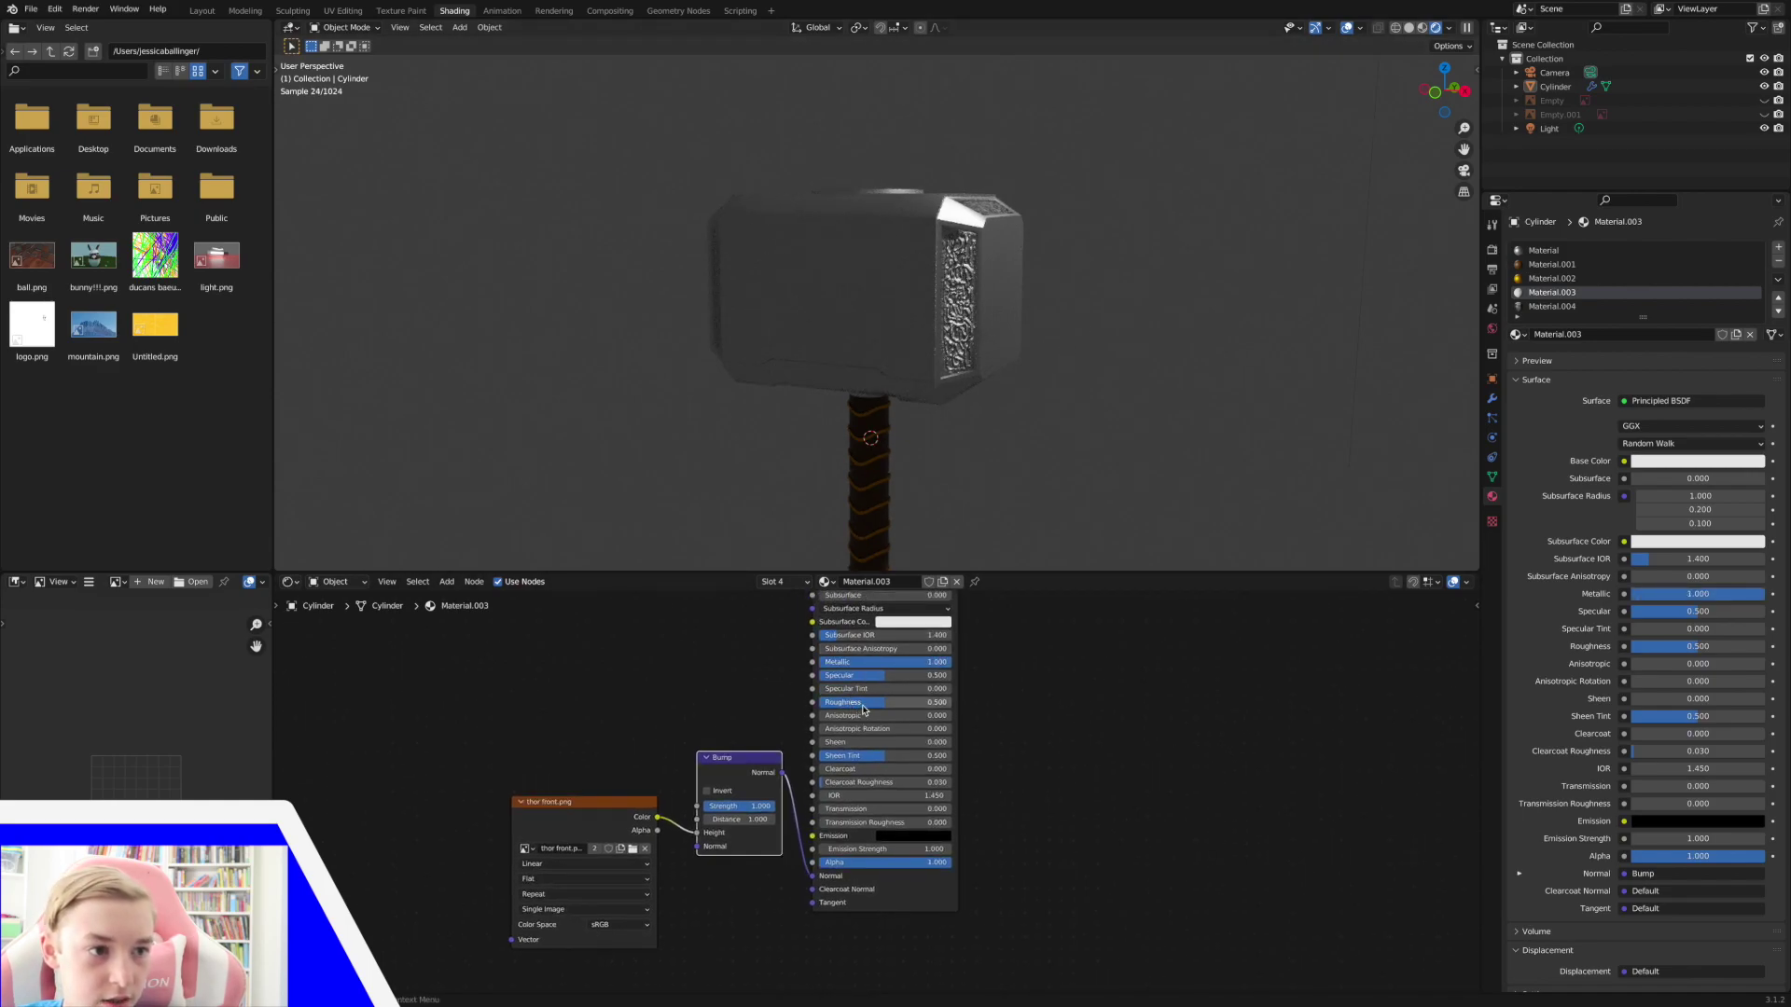
Try a Roughness of 1.000 on Material.003 and undo the roughness change.
drag(863, 709, 952, 709)
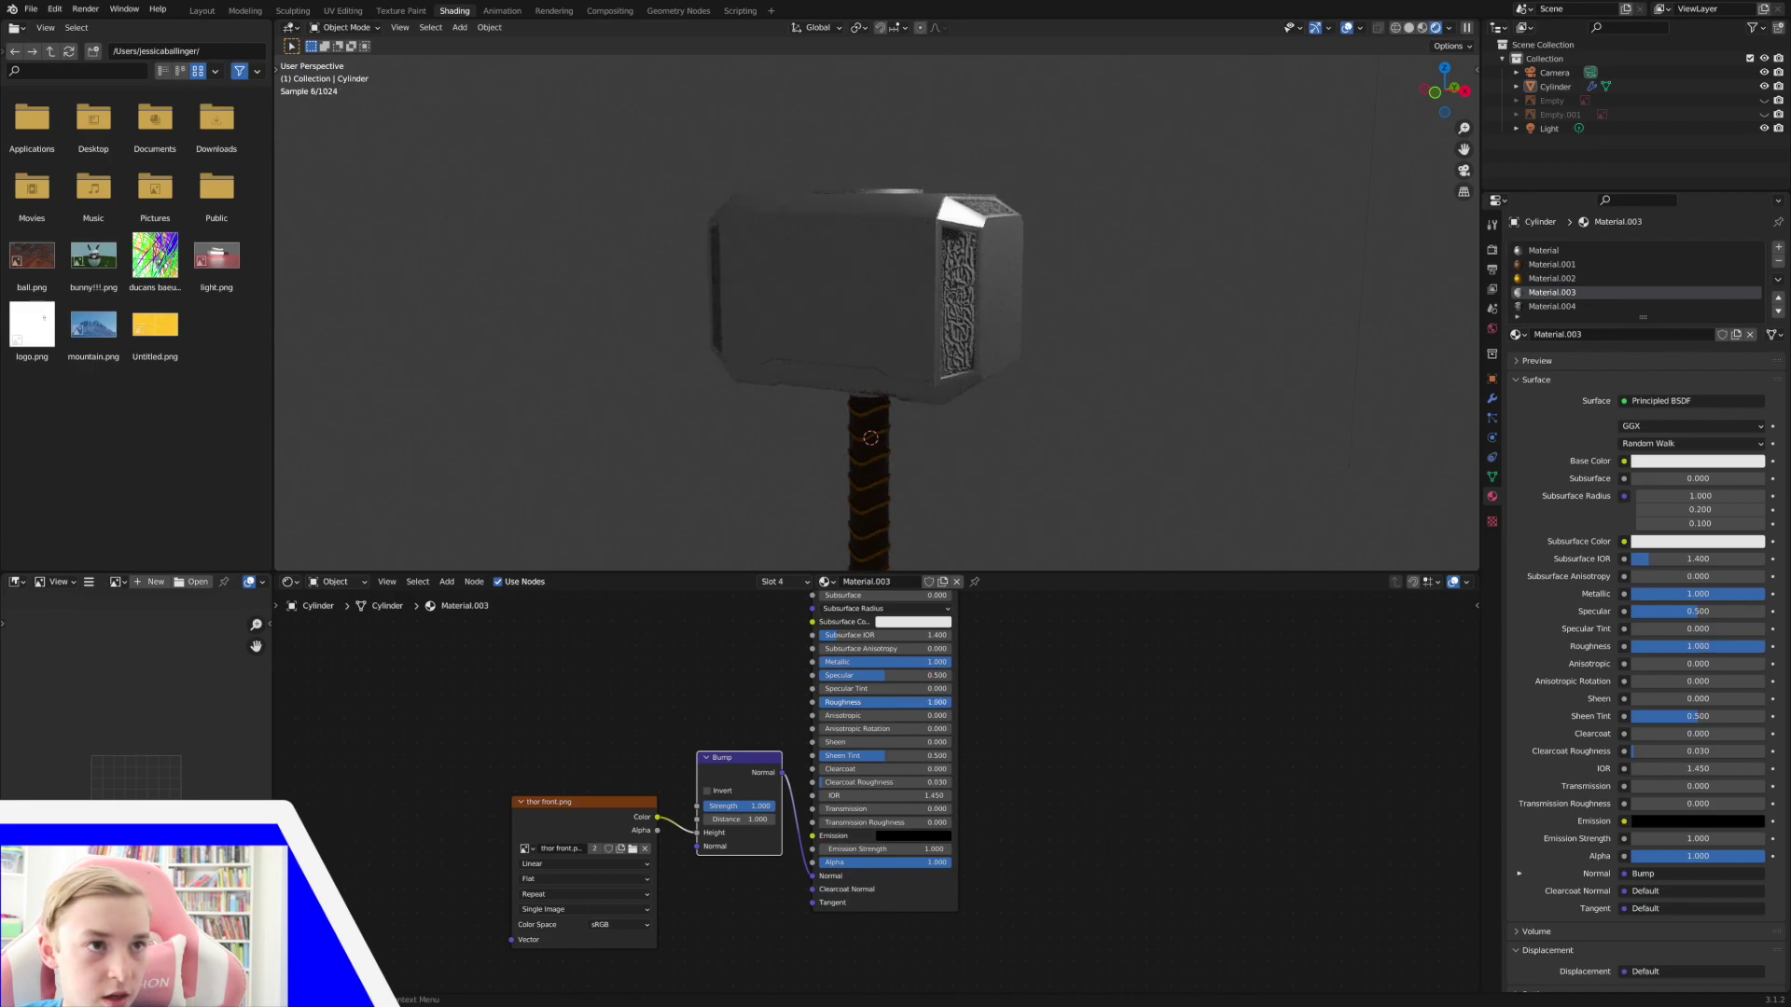
drag(937, 702, 880, 703)
key(ctrl+z)
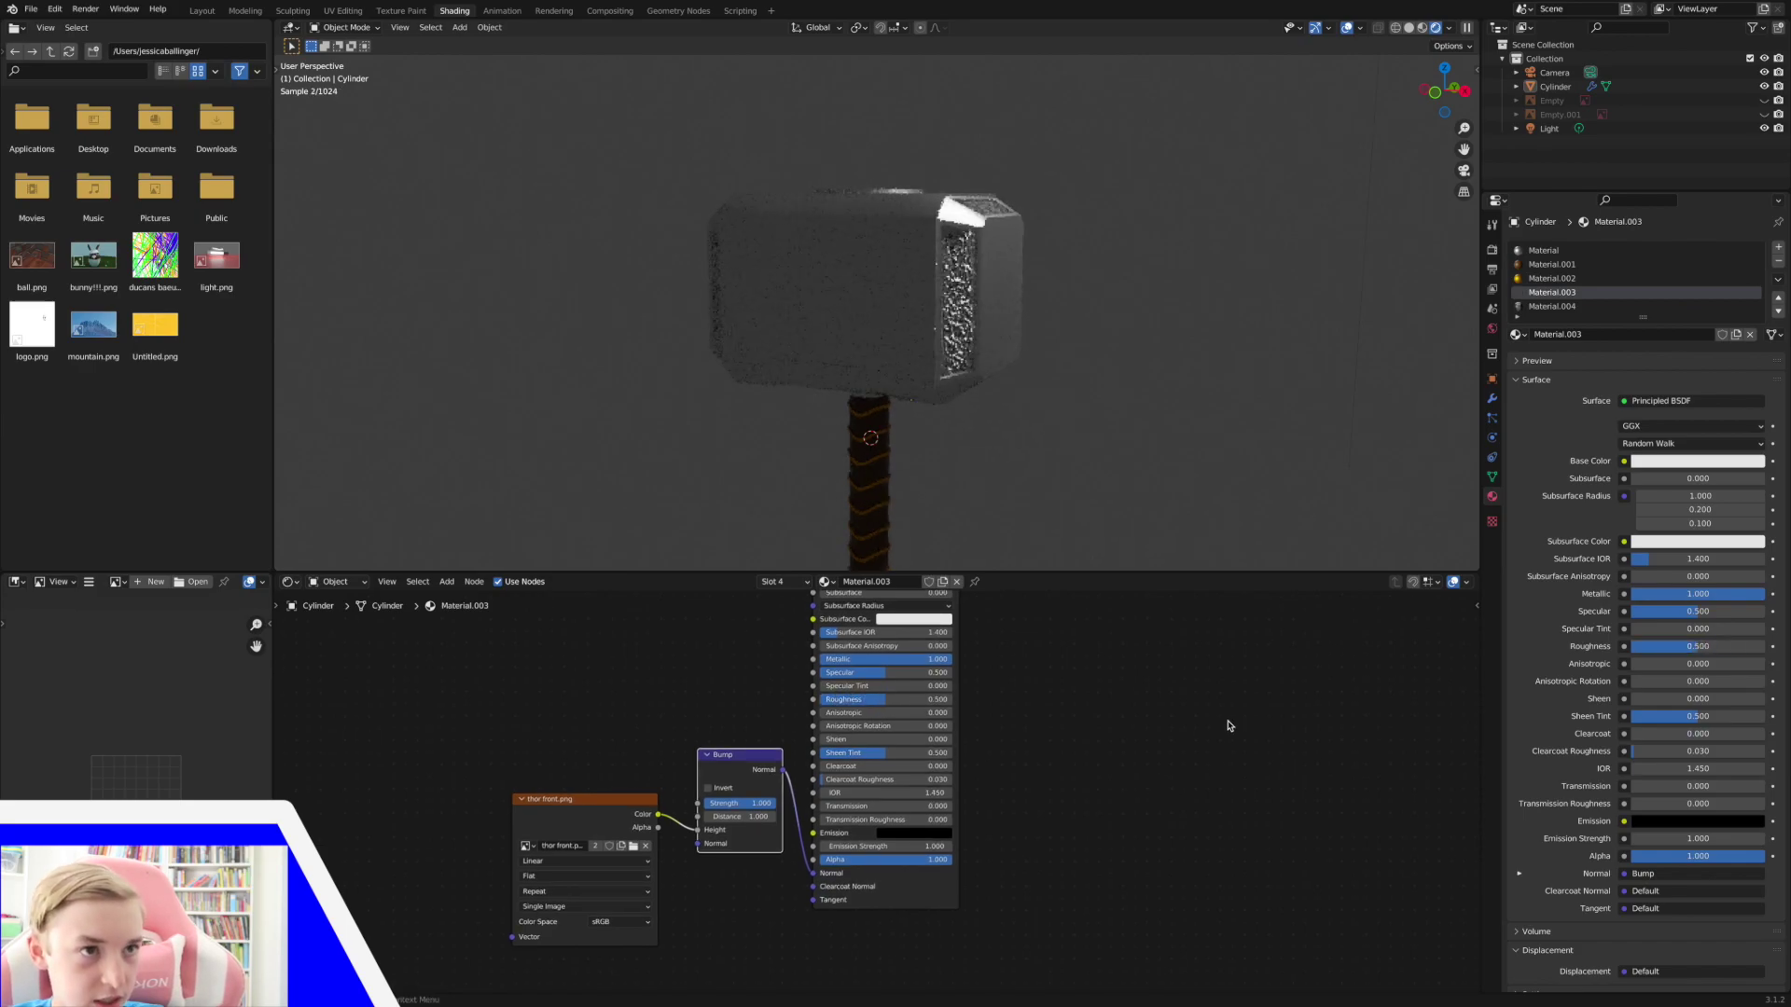
Examine the metallic engraved panels on the rendered hammer from above, below and the side.
scroll(1333, 177, left, 3)
scroll(1332, 176, up, 5)
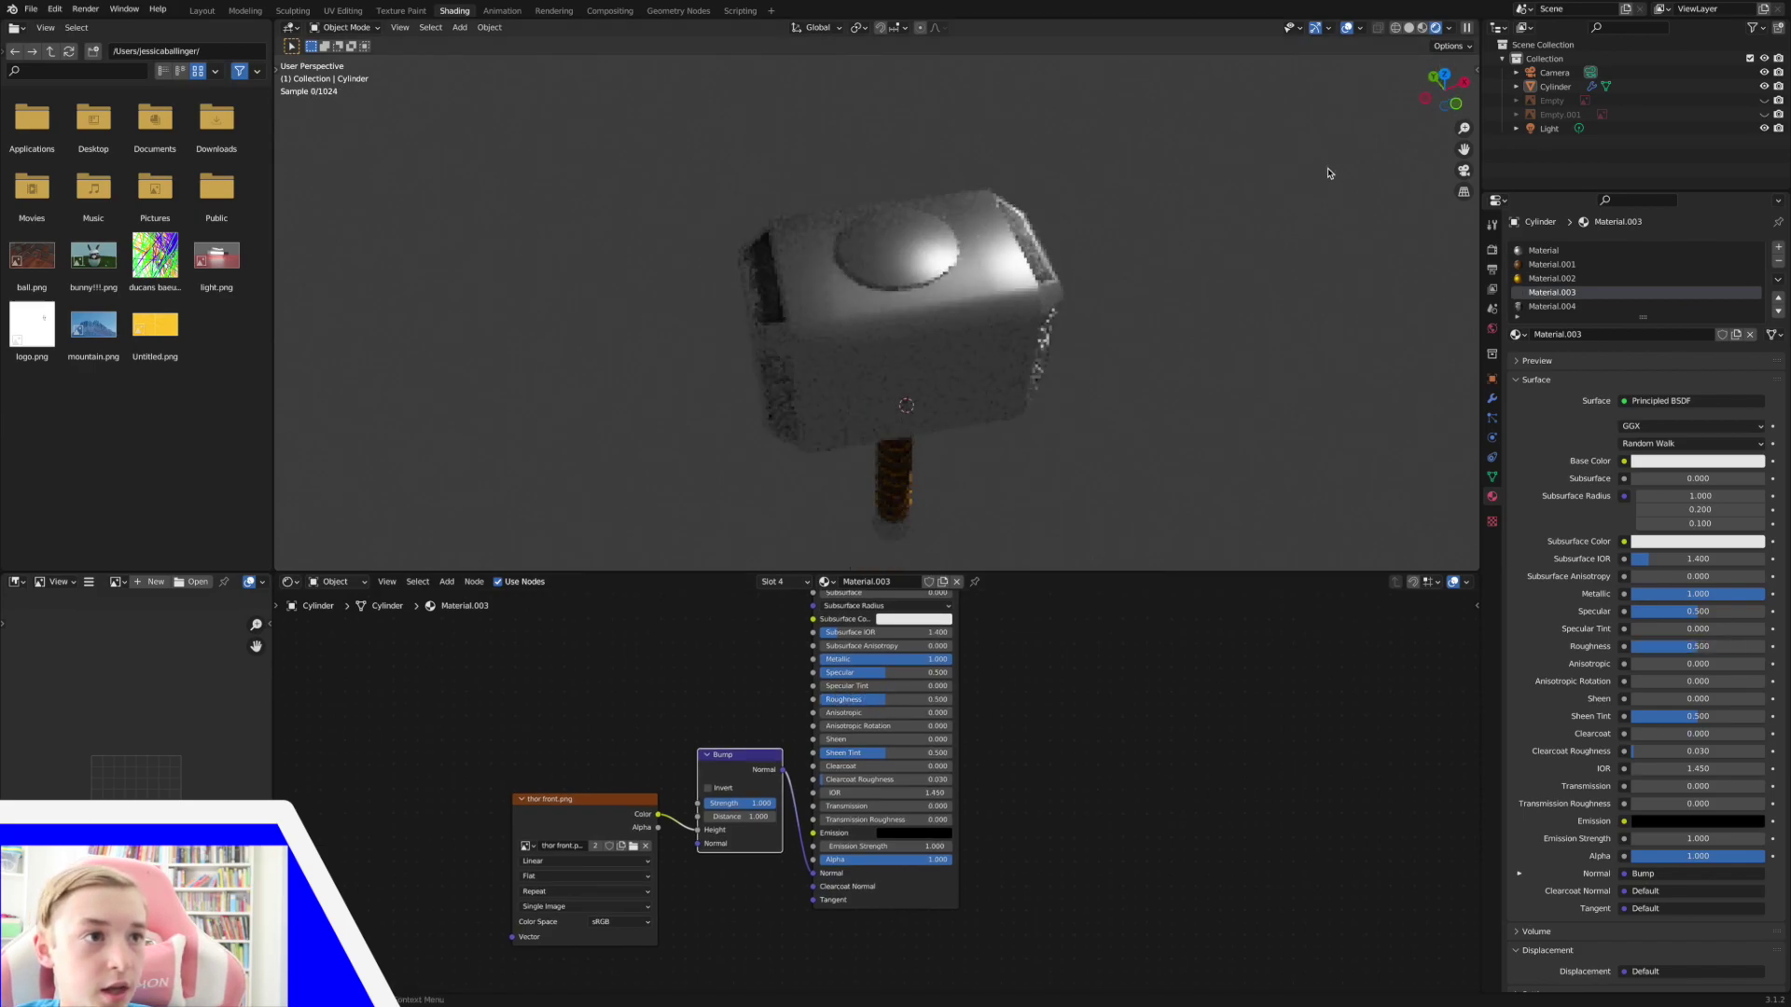
scroll(1332, 174, down, 6)
scroll(1332, 173, left, 3)
scroll(1407, 156, right, 3)
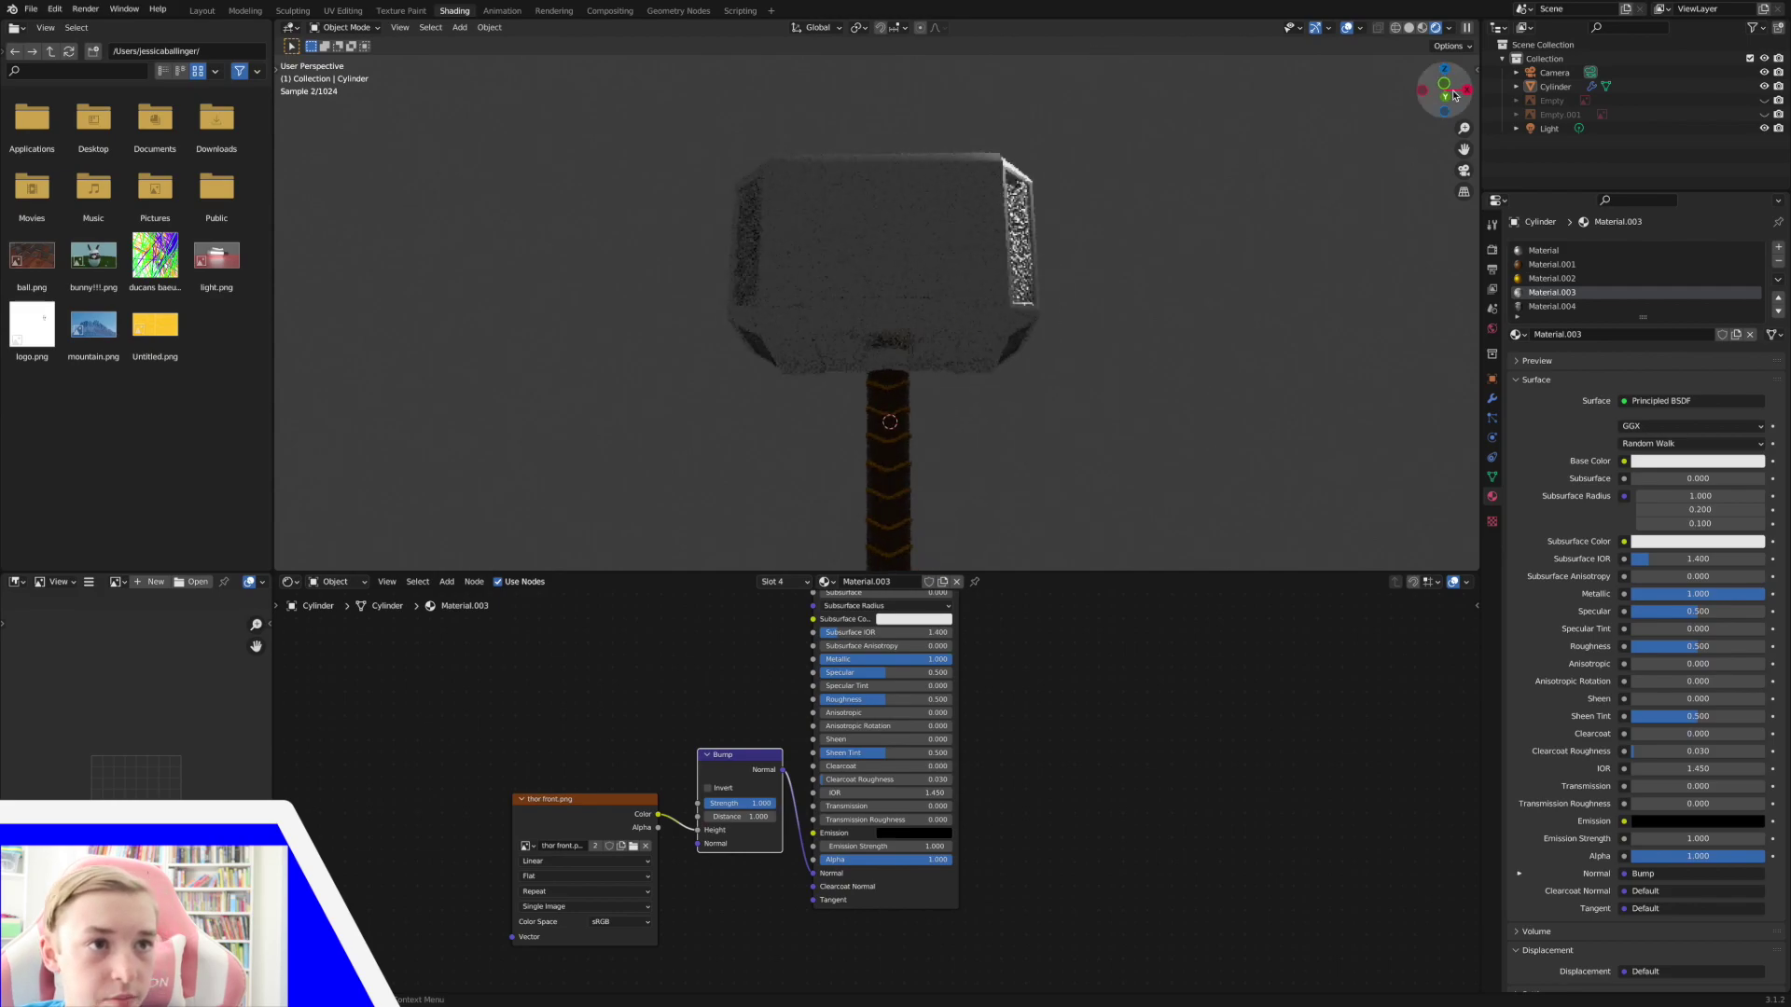
scroll(1148, 395, right, 3)
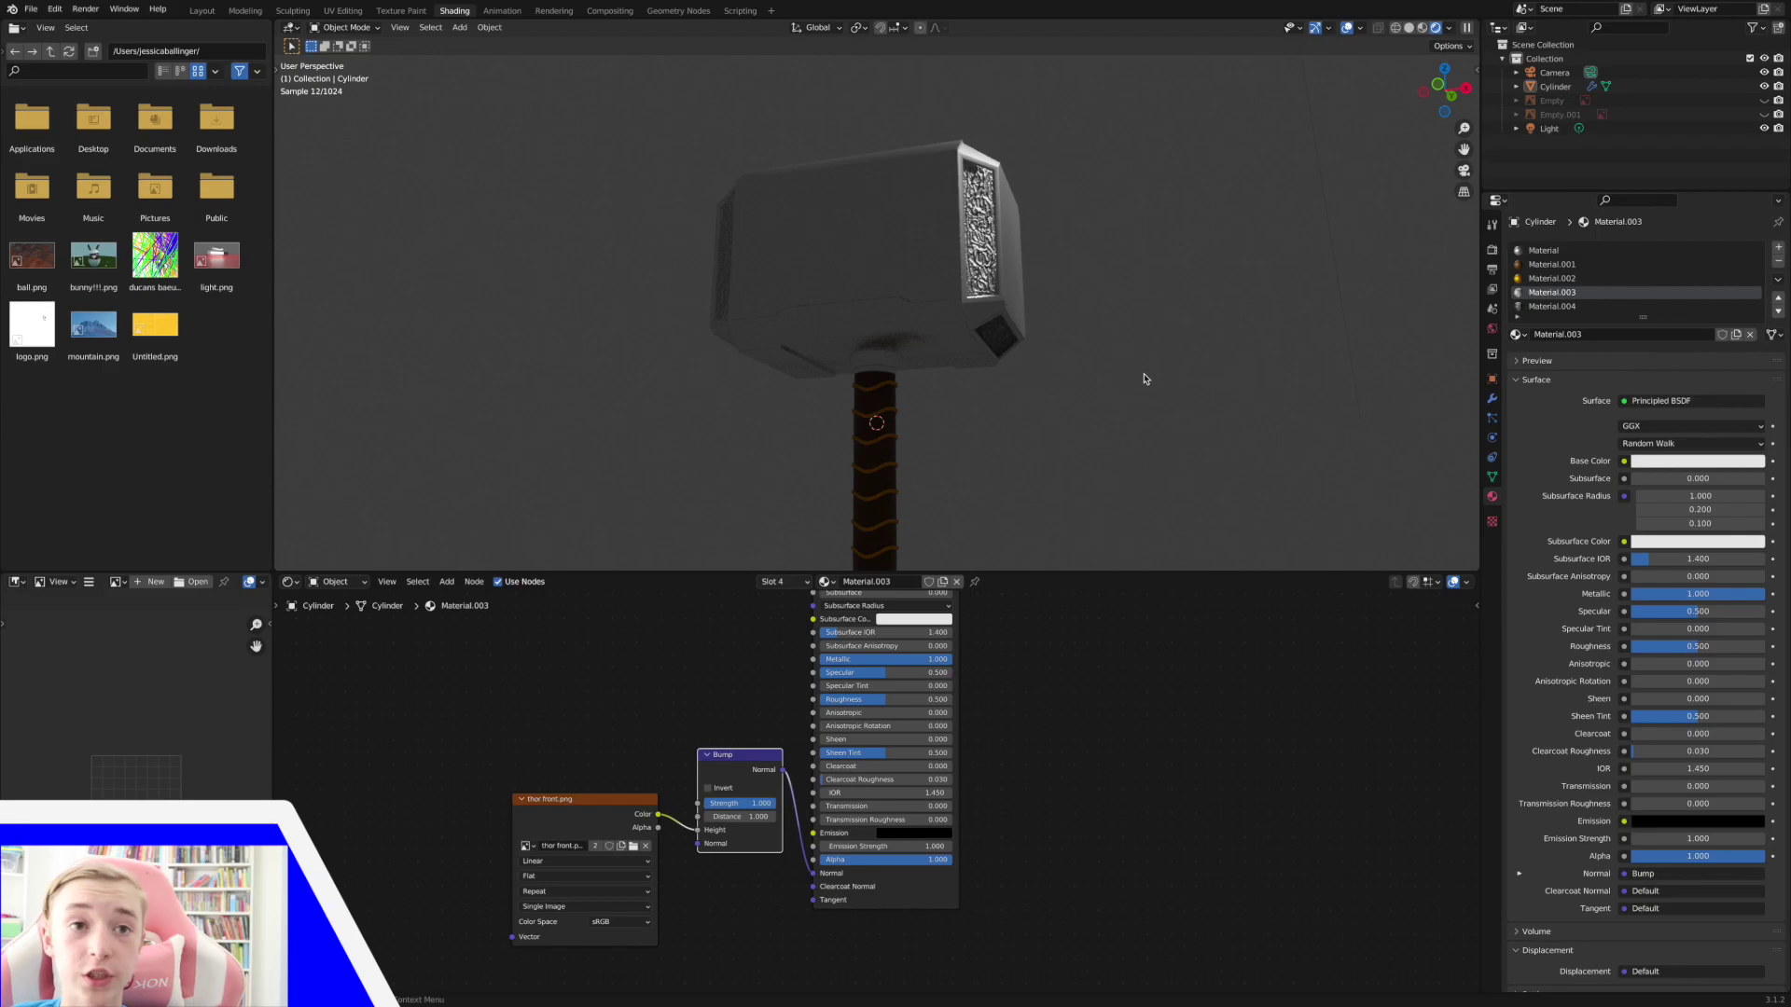
scroll(1108, 382, up, 4)
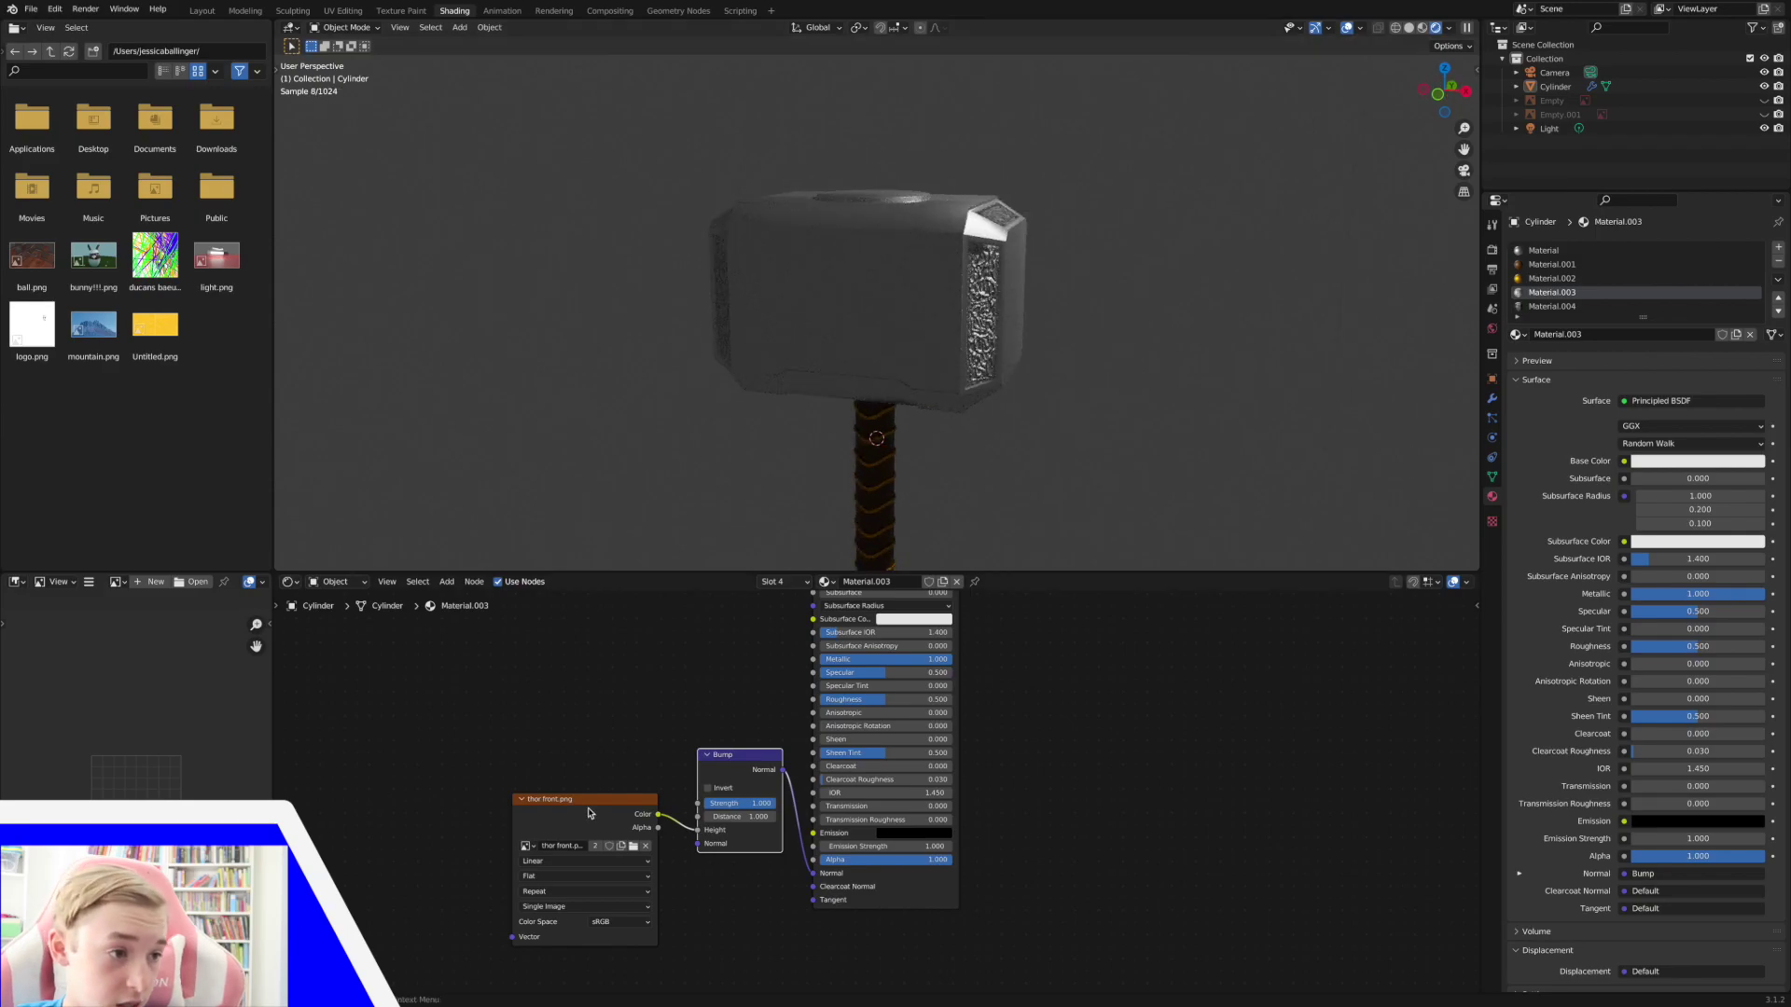
Move the thor front.png texture node up beside the Bump node and switch the viewport to solid shading.
drag(514, 836, 506, 782)
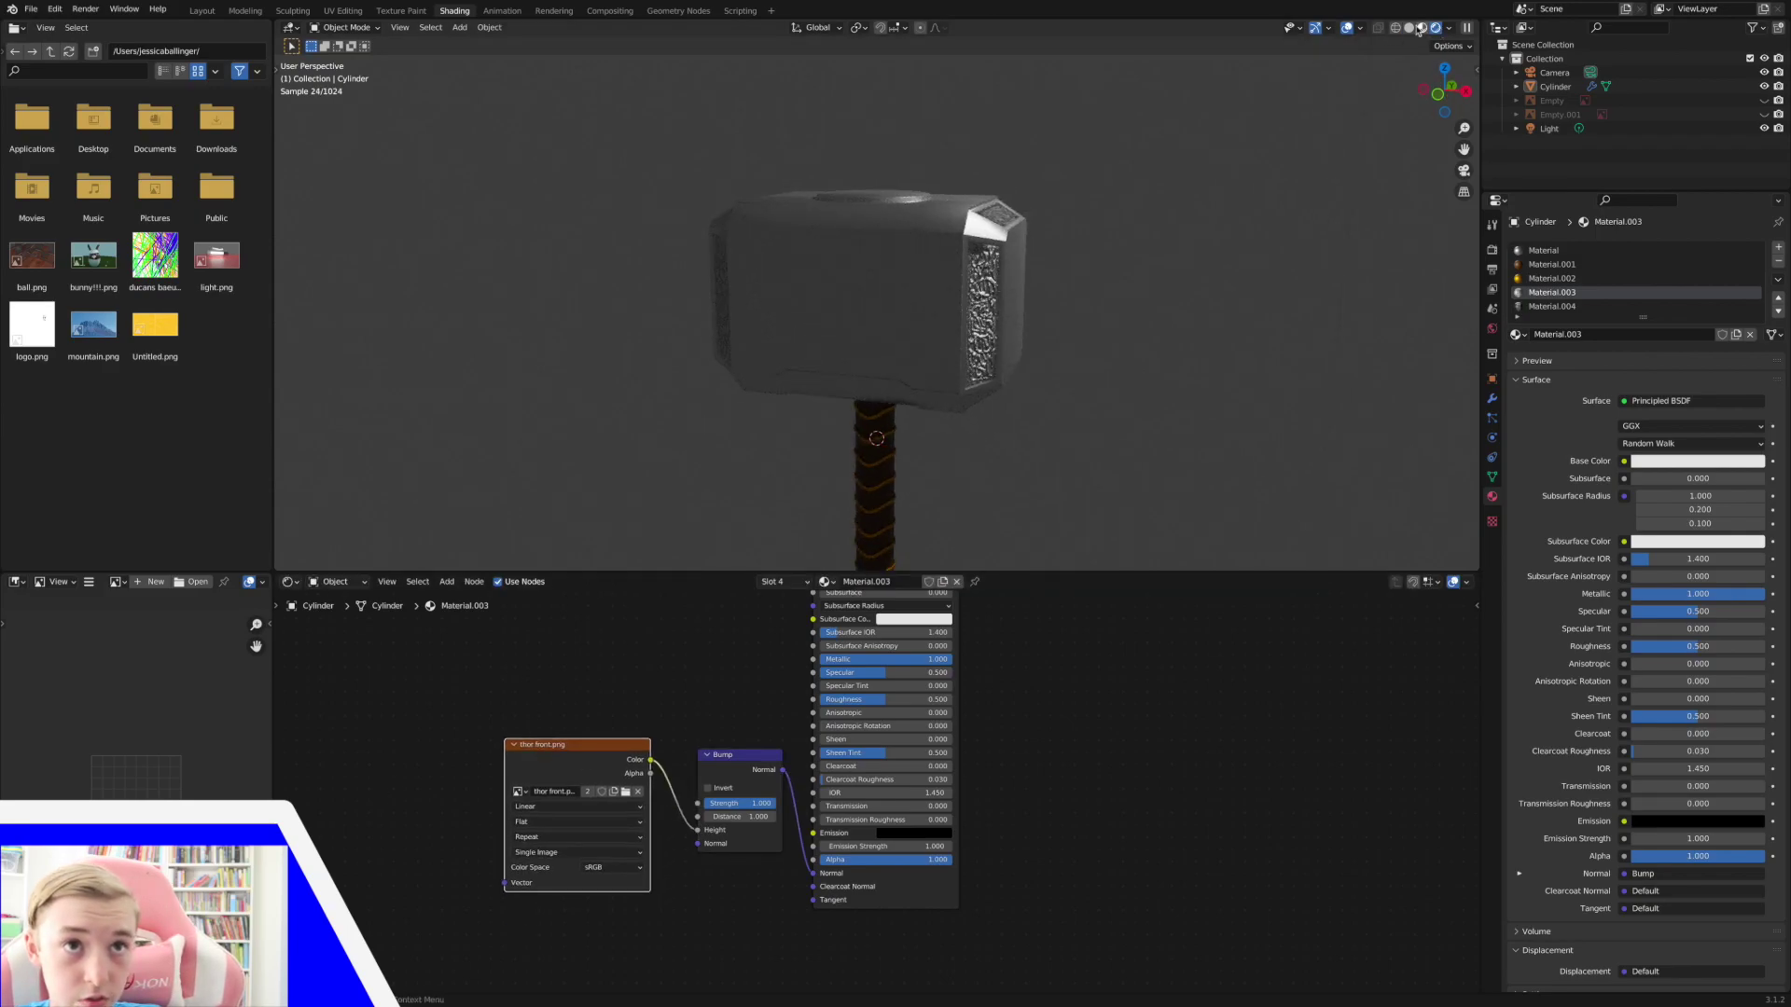
click(1409, 28)
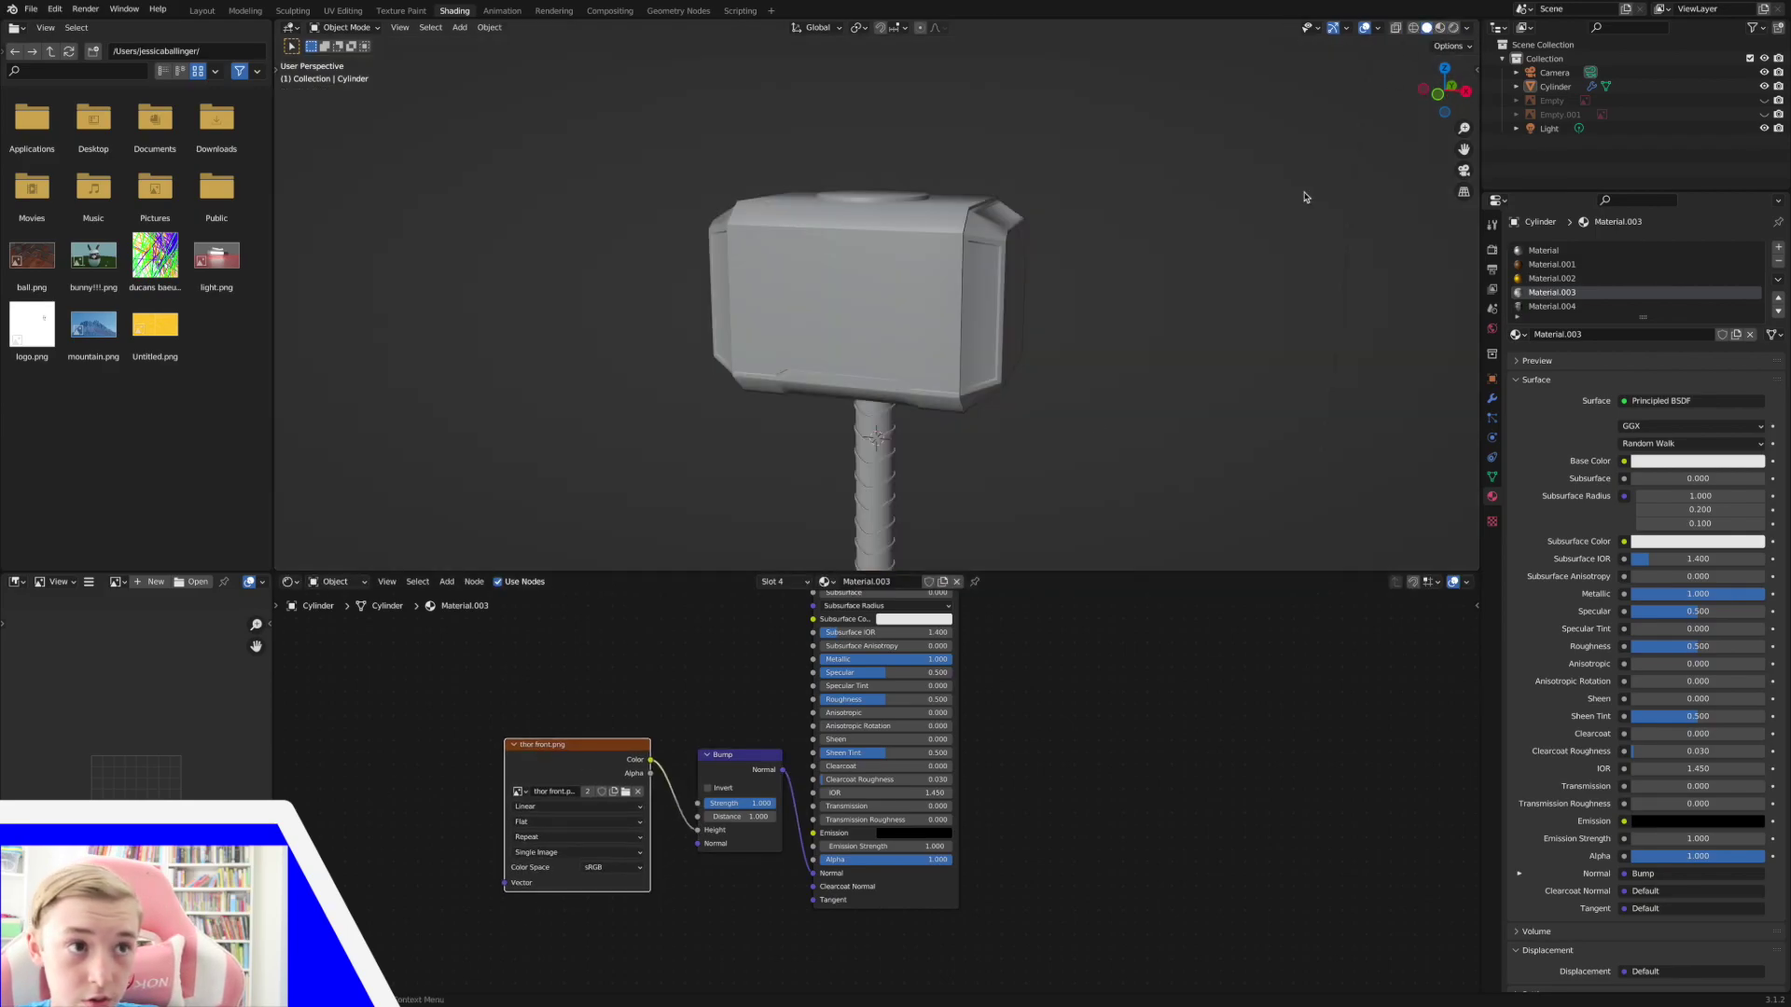
Switch the viewport to material preview and add a Texture Coordinate node before the thor front.png texture node in Material.003.
click(1439, 28)
scroll(975, 402, left, 5)
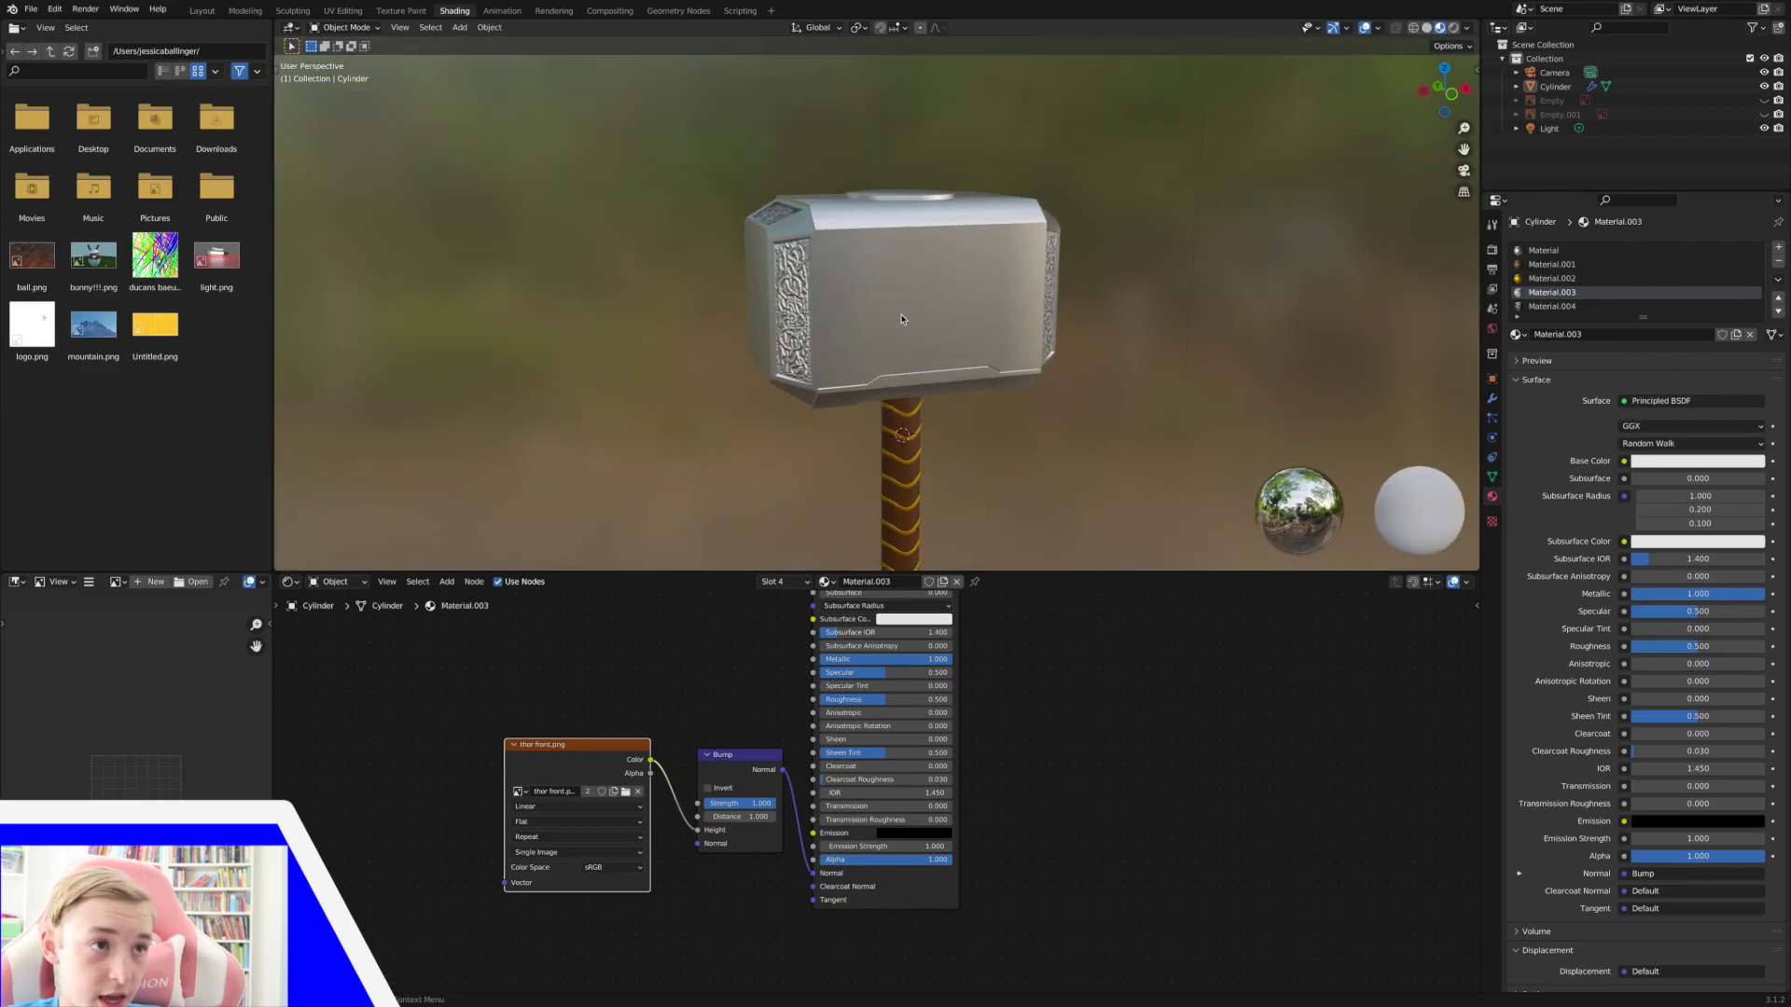
key(super+z)
scroll(500, 764, left, 3)
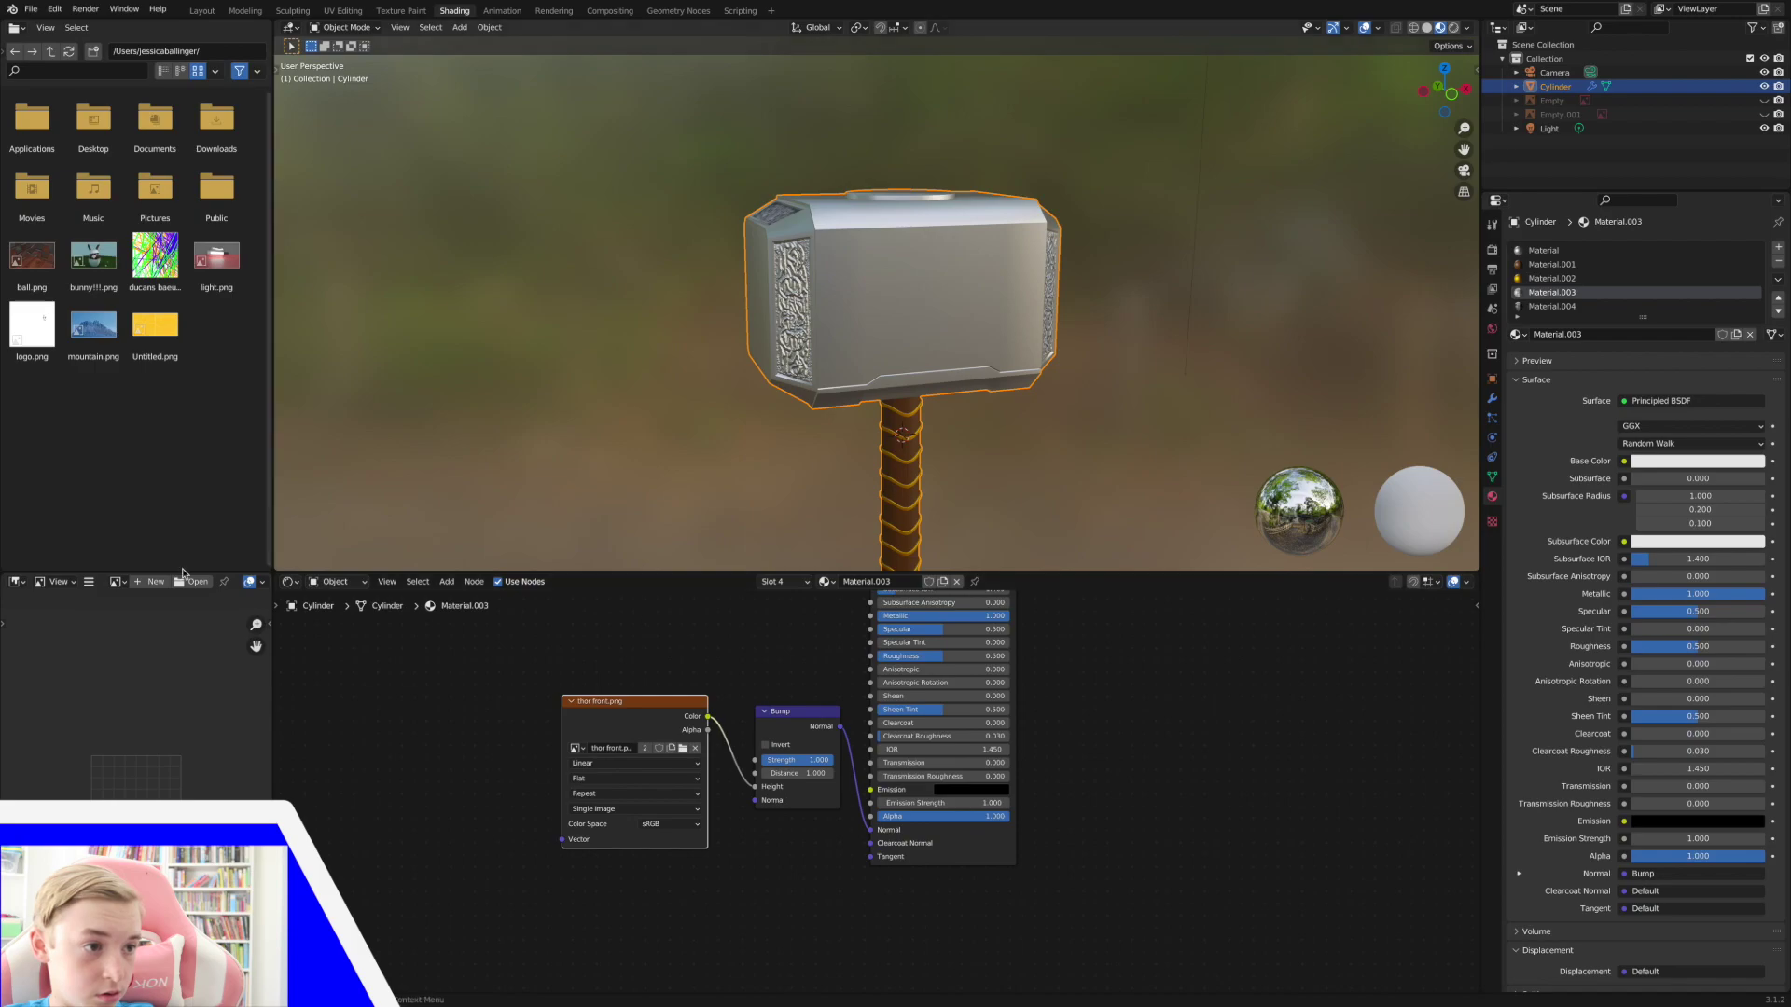
key(shift+a)
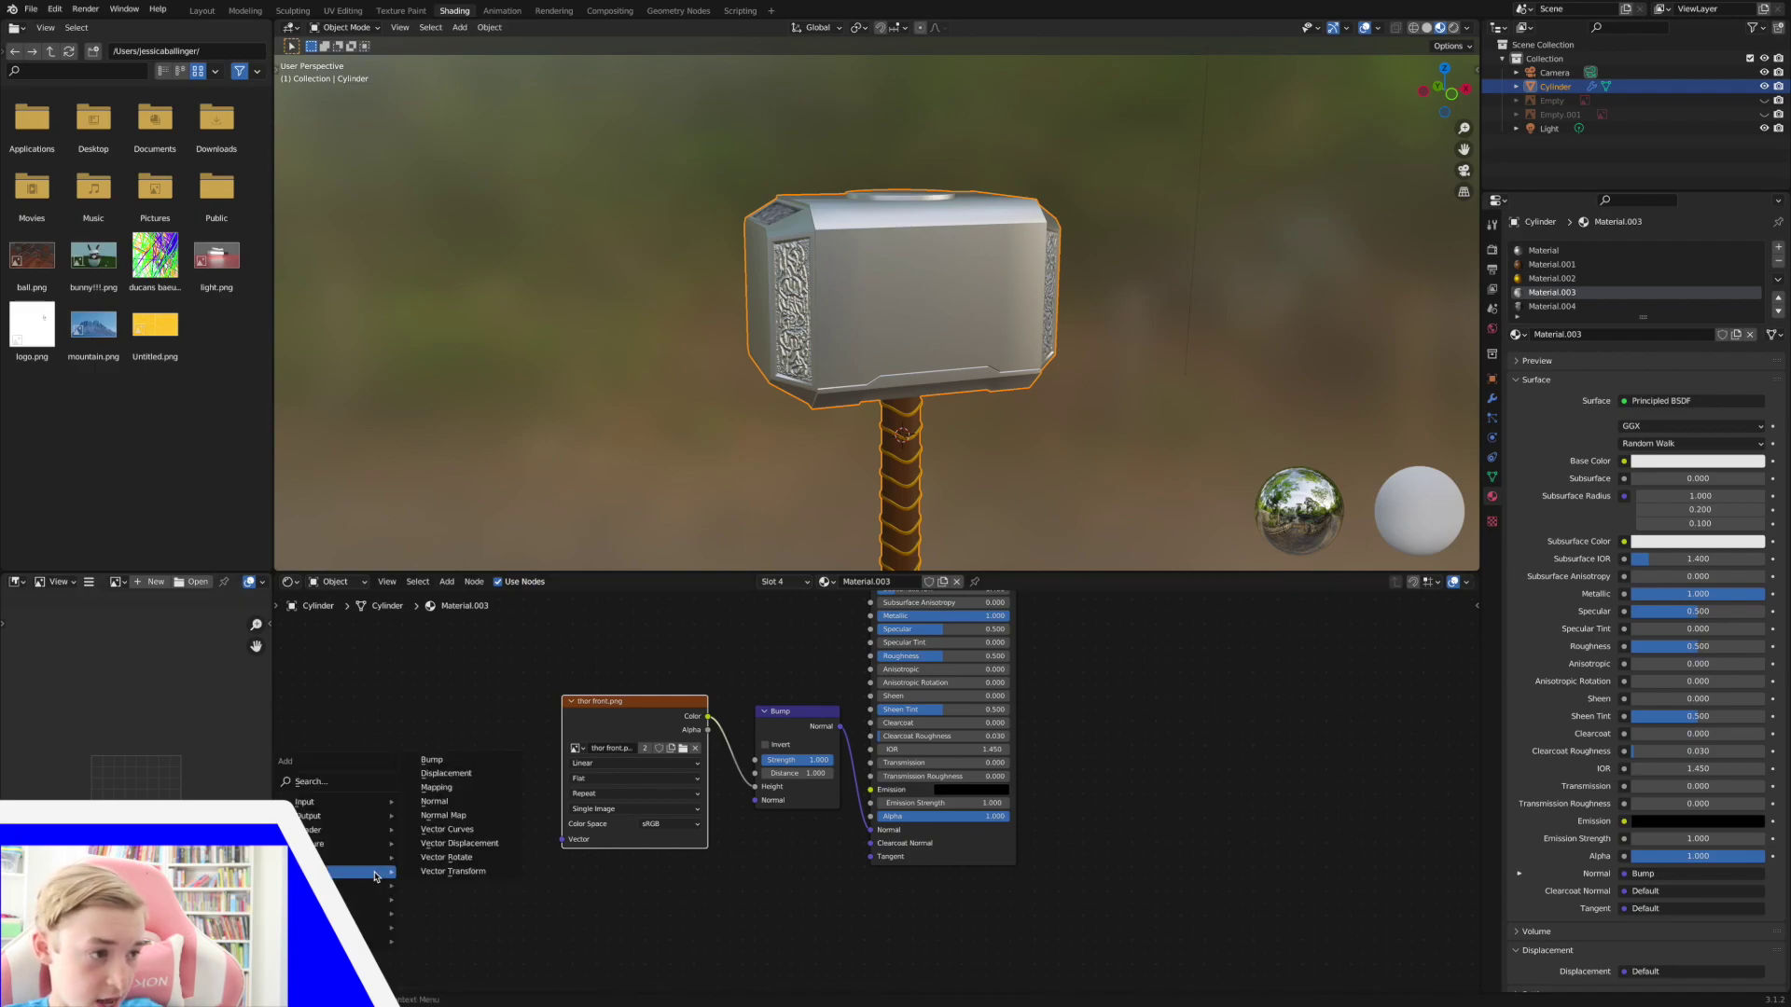
mouse_move(373, 806)
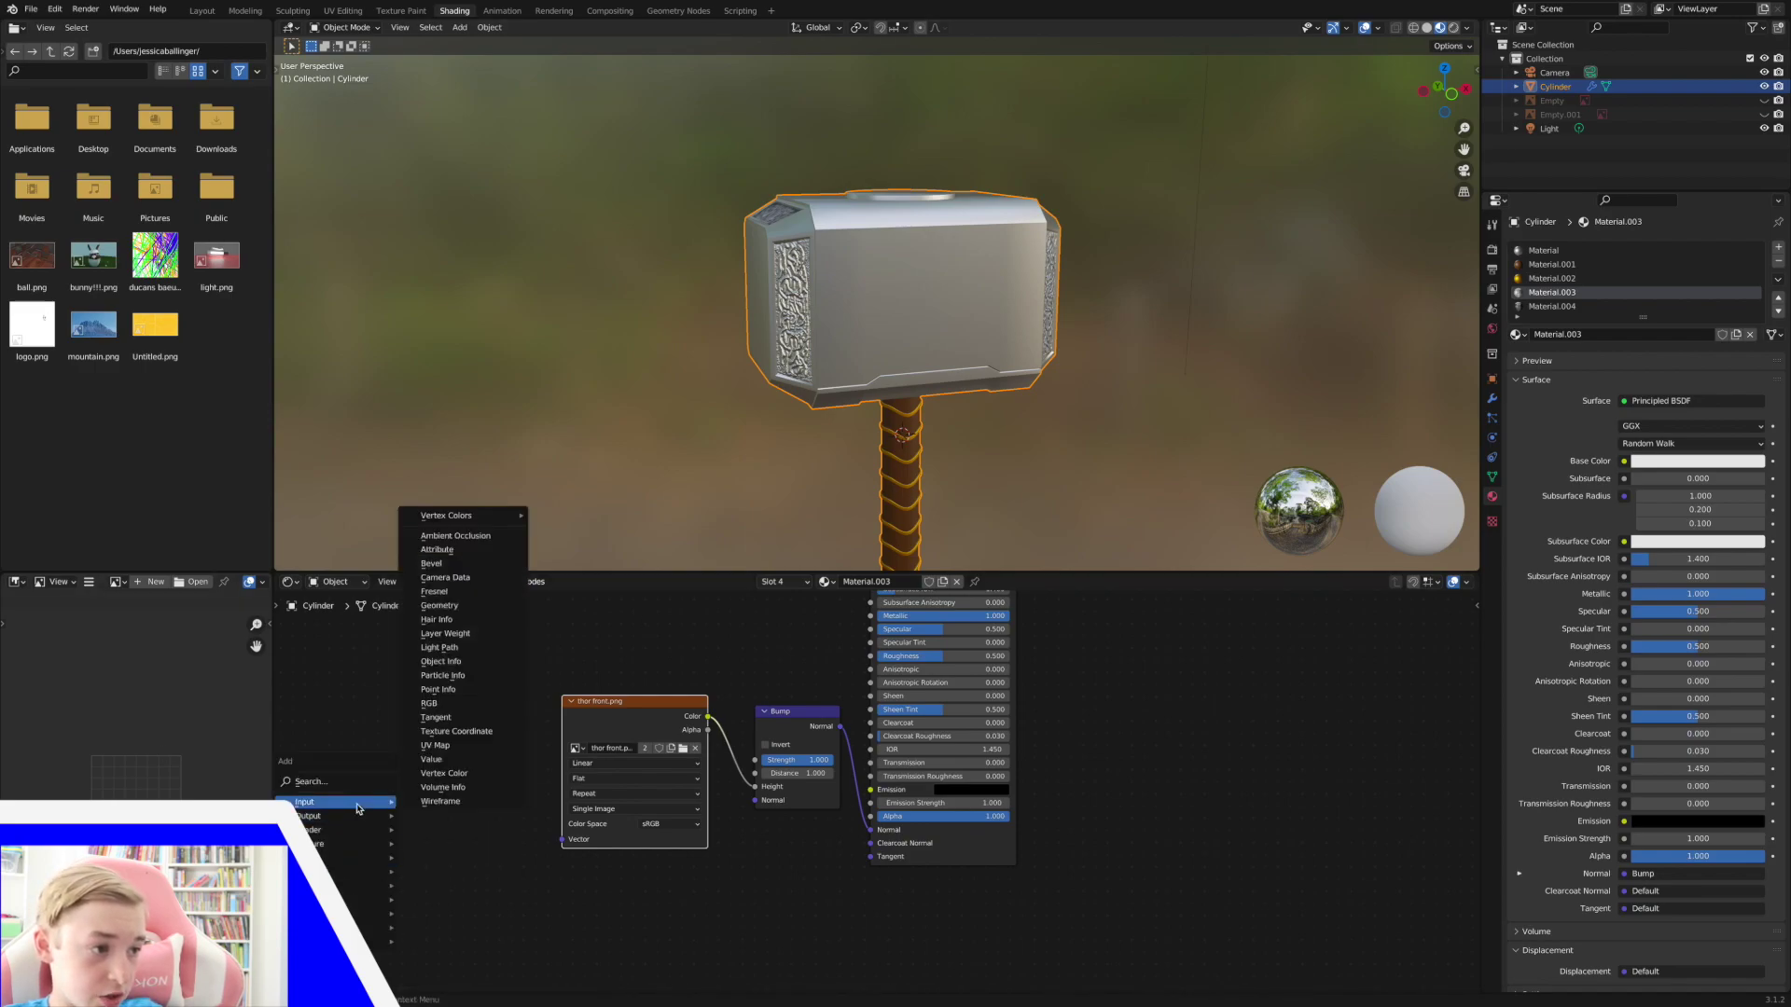
click(480, 732)
click(388, 711)
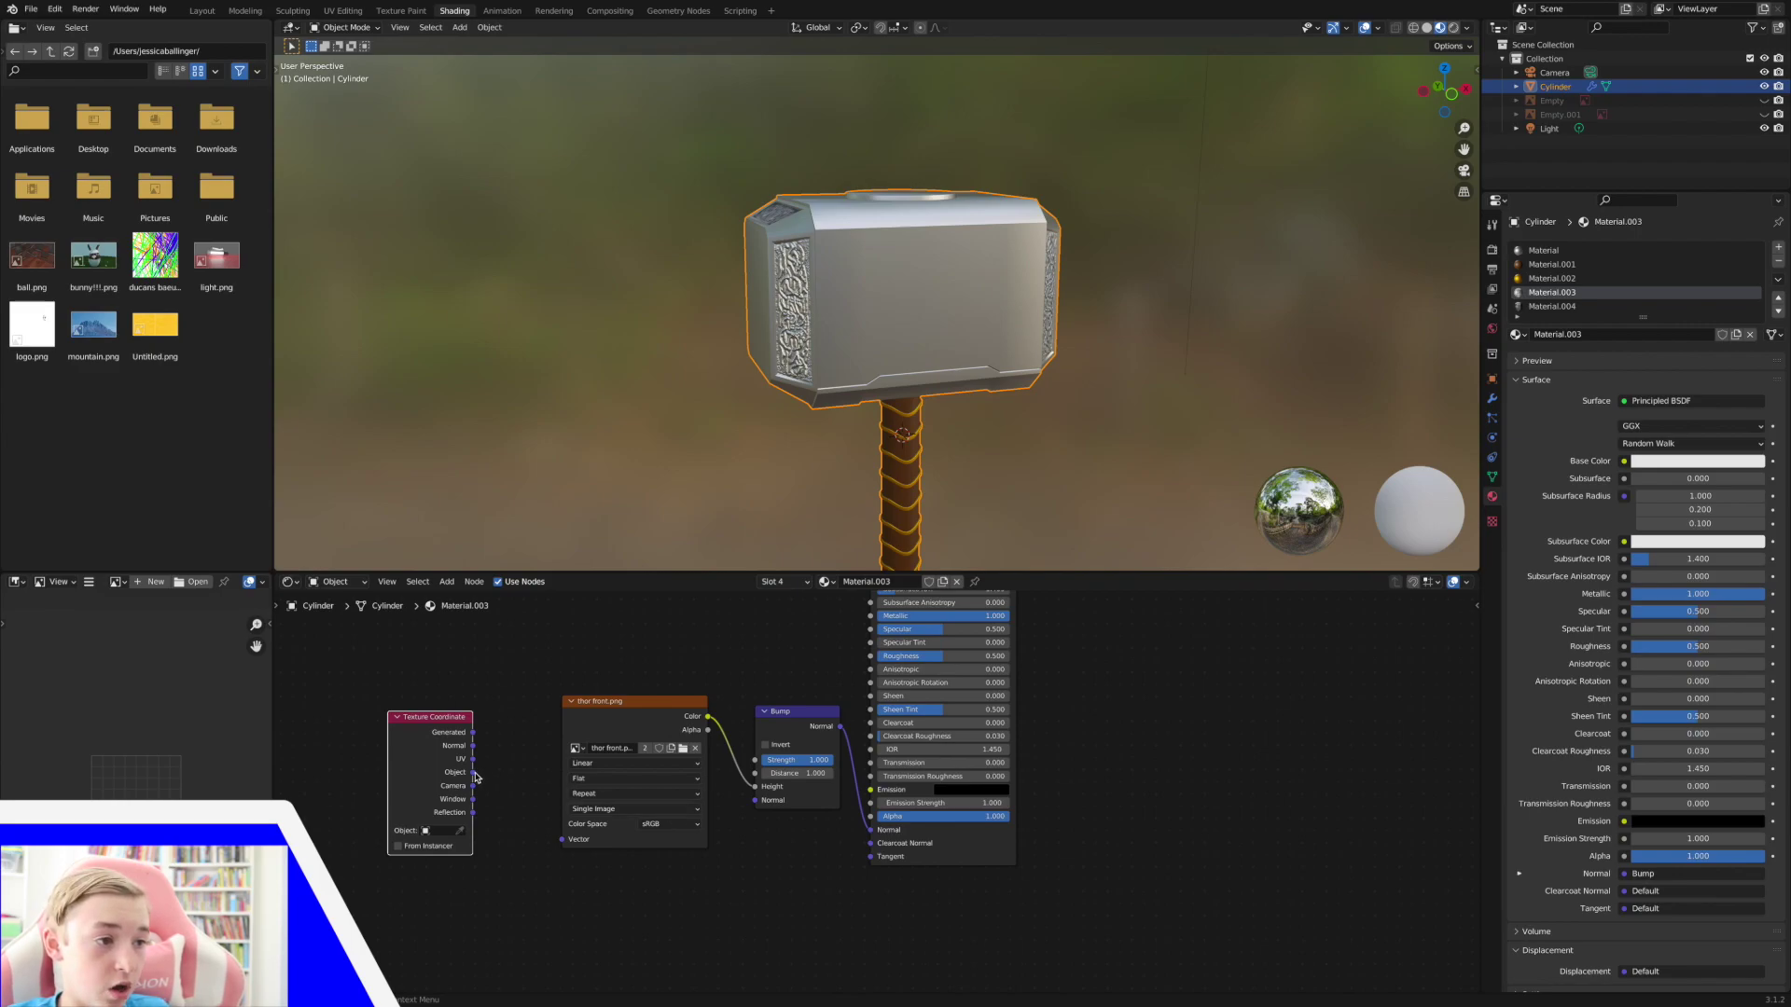
Try the Object coordinates as the thor front.png texture's Vector input, and link the UV output there instead.
drag(474, 773, 560, 841)
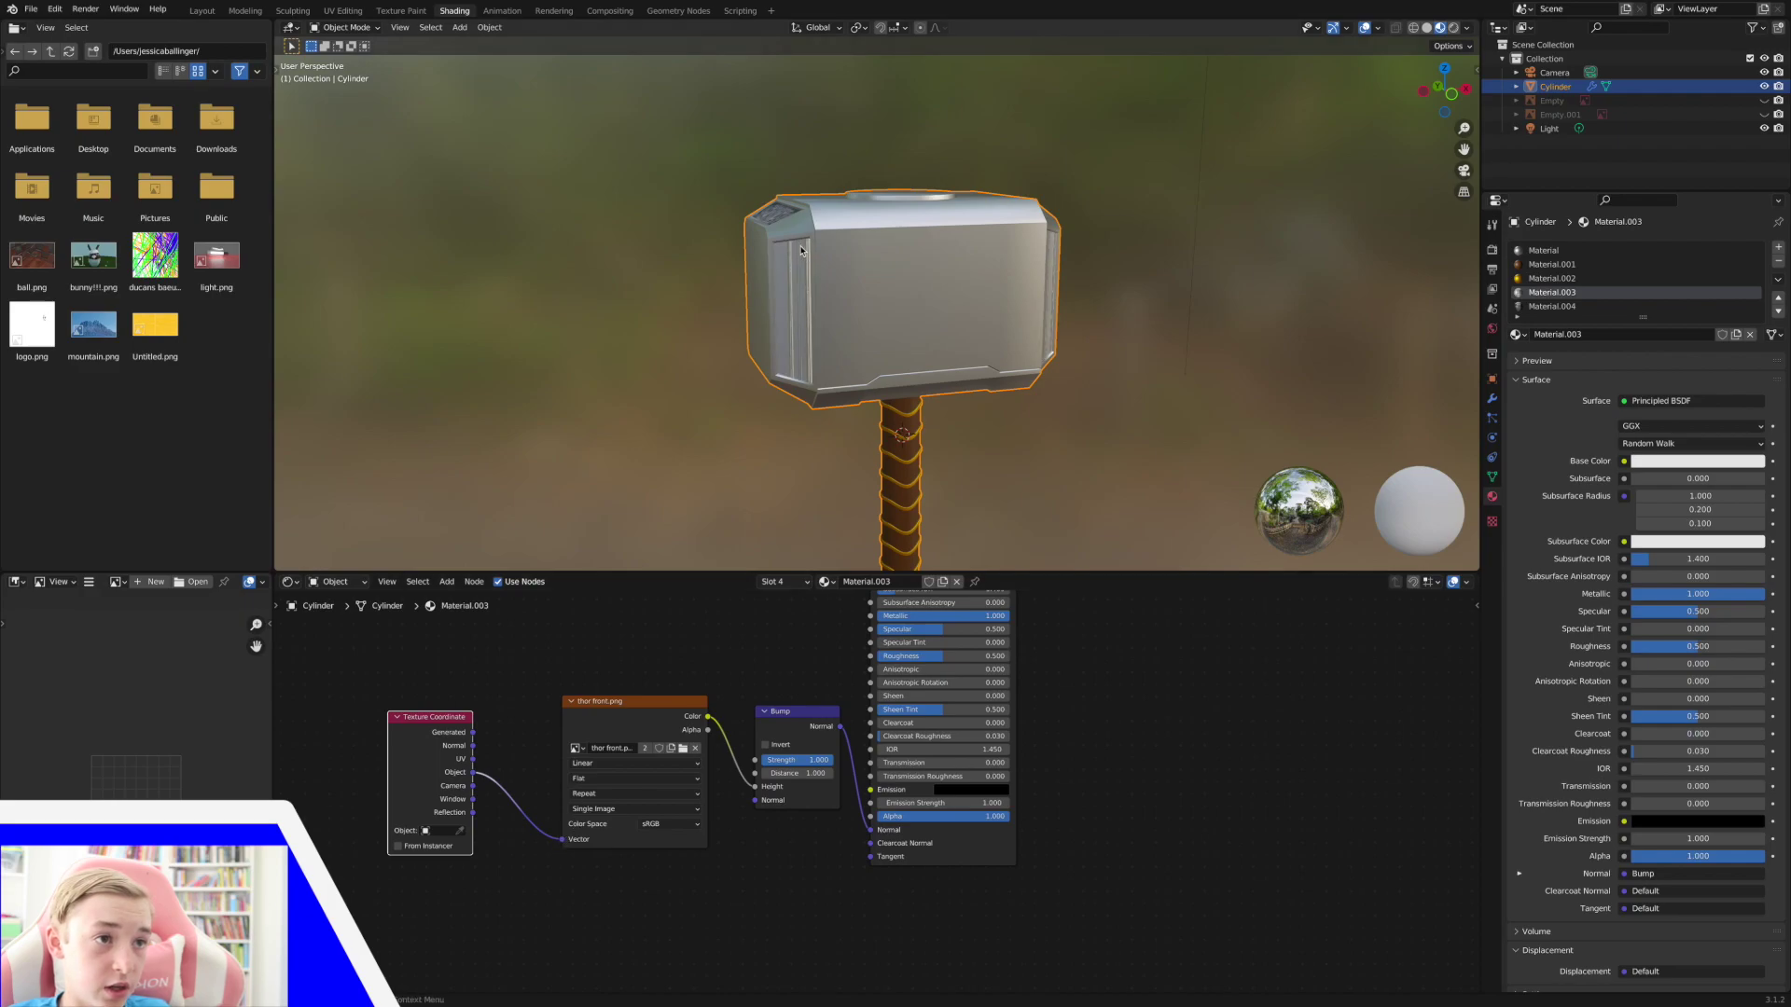
mouse_move(565, 835)
mouse_down()
mouse_move(550, 844)
mouse_move(486, 756)
mouse_move(560, 842)
mouse_up()
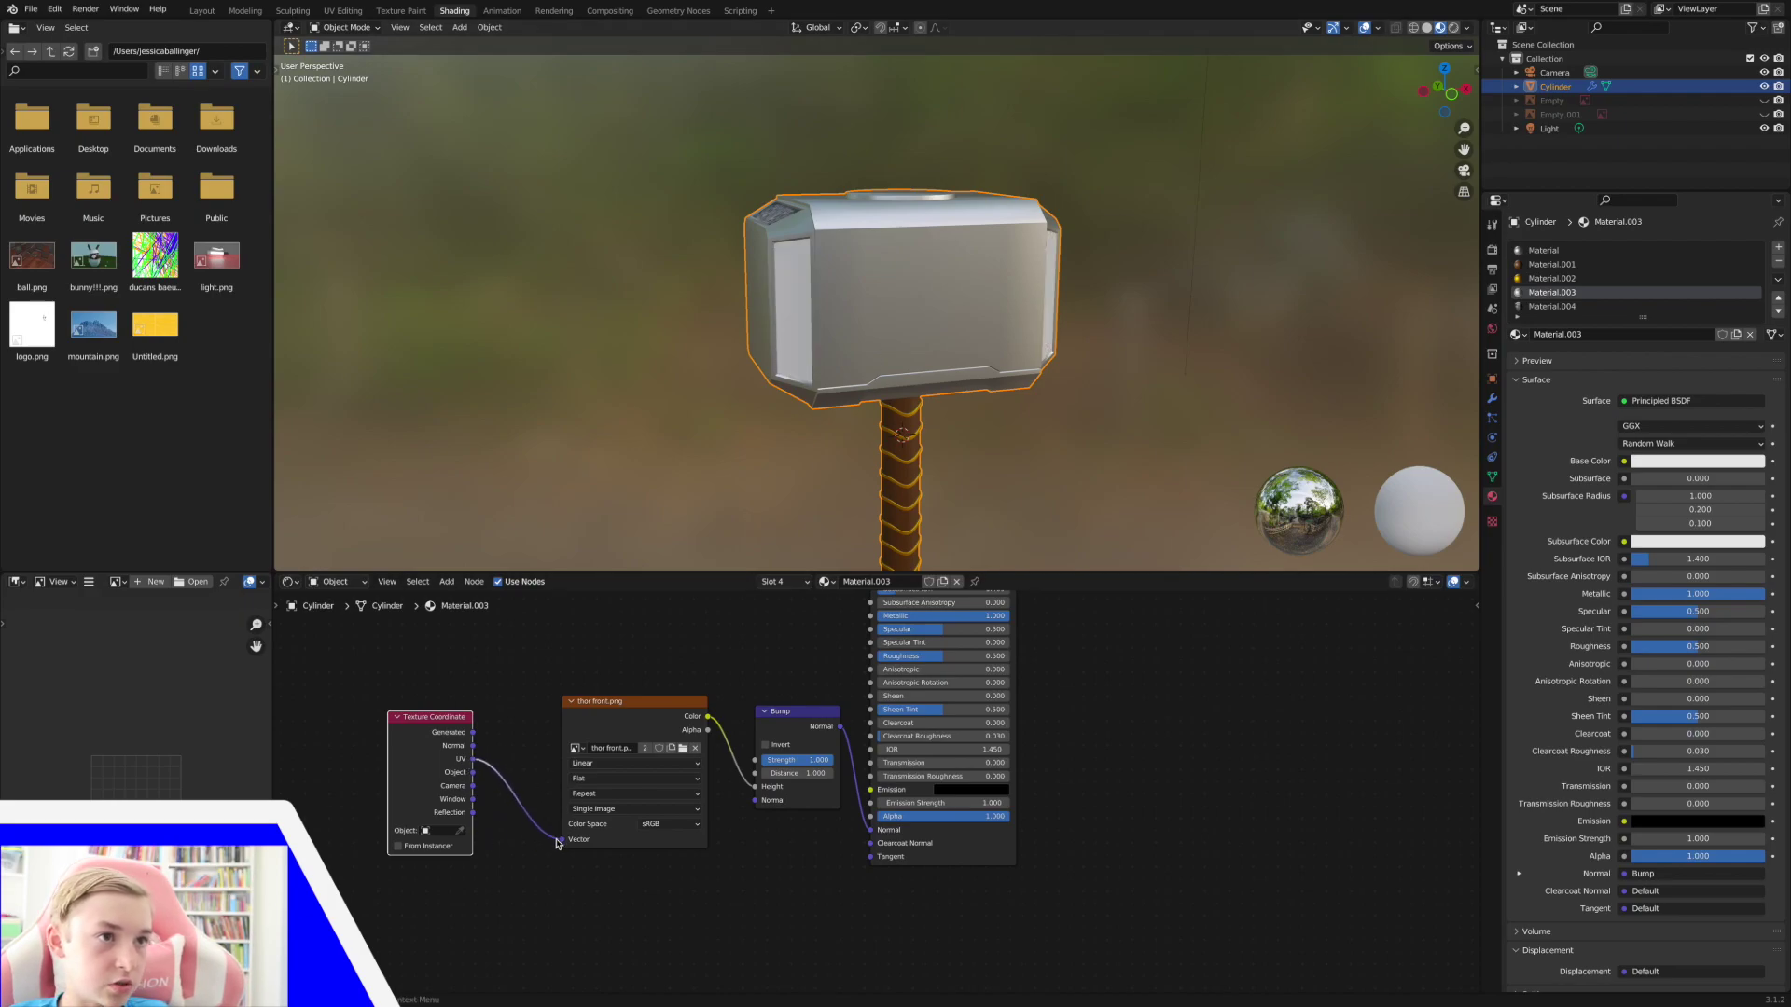
middle_drag(718, 438, 772, 447)
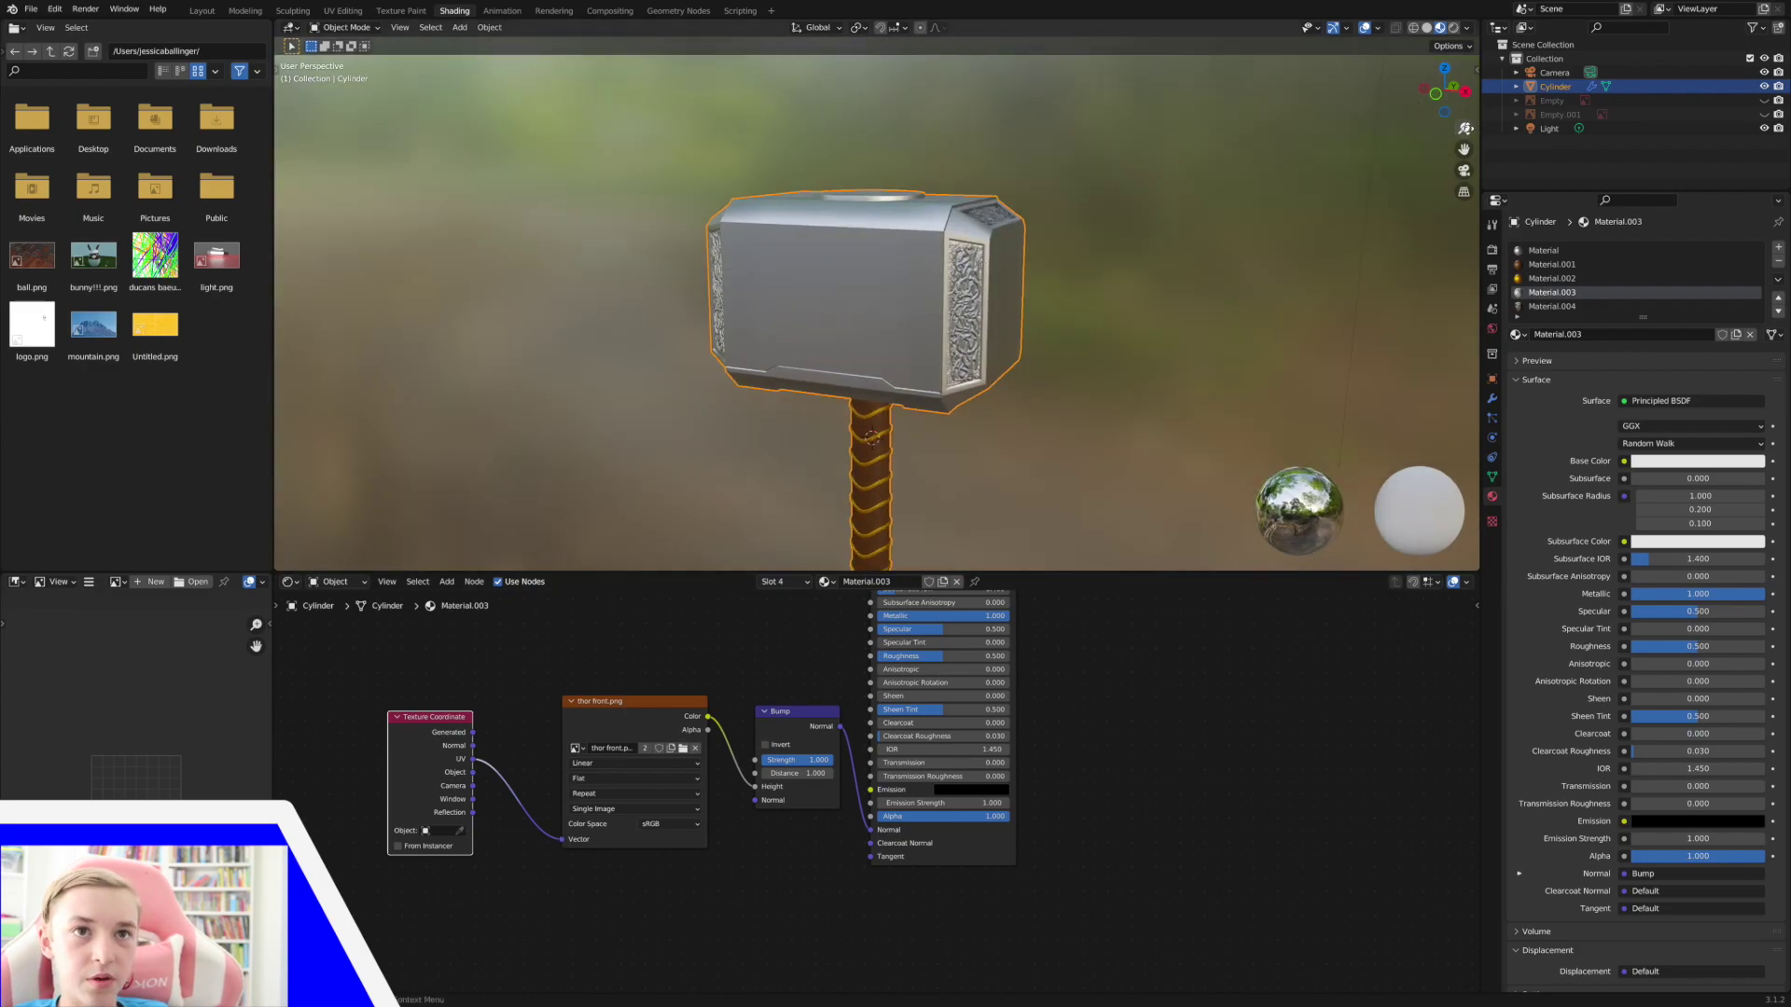
Set the Distance of Material.003's Bump node to 58.000 while viewing the corner engraving up close.
drag(1464, 128, 1464, 187)
middle_drag(1334, 313, 1288, 312)
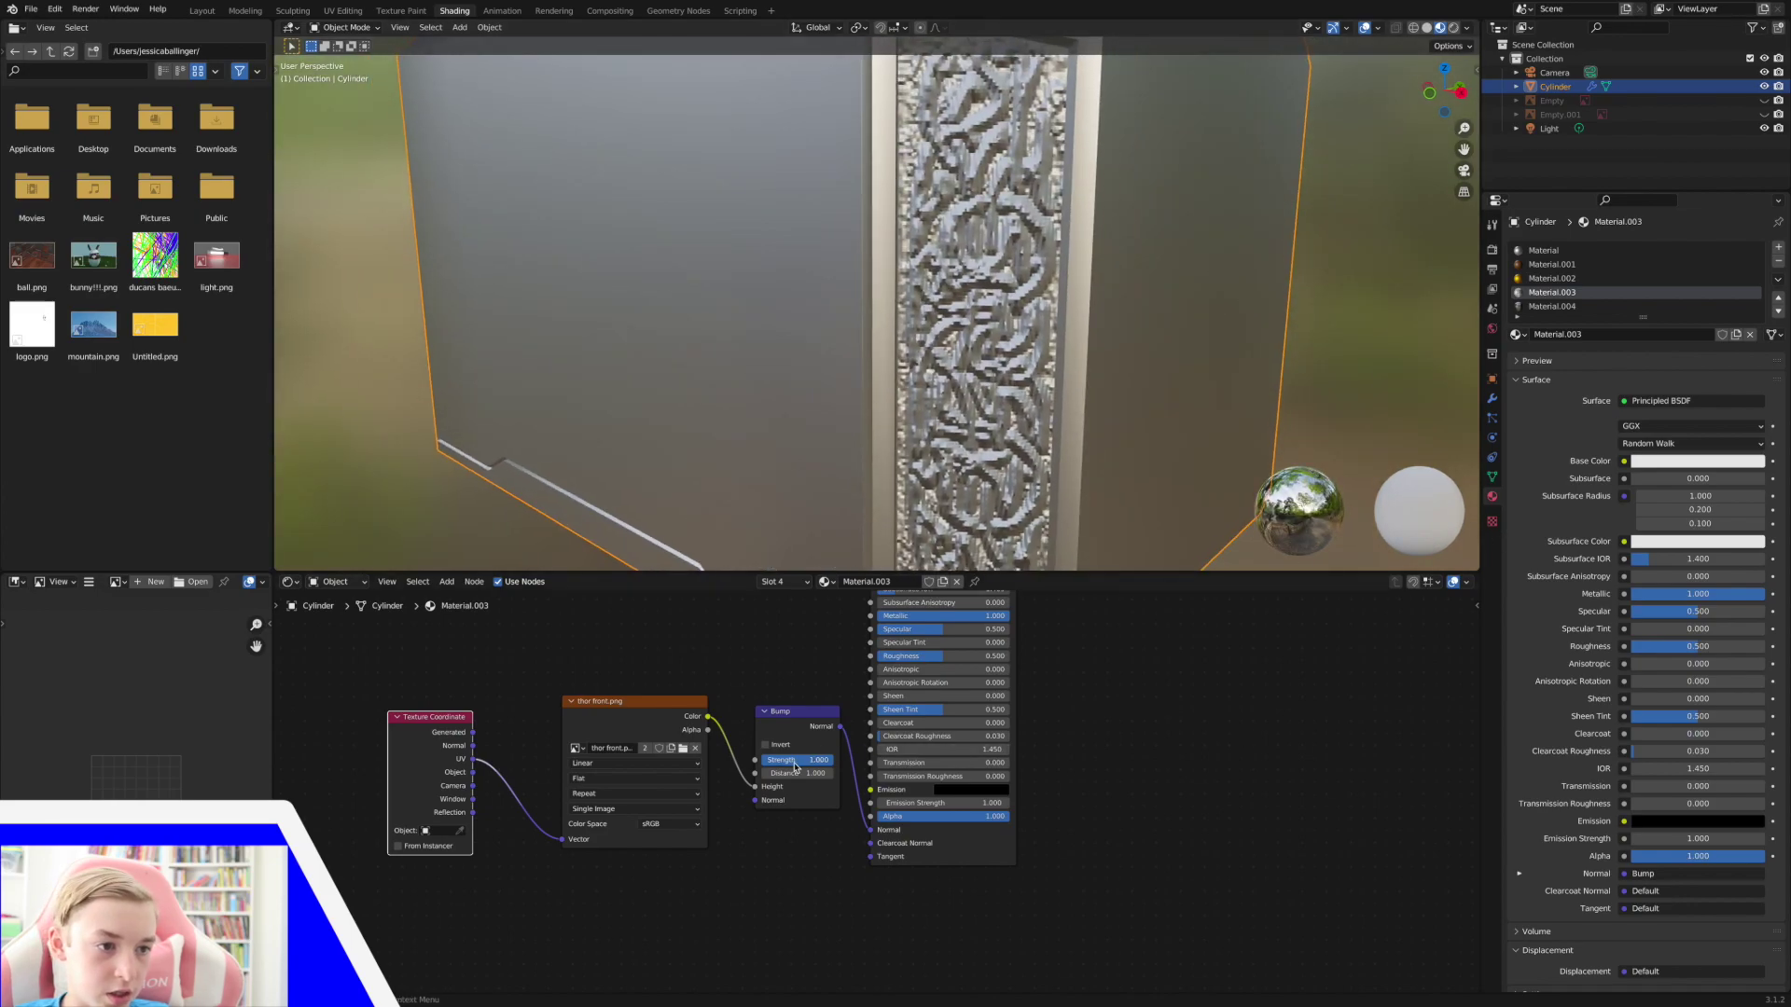
drag(794, 772, 970, 773)
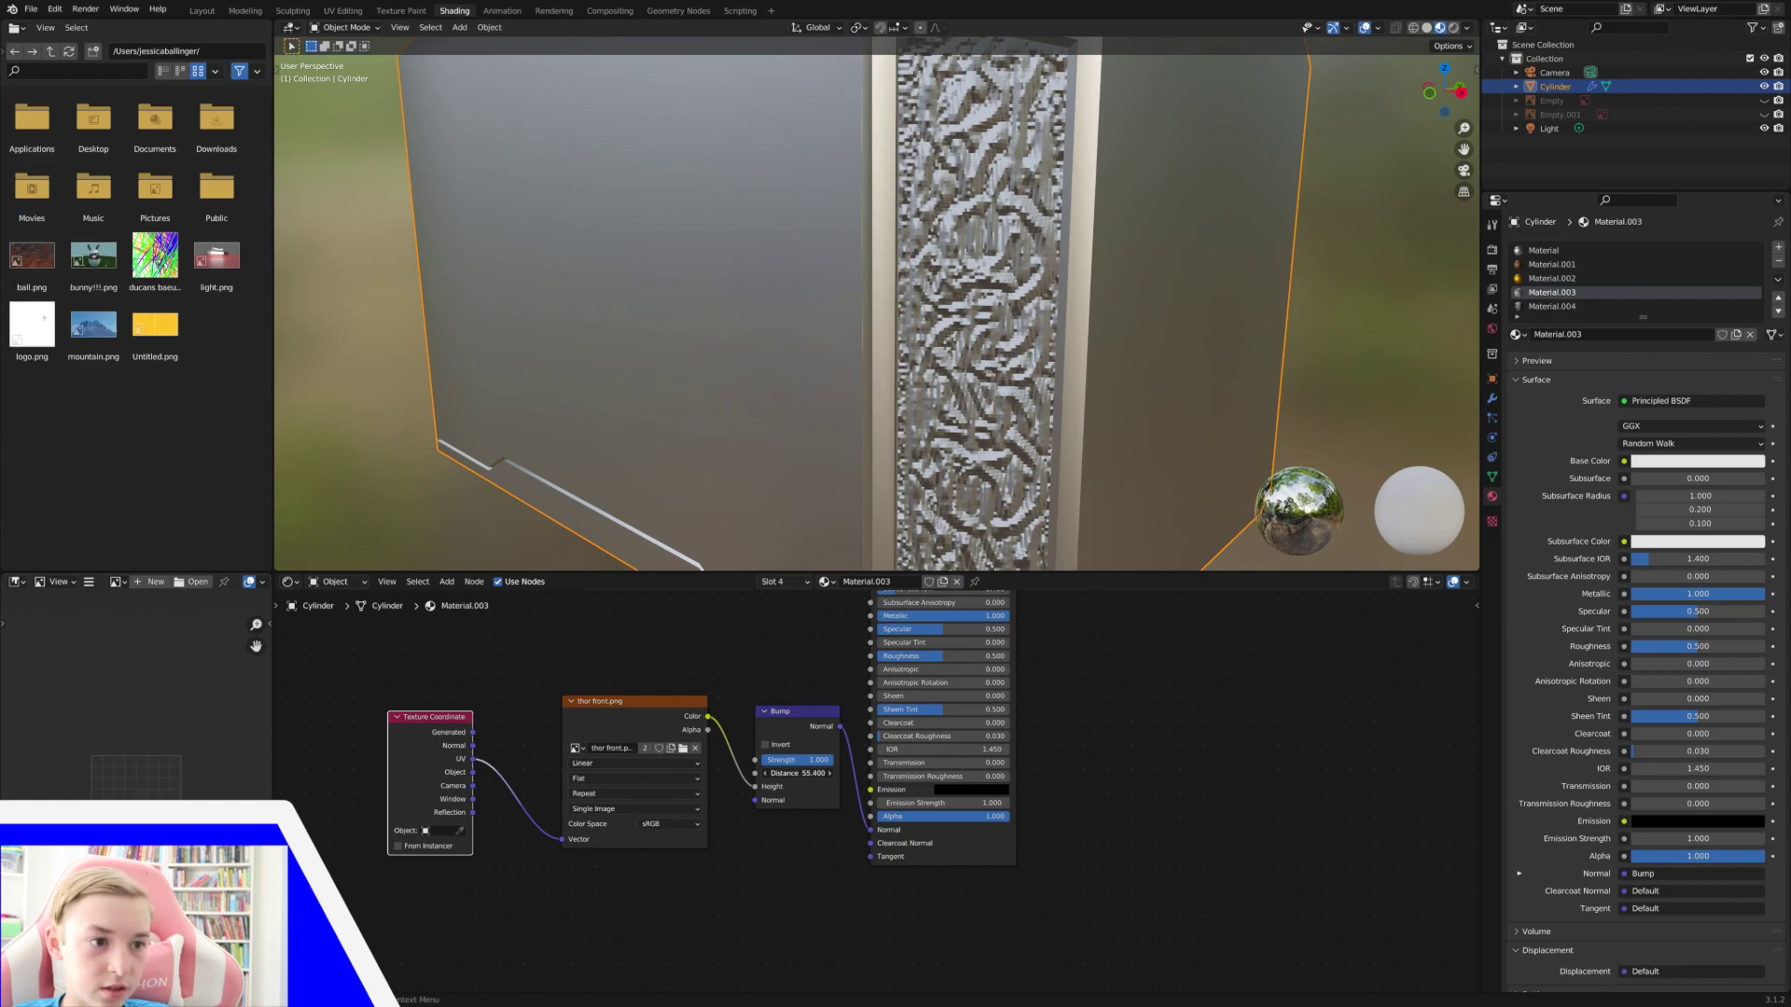
Try a Strength of 0.042 on Material.003's Bump node and restore it to 1.000.
mouse_move(797, 773)
mouse_down()
mouse_move(746, 773)
mouse_move(832, 774)
mouse_move(764, 760)
mouse_up()
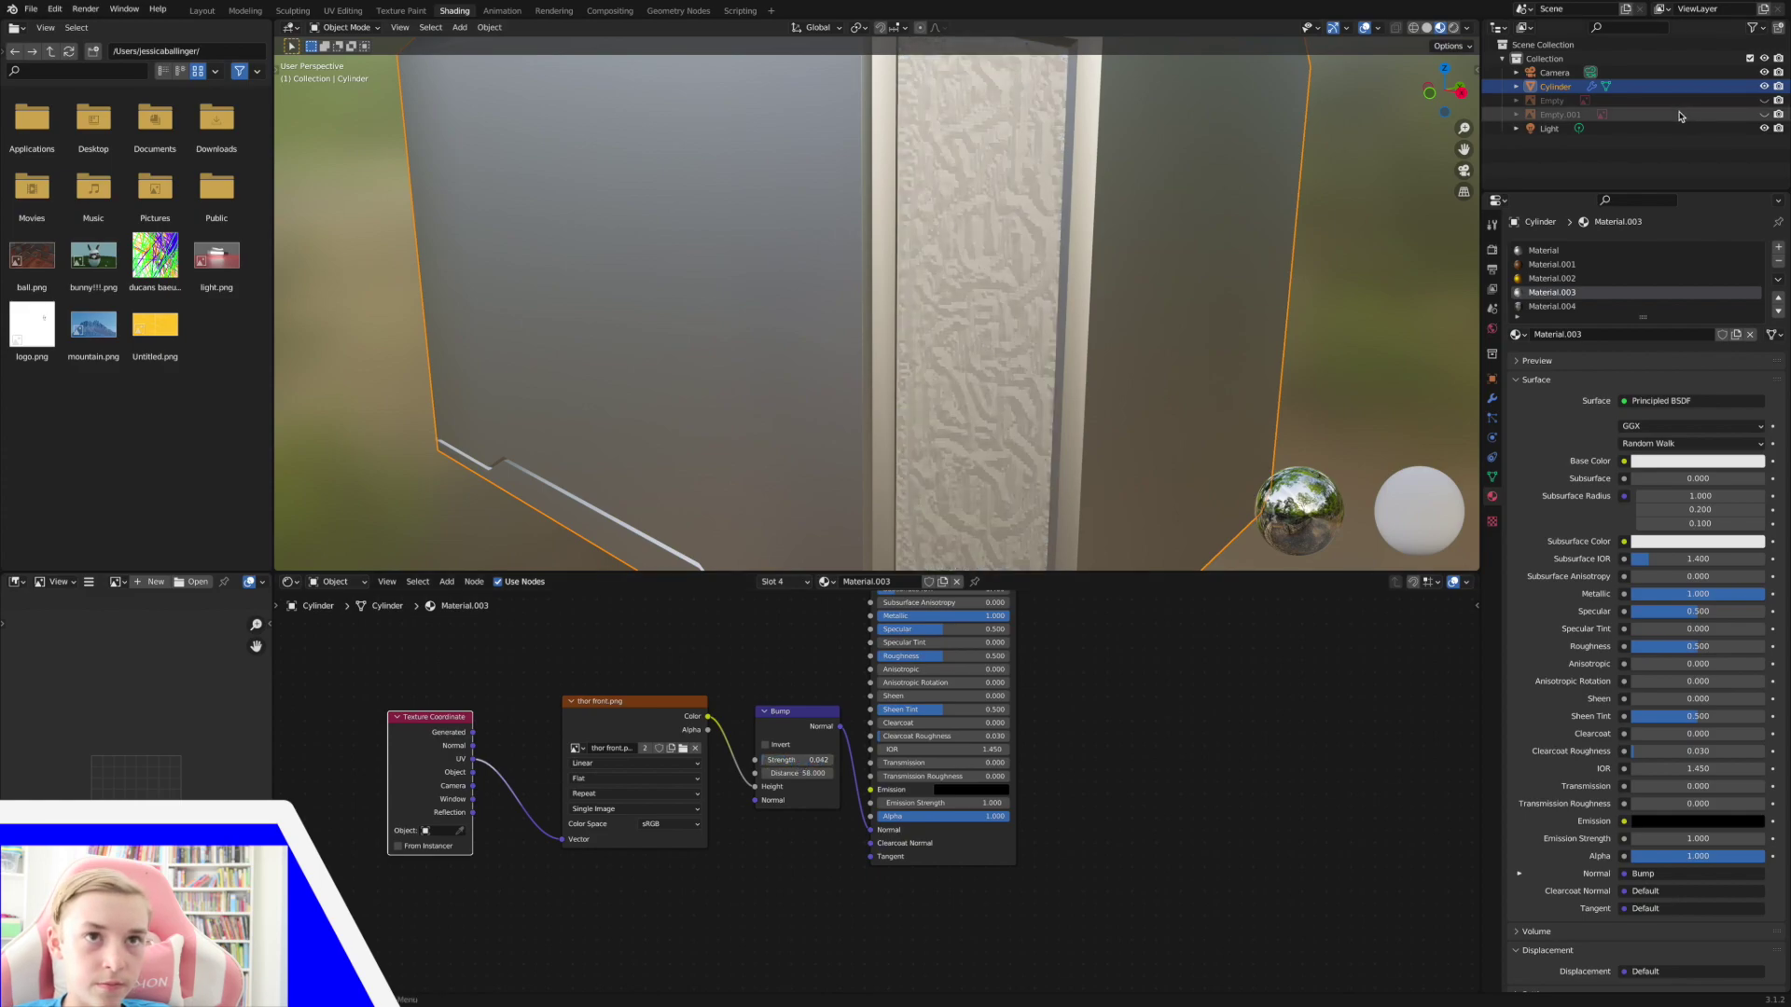
scroll(767, 542, down, 6)
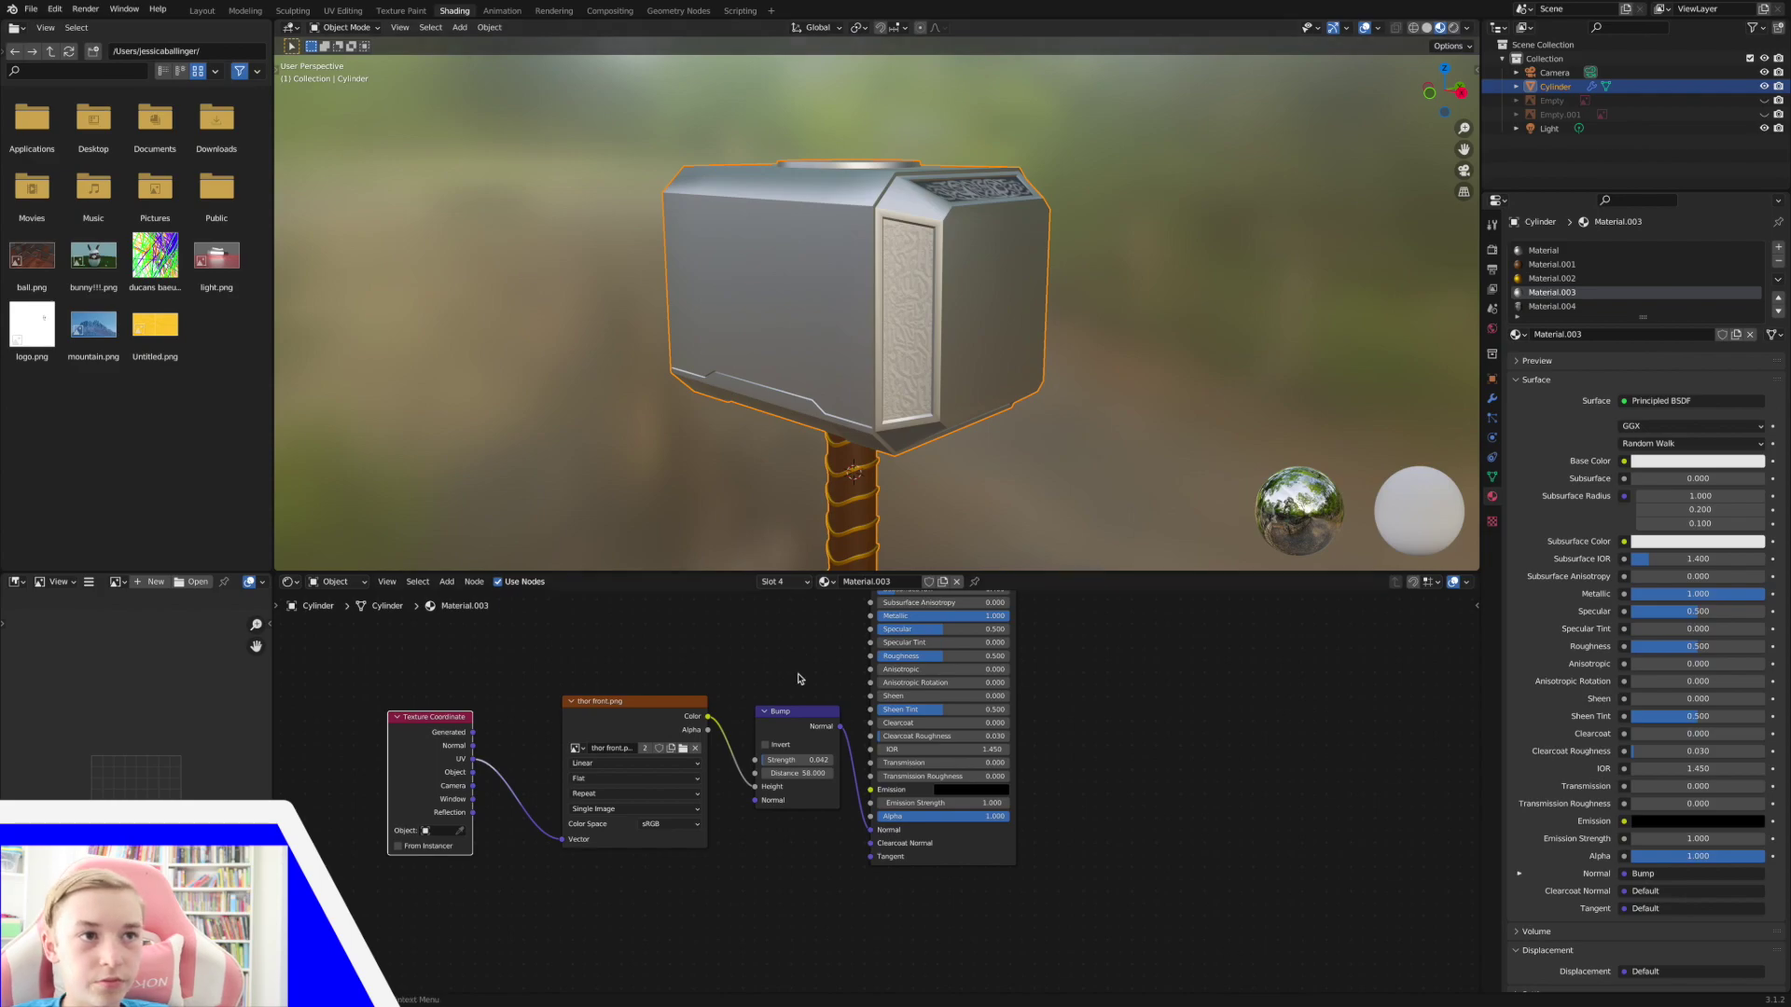
drag(788, 761, 835, 760)
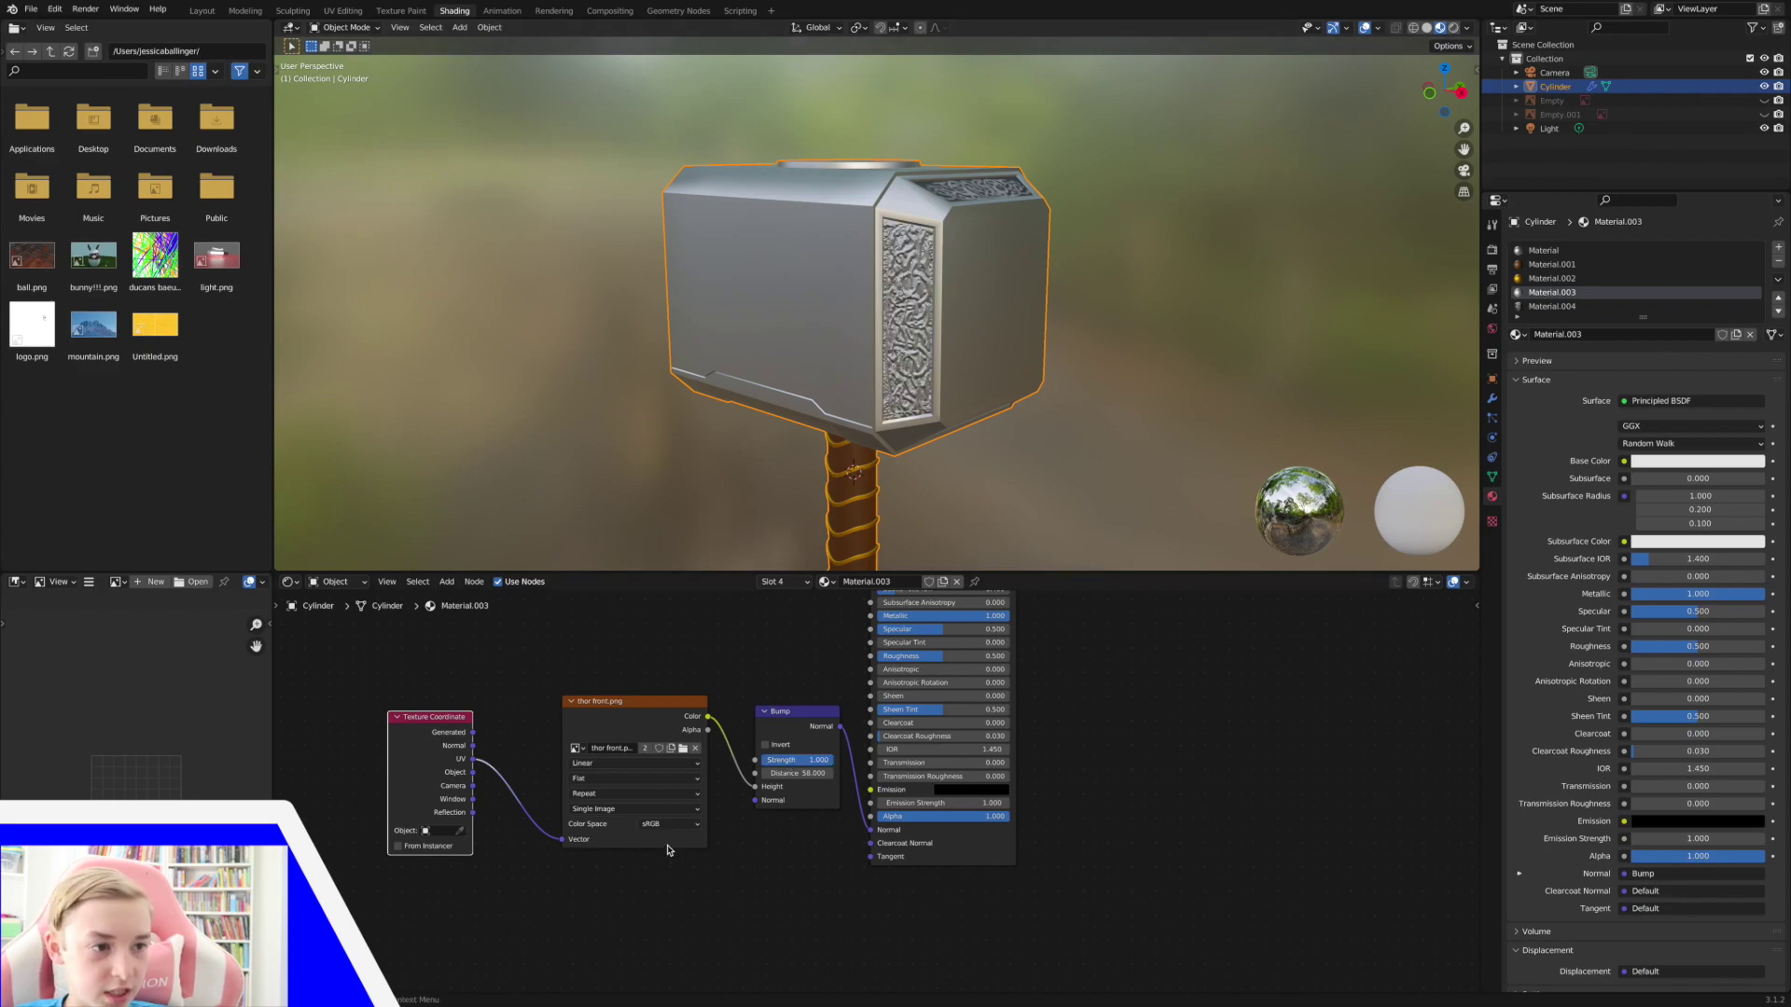
Copy Material.003's Texture Coordinate, image texture and Bump nodes into Material.004 and place them beside the Principled BSDF.
scroll(685, 630, up, 3)
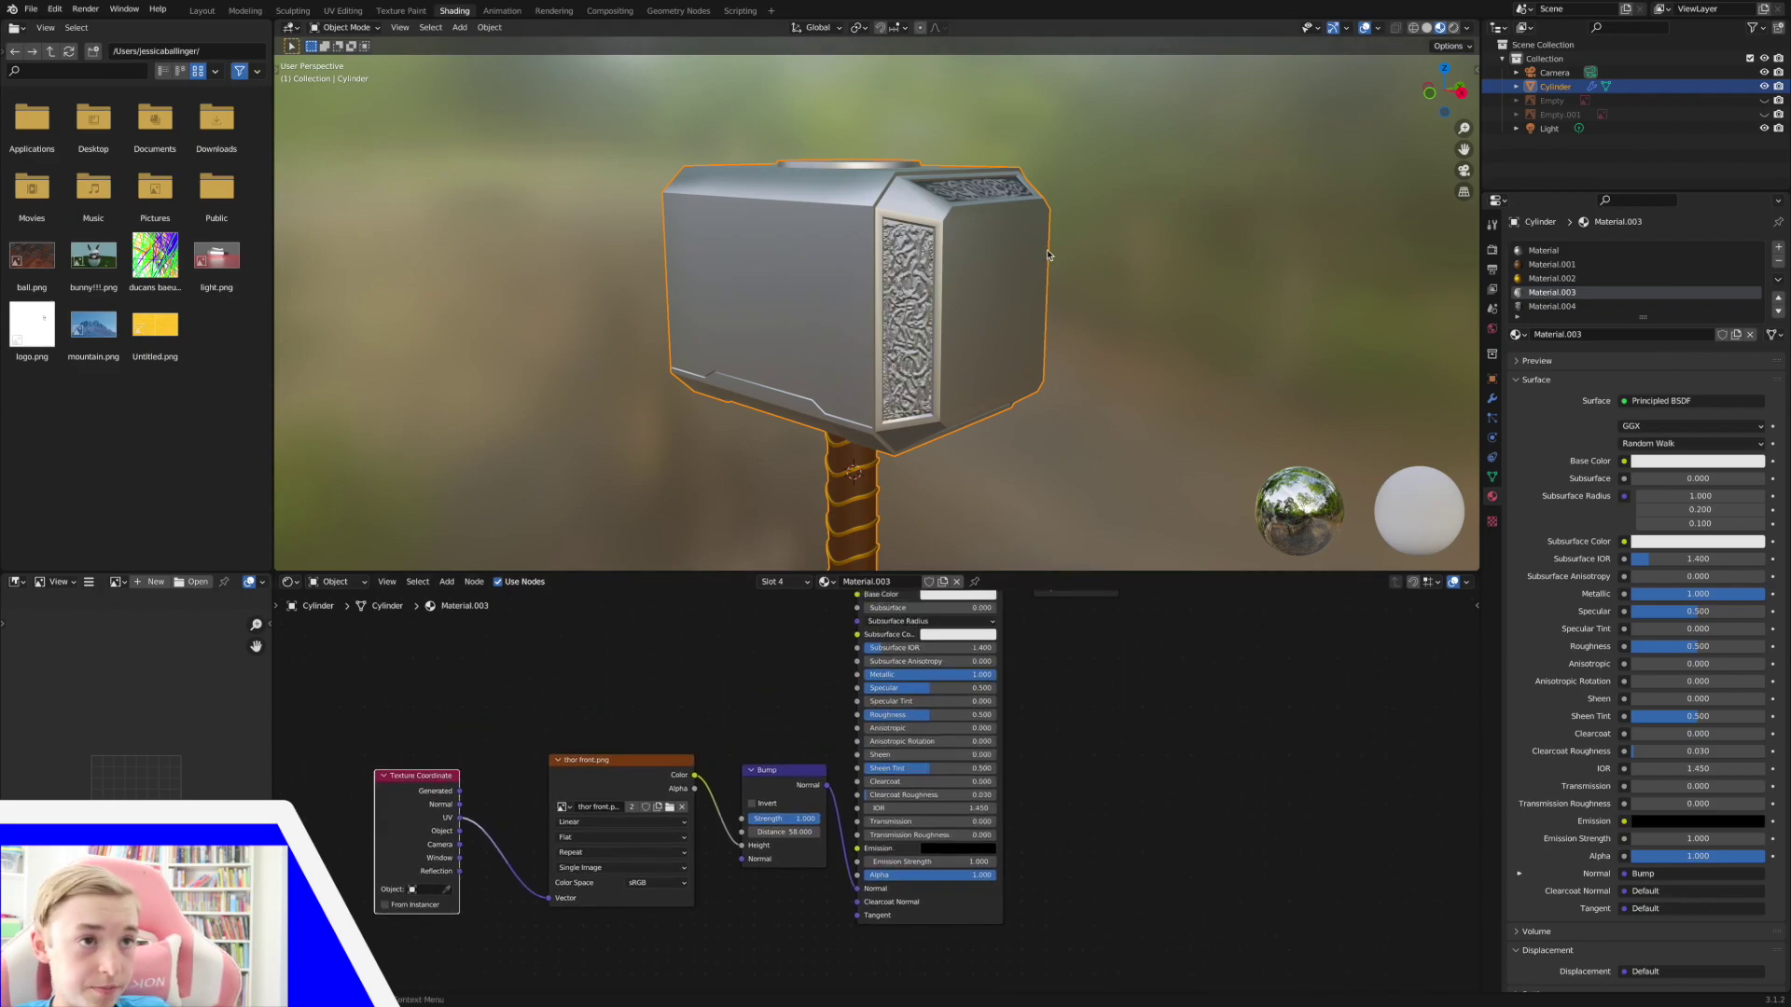
middle_drag(1048, 251, 1086, 273)
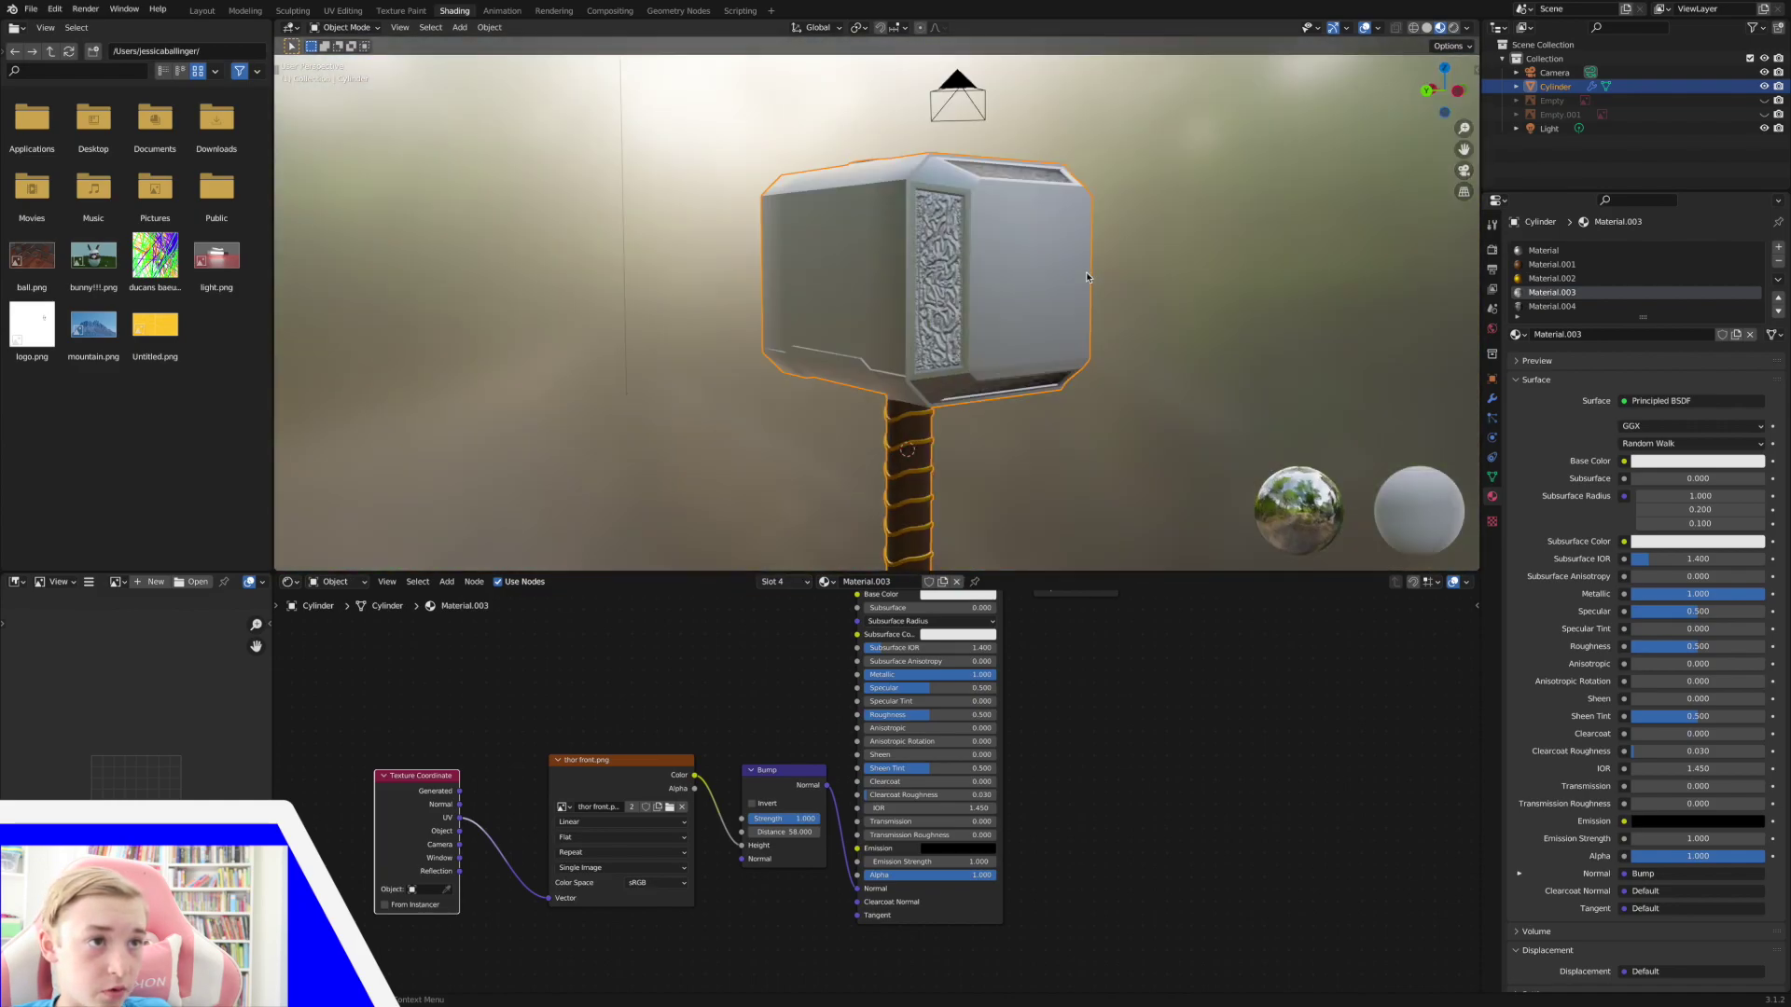
scroll(1085, 277, up, 3)
drag(367, 709, 802, 947)
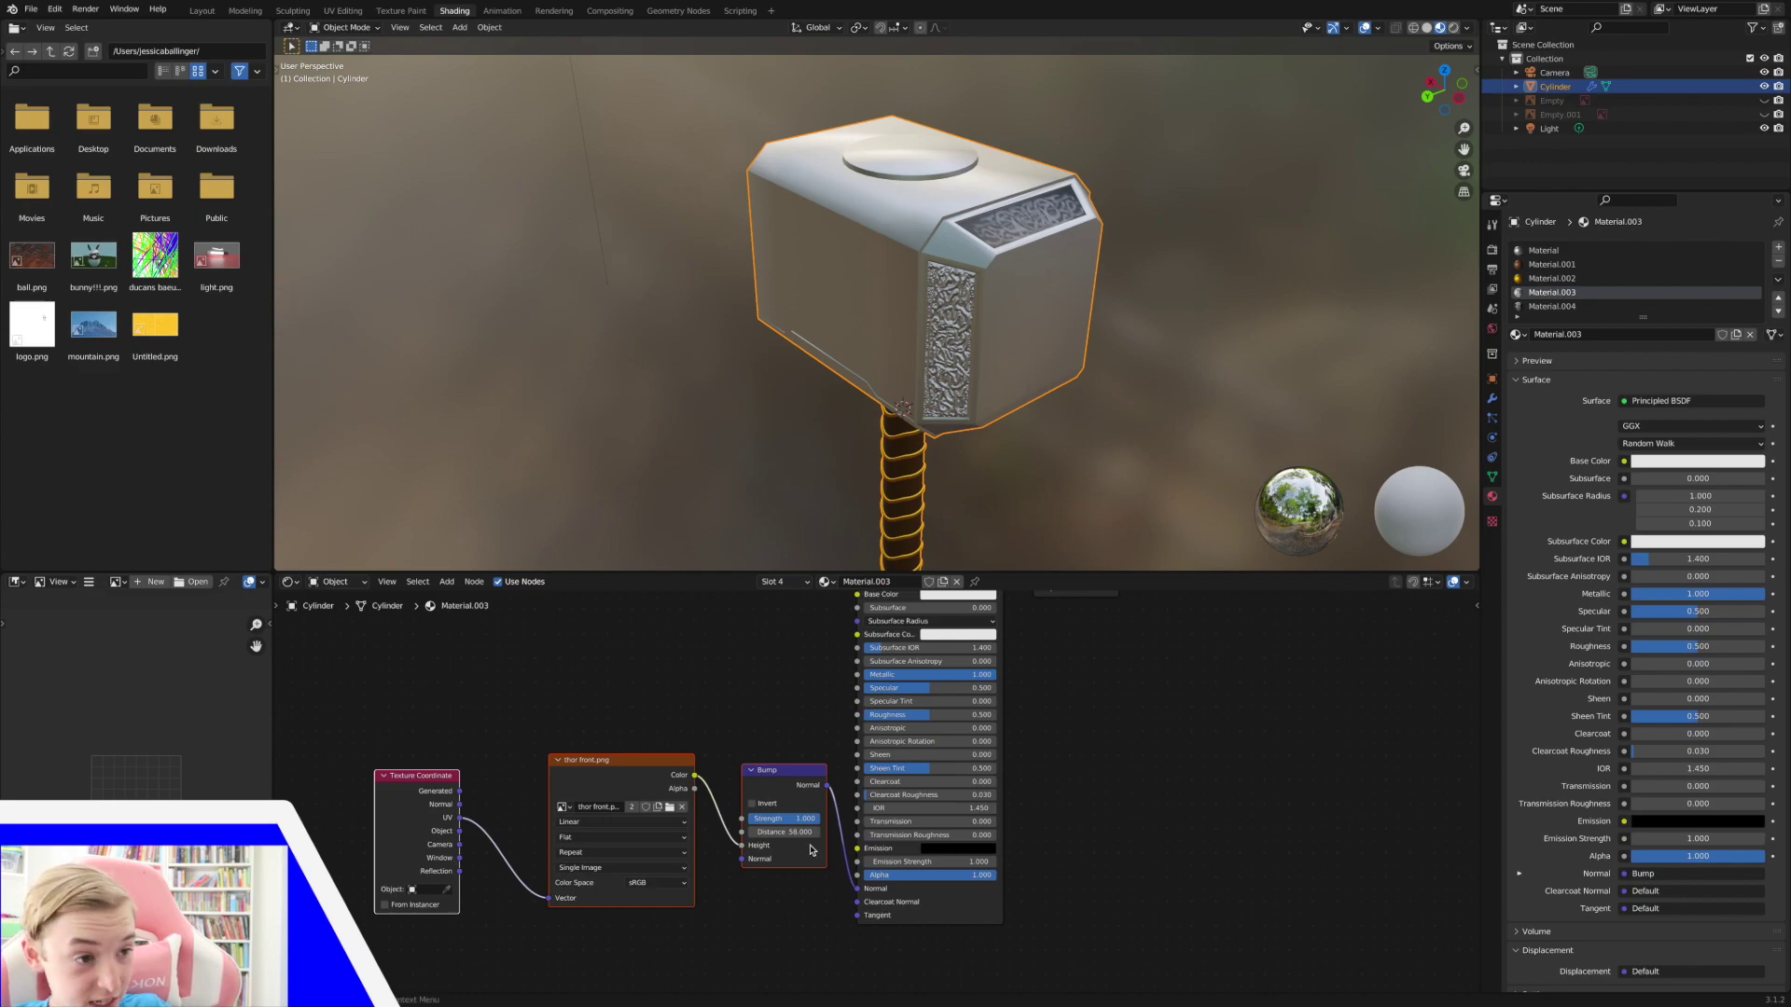
click(1552, 306)
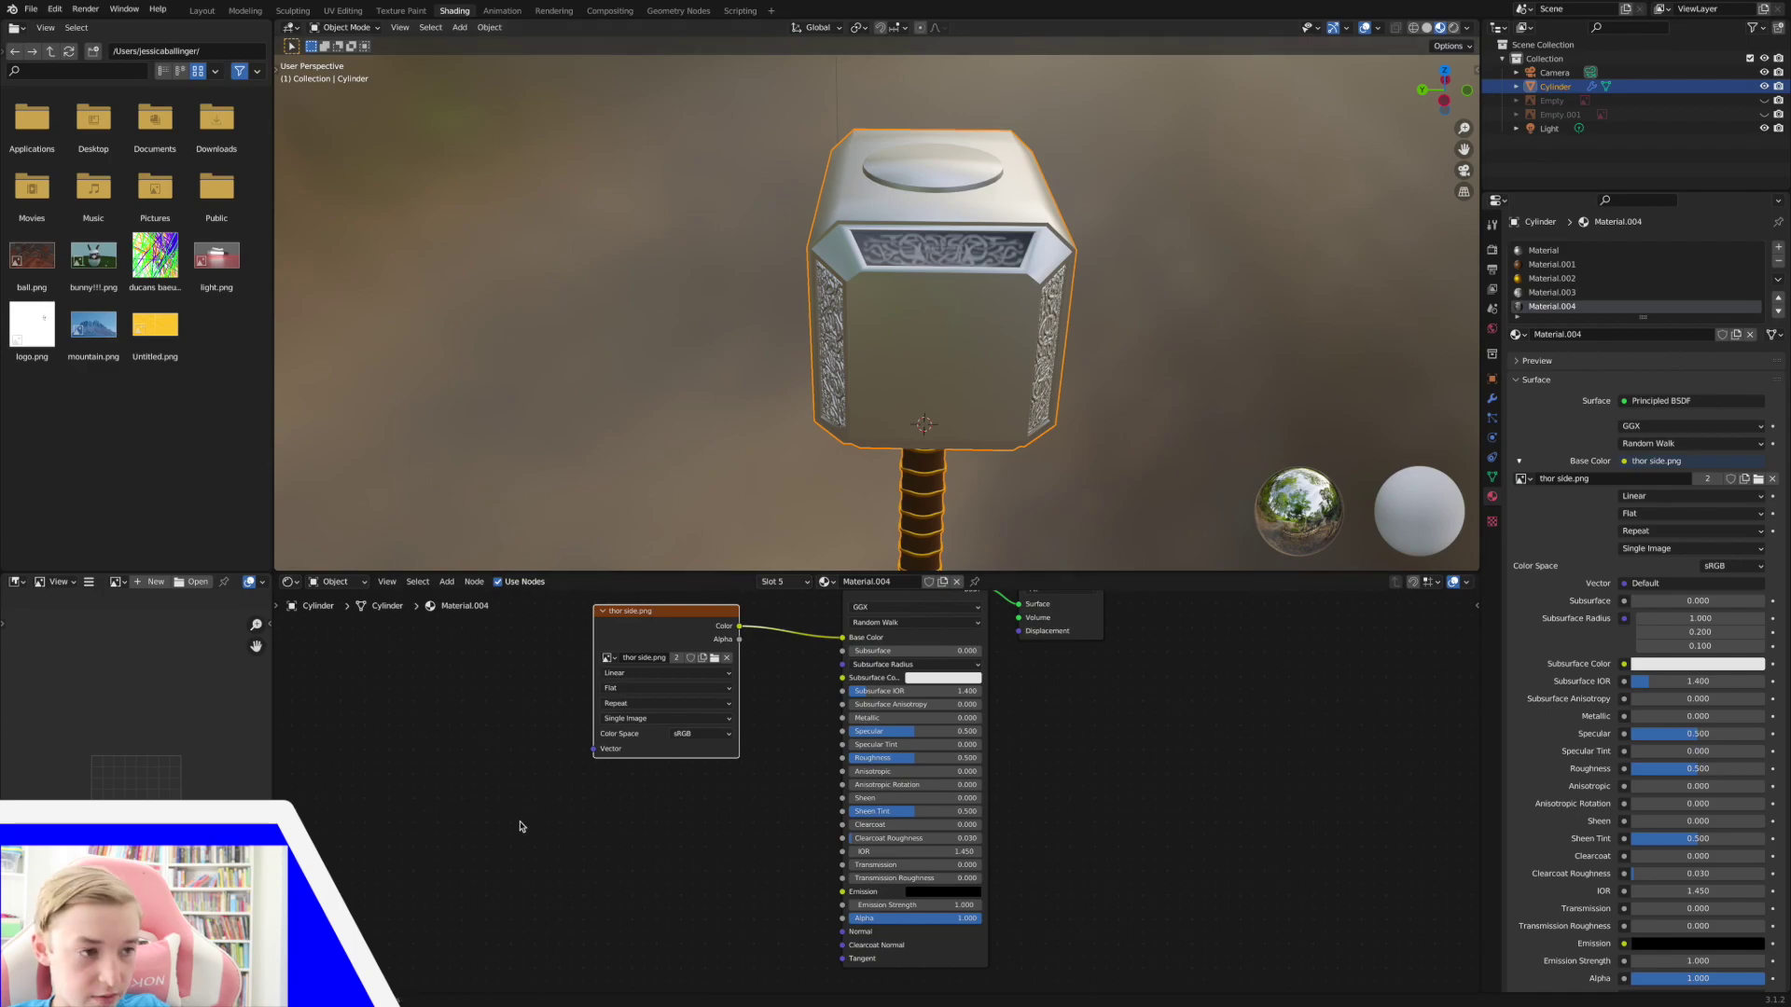
key(ctrl+v)
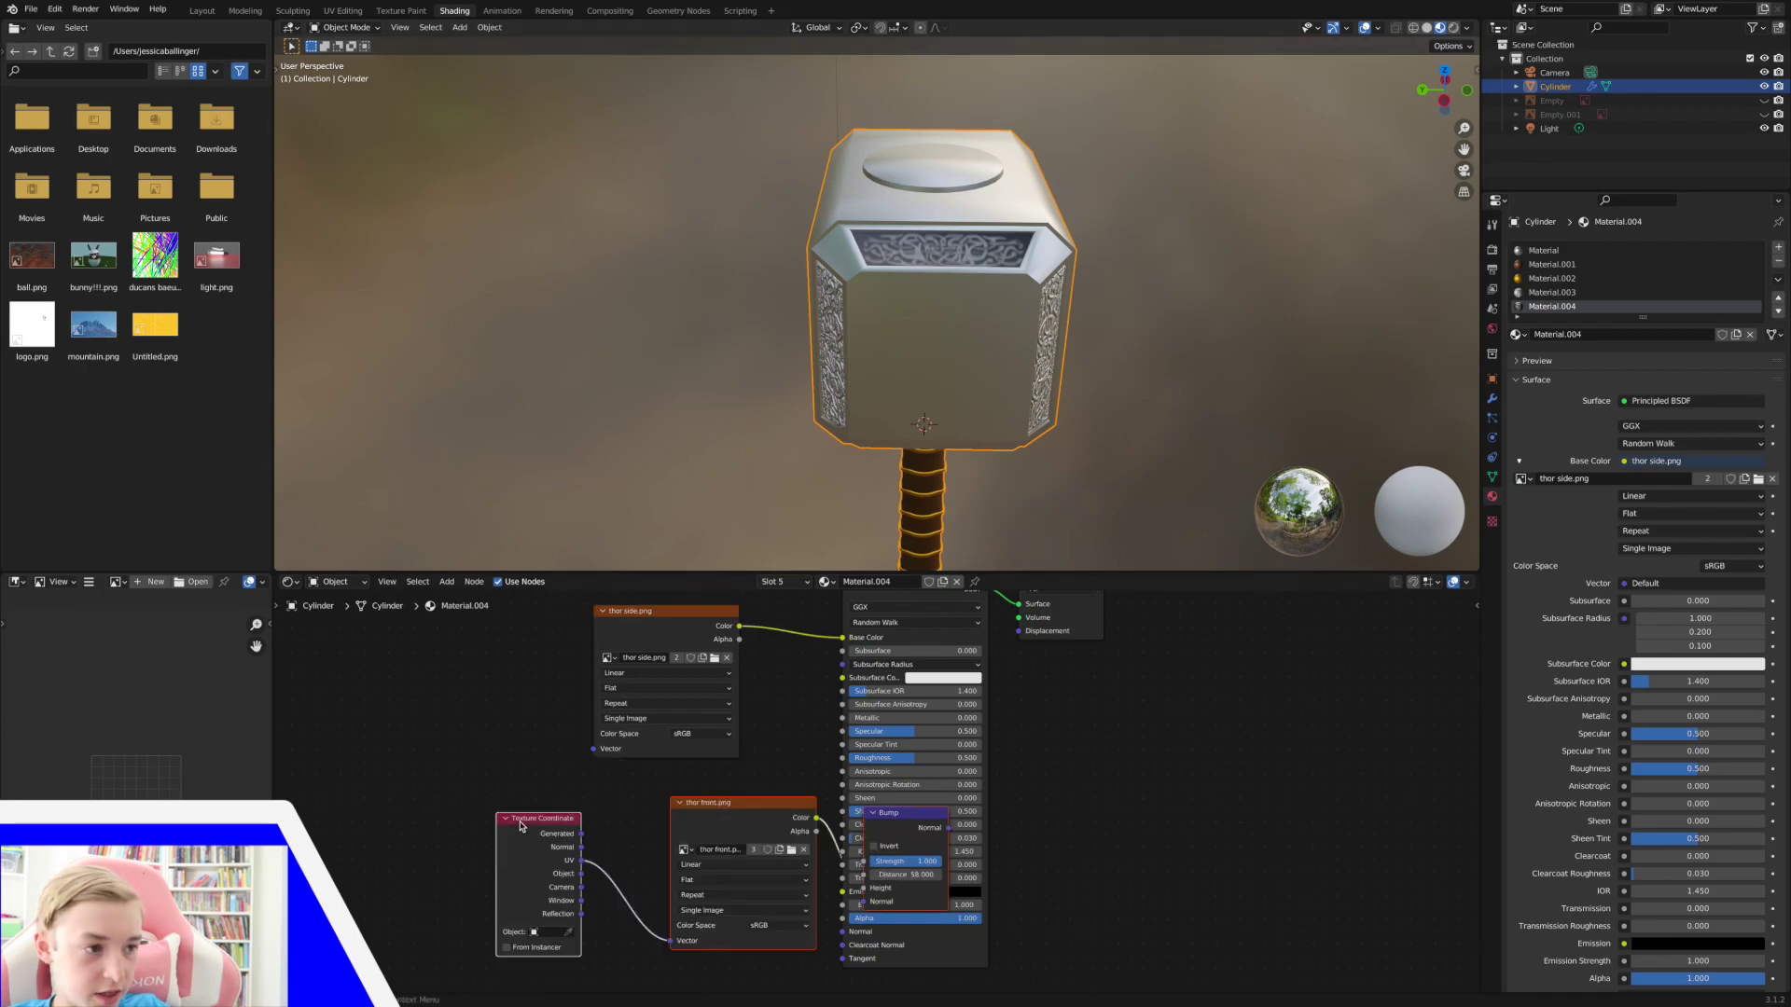
middle_drag(617, 836, 614, 804)
drag(712, 774, 542, 793)
Shift the thor side.png texture node in Material.004 and disconnect it from the Base Color input.
middle_drag(701, 625, 758, 661)
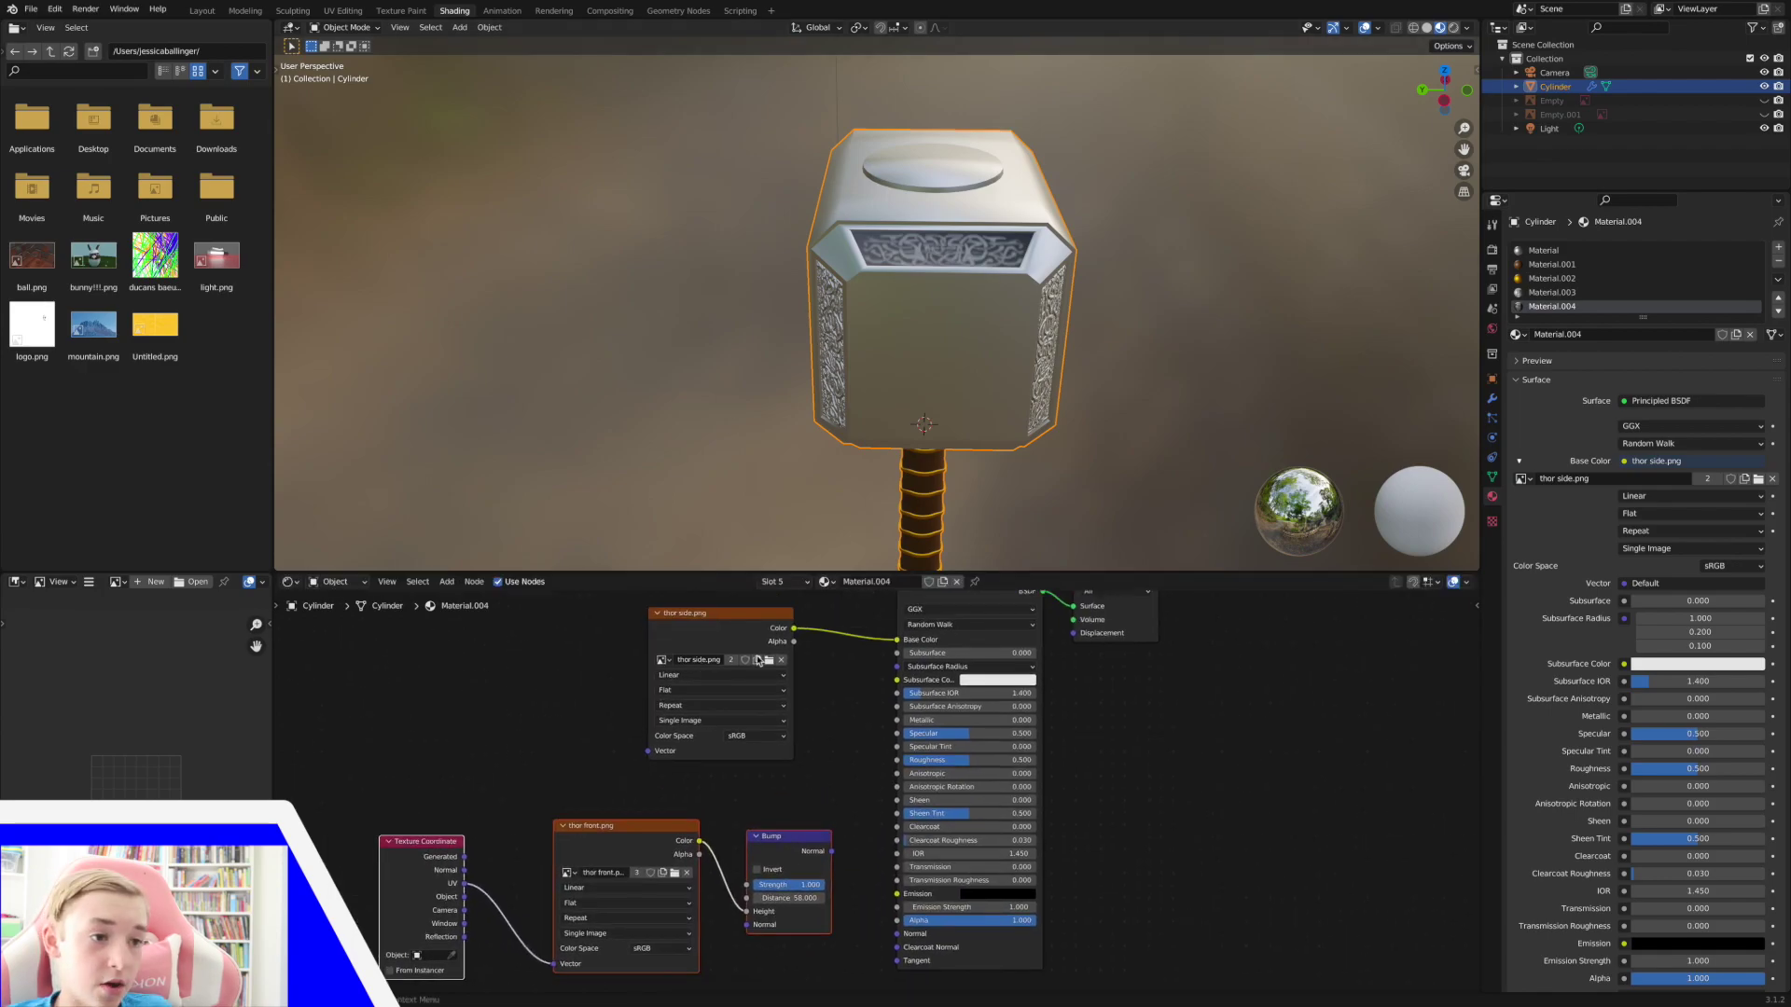
drag(756, 618, 705, 624)
drag(899, 640, 825, 647)
middle_drag(700, 928, 748, 864)
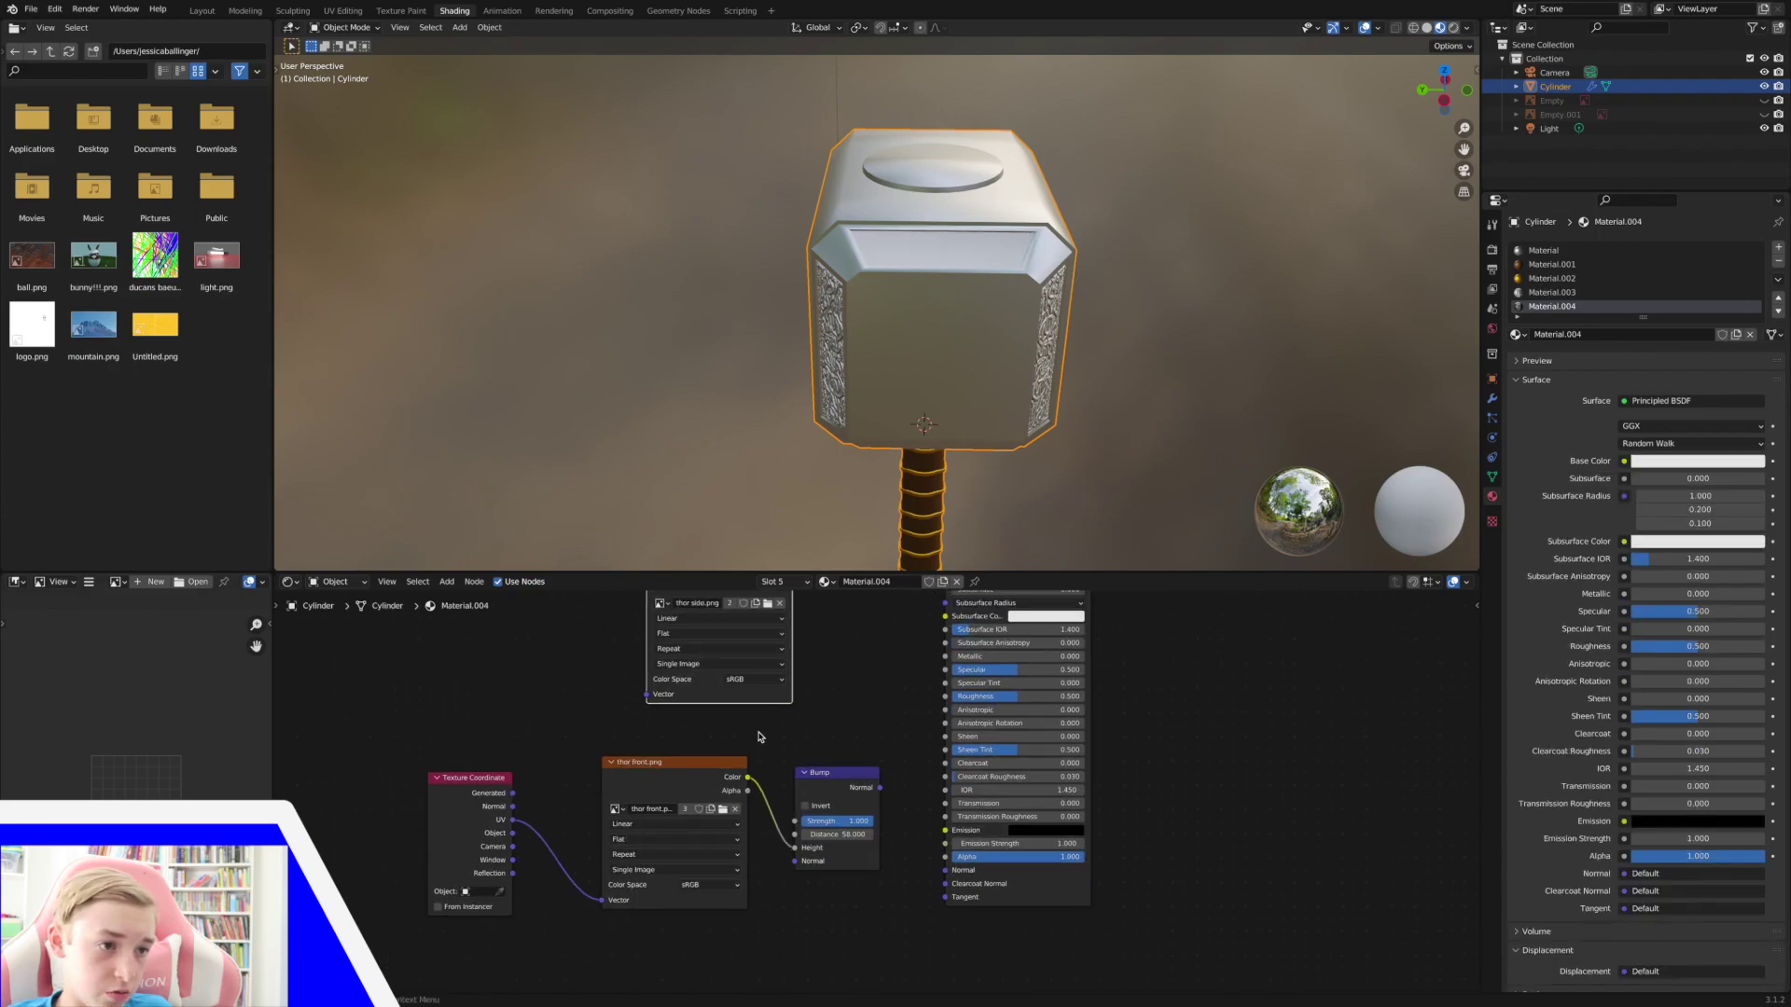
Disconnect the copied thor front.png texture node from its neighbours and delete it from Material.004.
scroll(760, 737, up, 3)
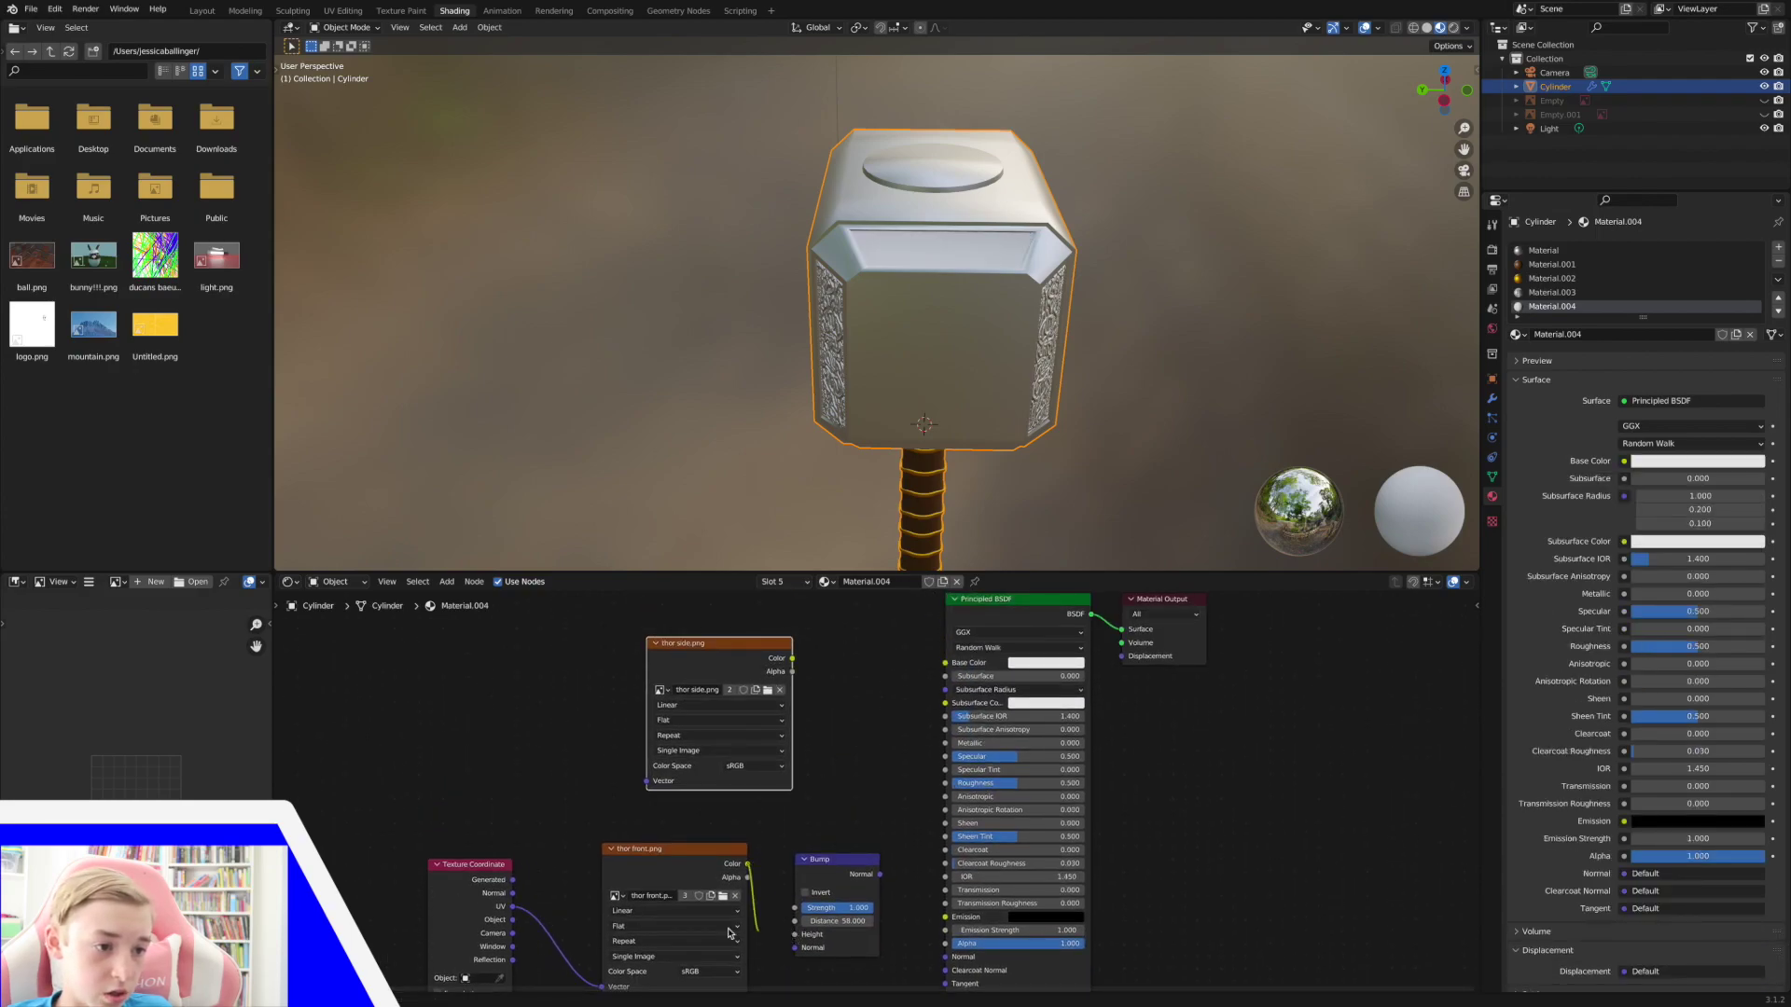
drag(729, 932, 709, 942)
drag(602, 986, 557, 971)
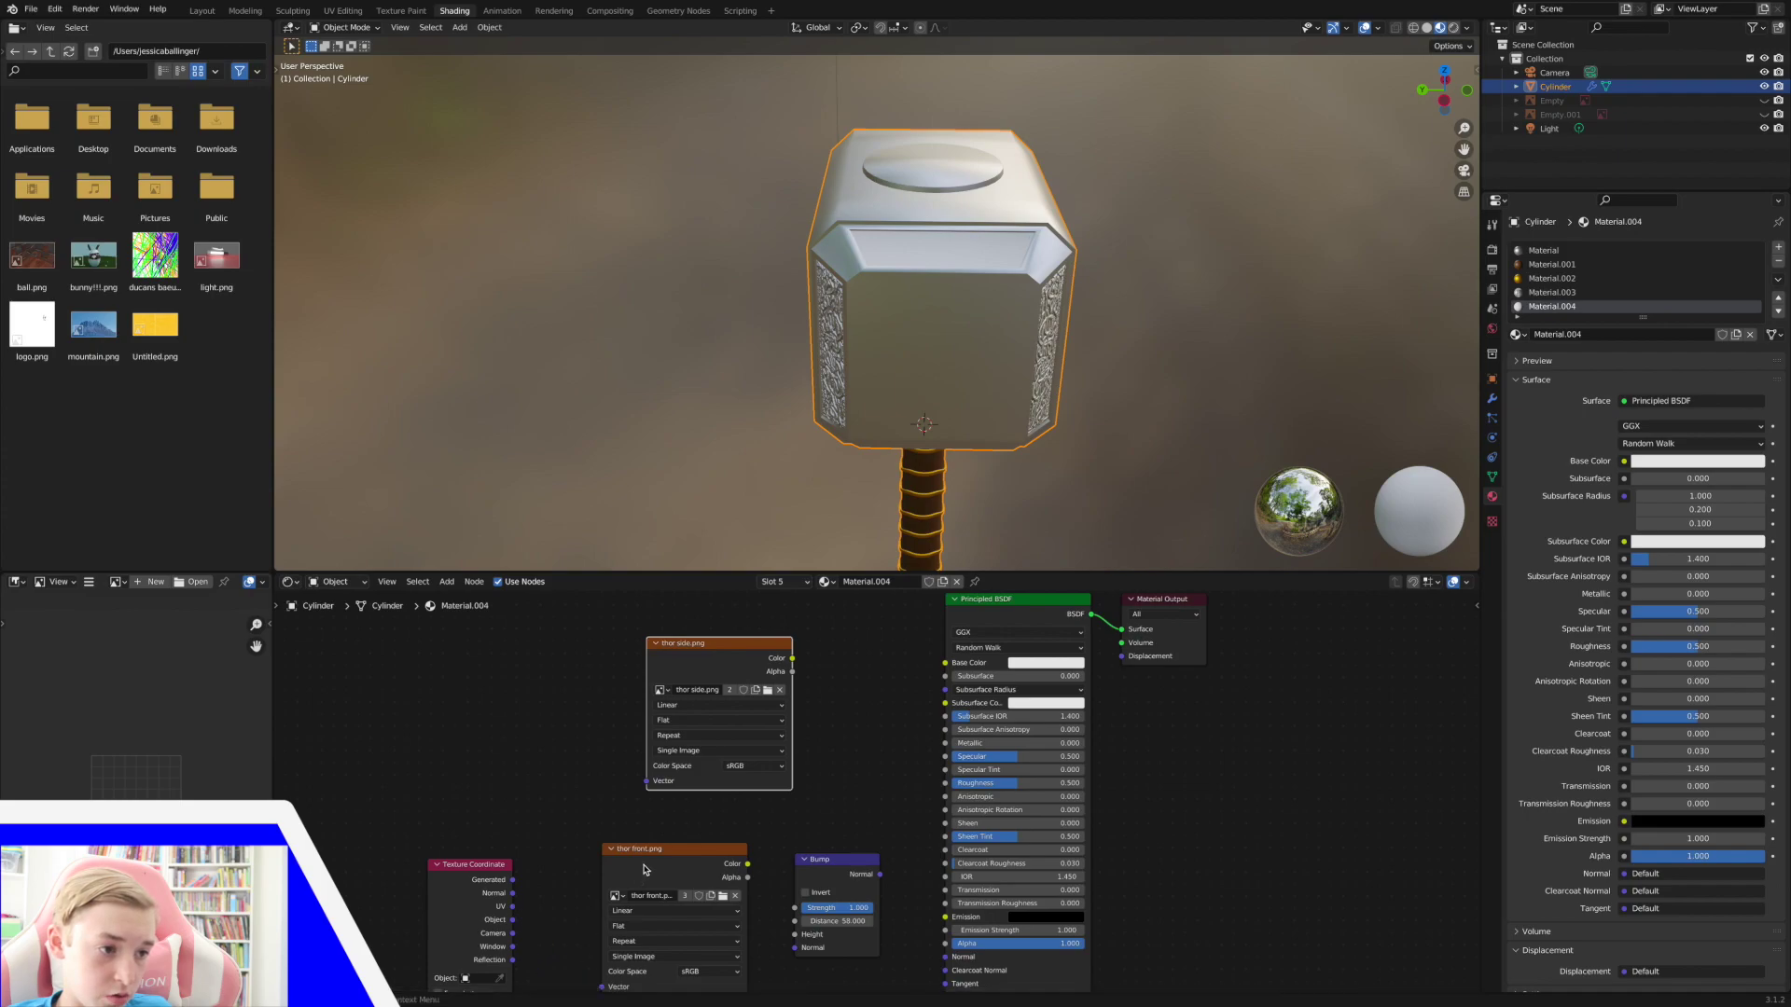
click(645, 868)
right_click(741, 821)
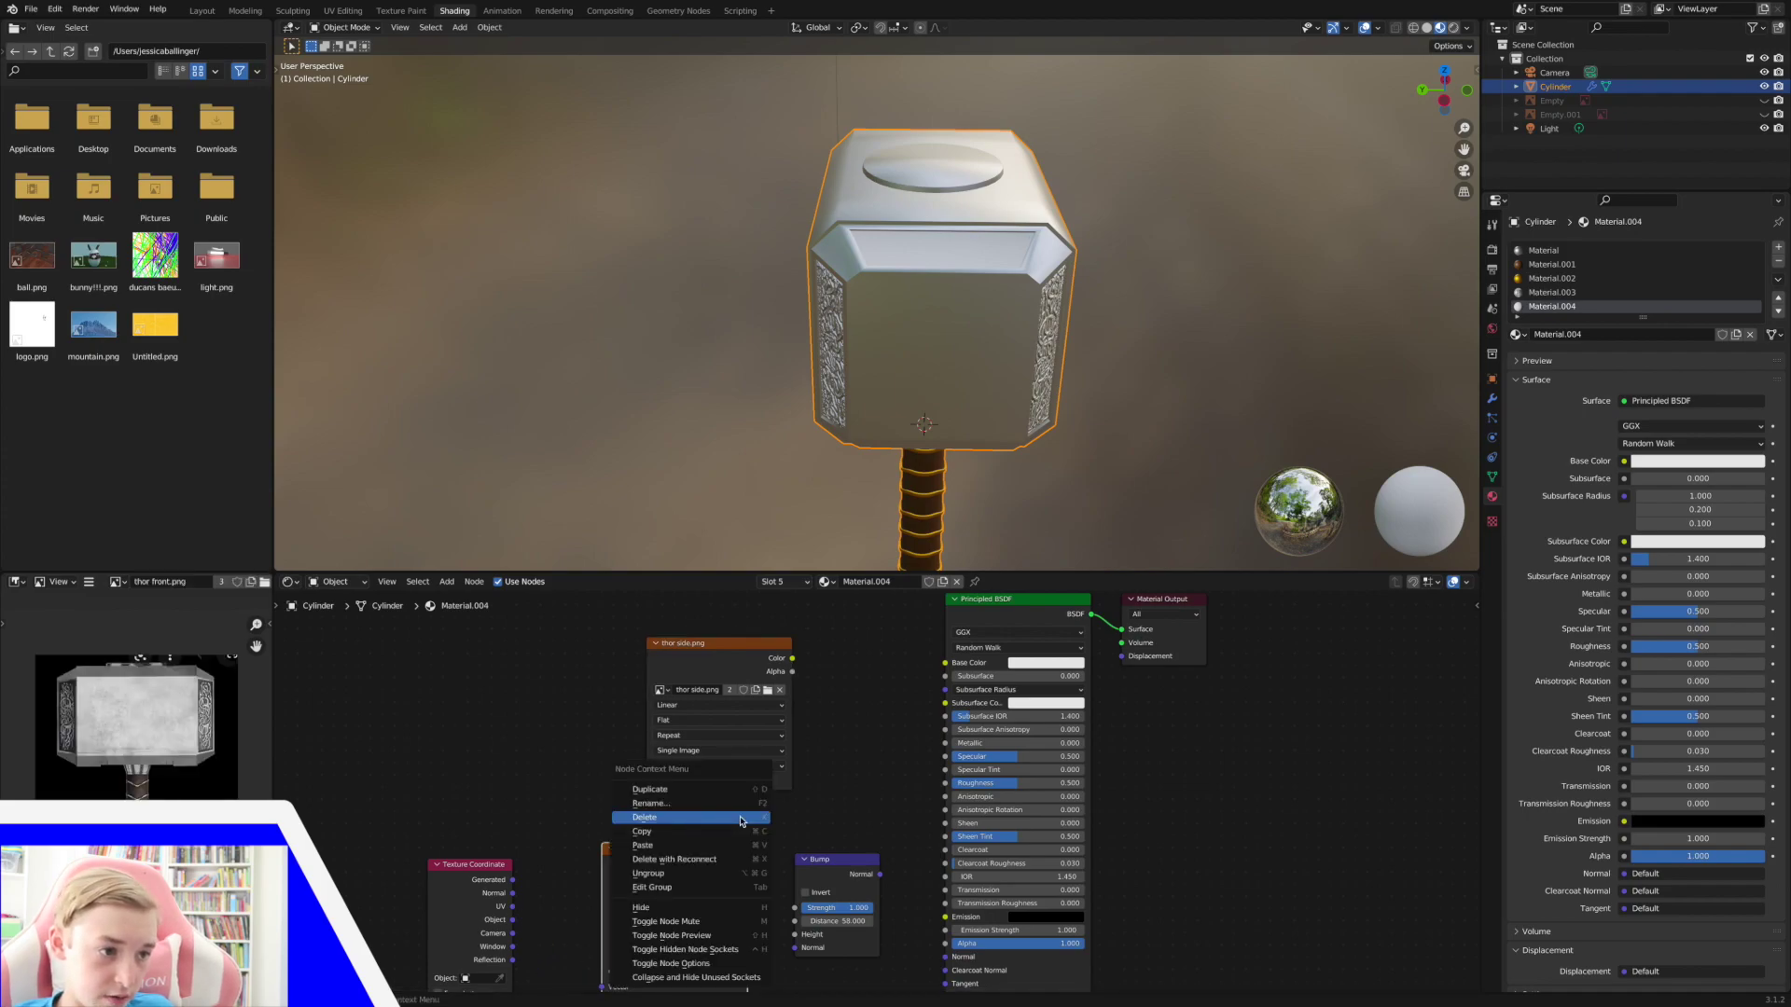
click(741, 819)
Place the thor side.png node between Texture Coordinate and Bump, linking Object to Vector and Color to the Bump's Height.
scroll(792, 909, down, 1)
drag(799, 913, 518, 897)
drag(705, 635, 650, 835)
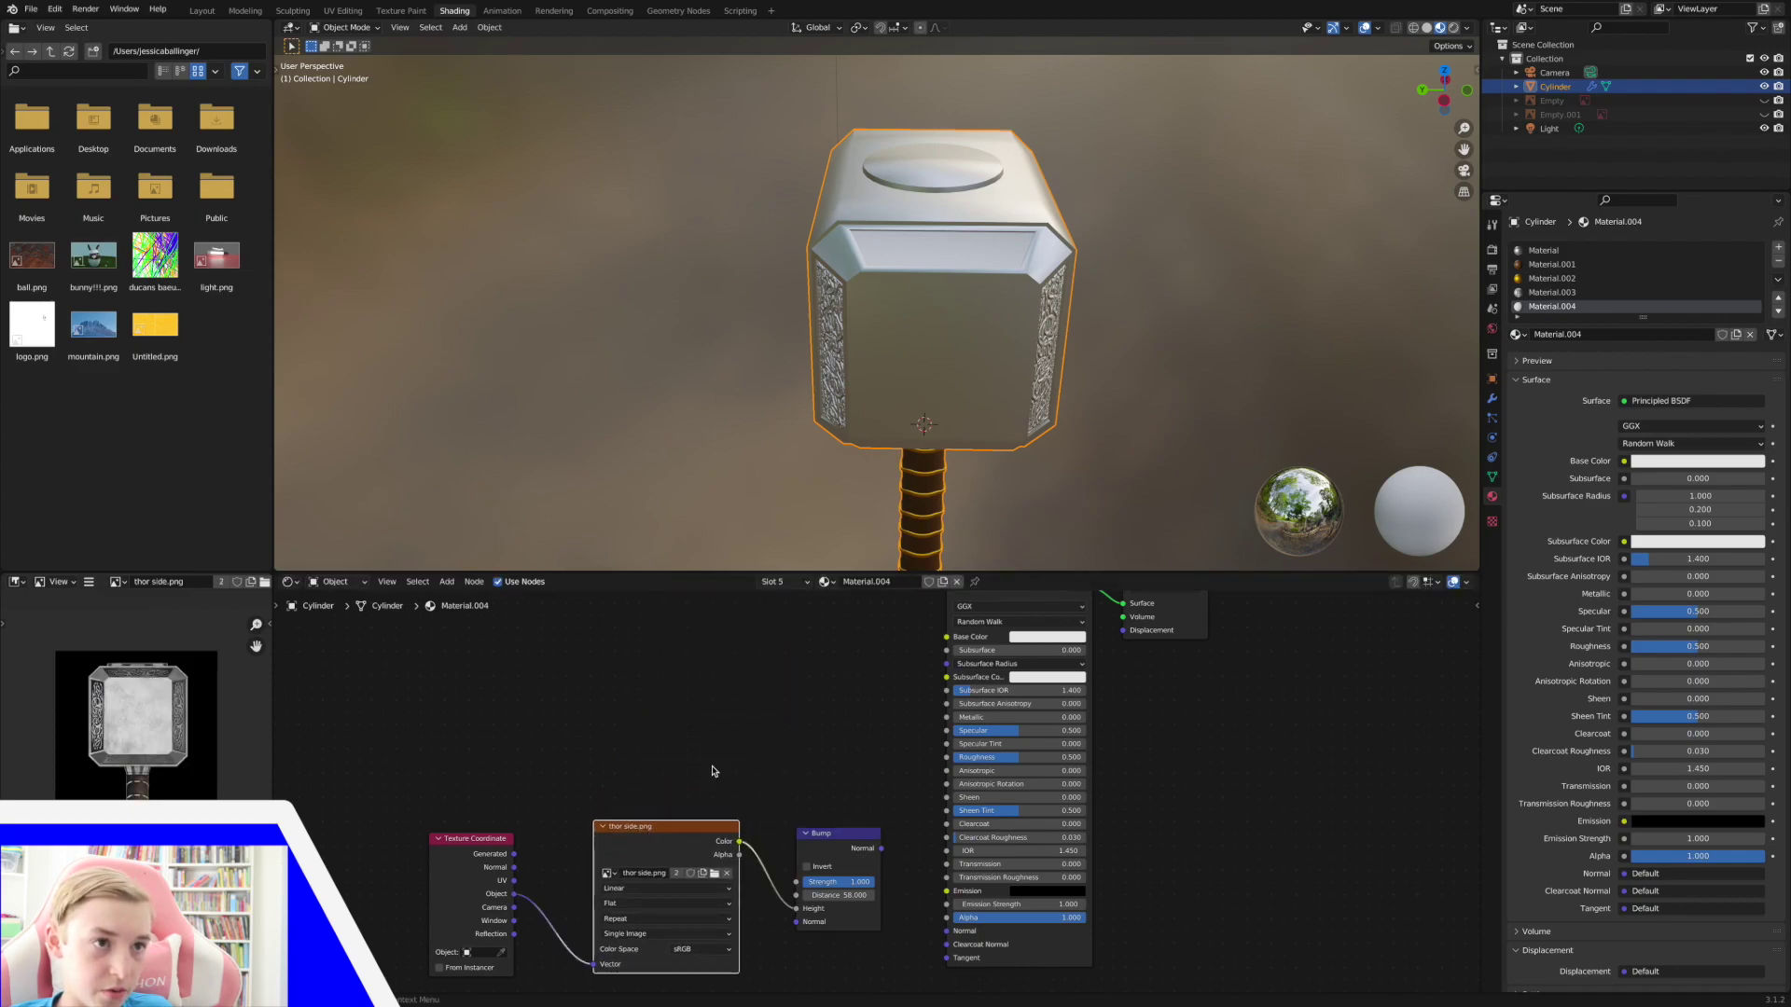
Link Material.004's Bump output to the Principled BSDF Normal input and feed the thor side.png Vector from UV instead.
middle_drag(784, 879, 814, 837)
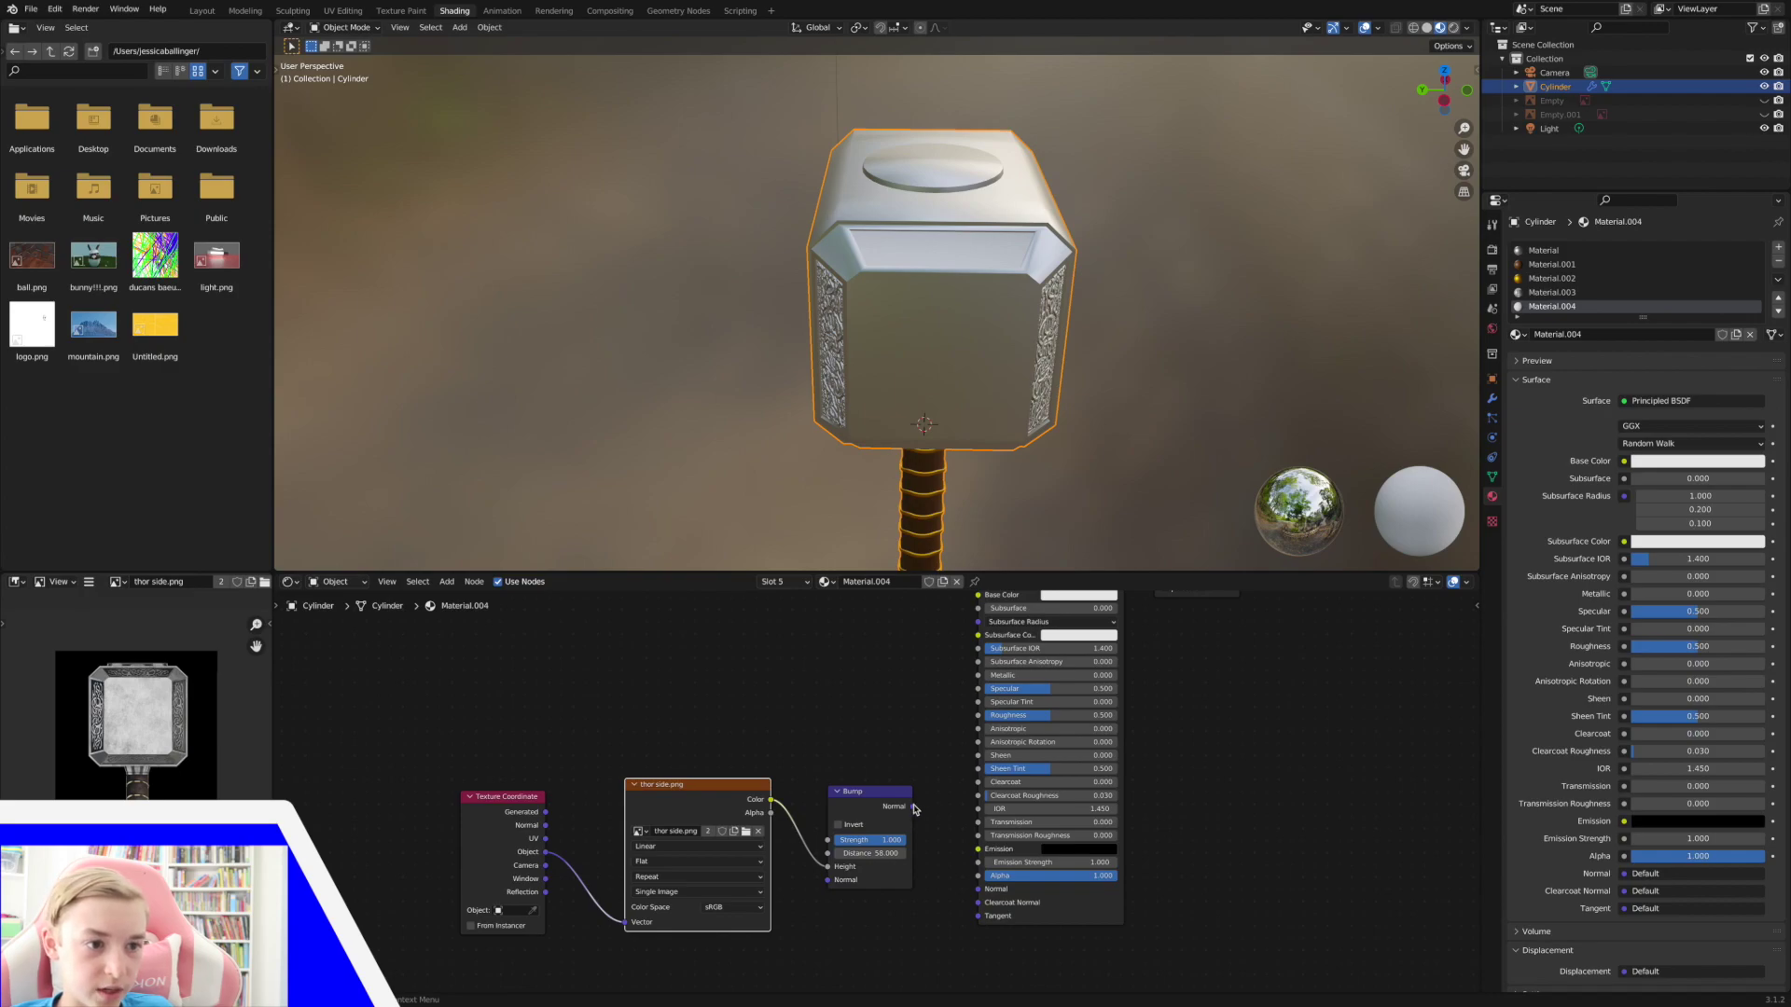
drag(914, 809, 982, 893)
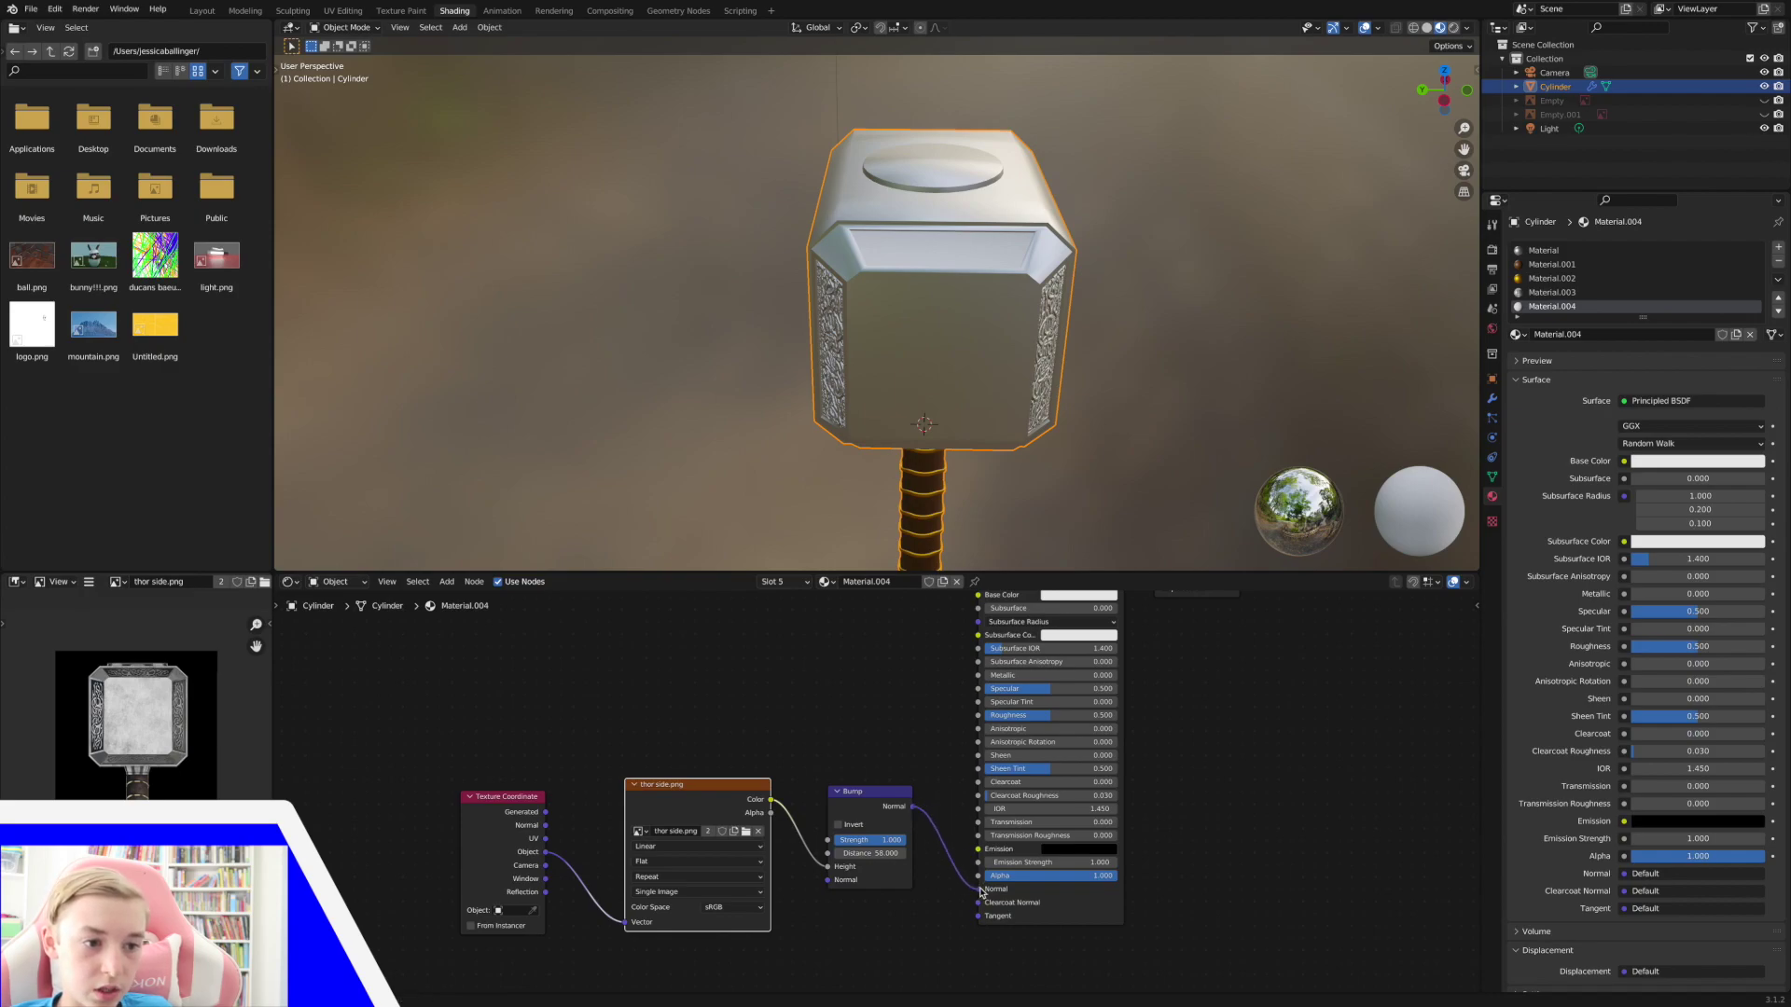
middle_drag(1033, 305, 877, 321)
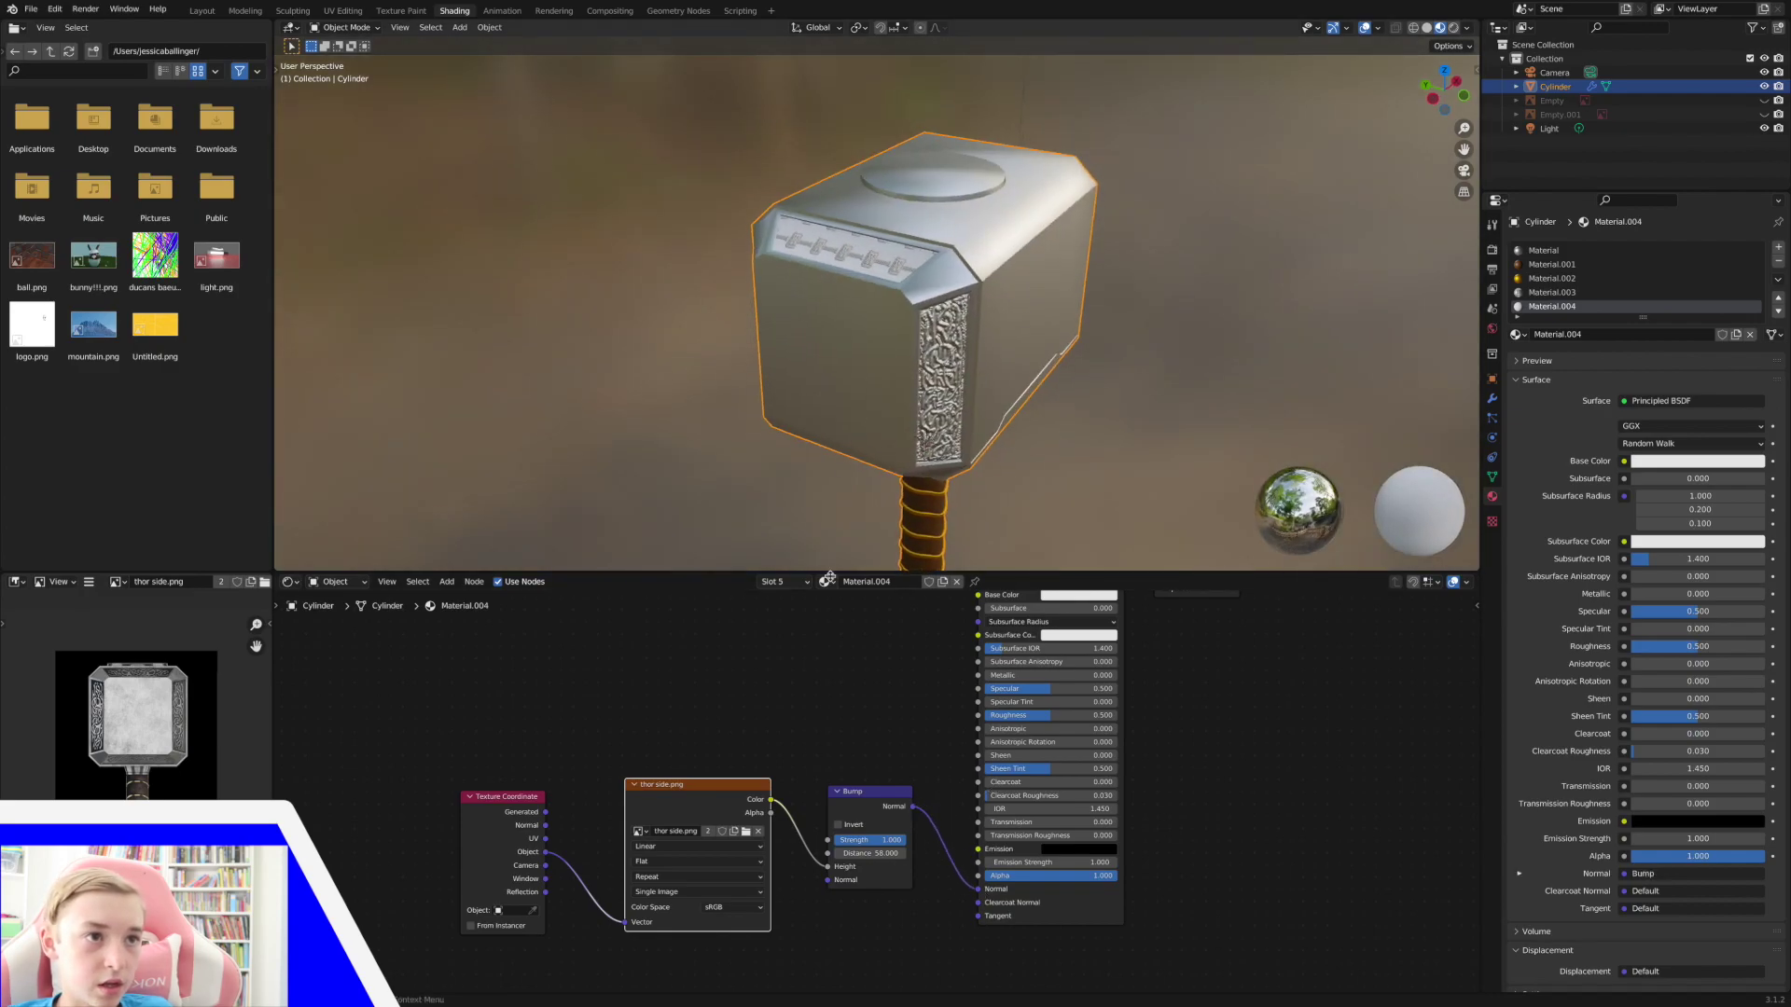
drag(546, 845, 627, 928)
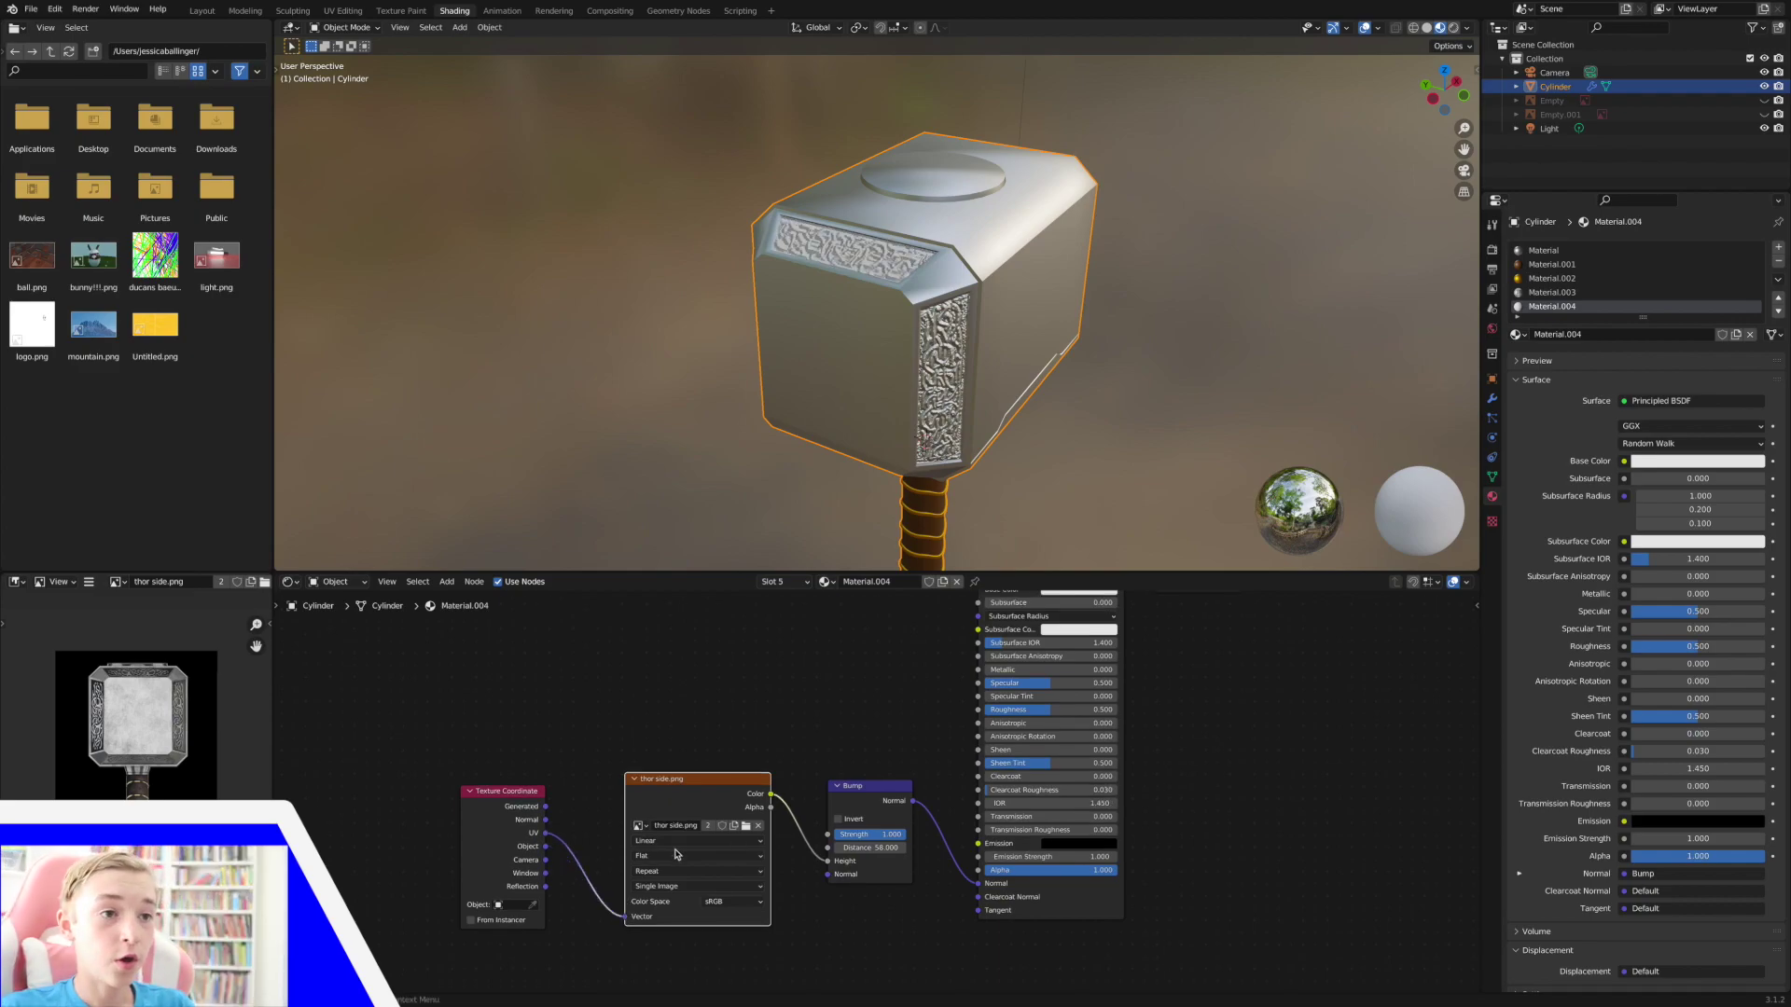
Set the Metallic value of Material.004 to 1.000 and check the engraved panels from both sides.
middle_drag(891, 790, 841, 838)
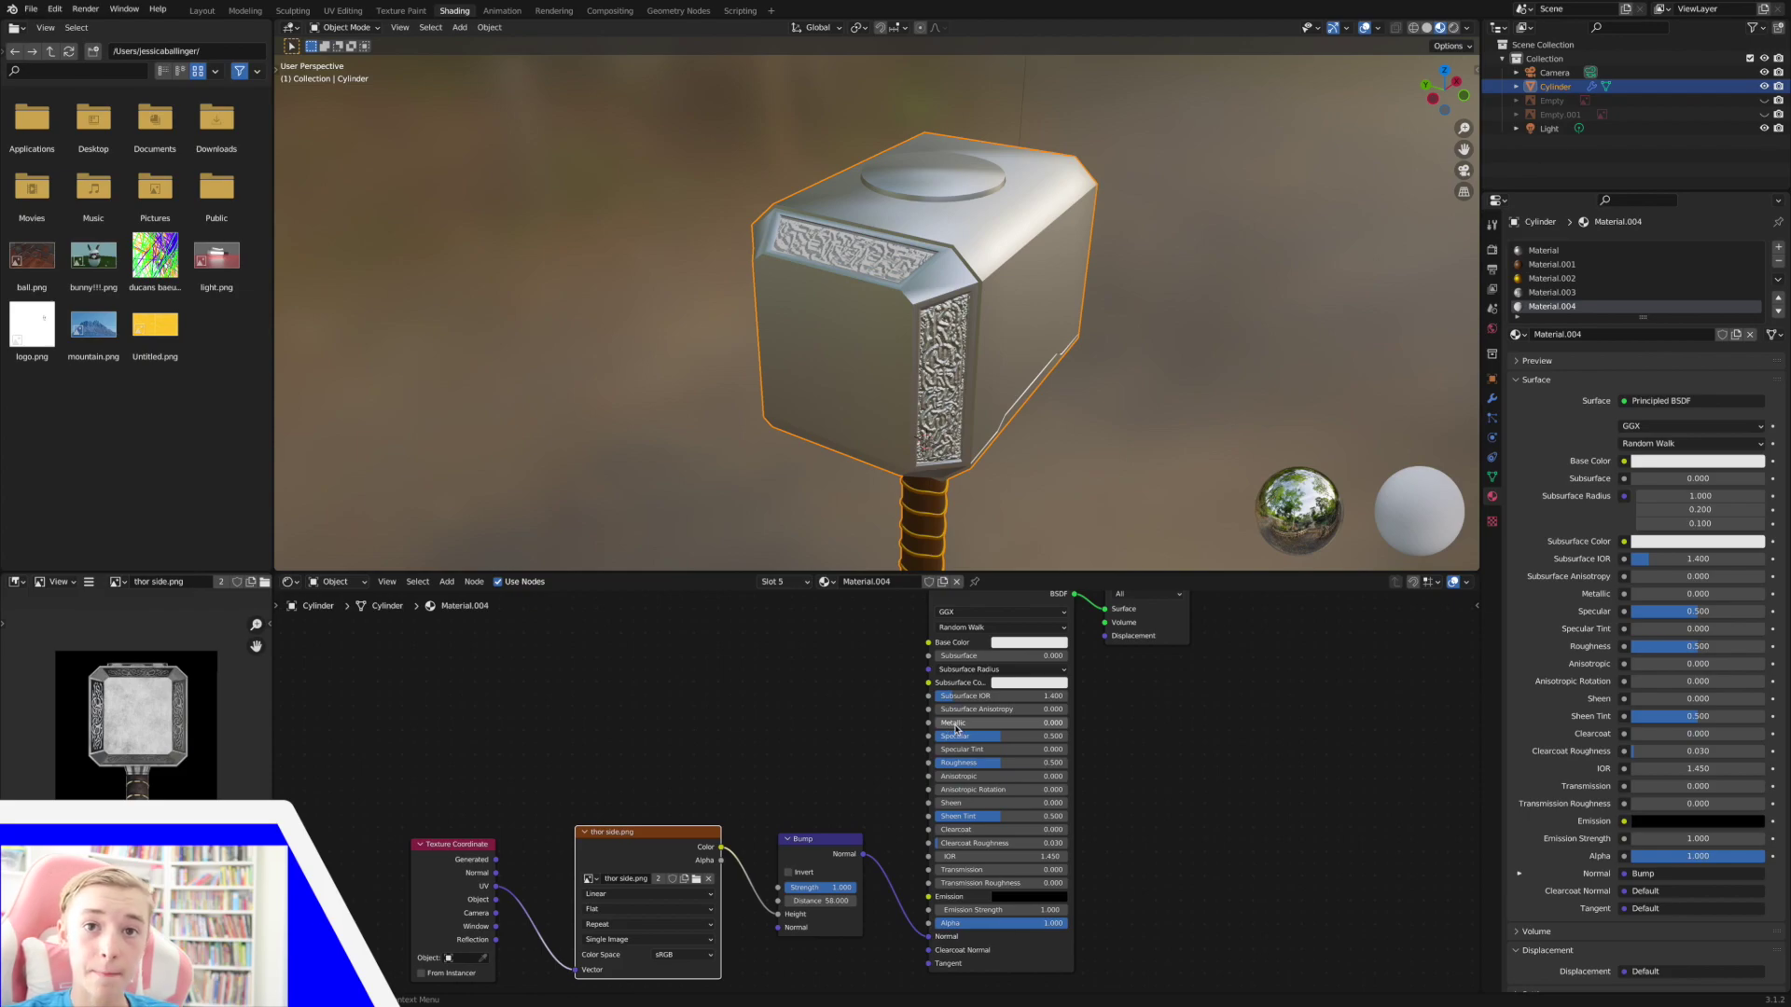
drag(947, 724, 1067, 724)
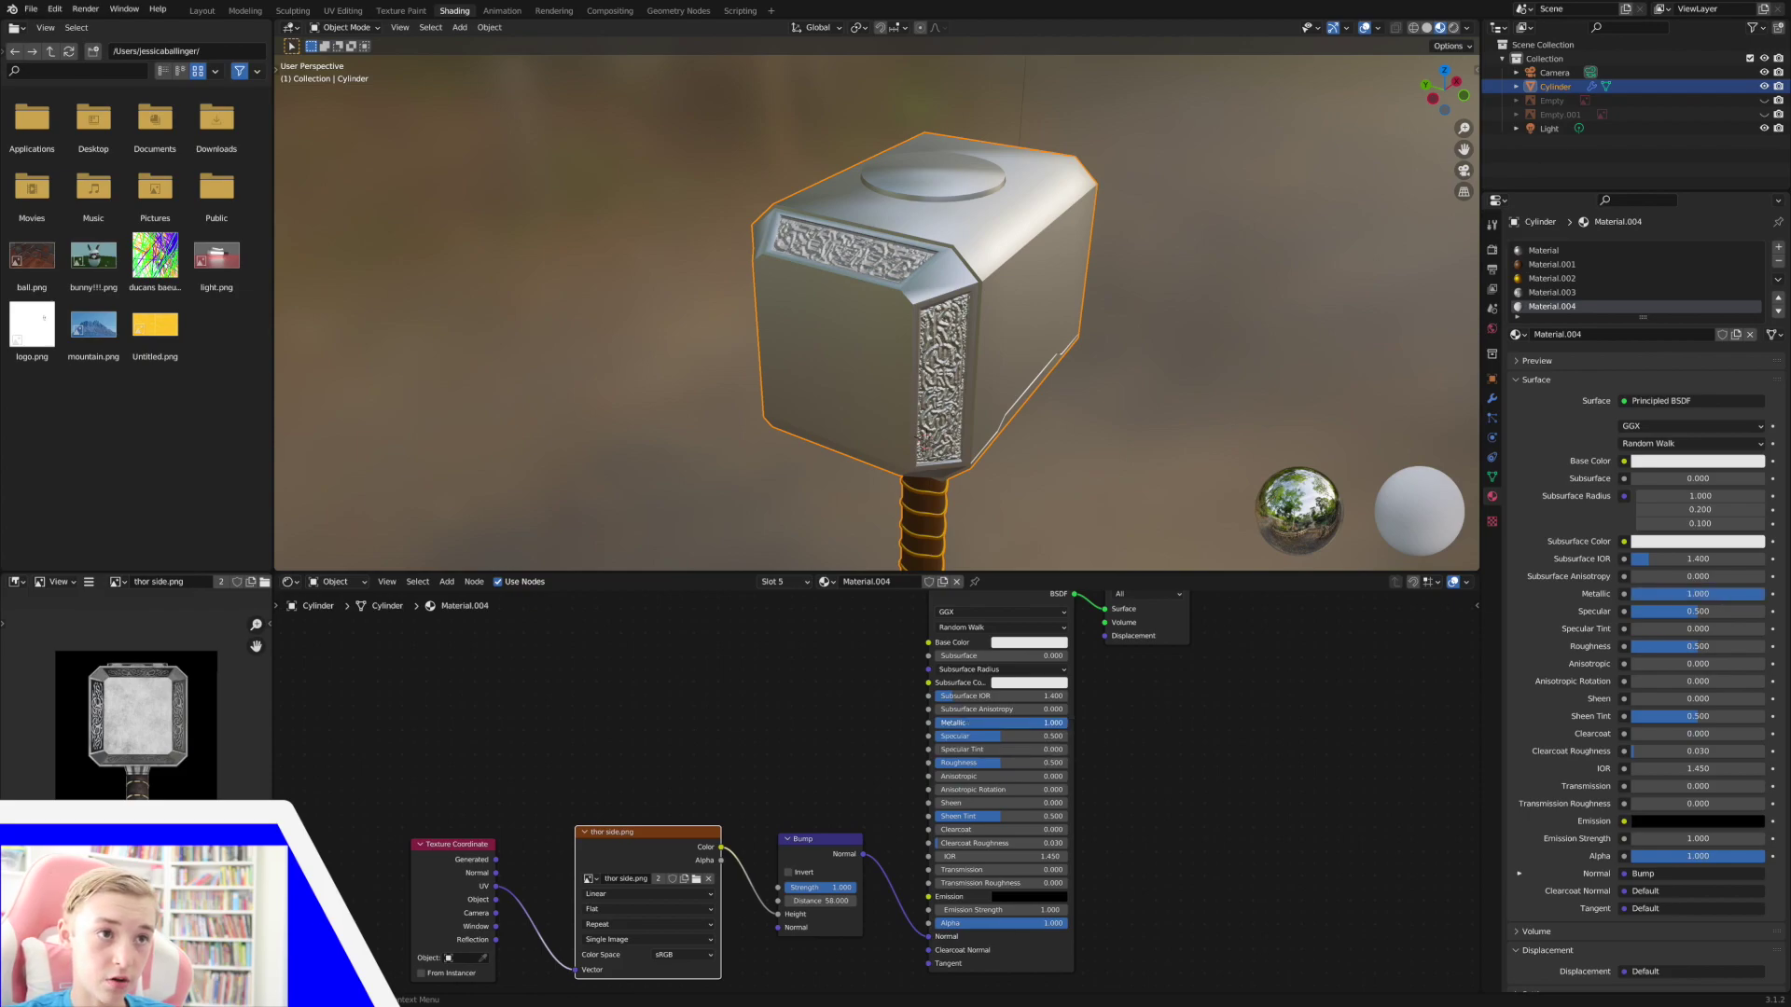
middle_drag(931, 373, 932, 400)
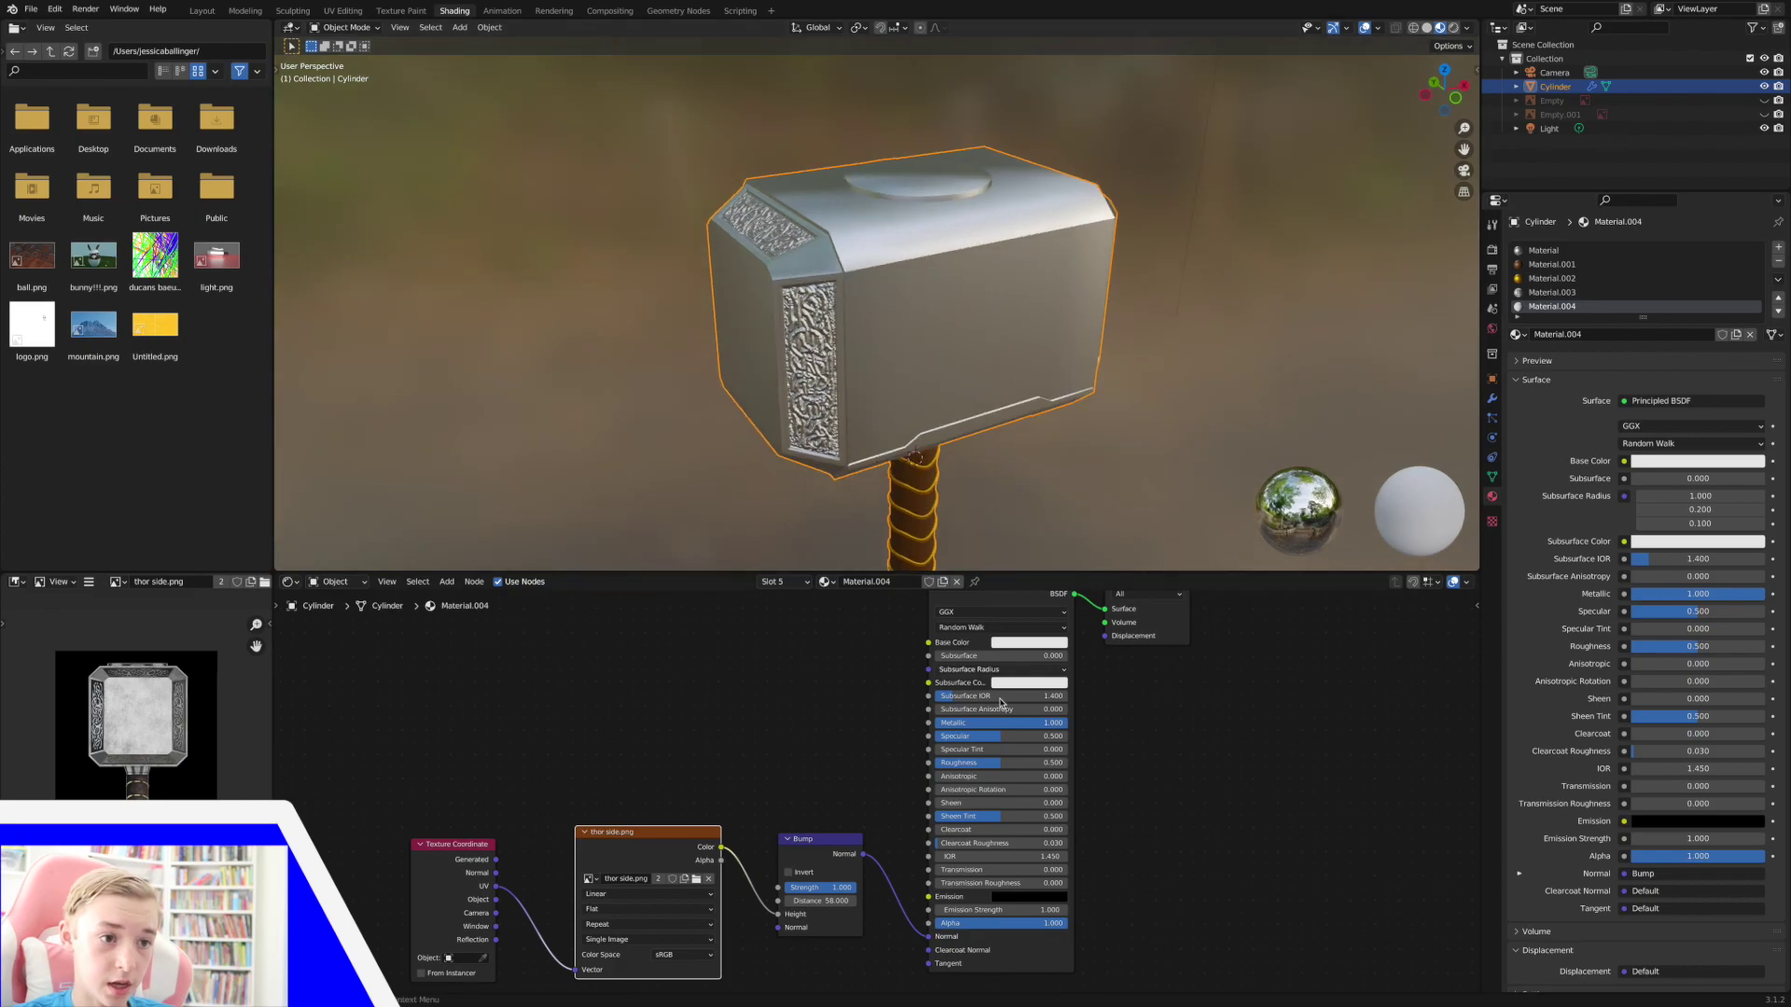
middle_drag(801, 399, 924, 383)
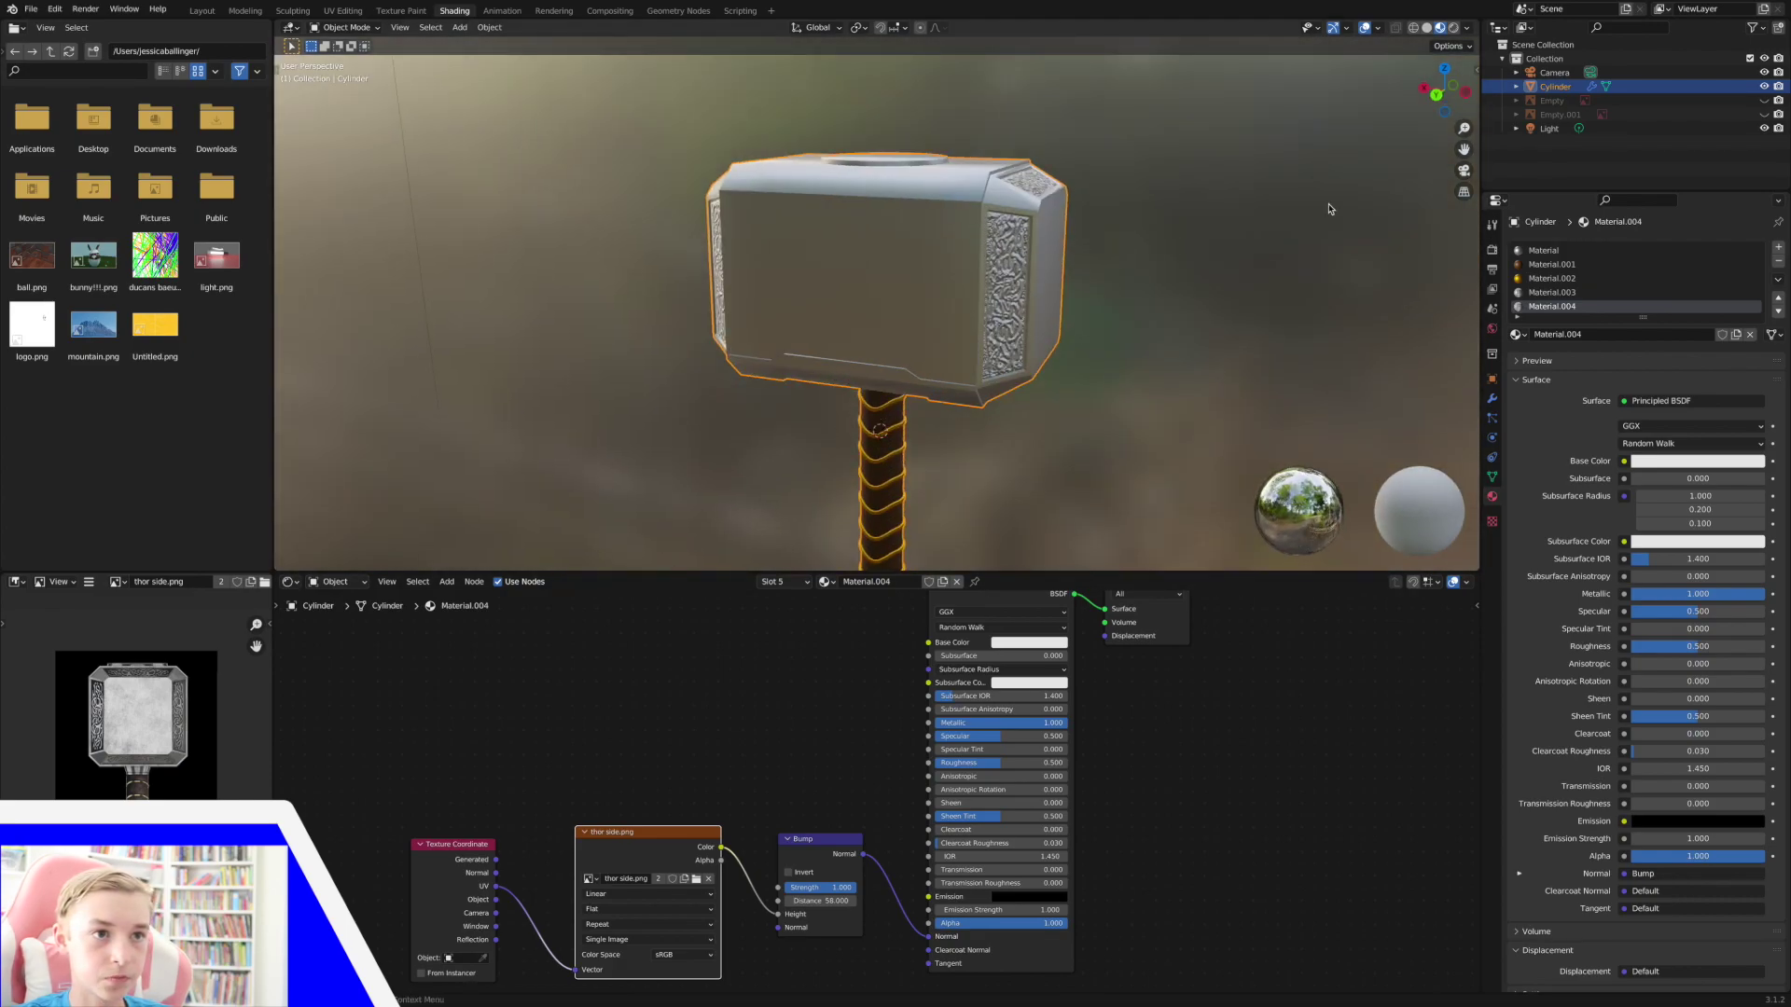
Examine the whole hammer in material preview and in rendered viewport shading.
click(1084, 231)
scroll(1084, 232, down, 4)
middle_drag(1084, 231, 1008, 320)
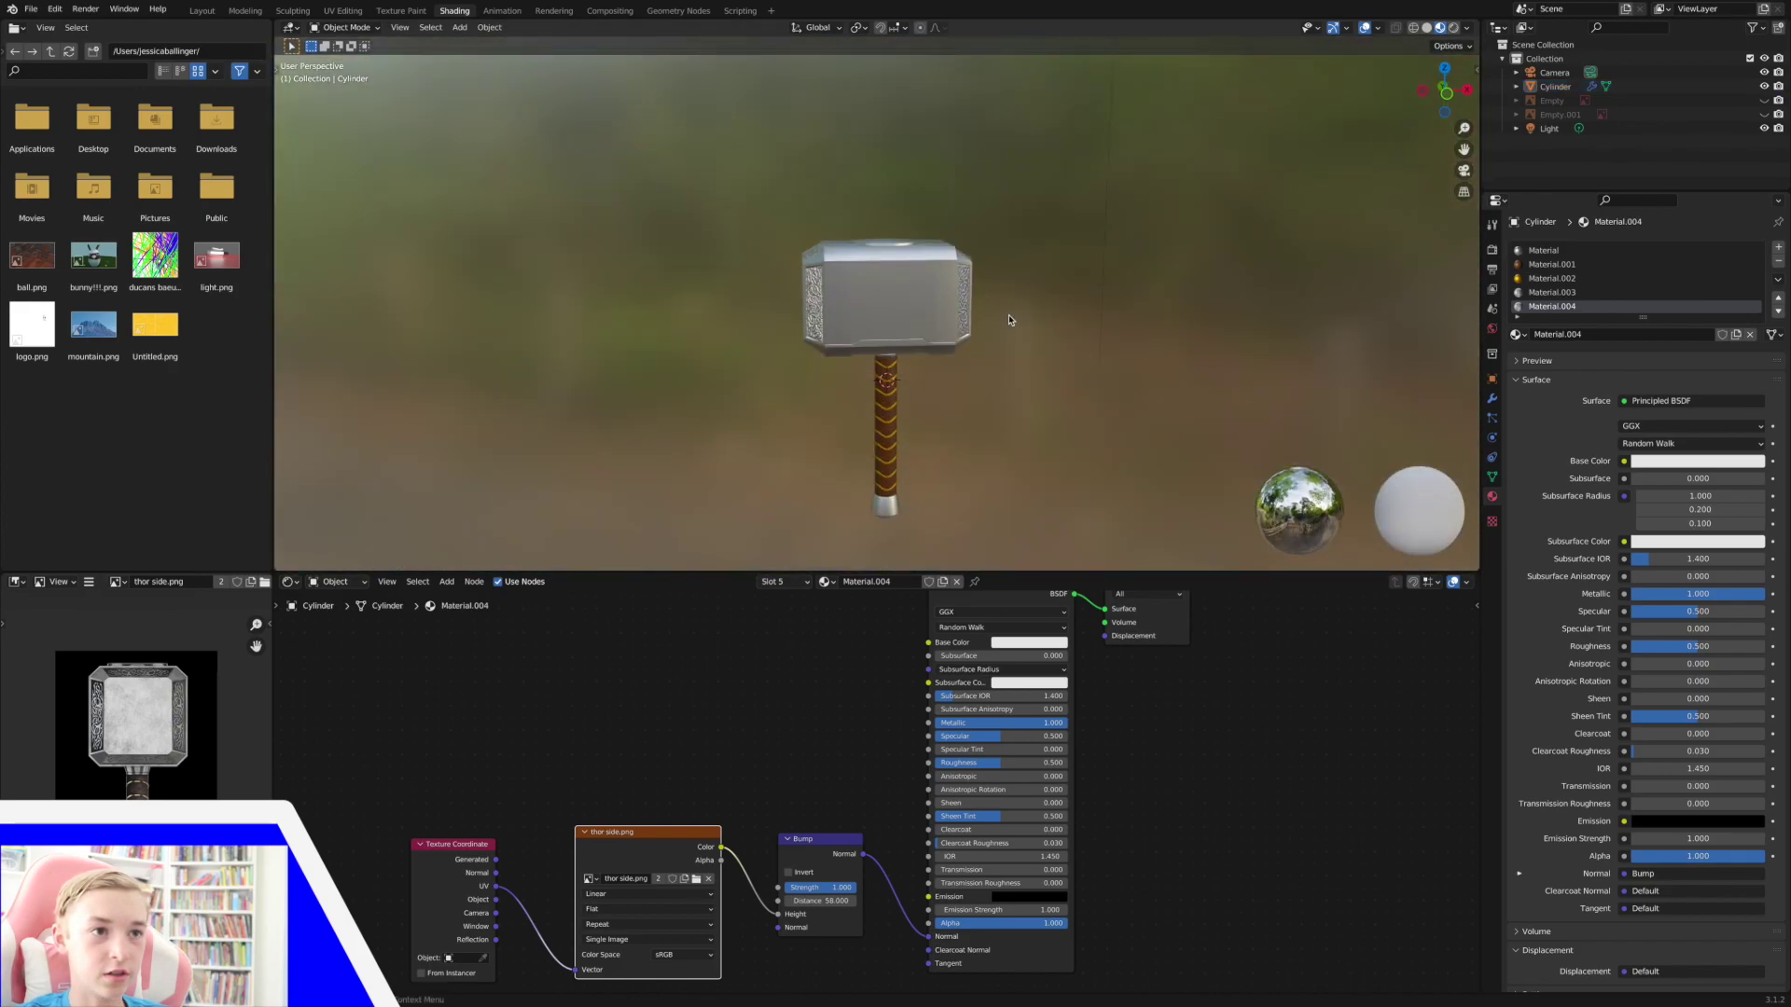
click(1453, 27)
middle_drag(1177, 352, 1161, 351)
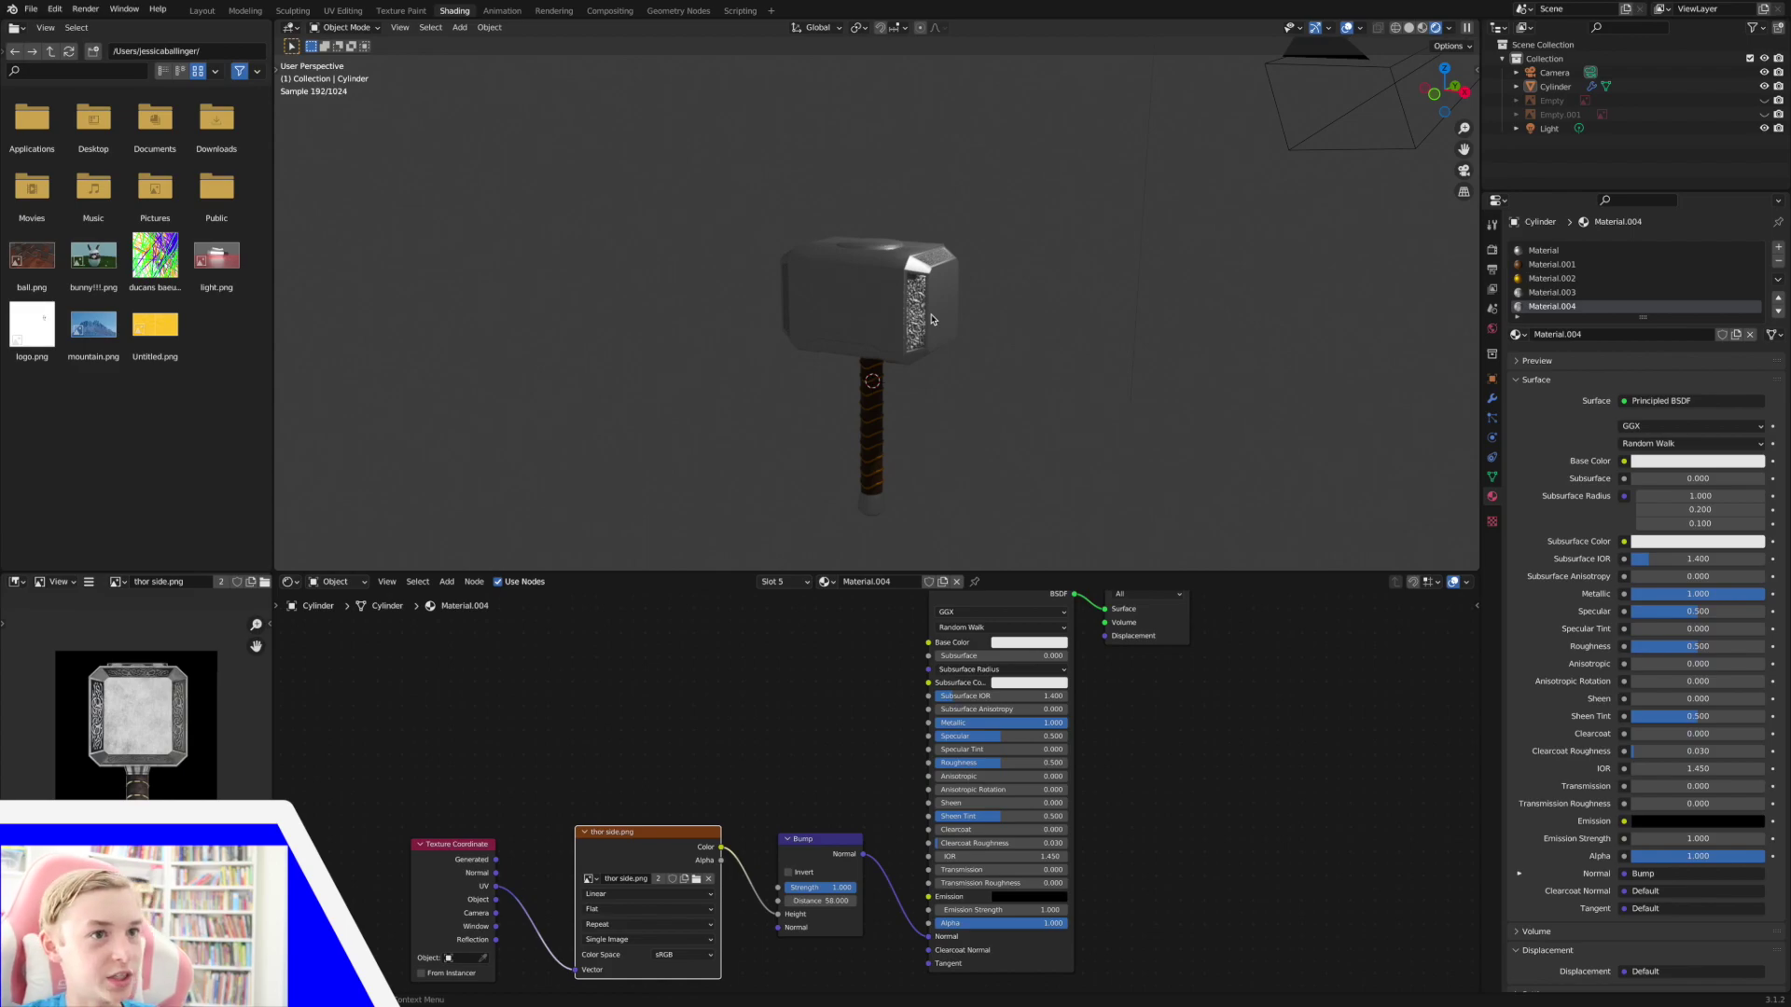
click(885, 306)
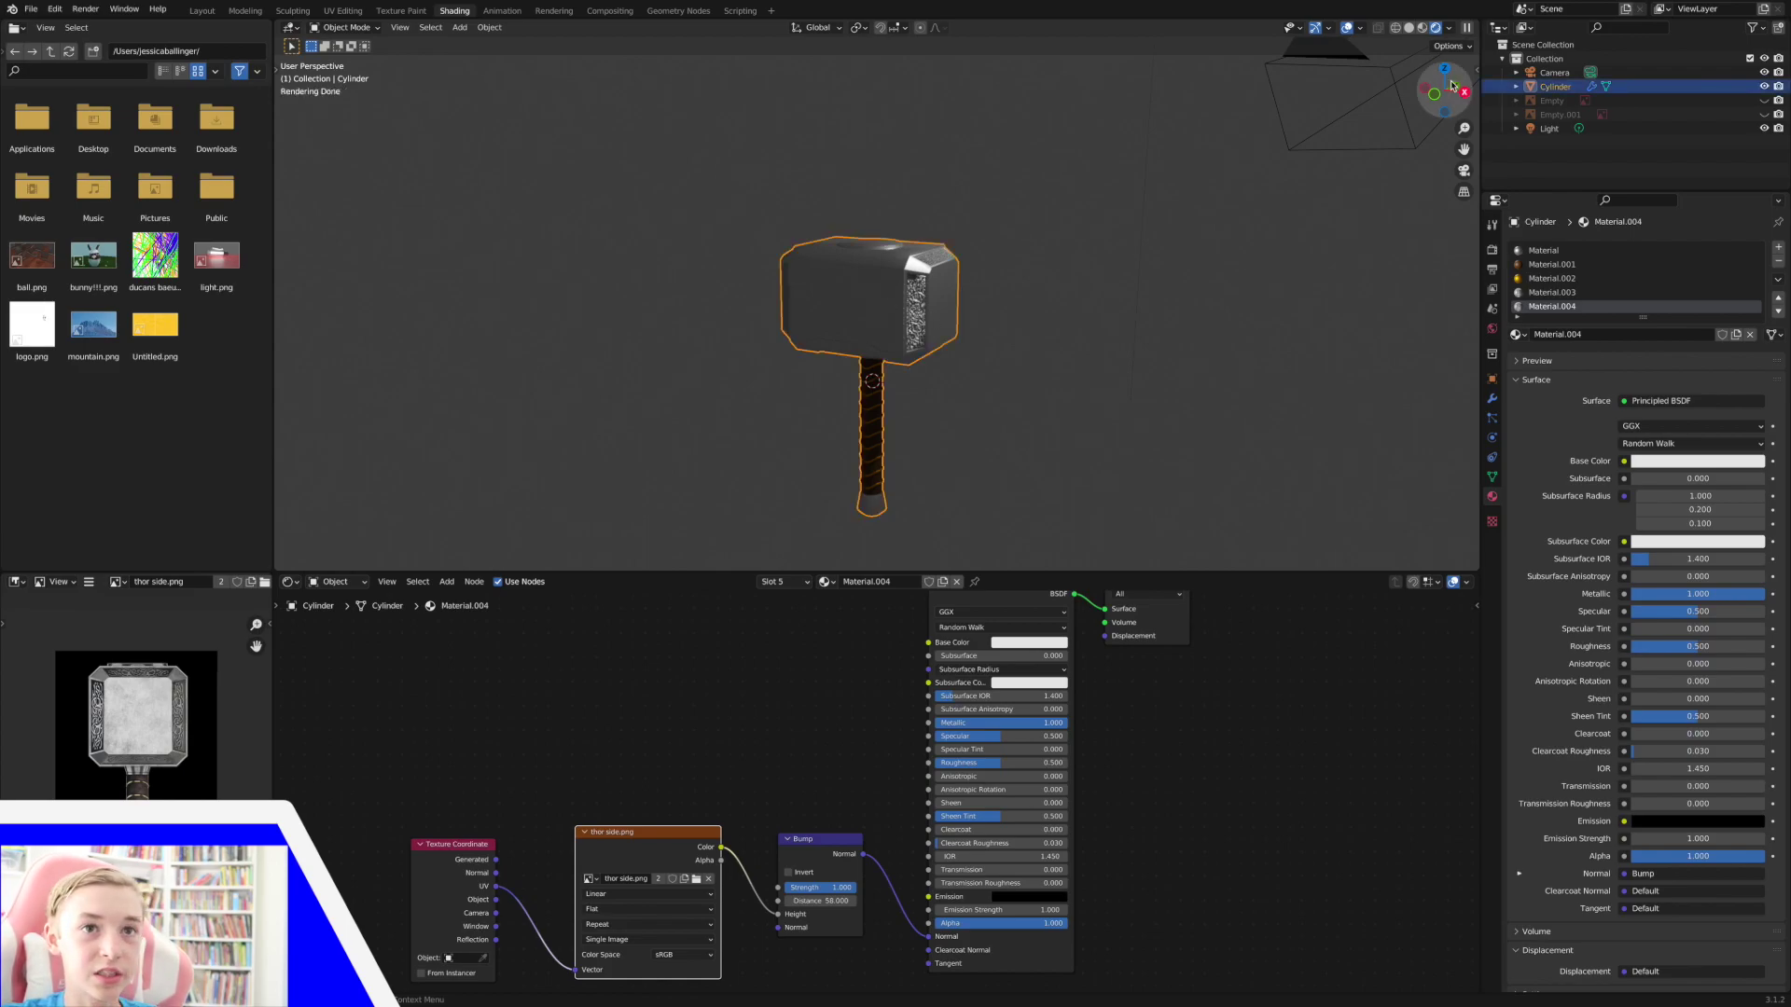
Switch the viewport shading to material preview and look over the hammer from the front and above.
click(1413, 29)
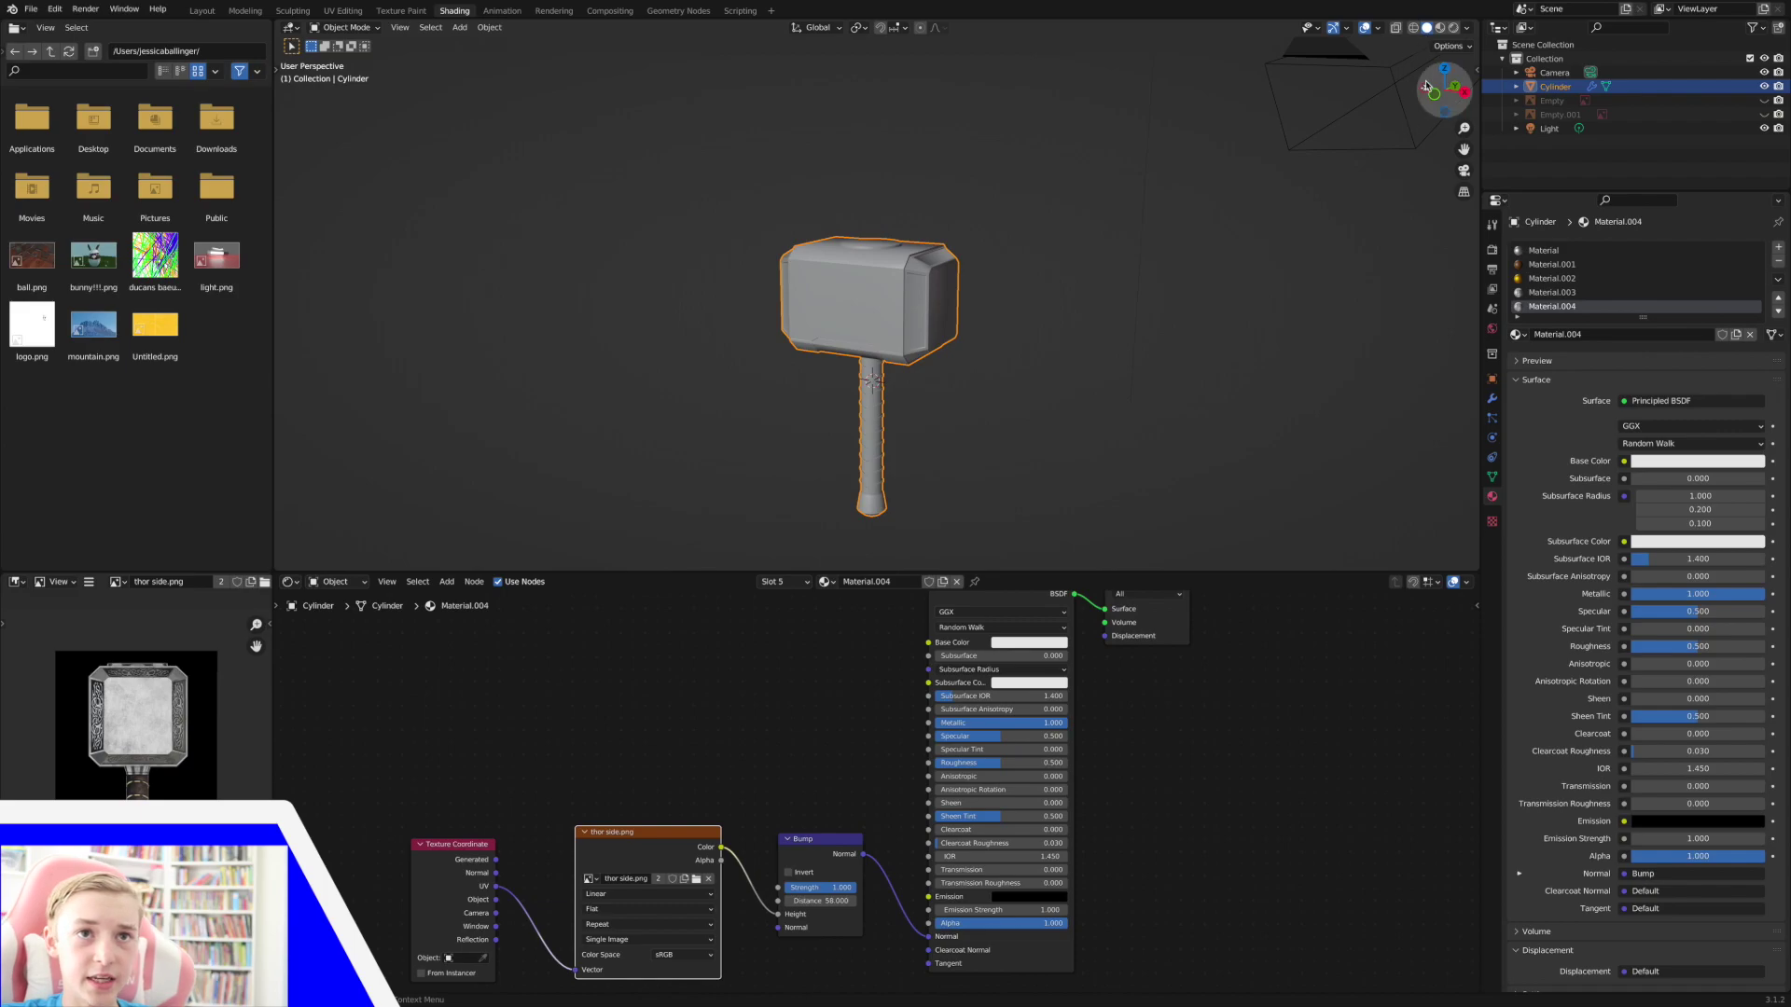
click(1440, 28)
middle_drag(1190, 331, 1130, 325)
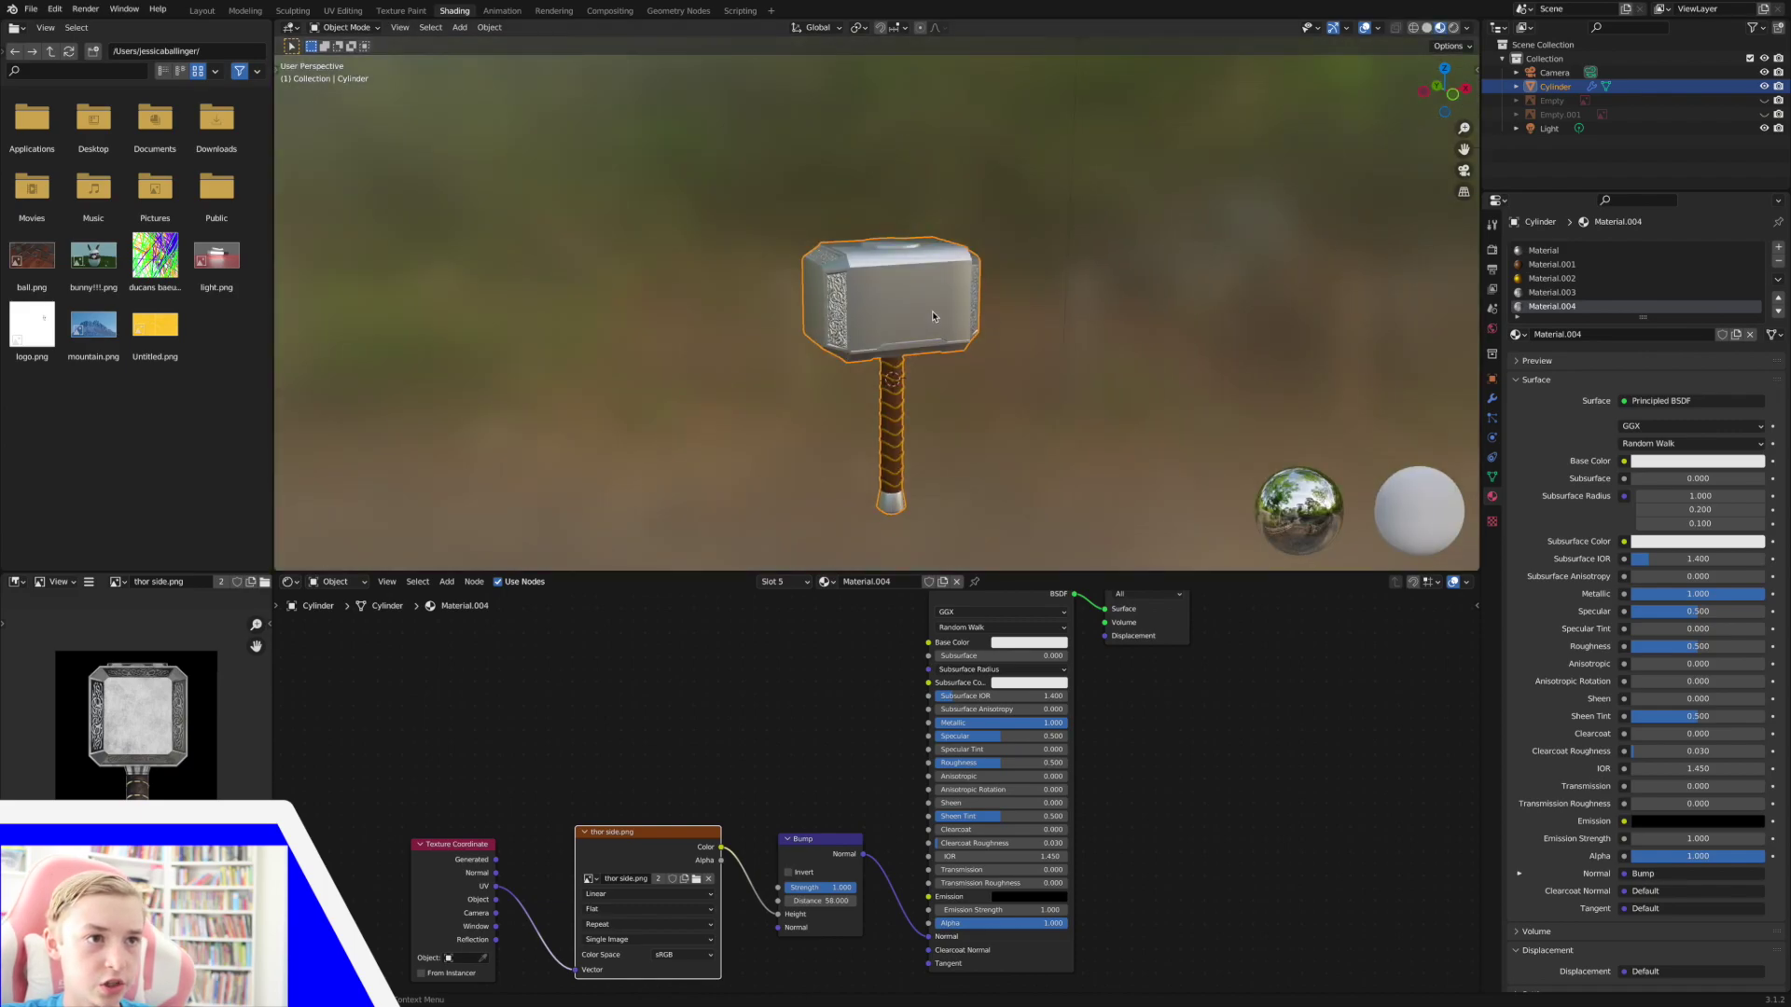
middle_drag(1196, 433, 1164, 472)
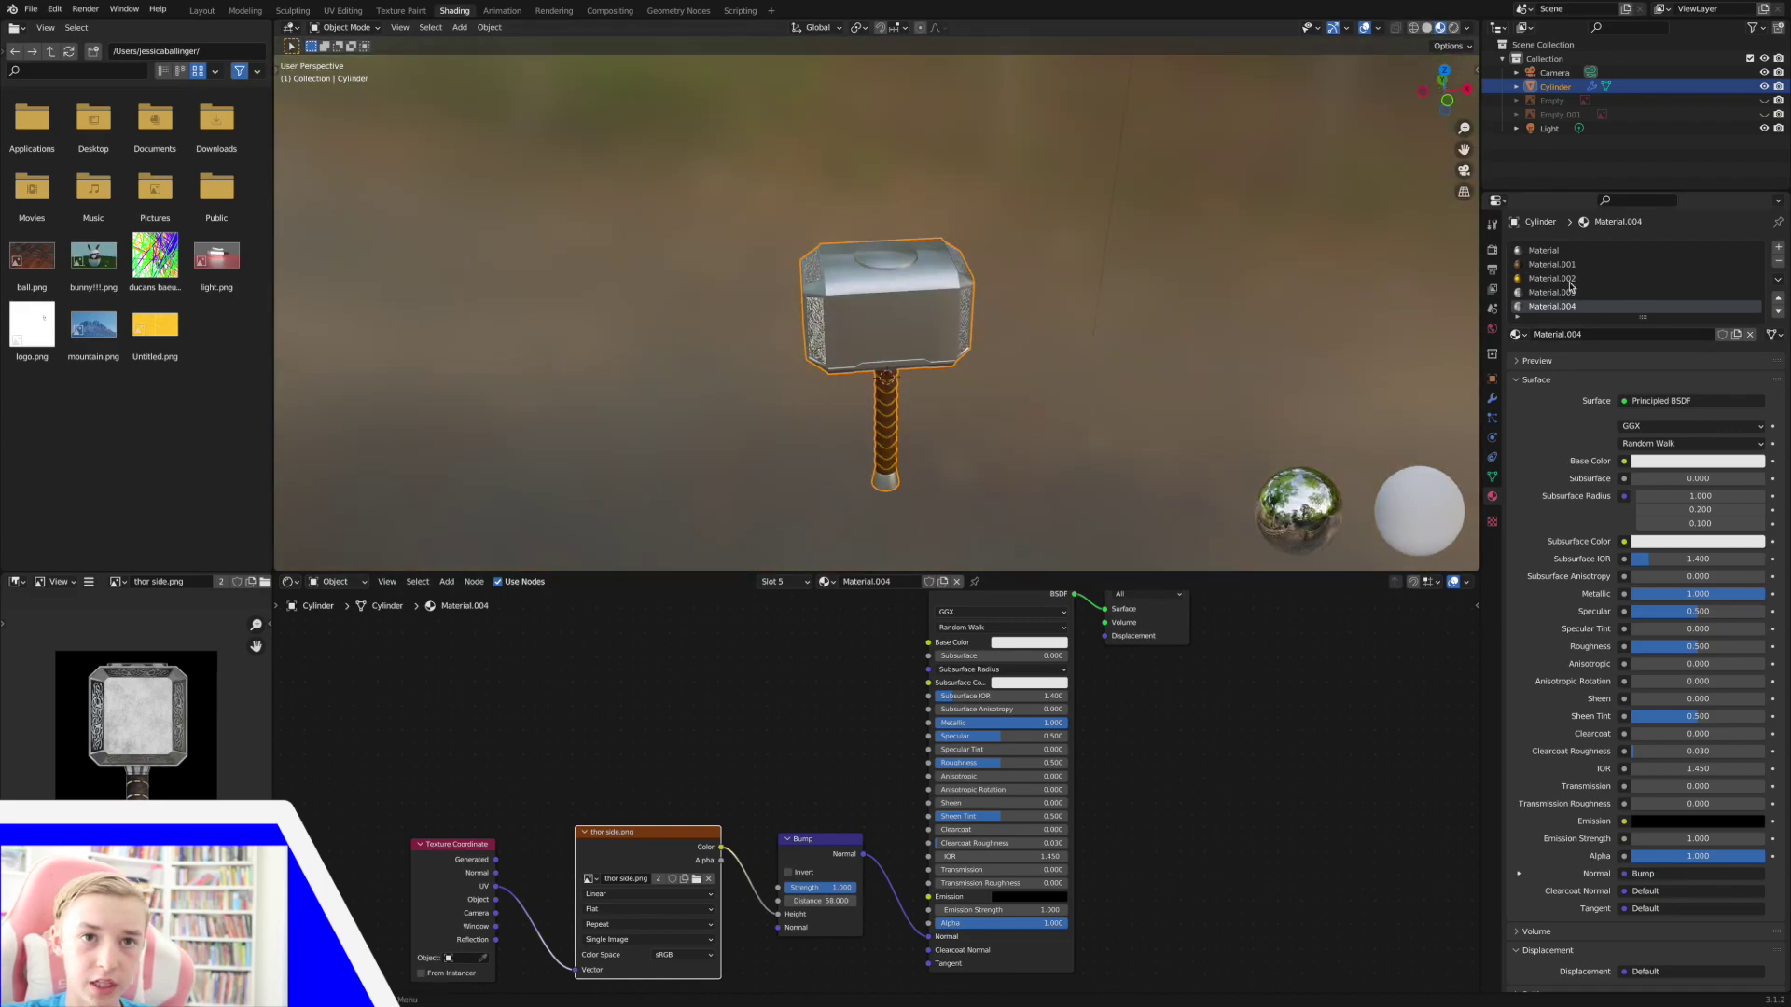
Open the hammer's first material slot, Material, and move its Principled BSDF node well away from the Material Output.
click(1548, 251)
middle_drag(1399, 343, 1399, 293)
scroll(1008, 780, up, 3)
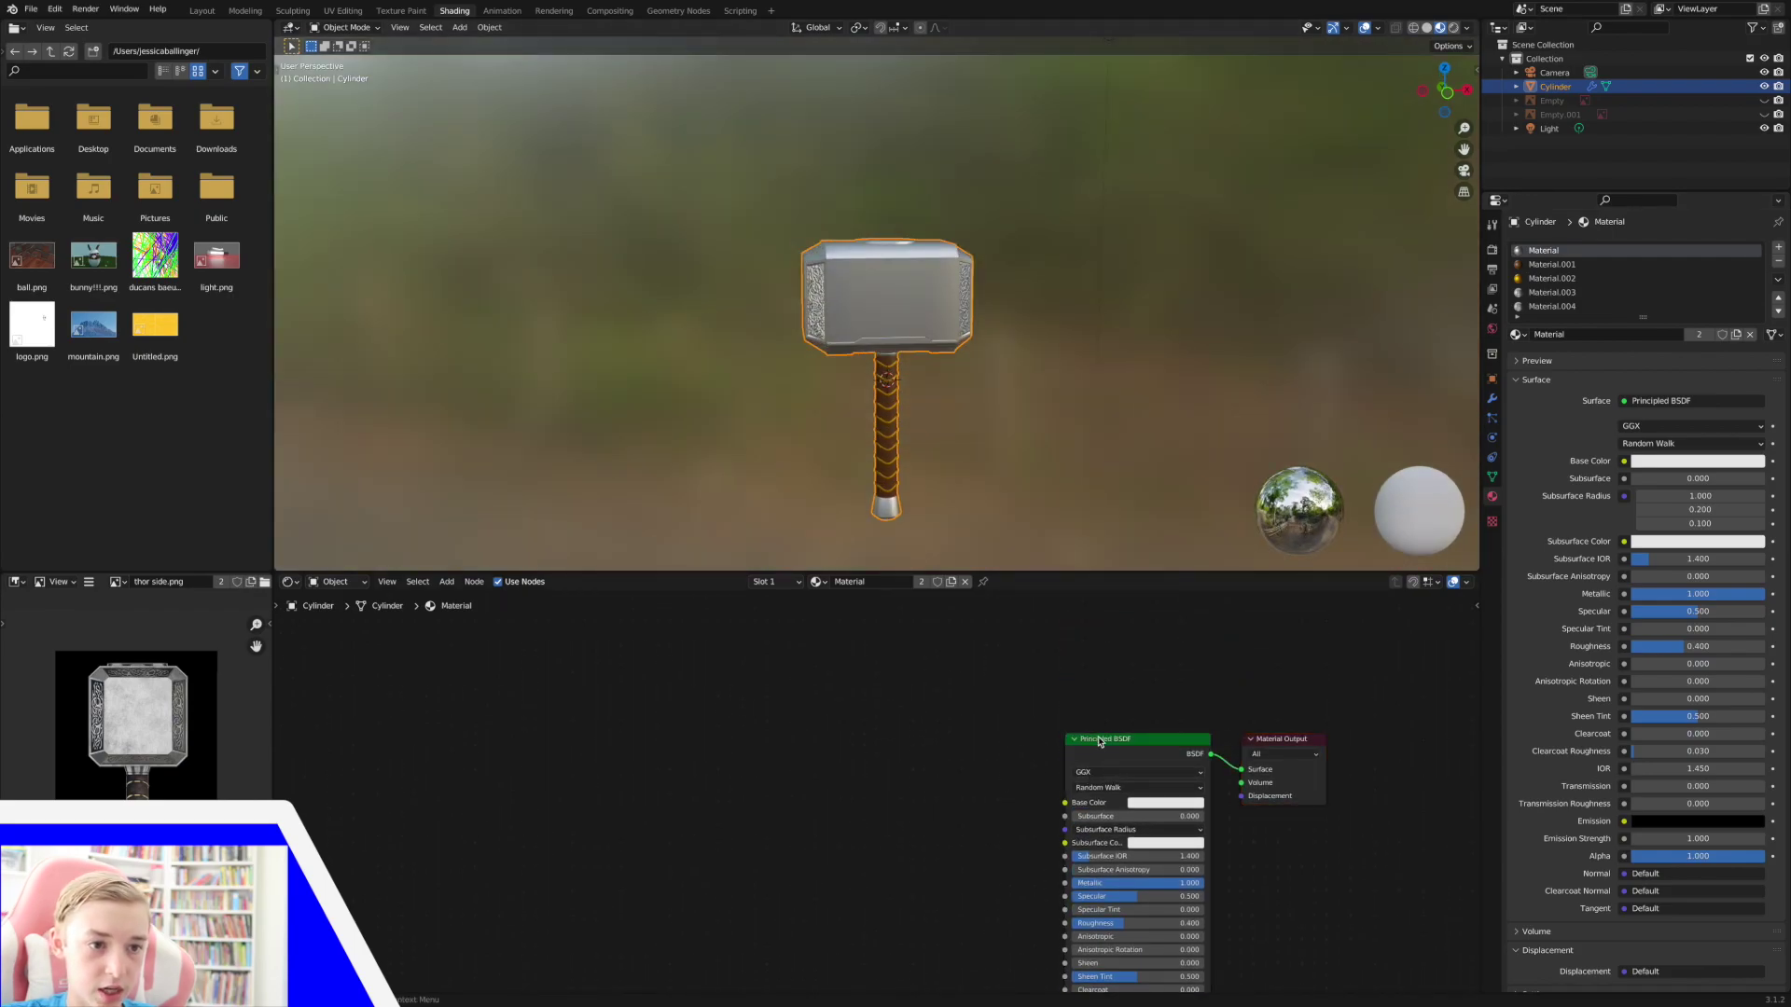
drag(1098, 741, 749, 746)
scroll(999, 608, down, 3)
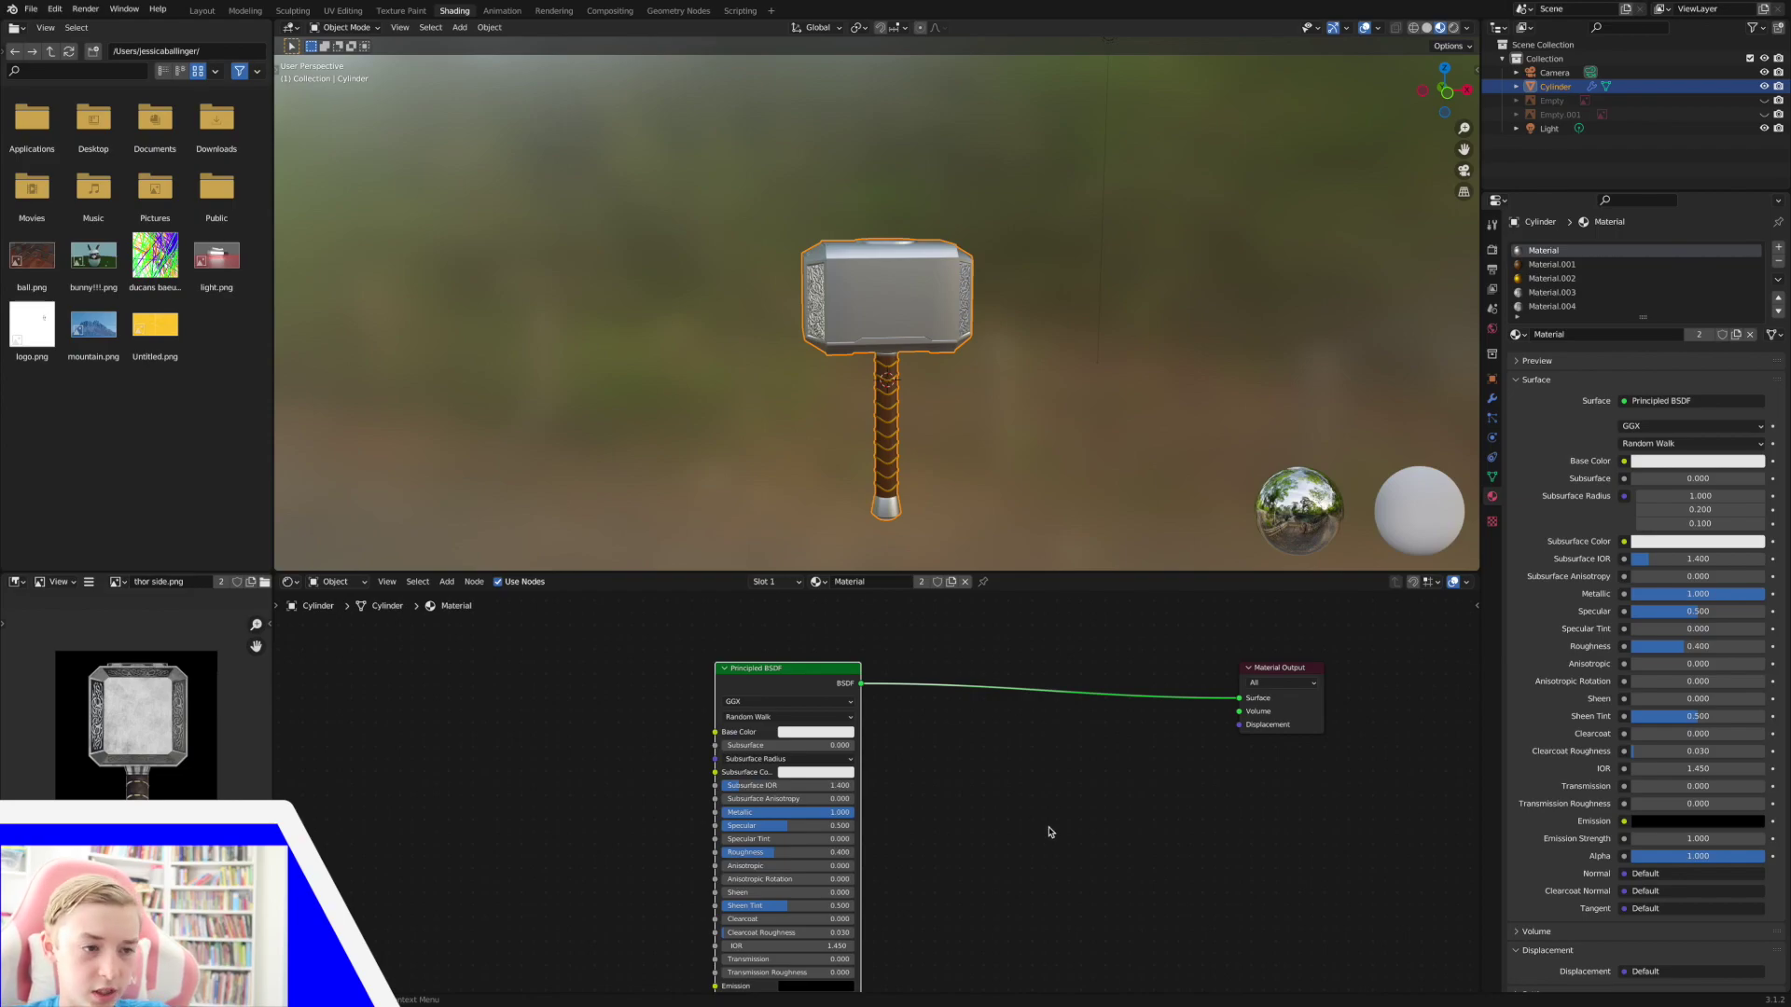
Duplicate the Principled BSDF and blend both shaders through a Mix Shader inserted before the Material Output.
scroll(760, 726, down, 3)
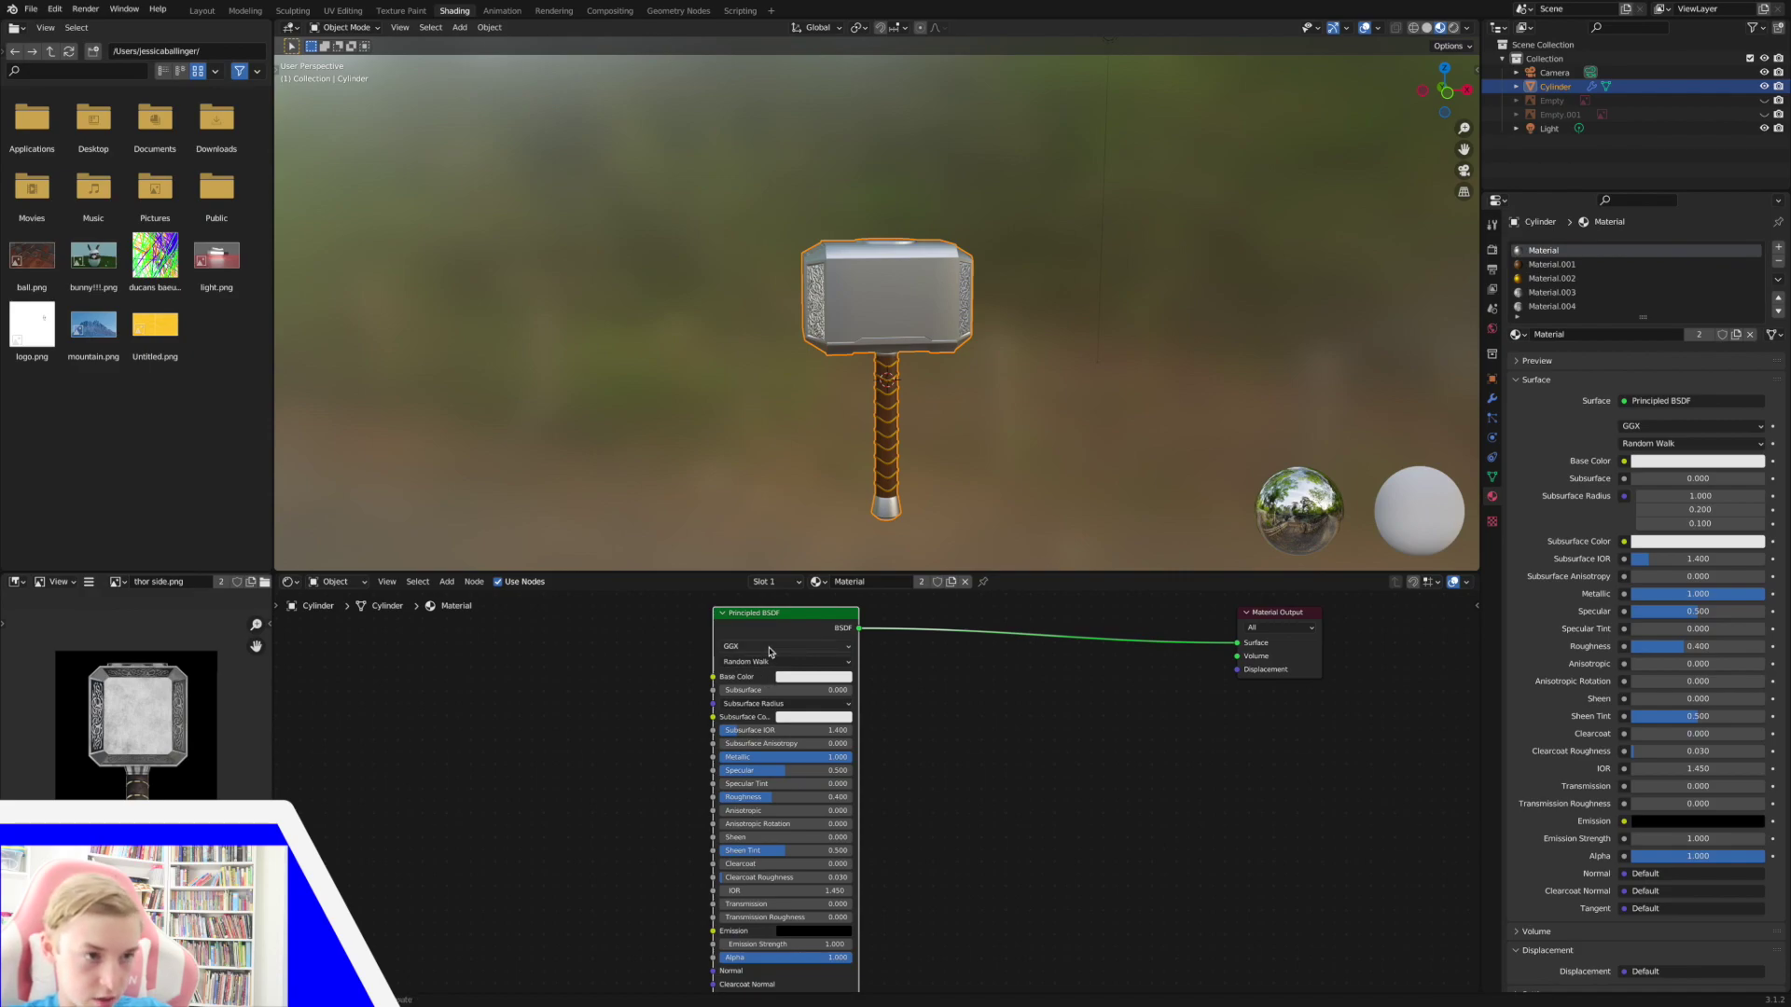
key(shift+d)
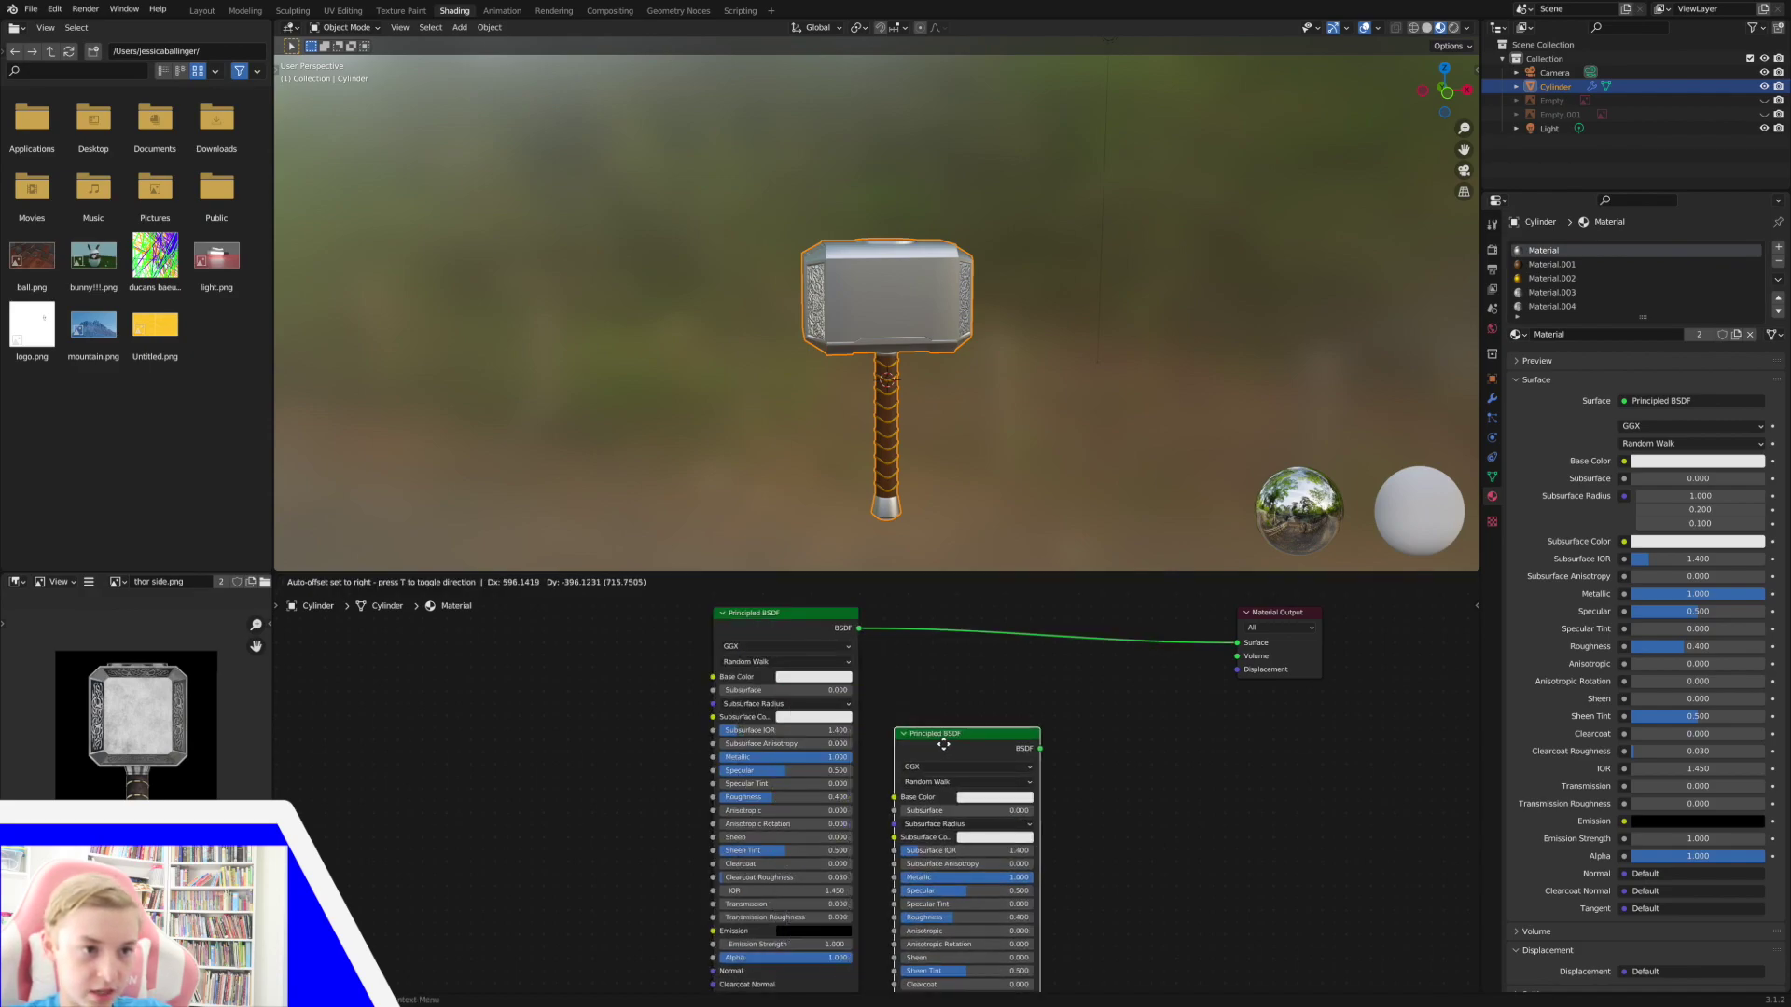
click(930, 804)
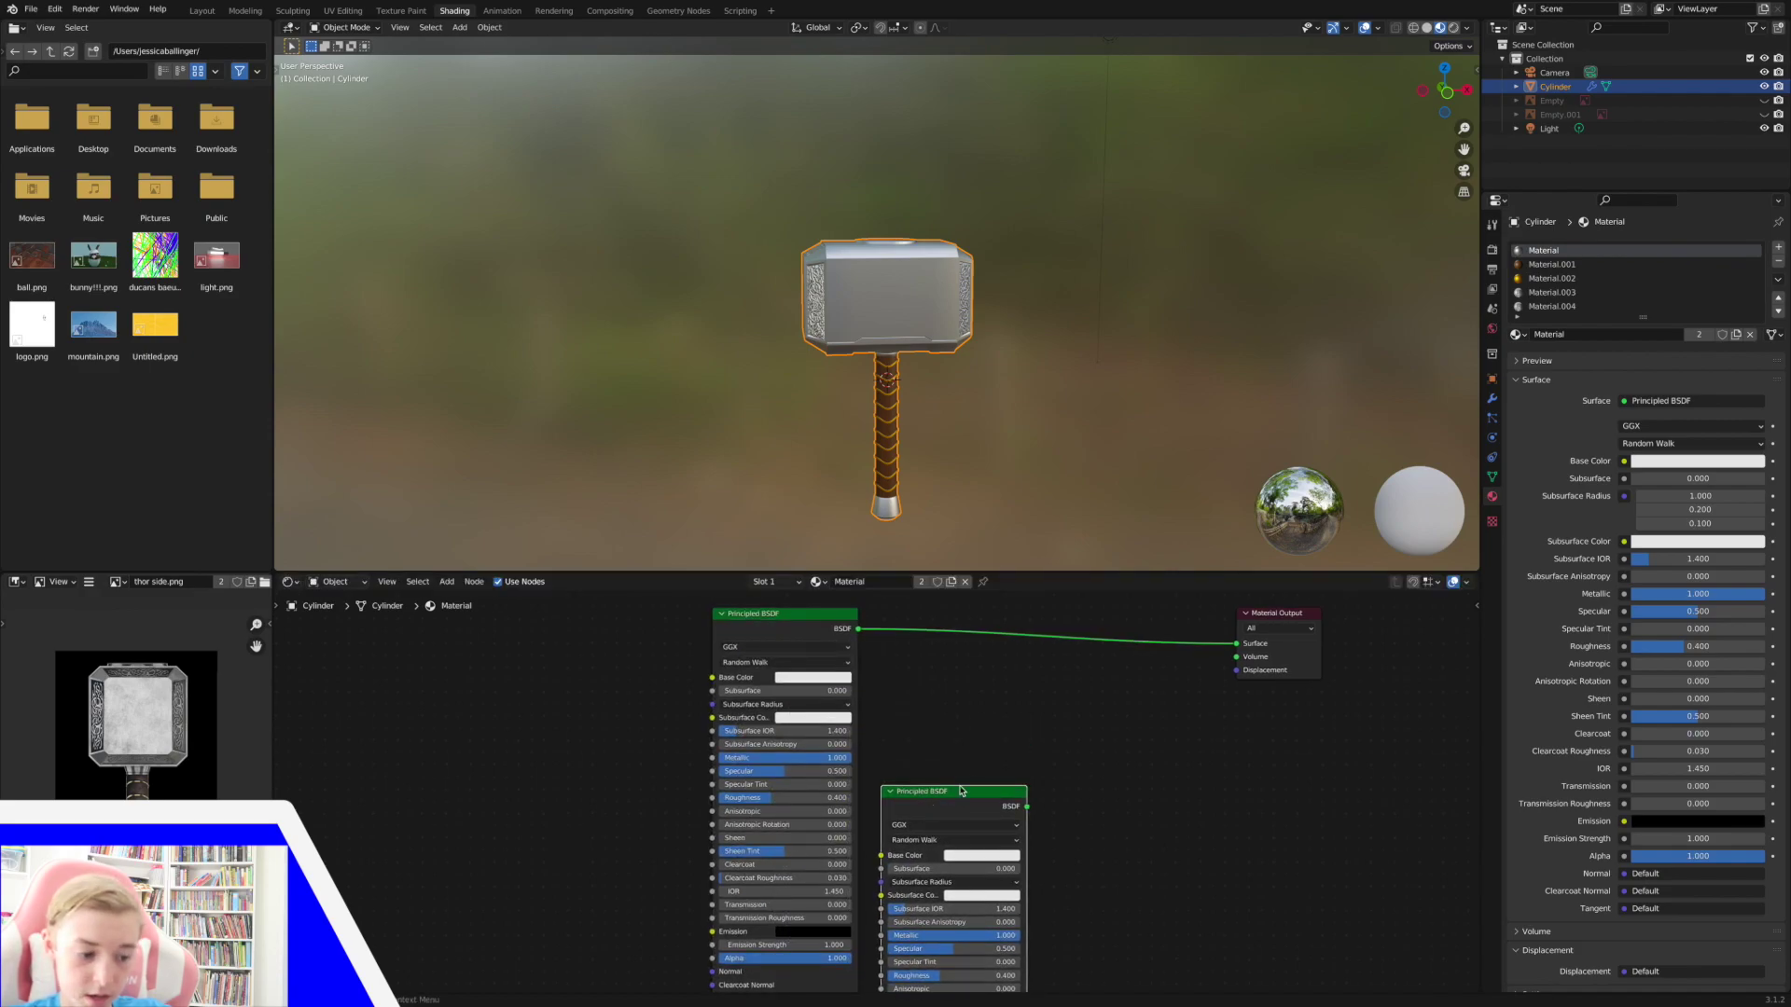
key(shift+a)
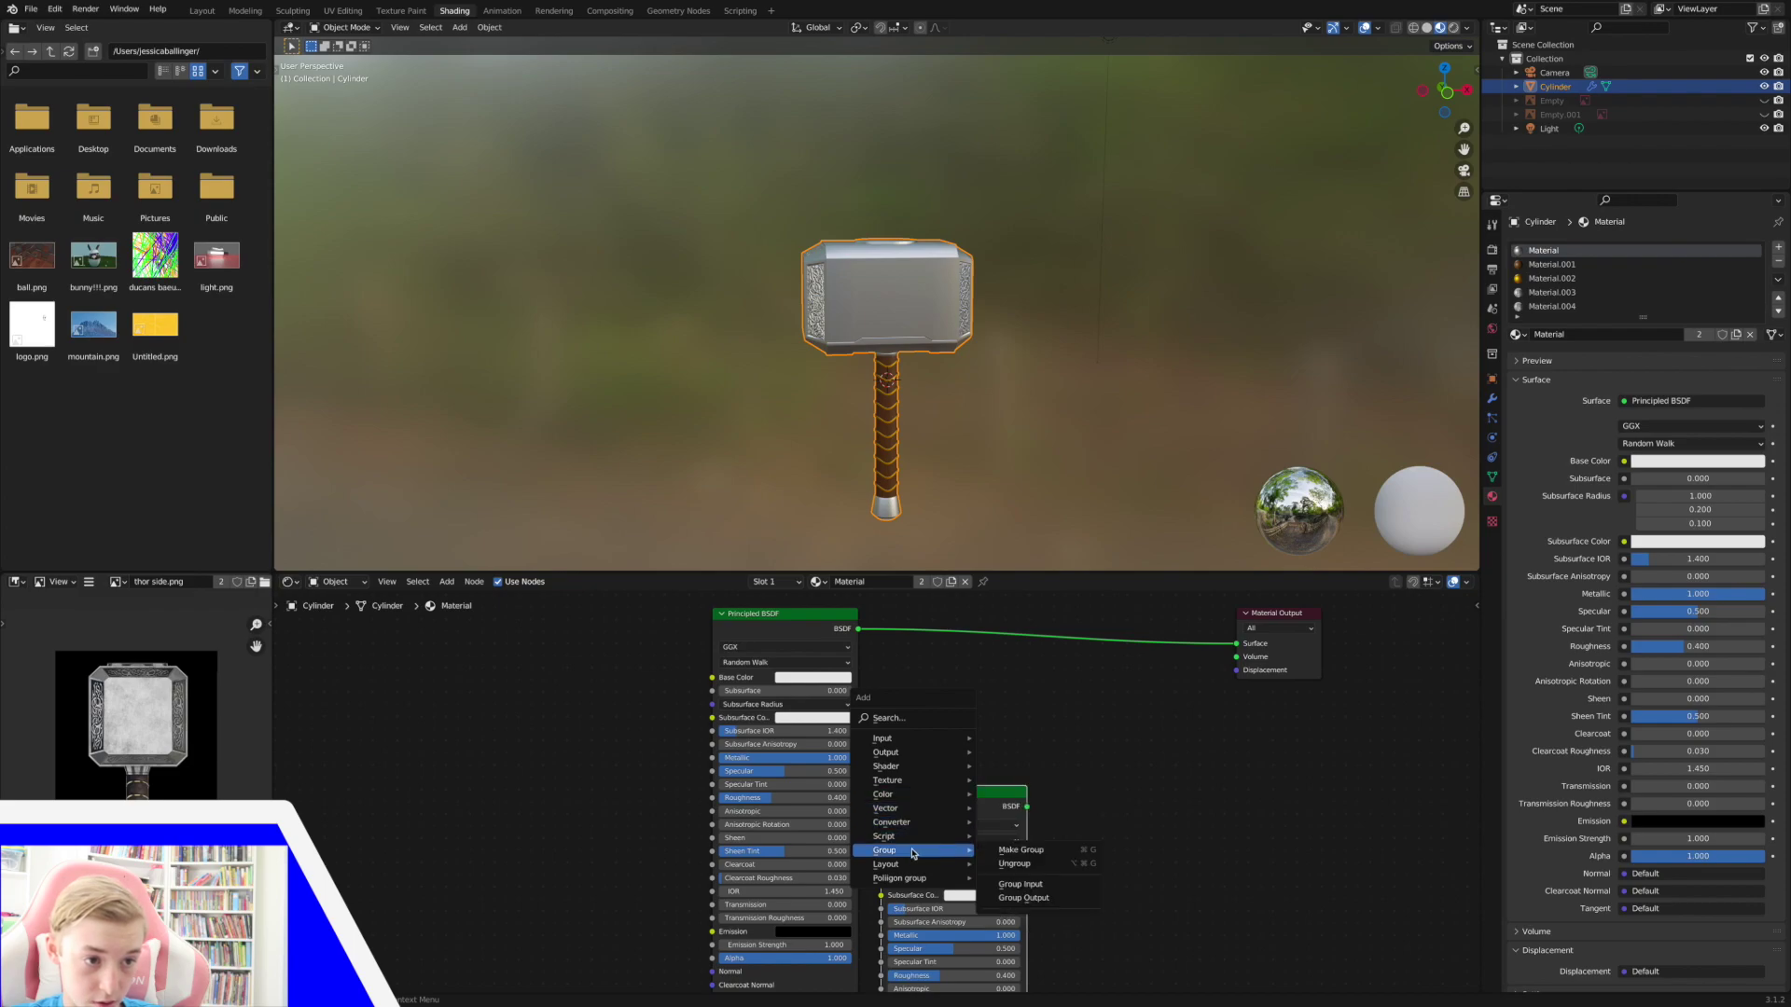
mouse_move(914, 768)
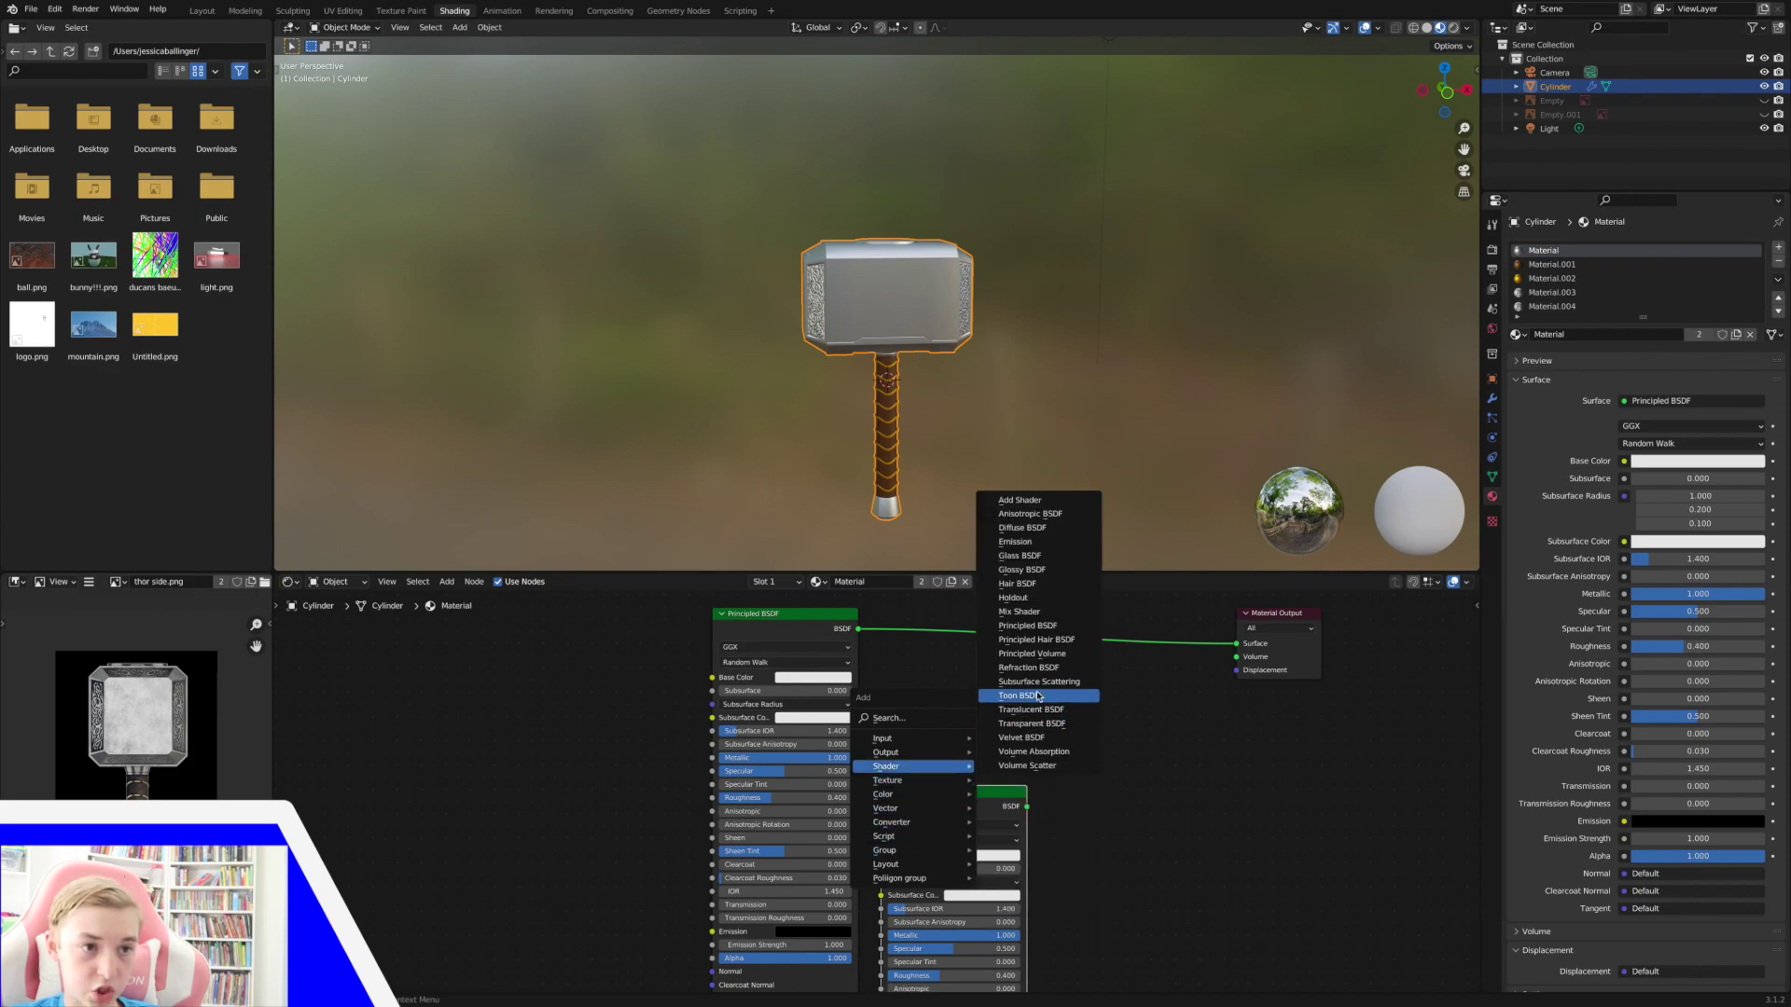
click(1019, 611)
click(1043, 613)
drag(1043, 680, 1028, 808)
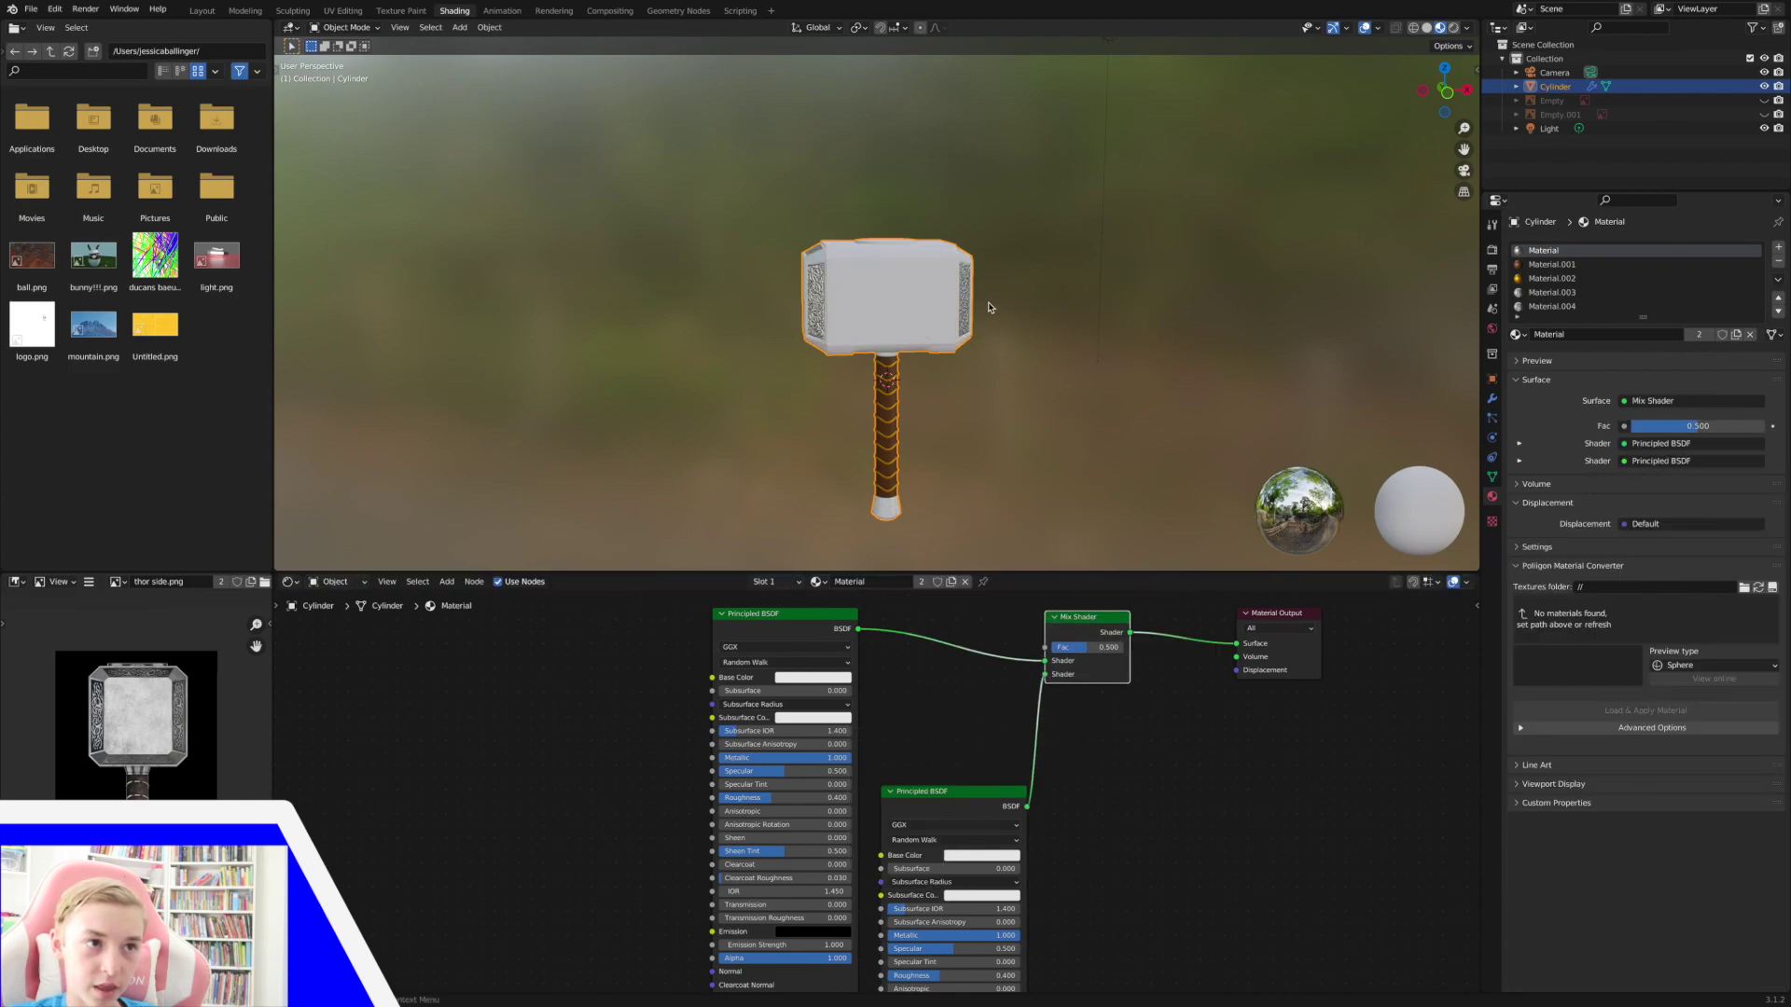
Try a purple Base Color on the duplicated Principled BSDF, testing the Mix Shader's Fac at 0 and about 0.483.
middle_drag(985, 308, 983, 310)
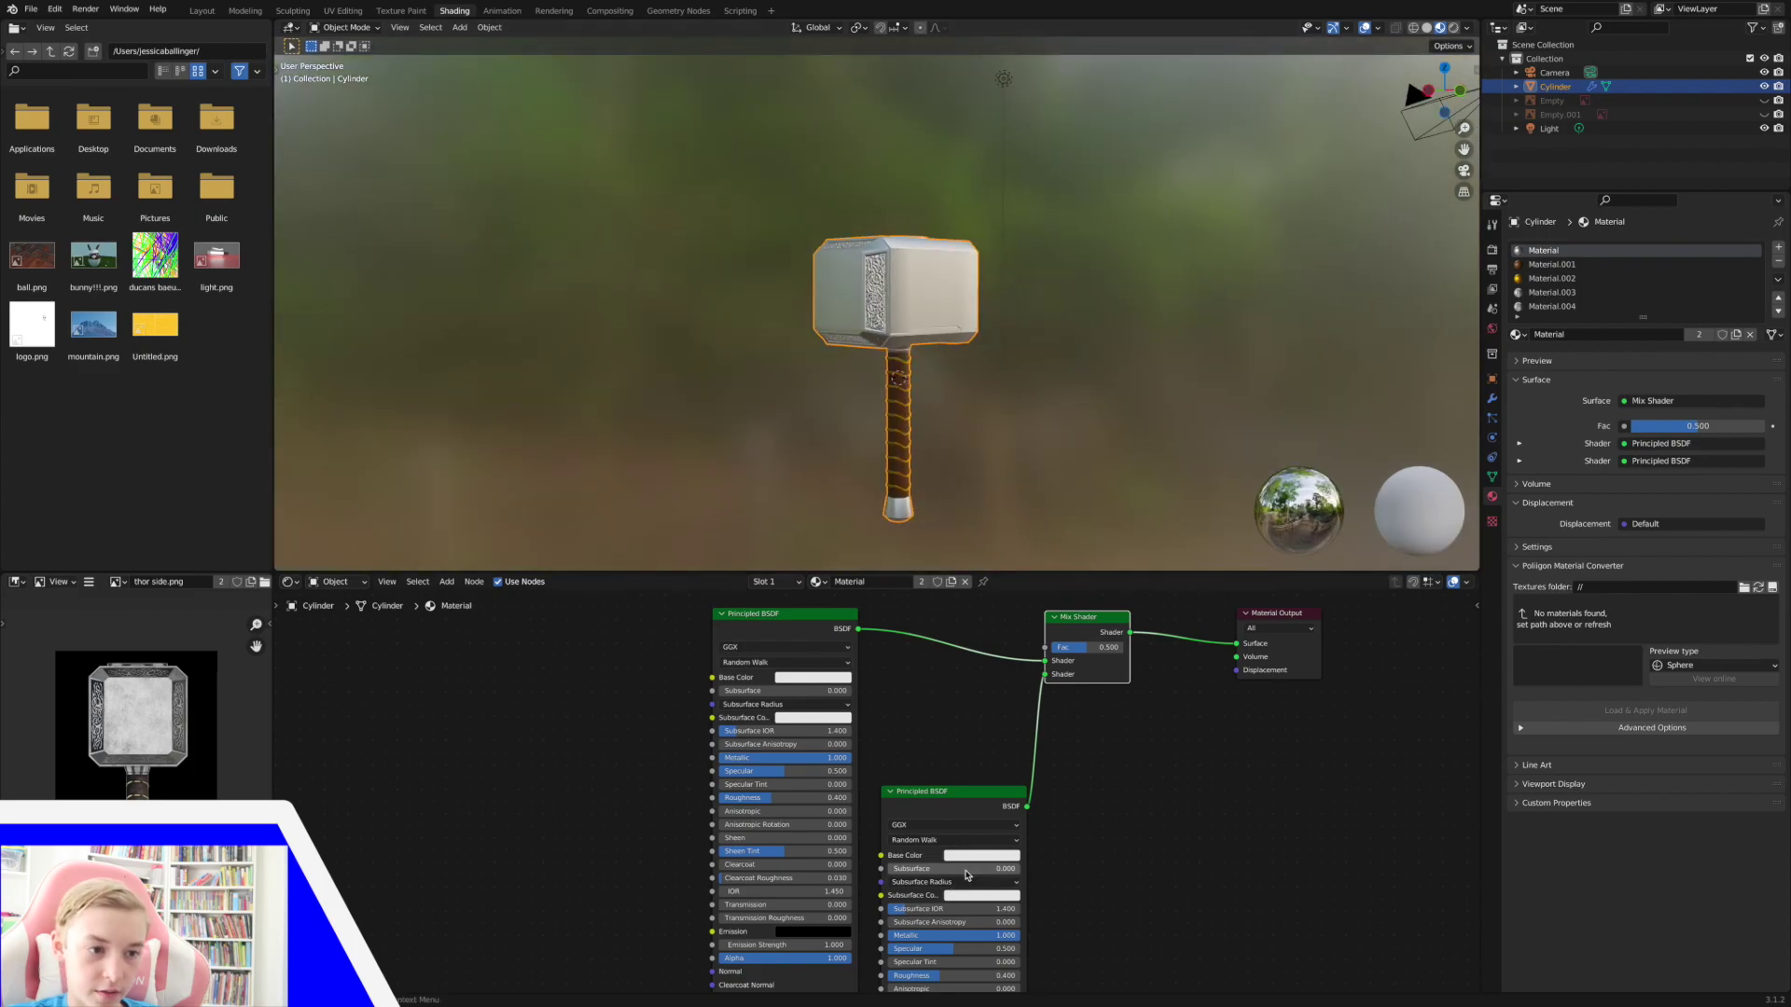
click(968, 856)
click(1033, 744)
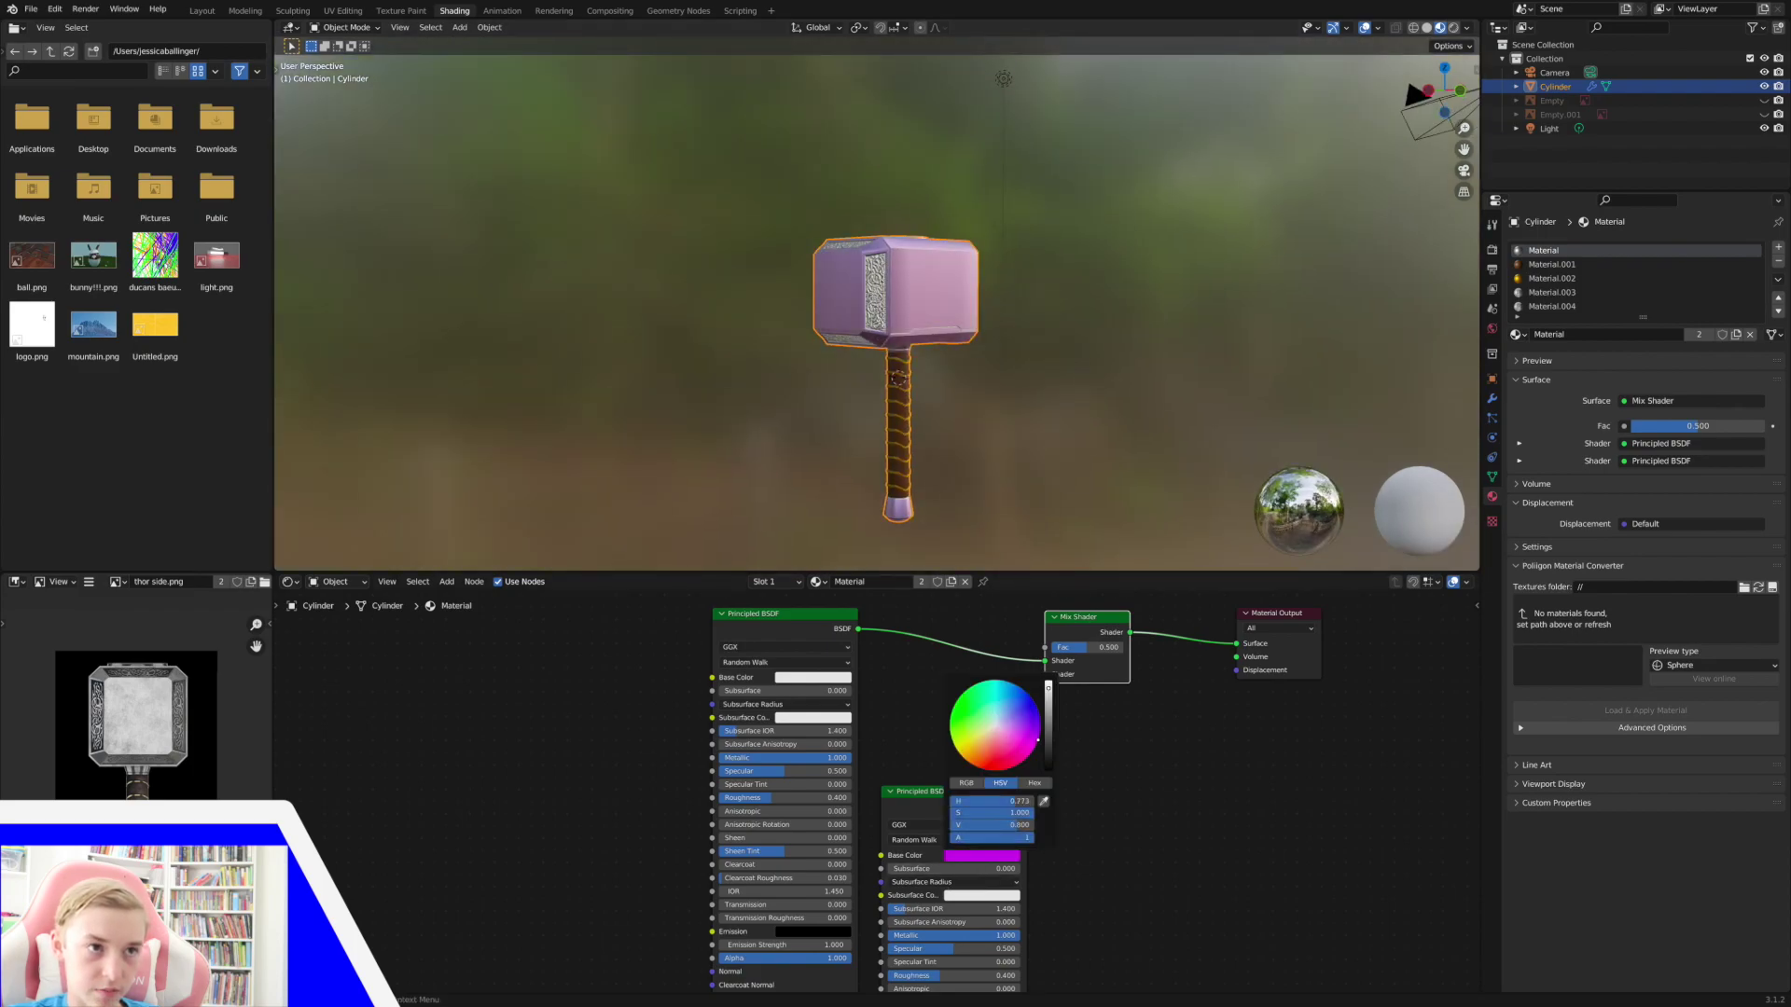
middle_drag(914, 293, 802, 297)
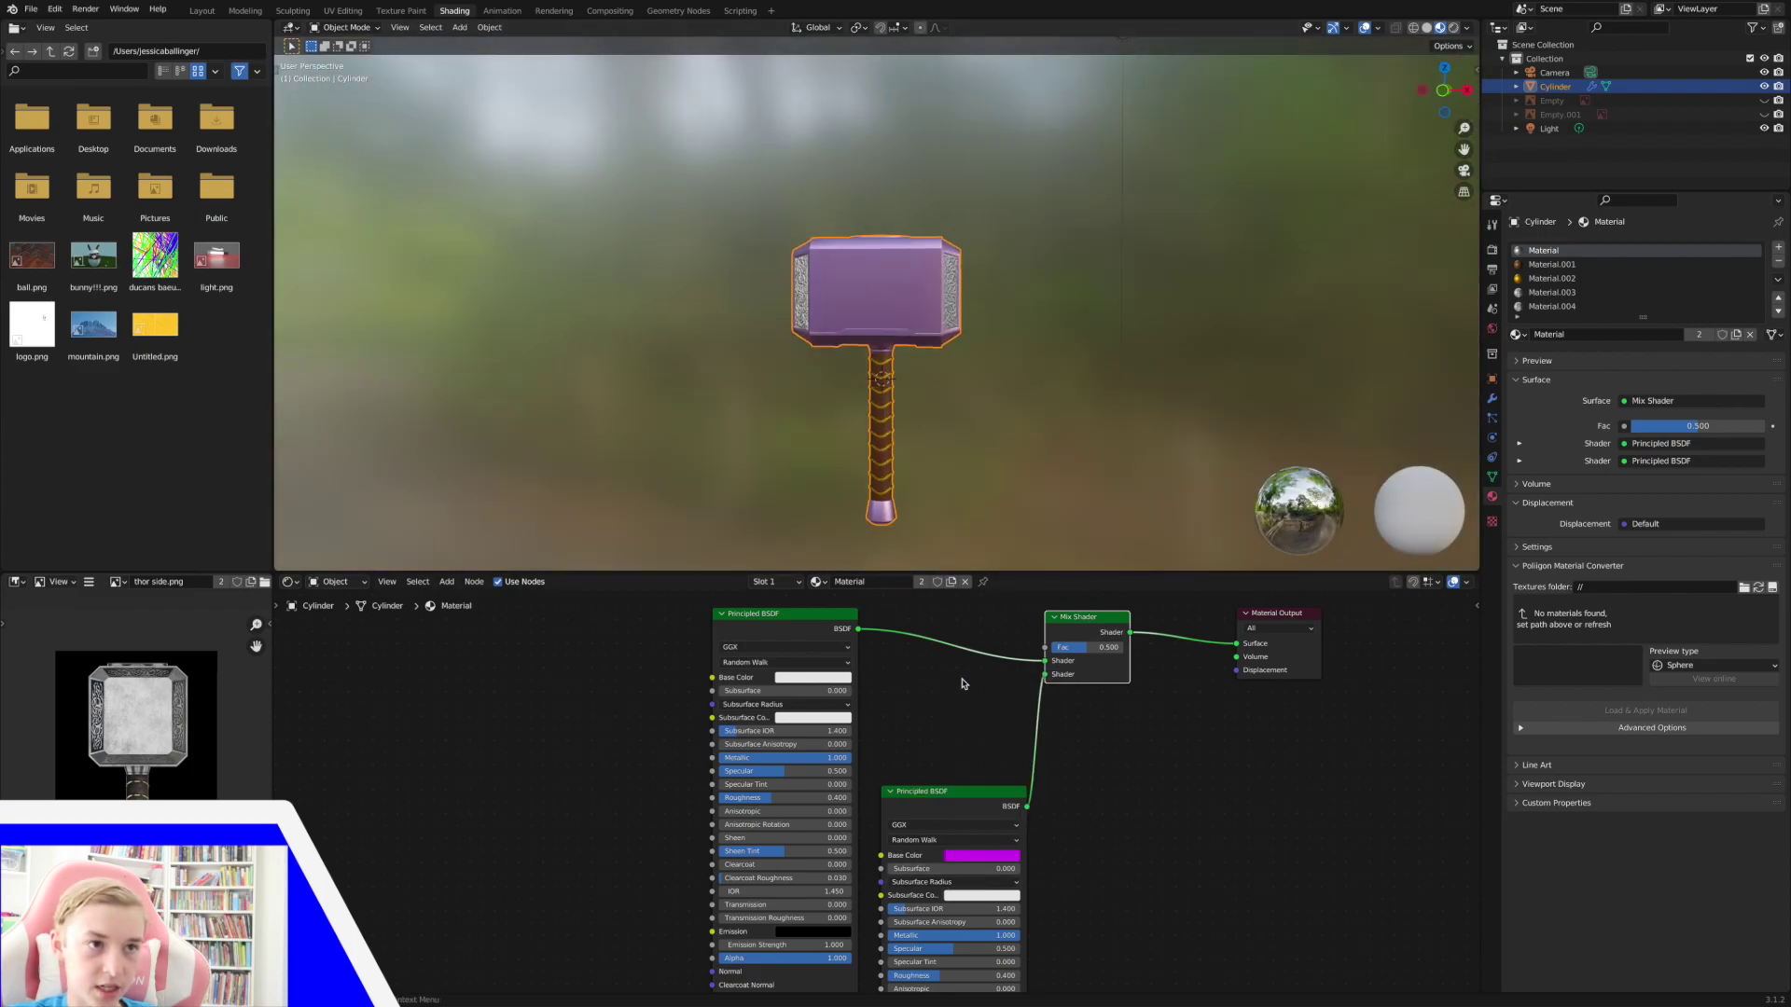
drag(1096, 647, 1036, 647)
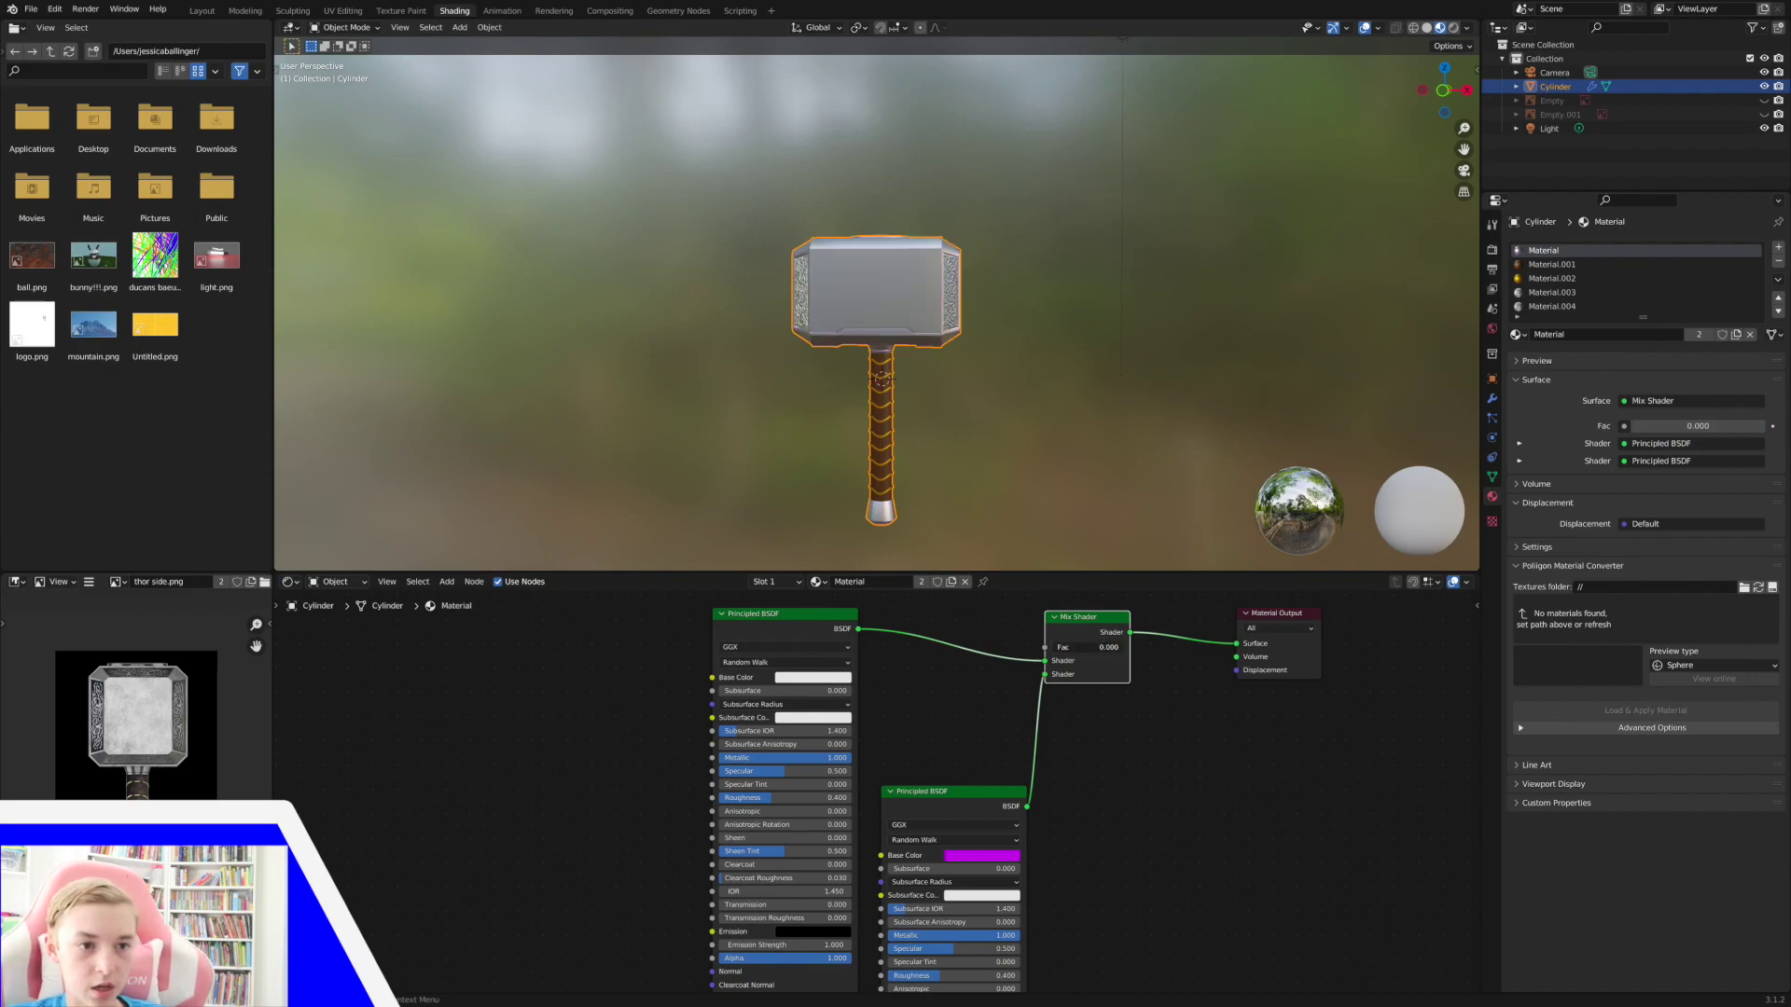
drag(1641, 427, 1697, 426)
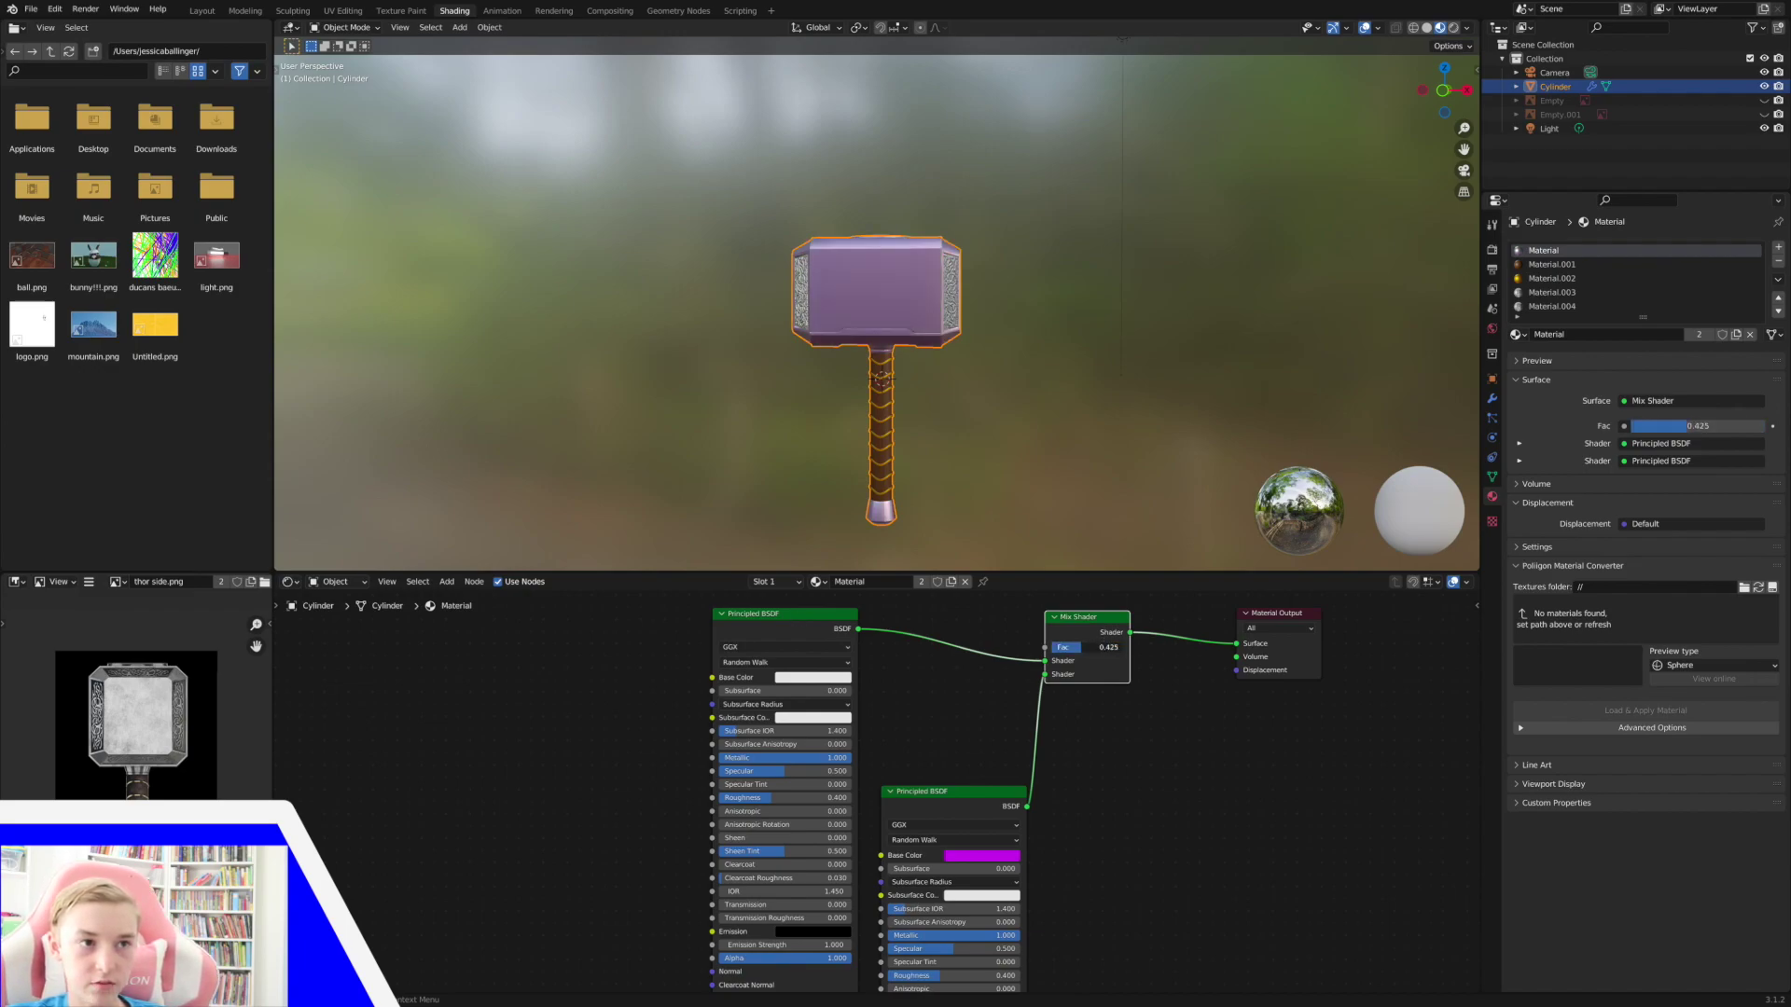
Set the duplicated Principled BSDF's Base Color to black, Metallic to 0 and Roughness to about 0.26.
click(1001, 858)
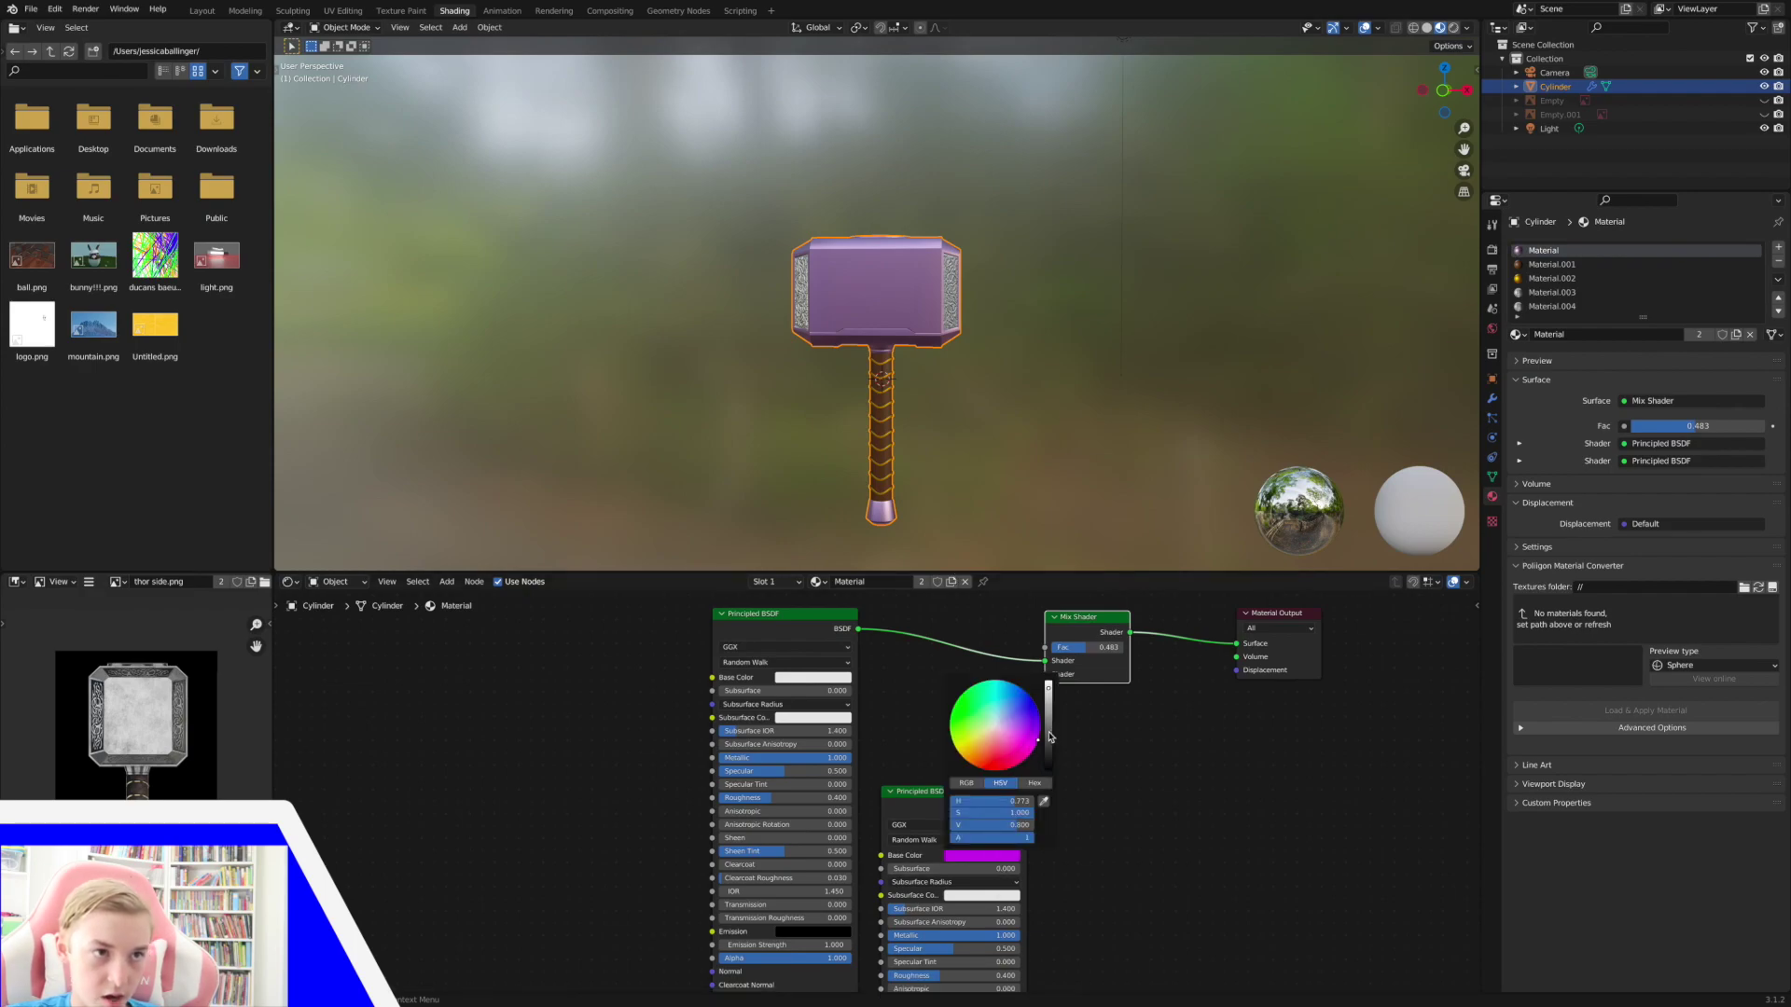
drag(1049, 737, 1048, 770)
middle_drag(844, 386, 1000, 471)
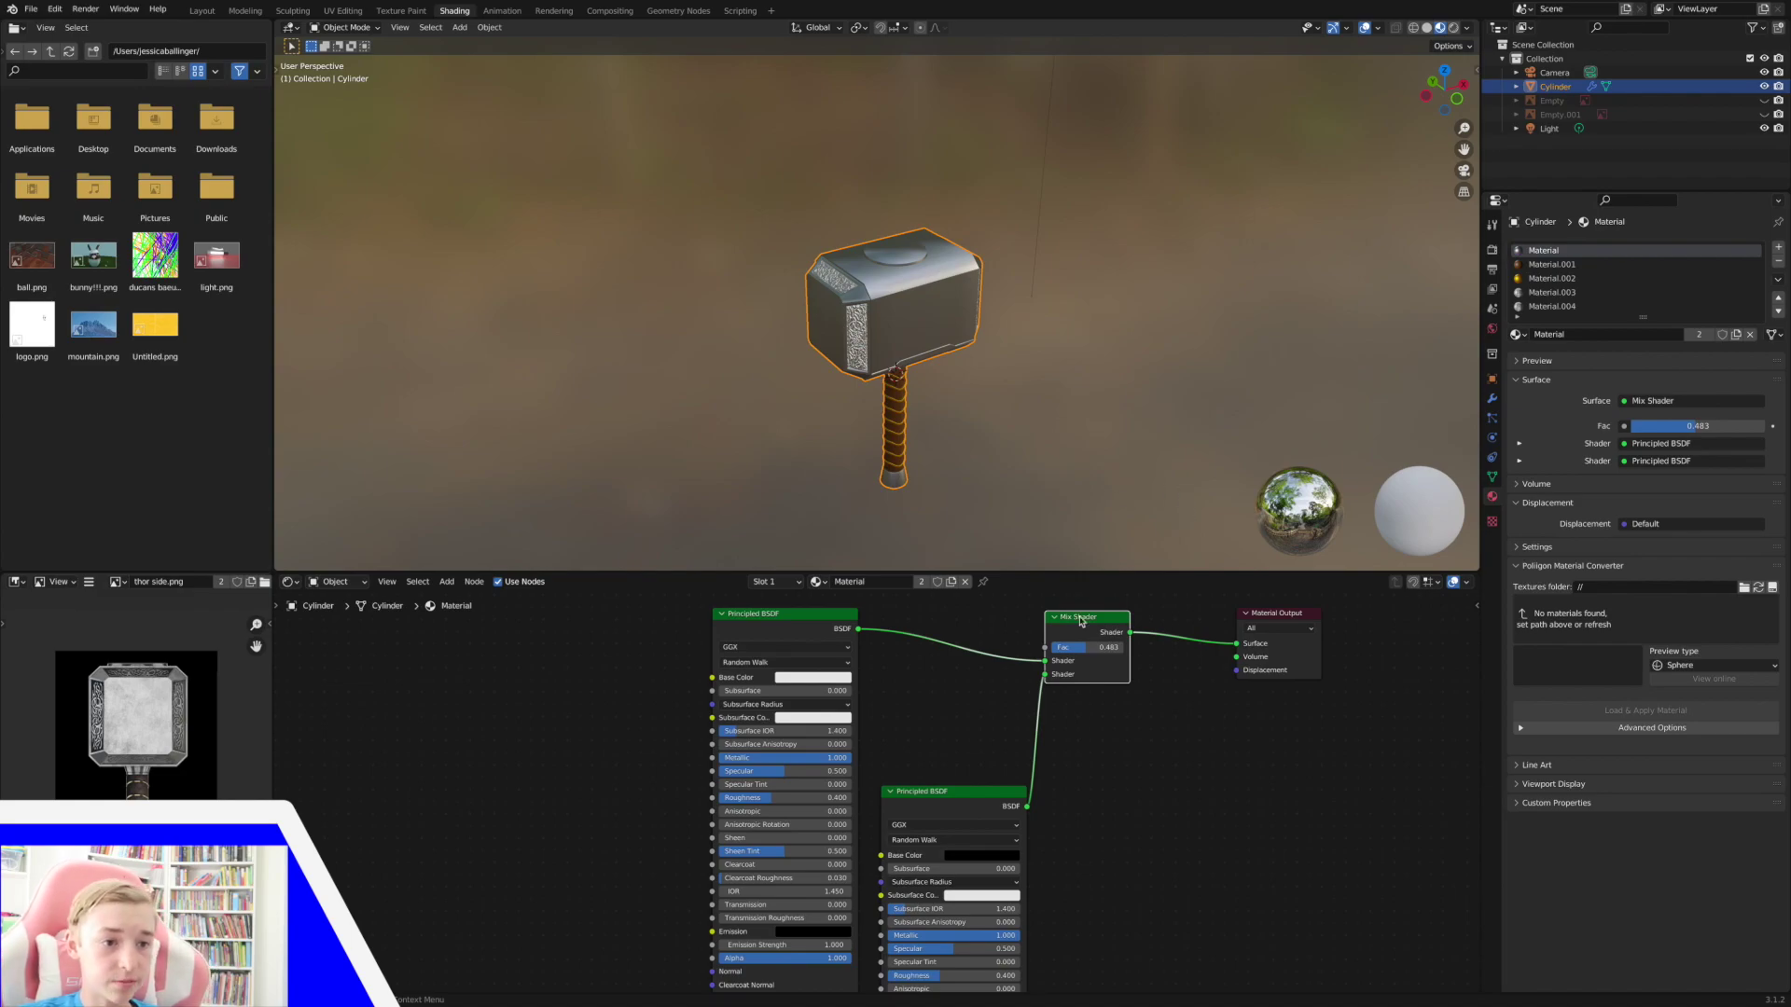
scroll(1026, 793, down, 3)
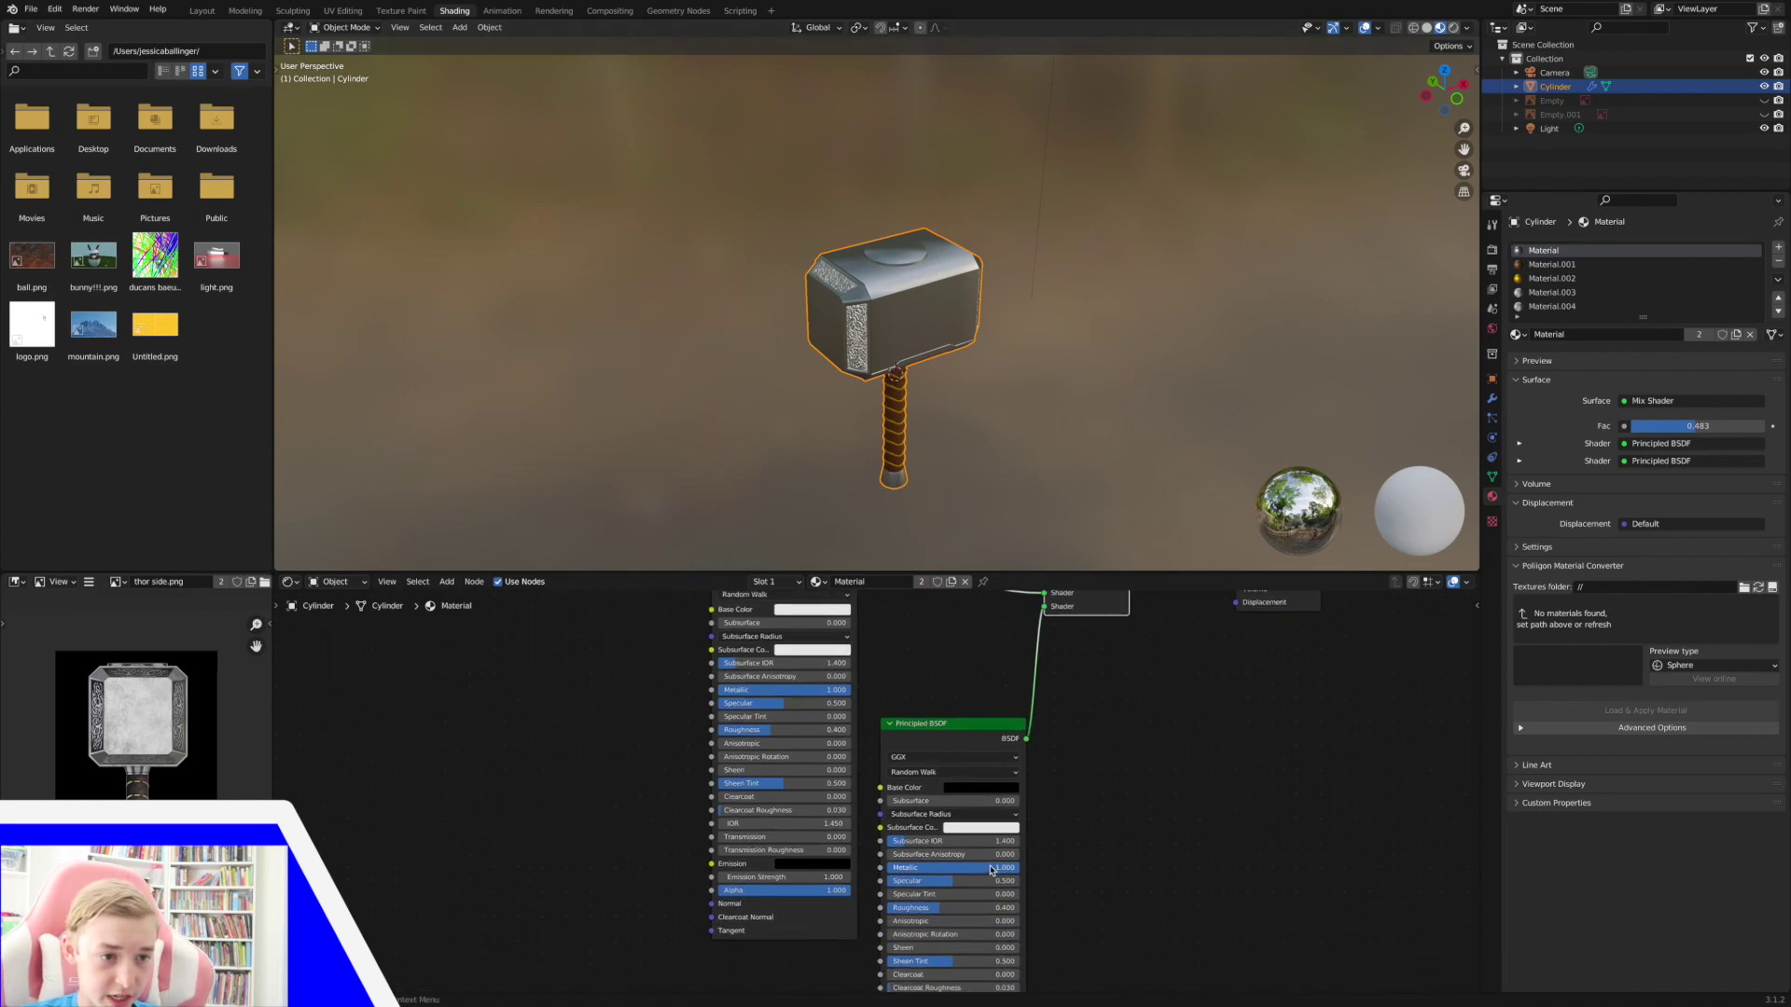
drag(992, 870, 890, 870)
scroll(952, 933, down, 4)
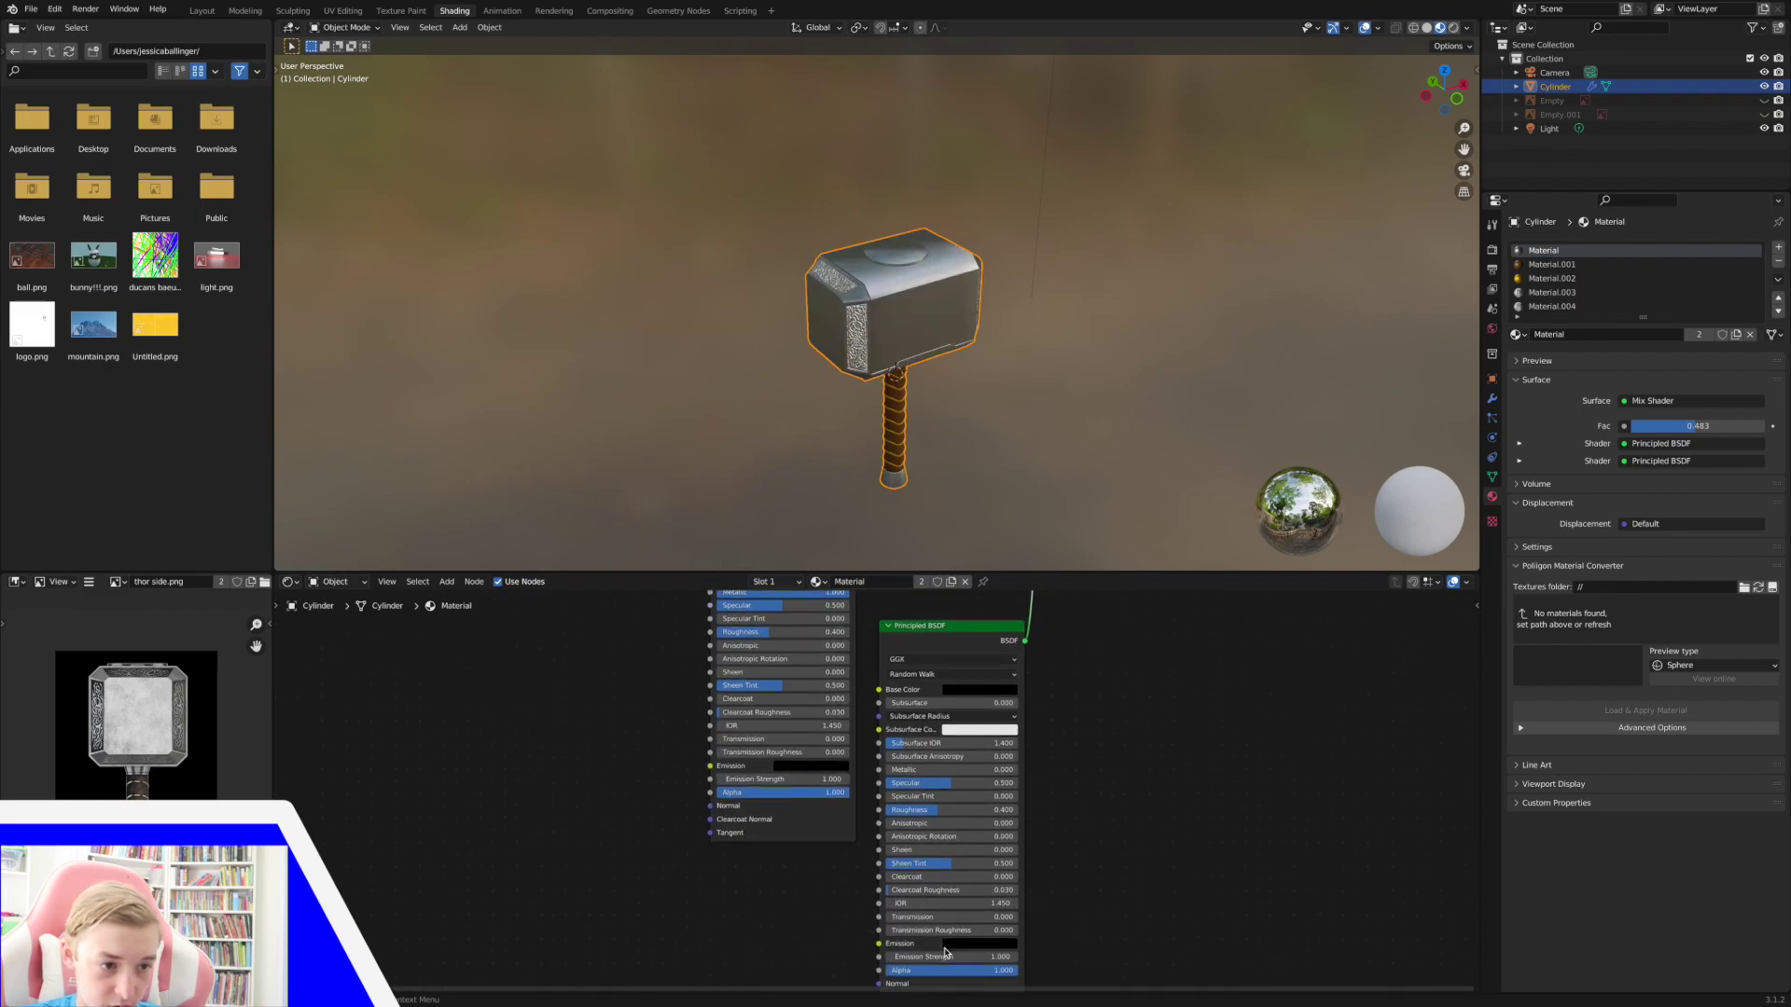
drag(970, 809, 932, 809)
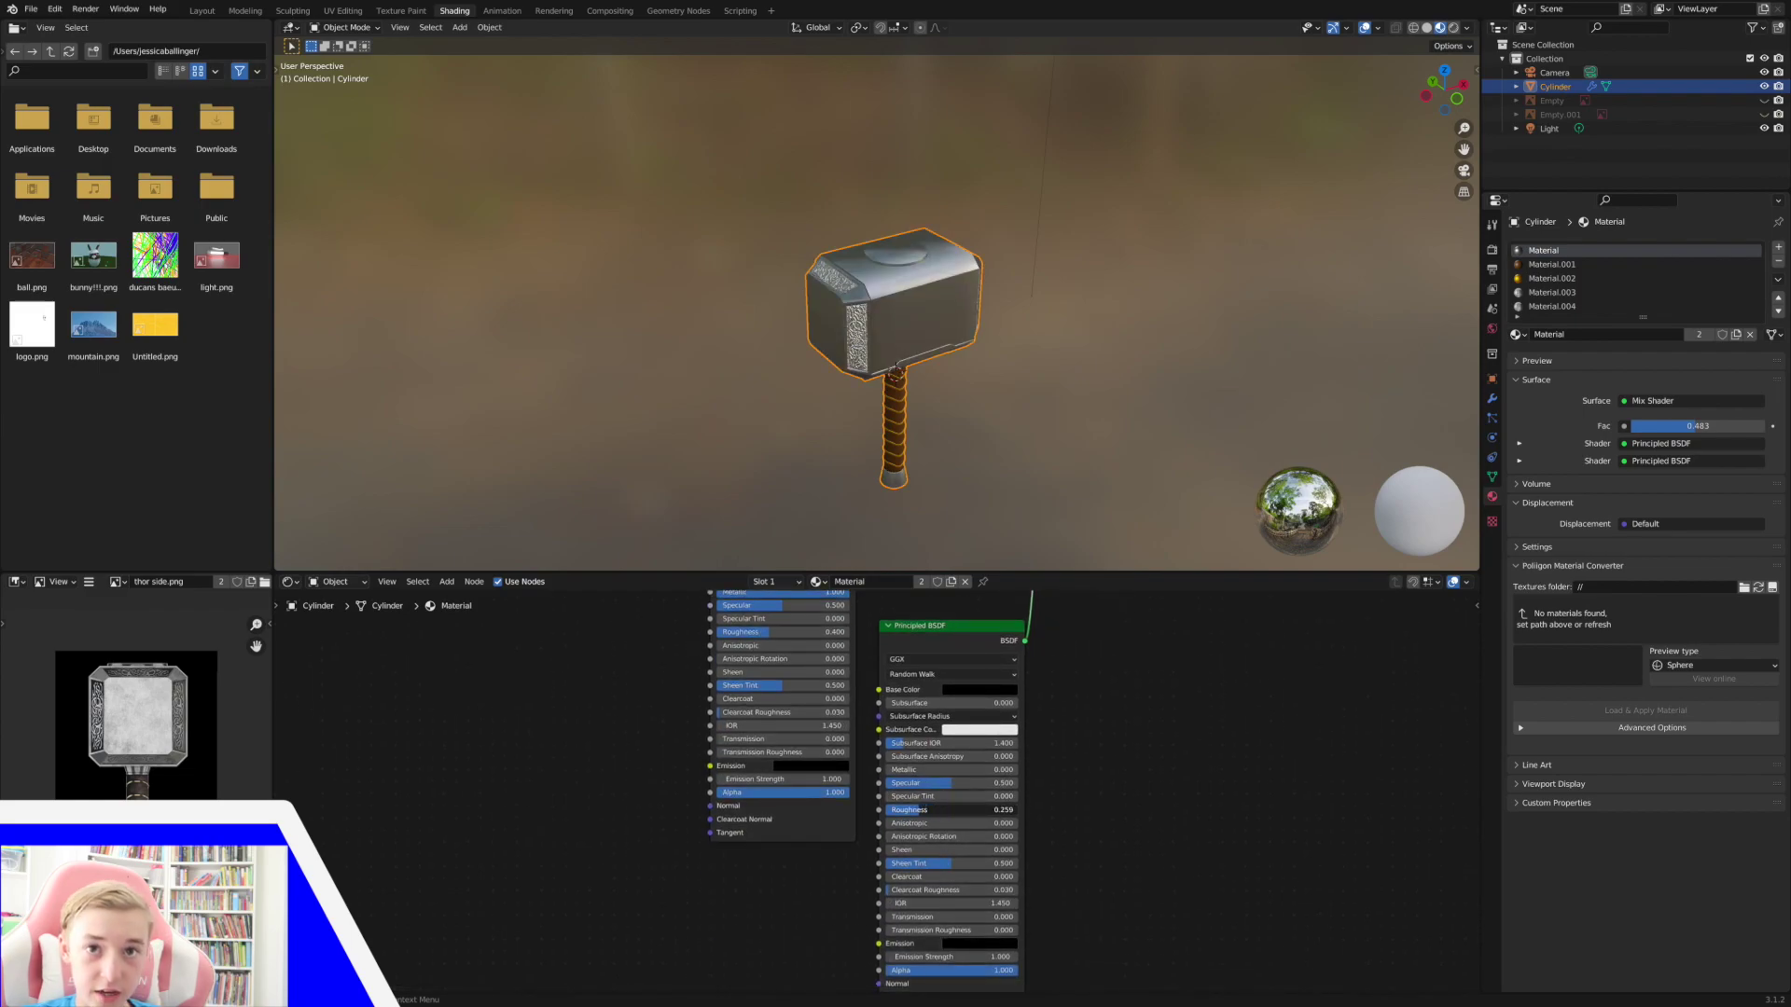
Compare the two shaders by moving the Mix Shader's Fac to 1.000 and back to 0.471.
scroll(1026, 727, up, 8)
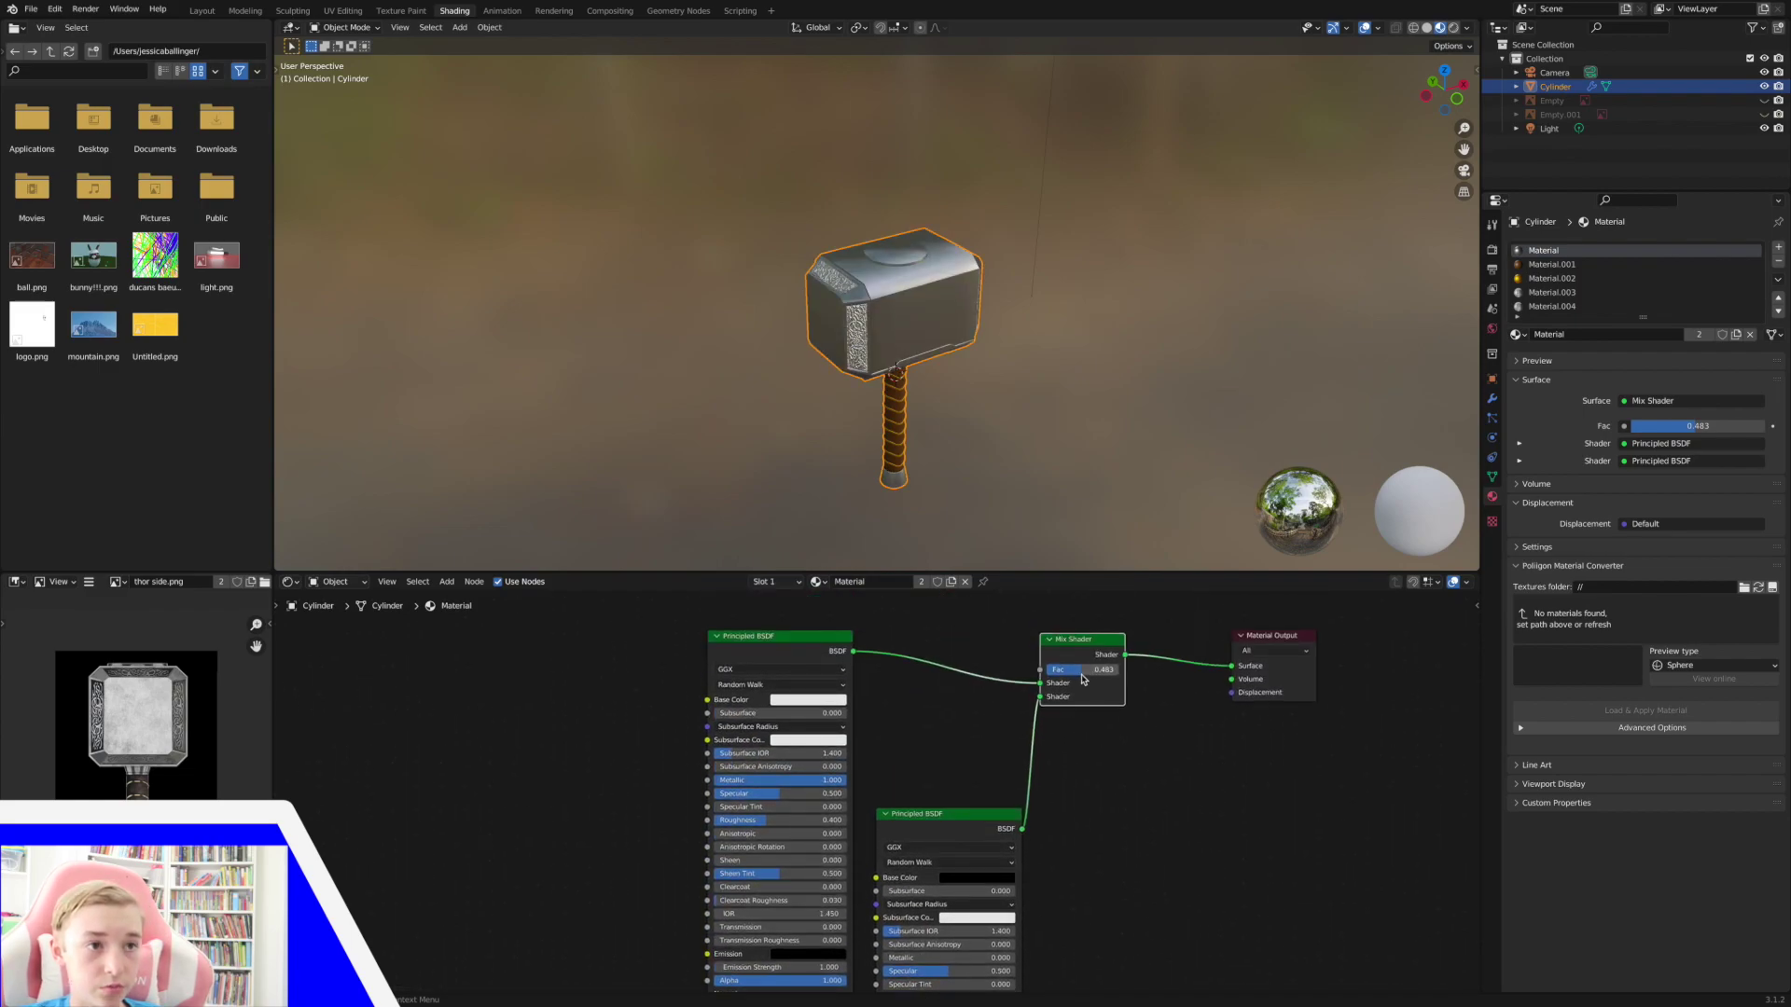
drag(1082, 679, 1124, 679)
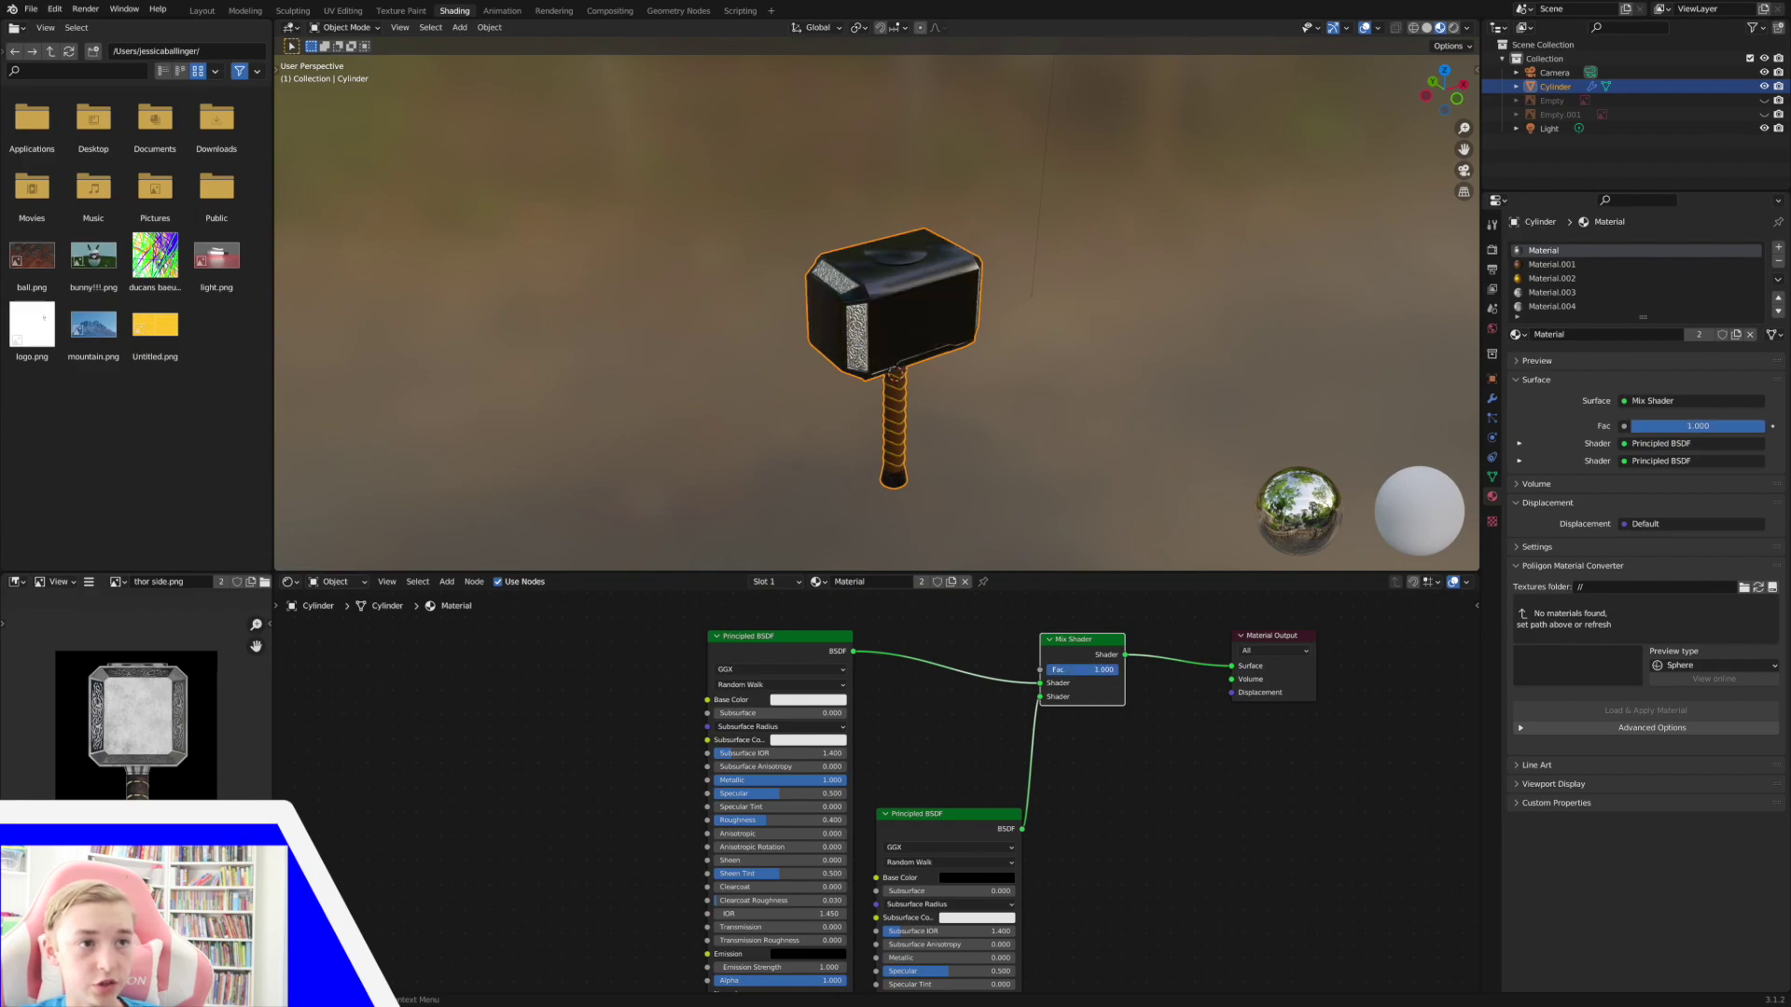
scroll(965, 674, up, 3)
drag(1083, 745, 1044, 744)
scroll(1033, 684, up, 1)
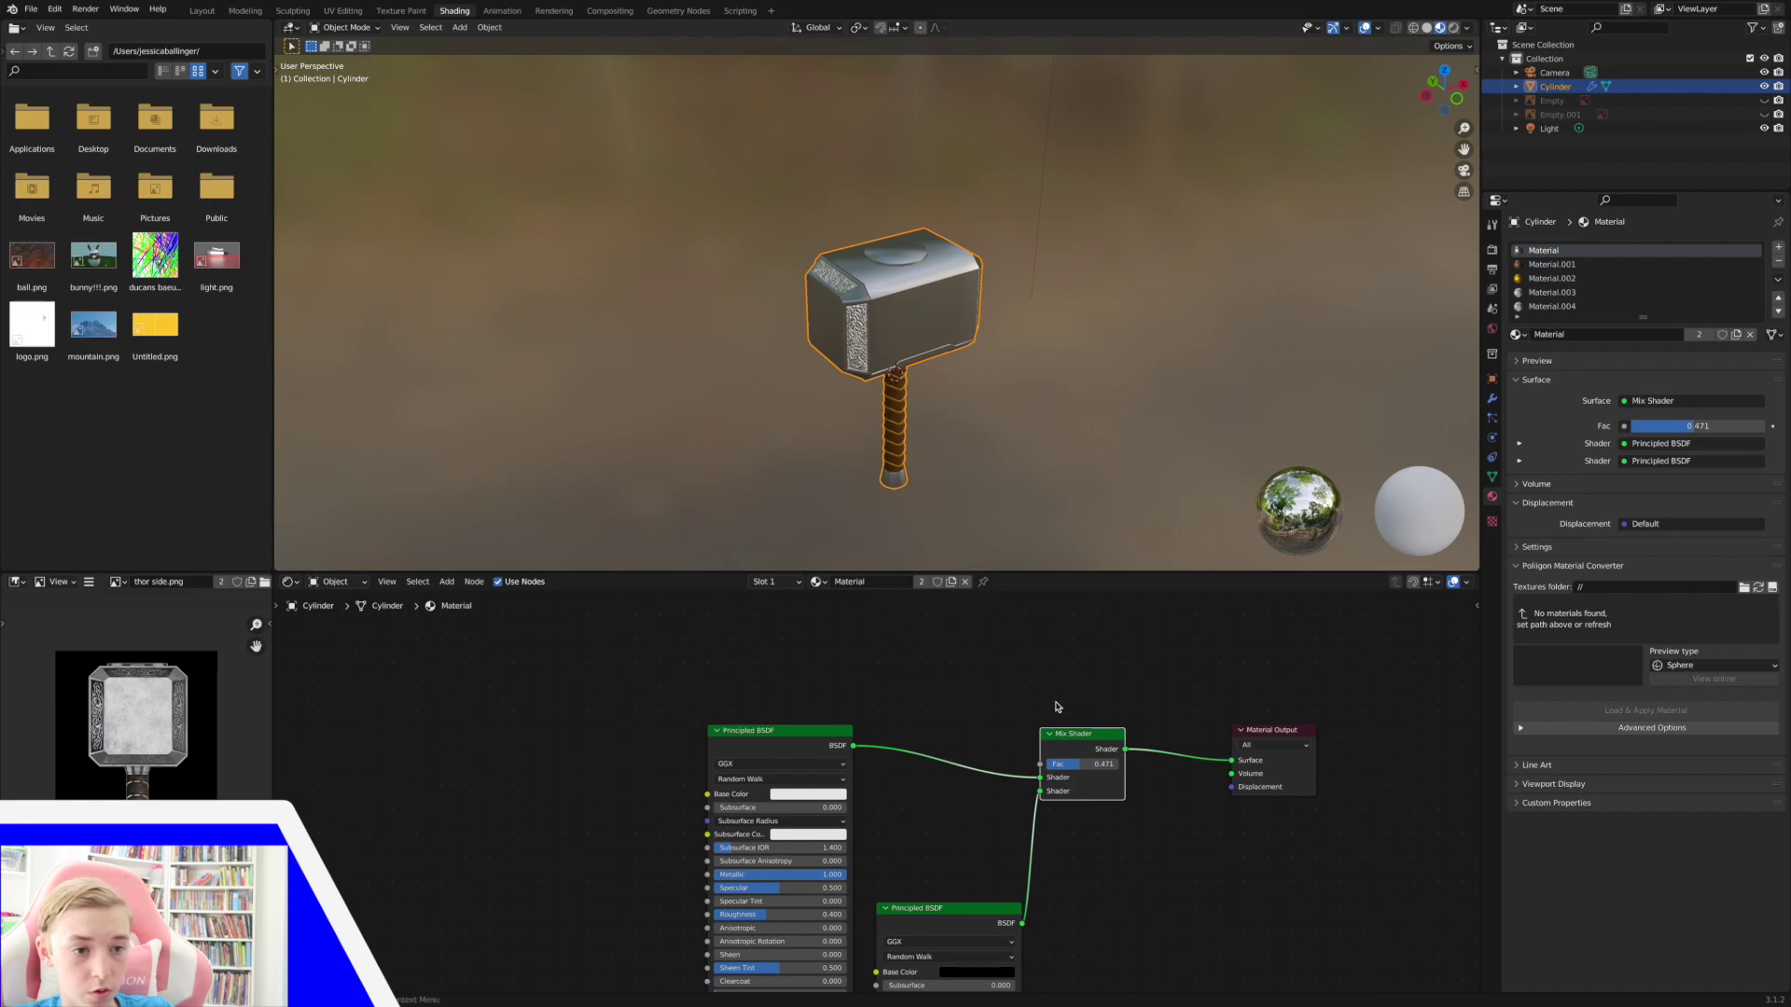
Set the Mix Shader's Fac to exactly 0.5.
click(1099, 763)
text(0)
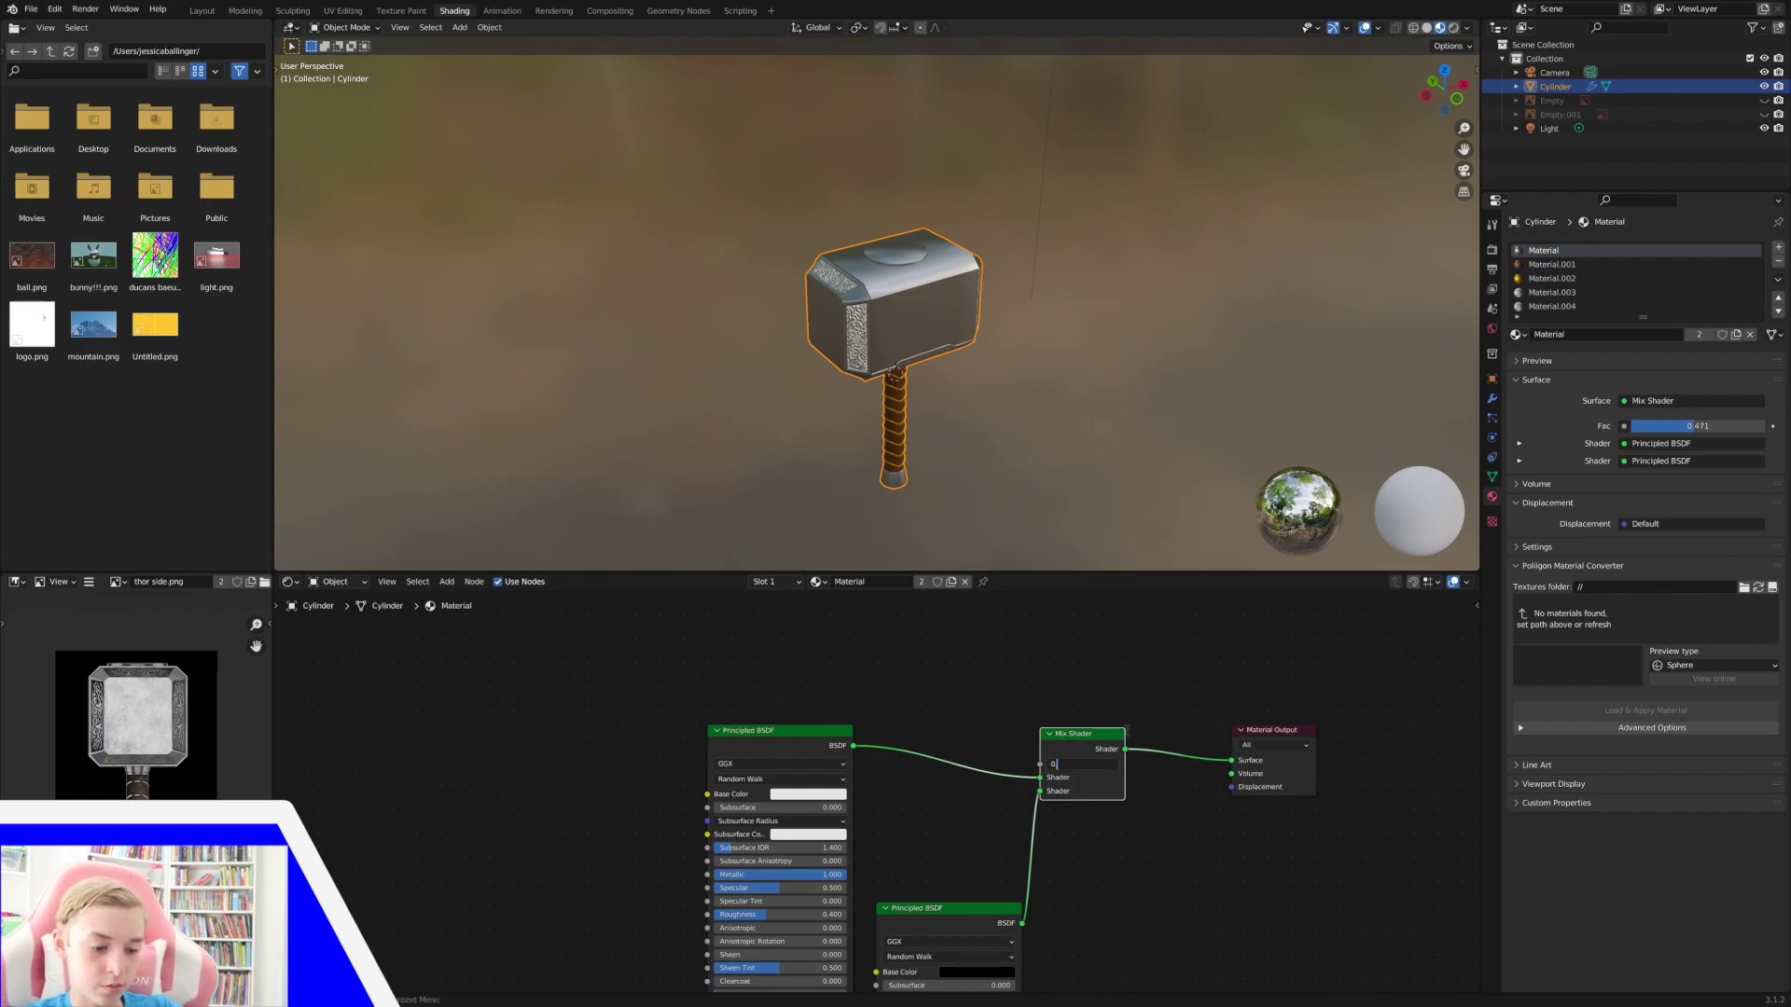
text(.5)
key(Return)
scroll(1042, 679, up, 2)
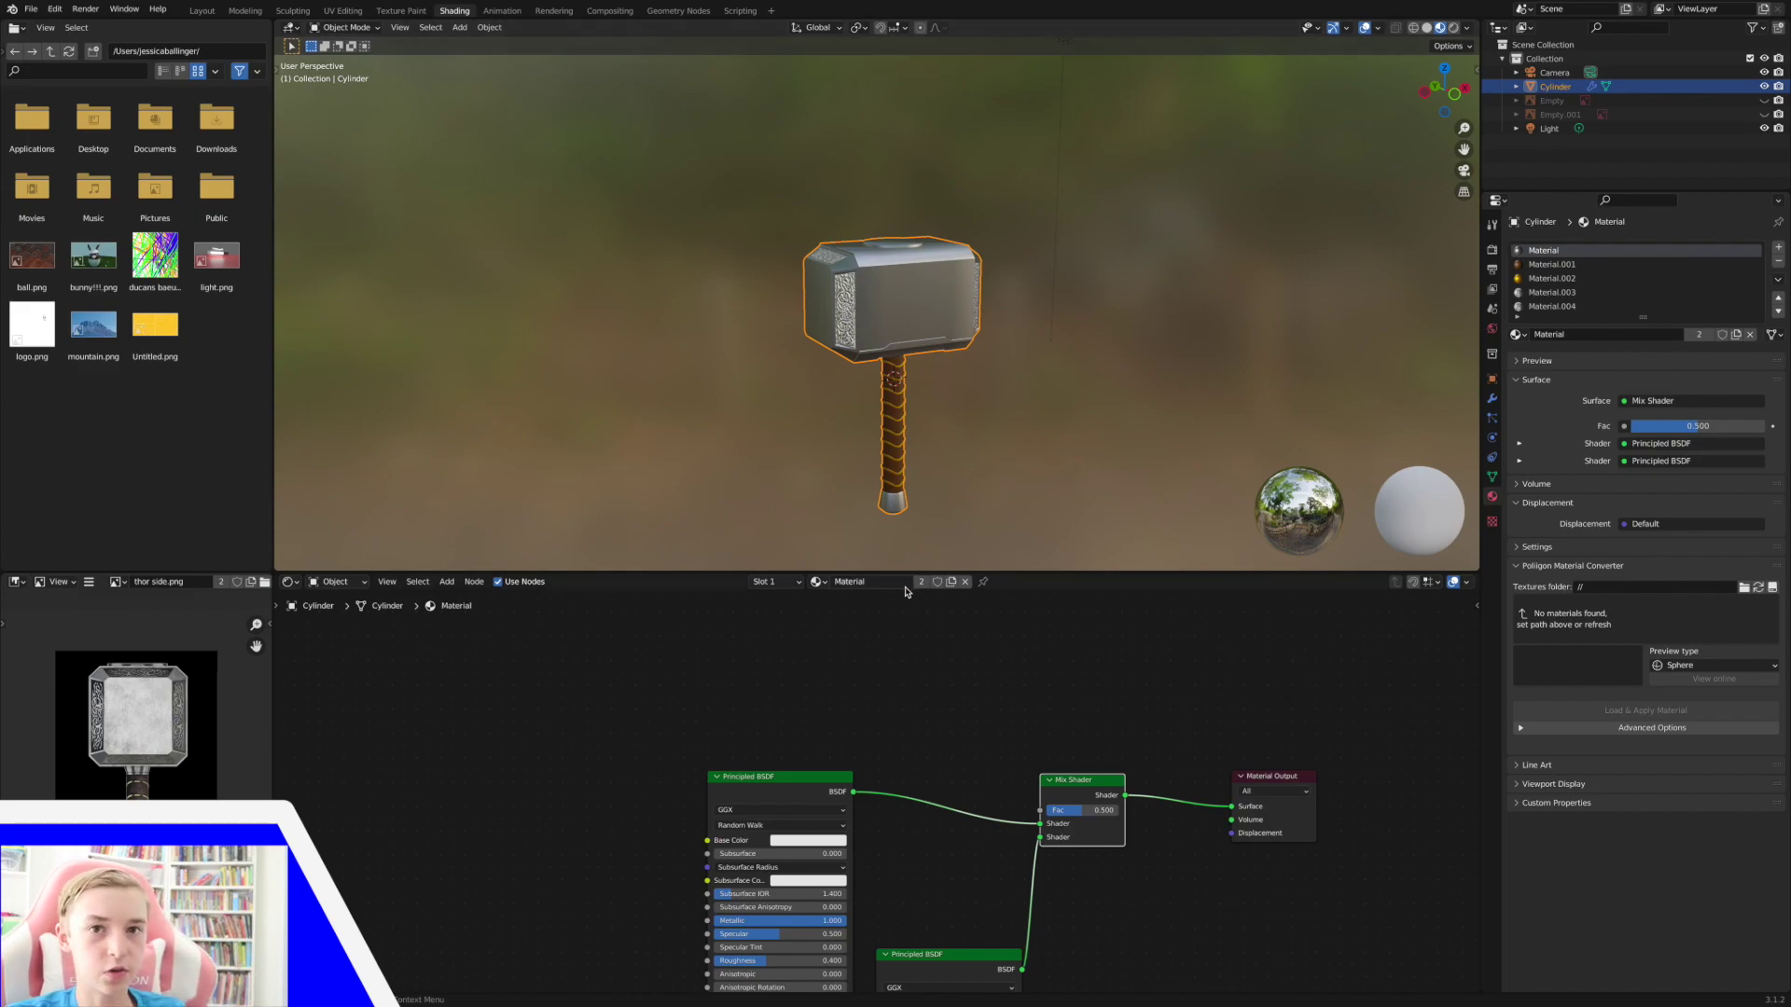
Add a ColorRamp node above the Principled BSDF and link its Color output to the Mix Shader's Fac.
scroll(916, 653, up, 1)
scroll(919, 643, left, 1)
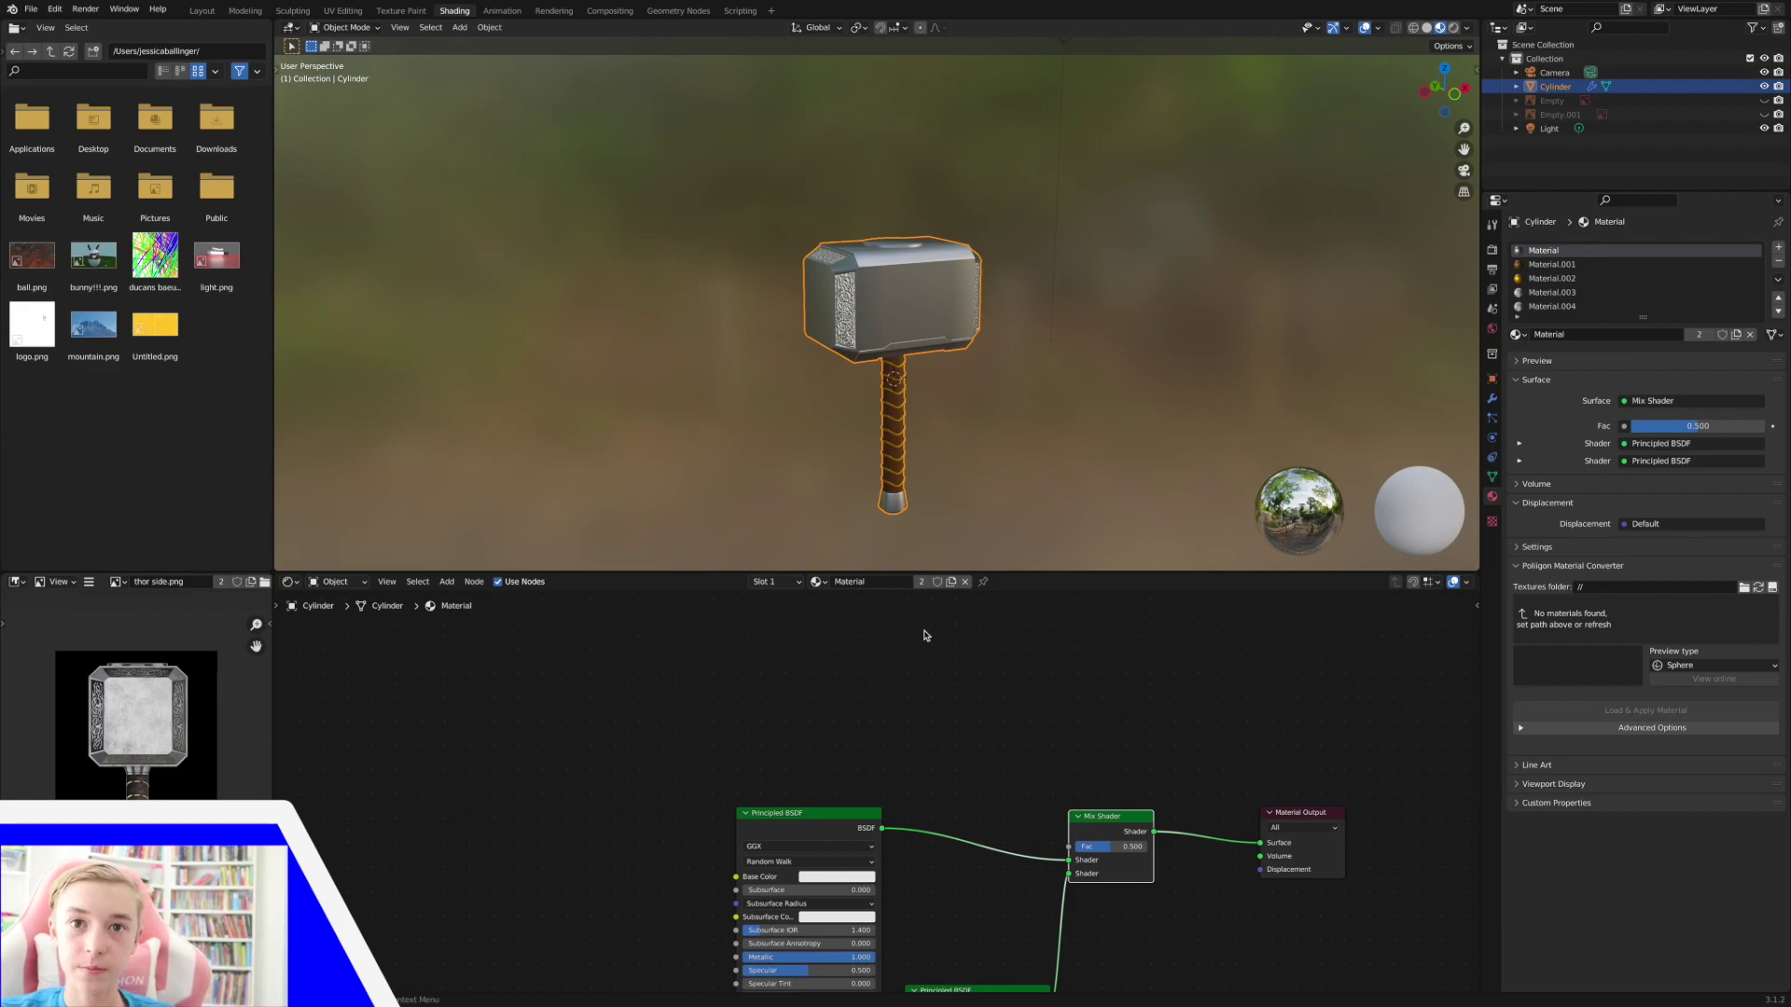
key(shift+a)
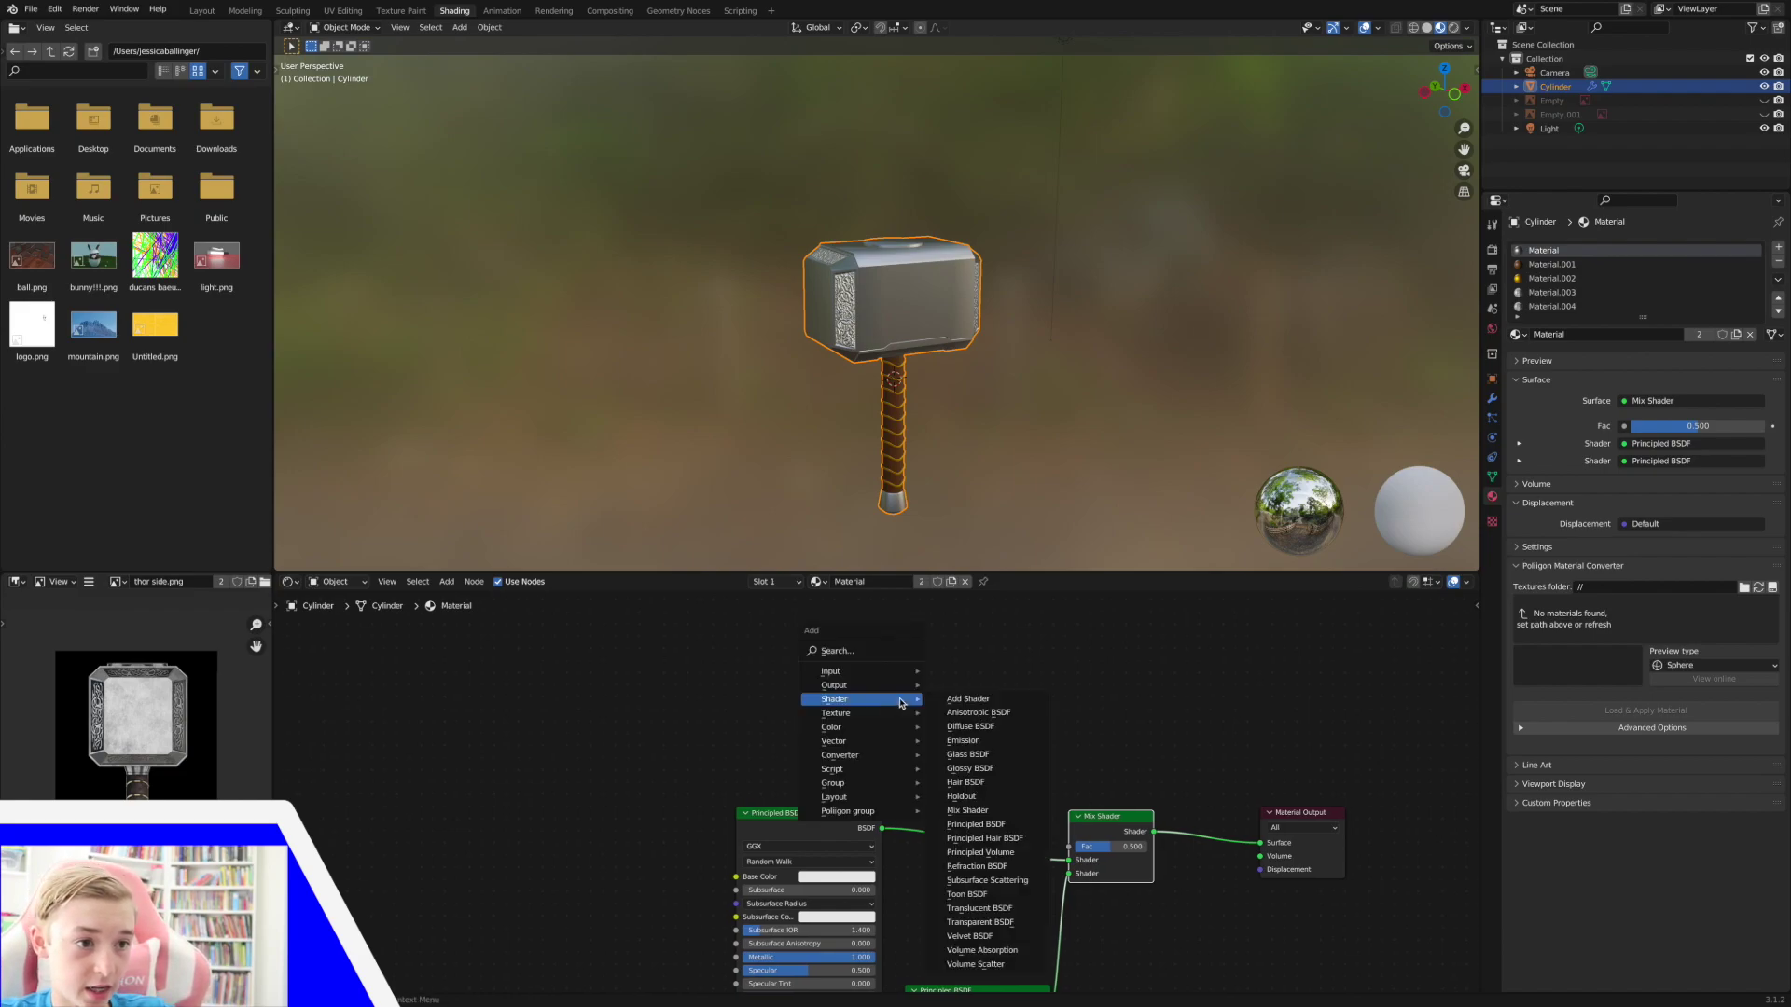
mouse_move(887, 692)
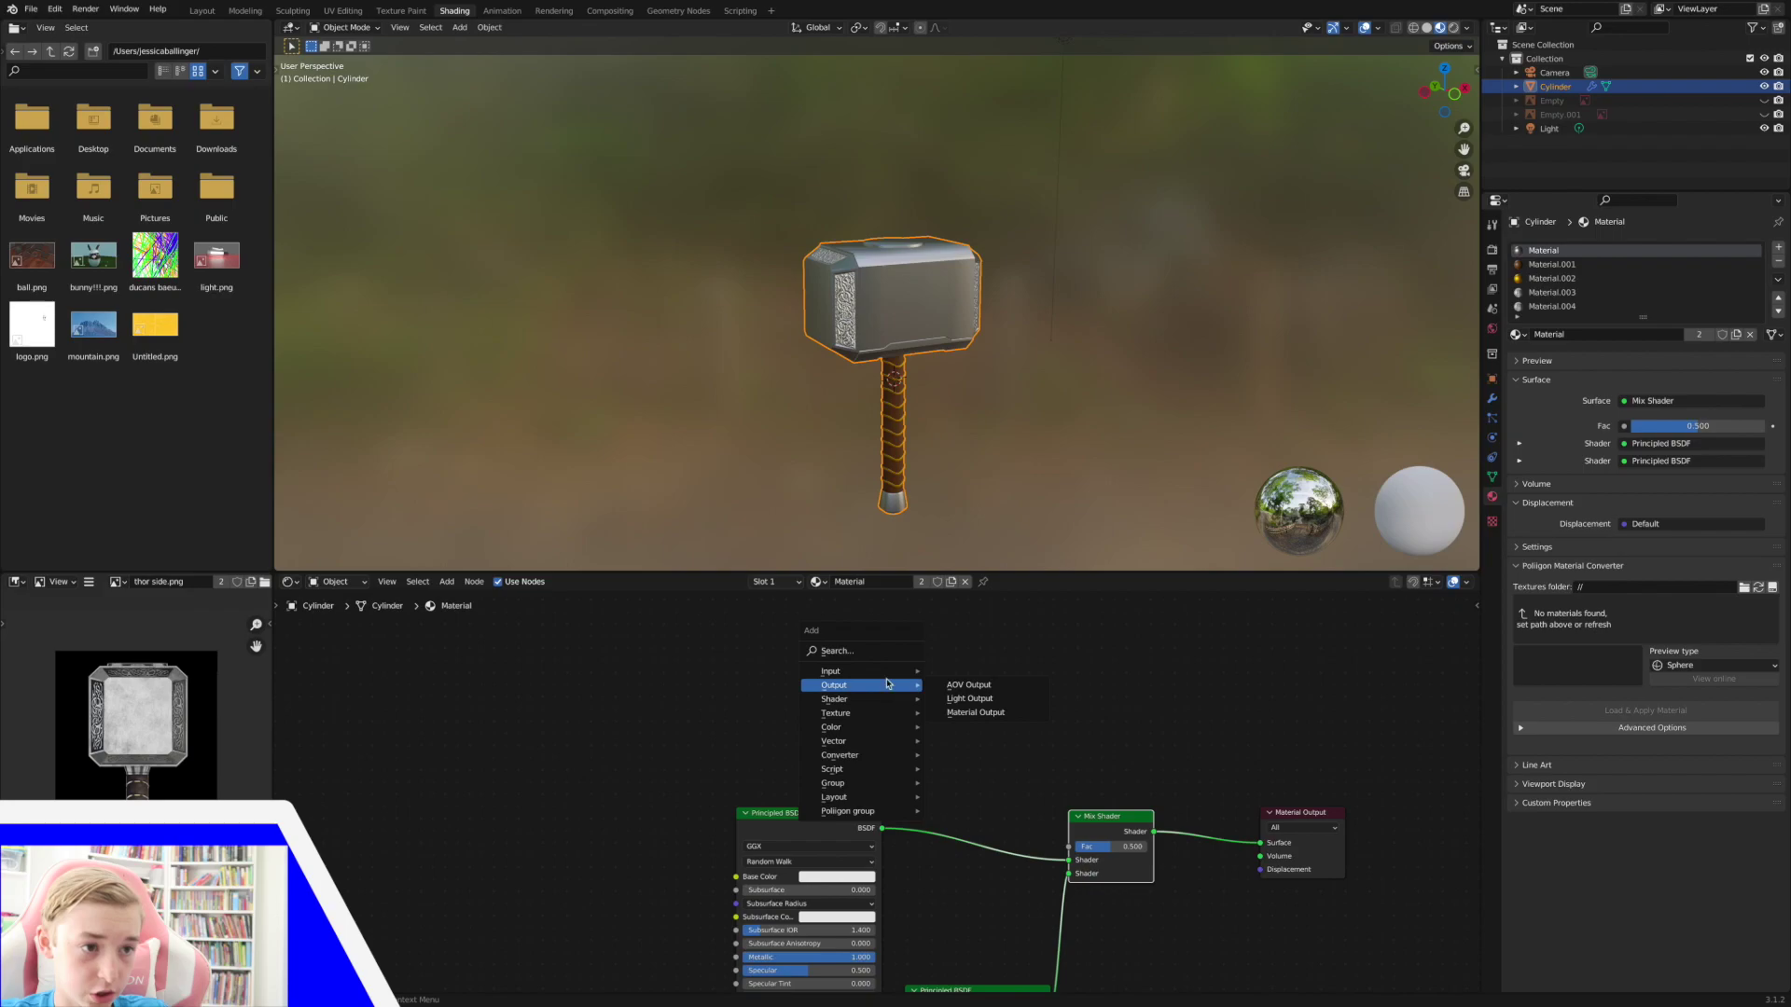
mouse_move(891, 758)
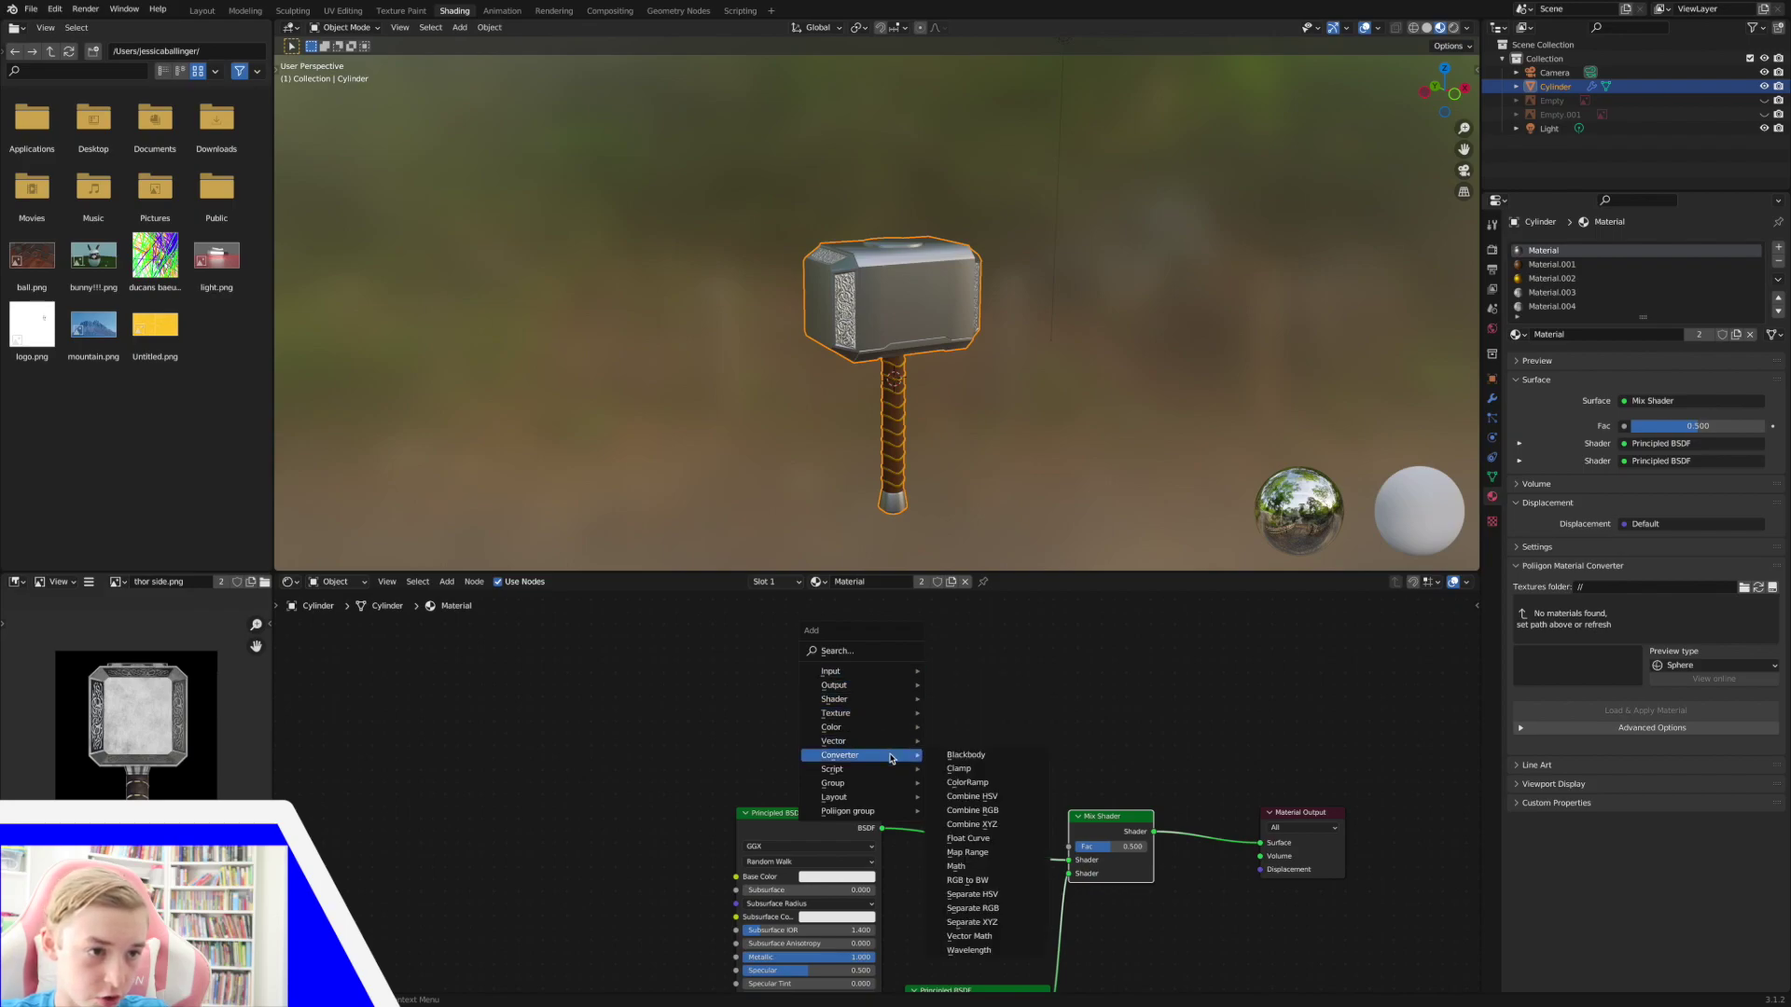
click(968, 783)
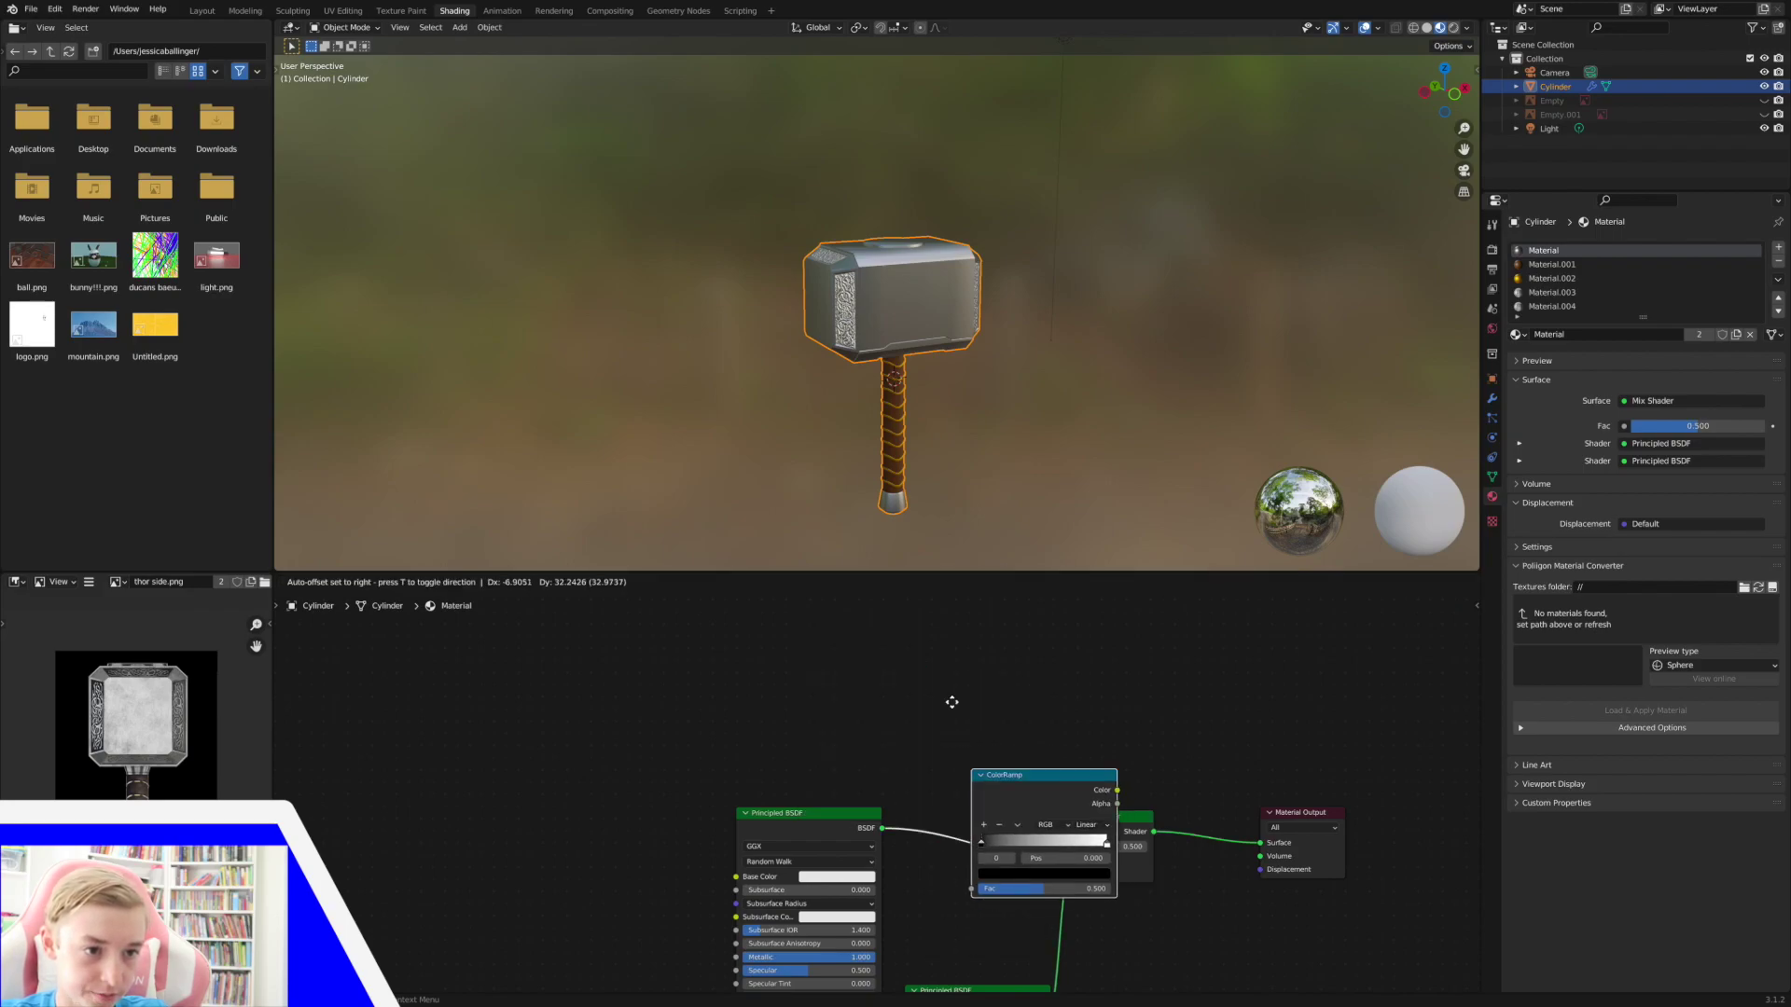
click(833, 682)
drag(977, 699, 1070, 892)
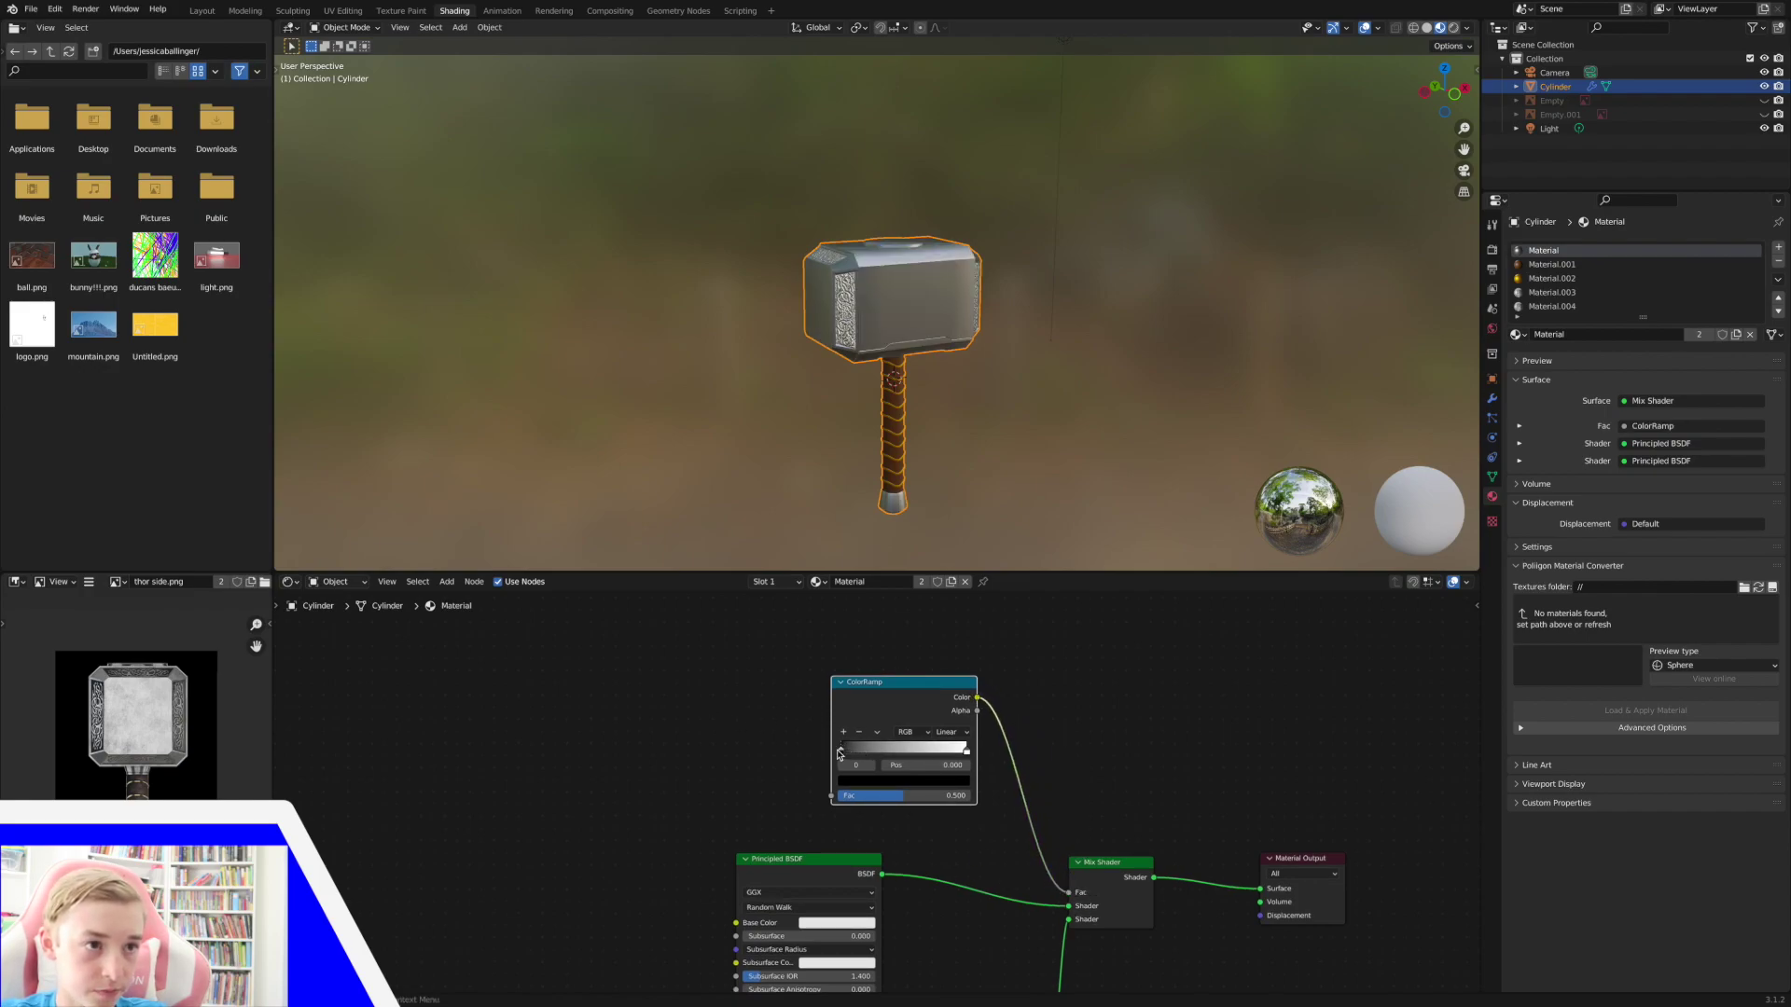
Shift the ColorRamp's white stop slightly inward to about 0.984 and select the black stop.
mouse_move(838, 754)
mouse_down()
mouse_move(961, 754)
mouse_move(808, 755)
mouse_up()
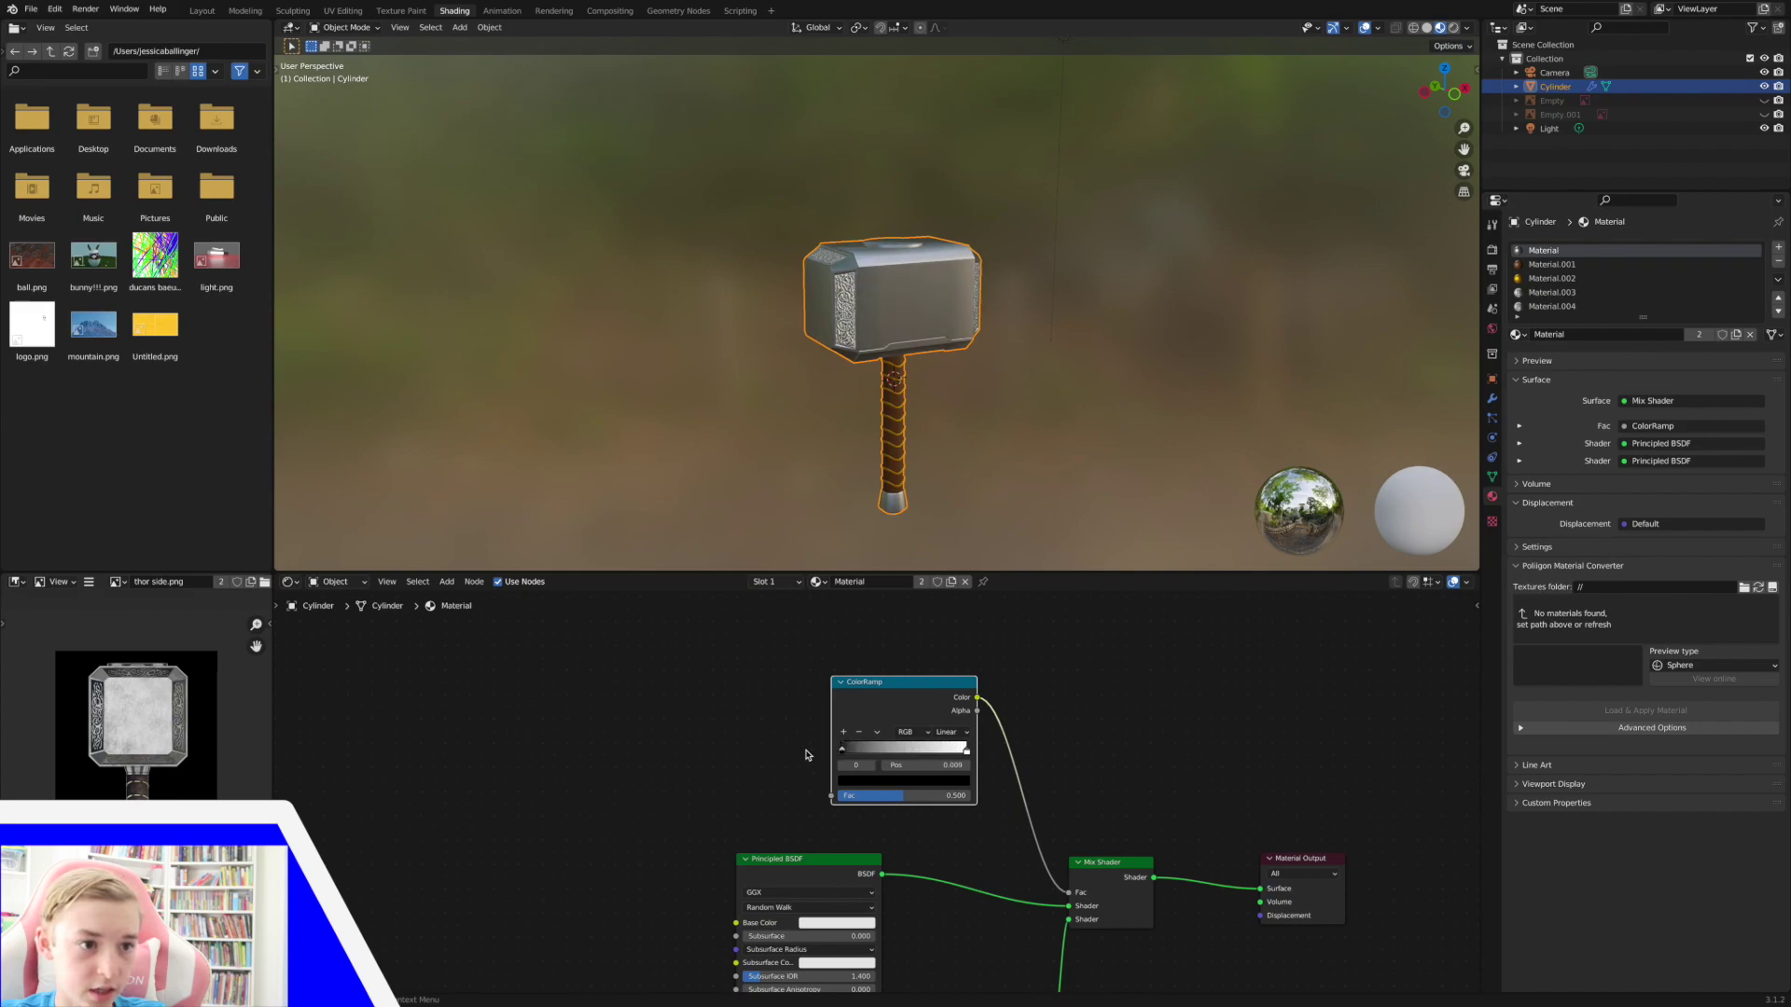
mouse_move(967, 752)
mouse_down()
mouse_move(909, 753)
mouse_move(964, 754)
mouse_up()
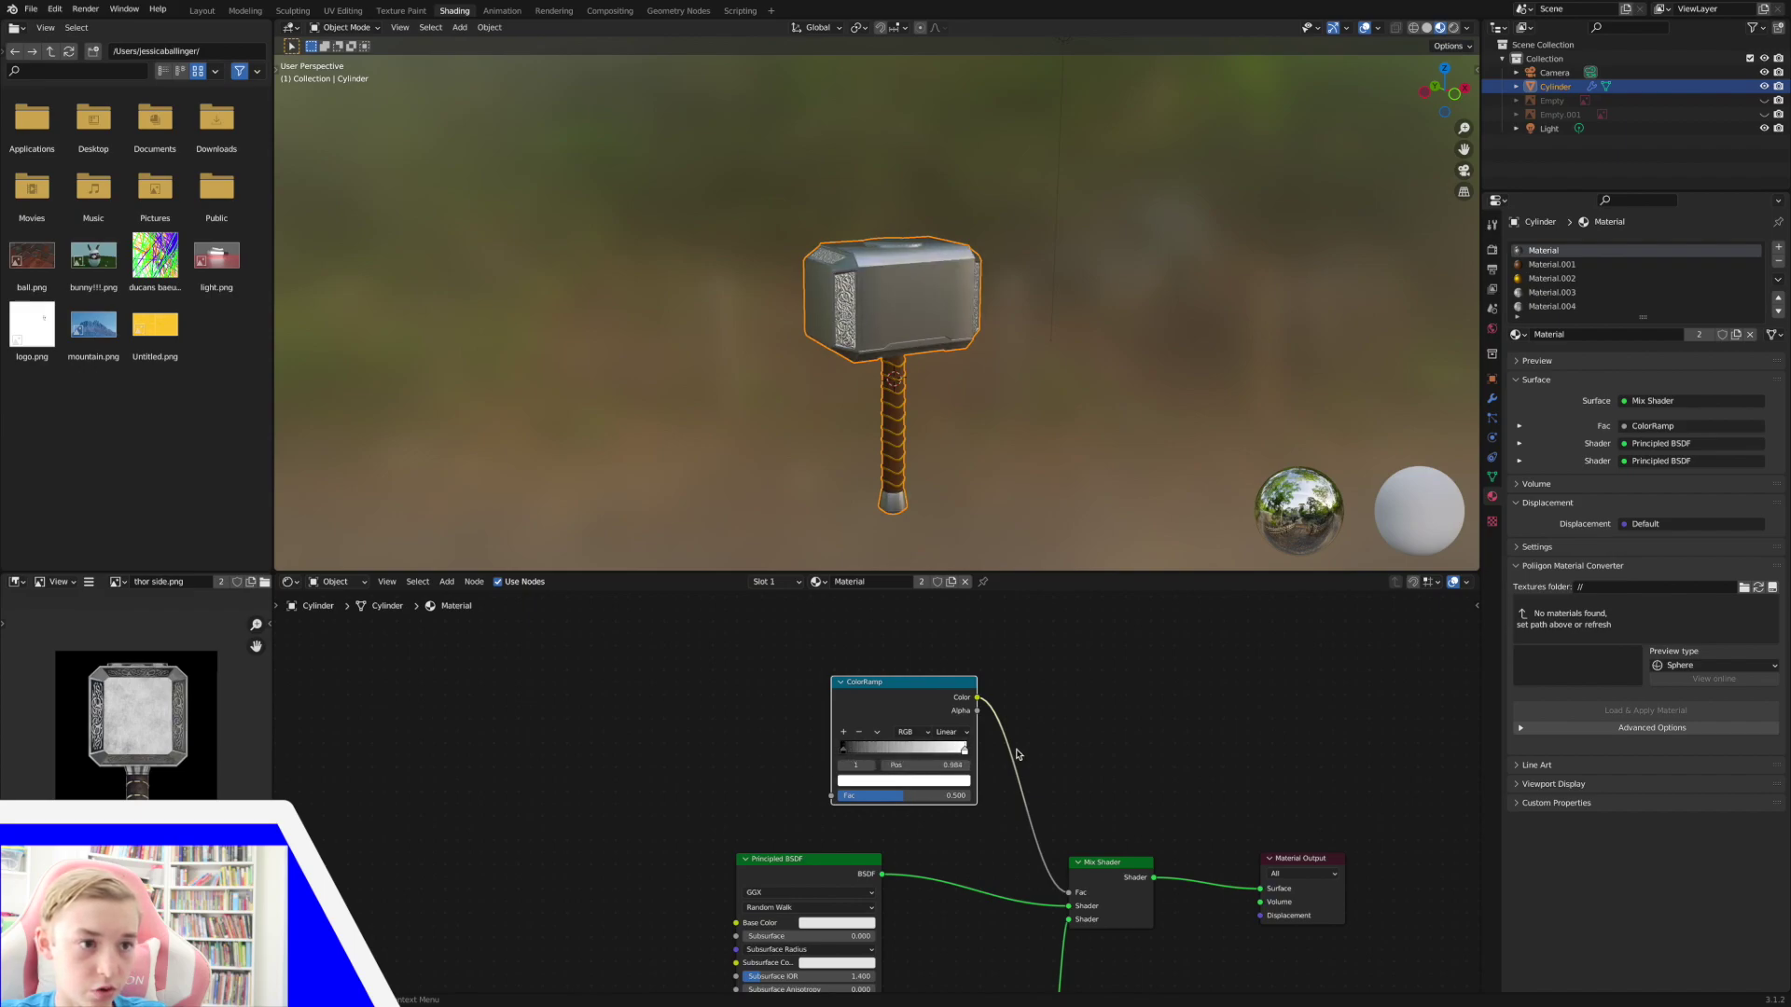
click(844, 752)
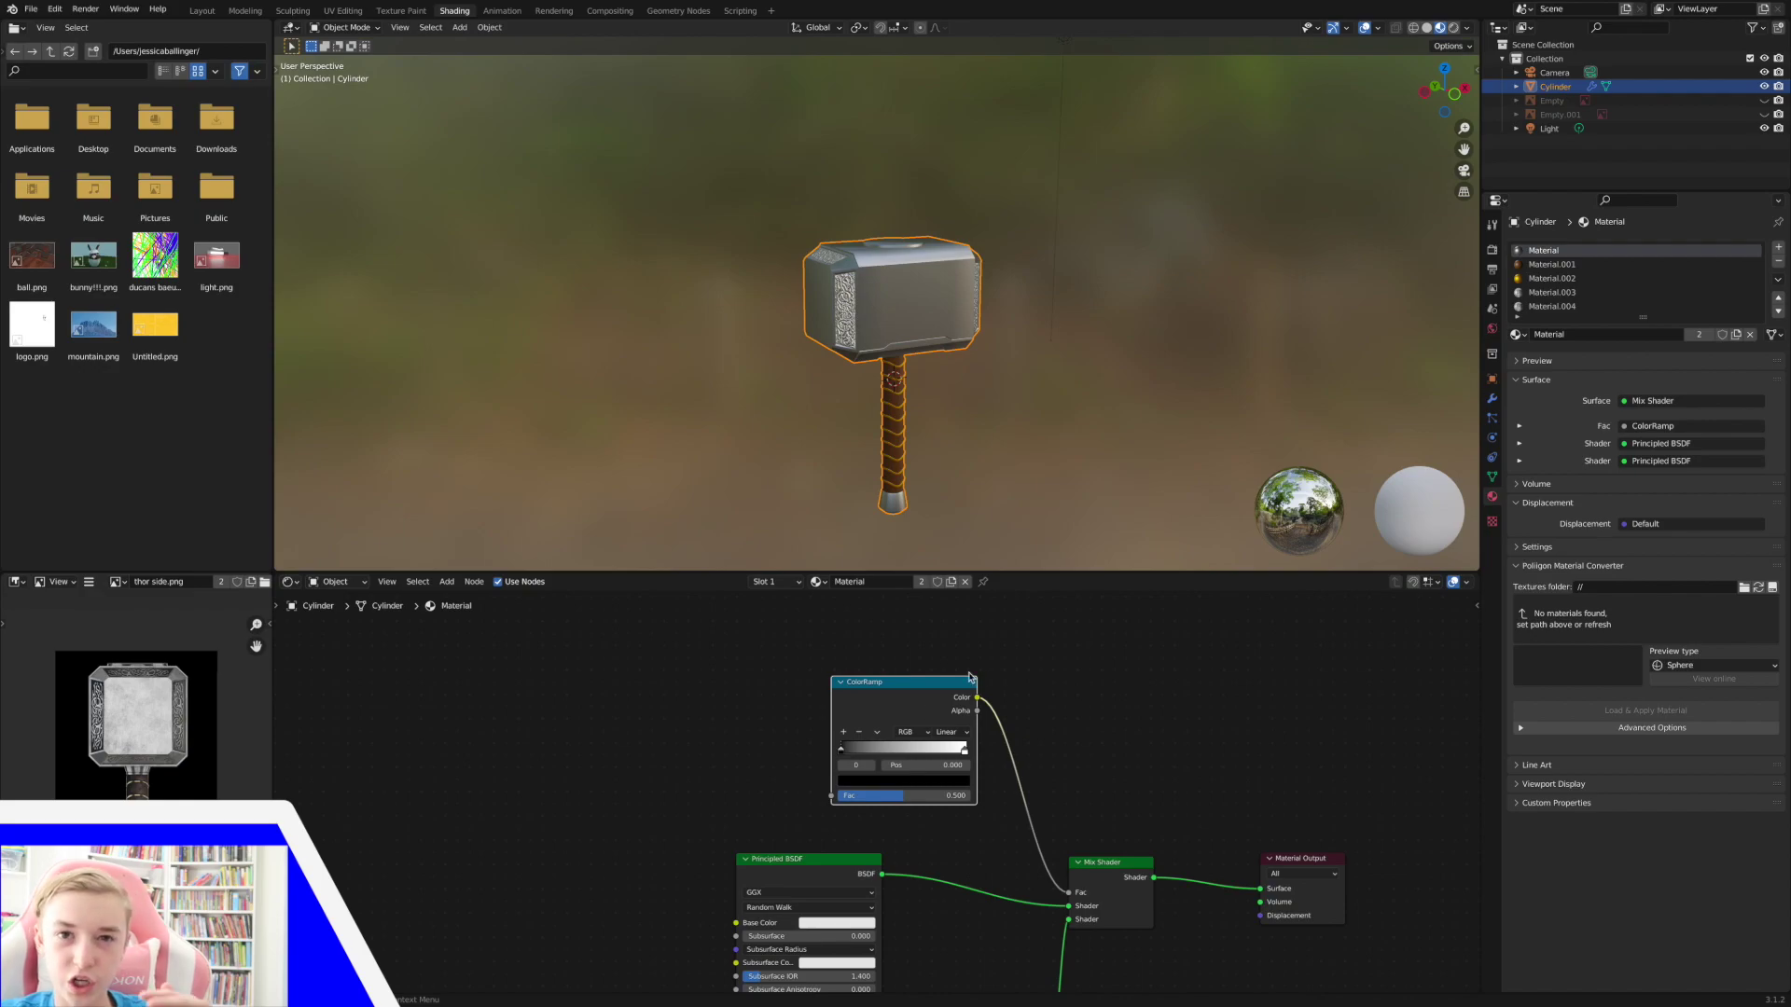
Add a Noise Texture node beside the ColorRamp and link its Fac output to the ColorRamp's Fac input.
scroll(764, 788, left, 3)
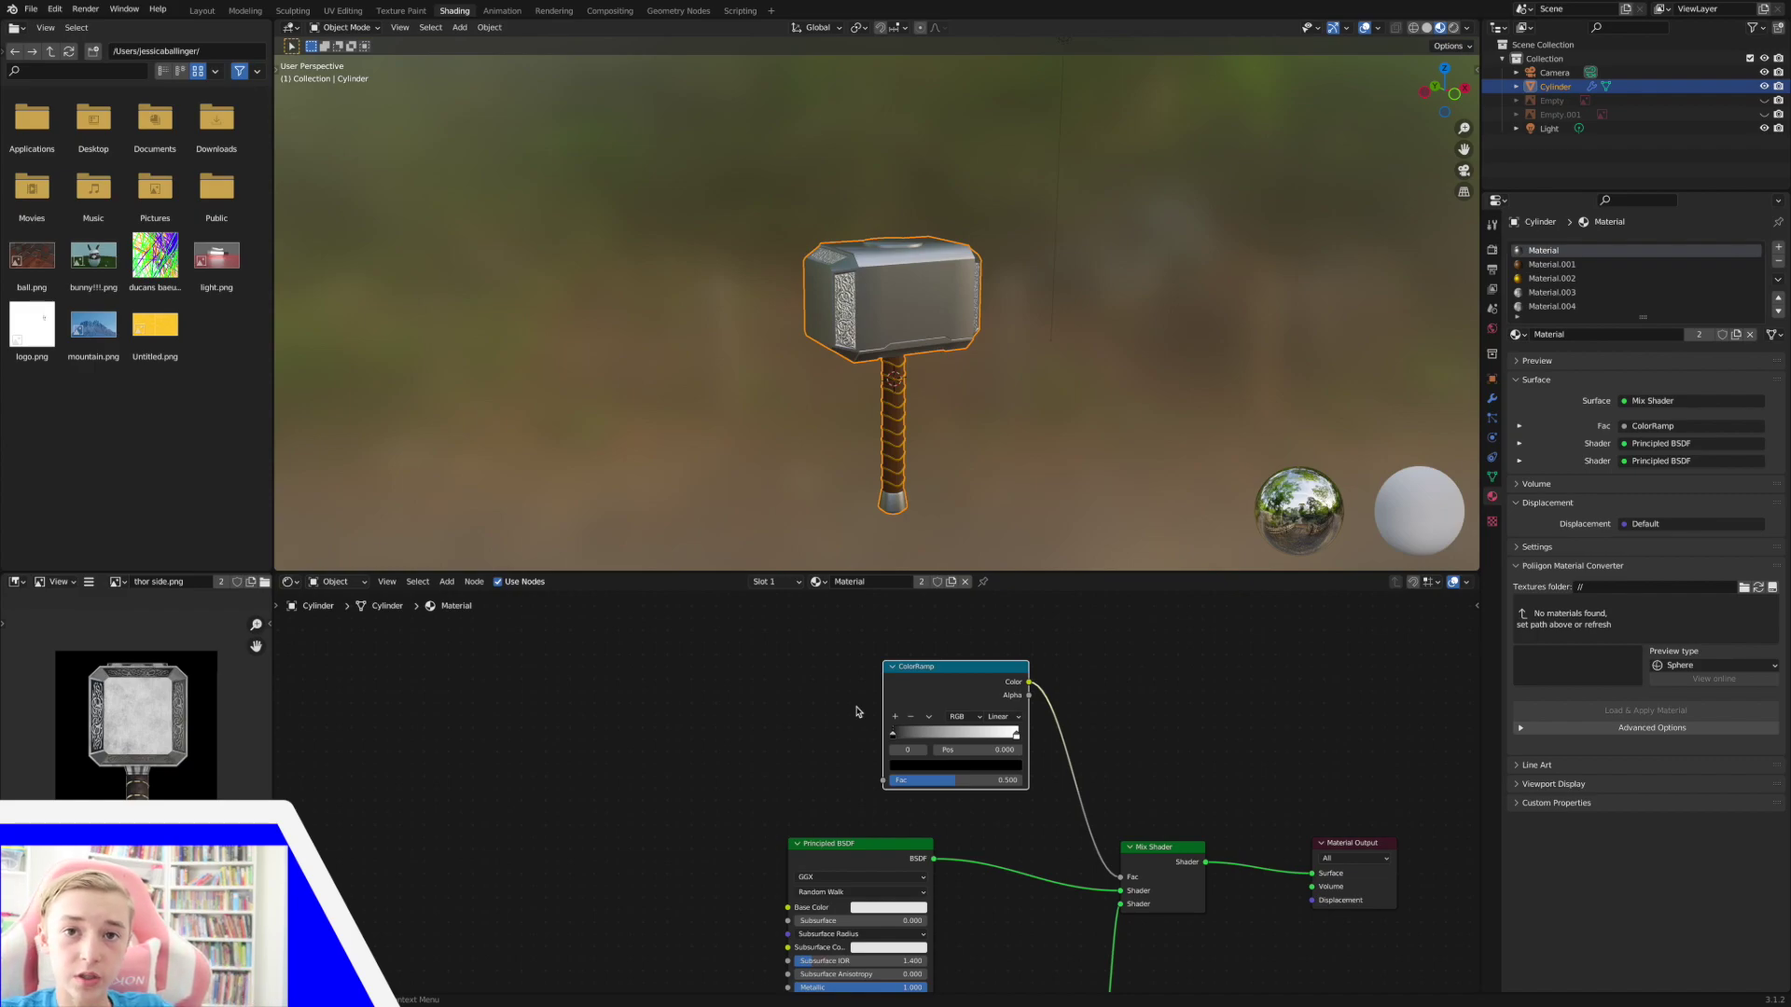
key(shift+a)
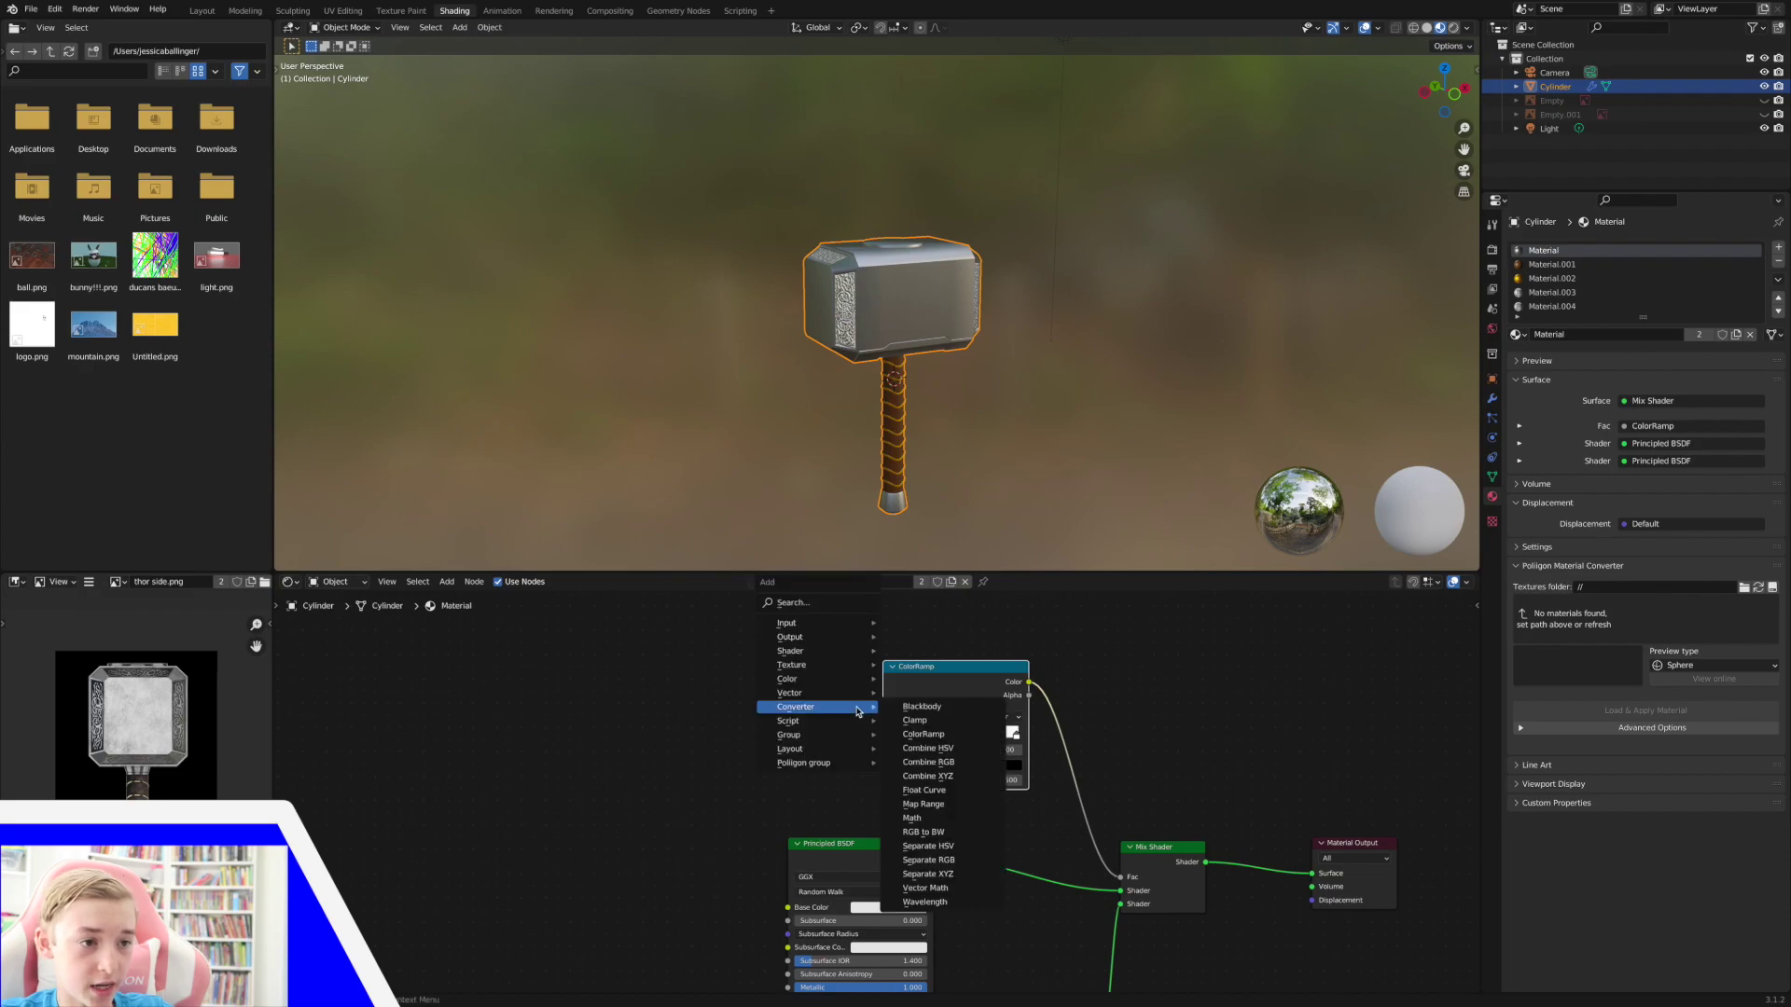
mouse_move(840, 669)
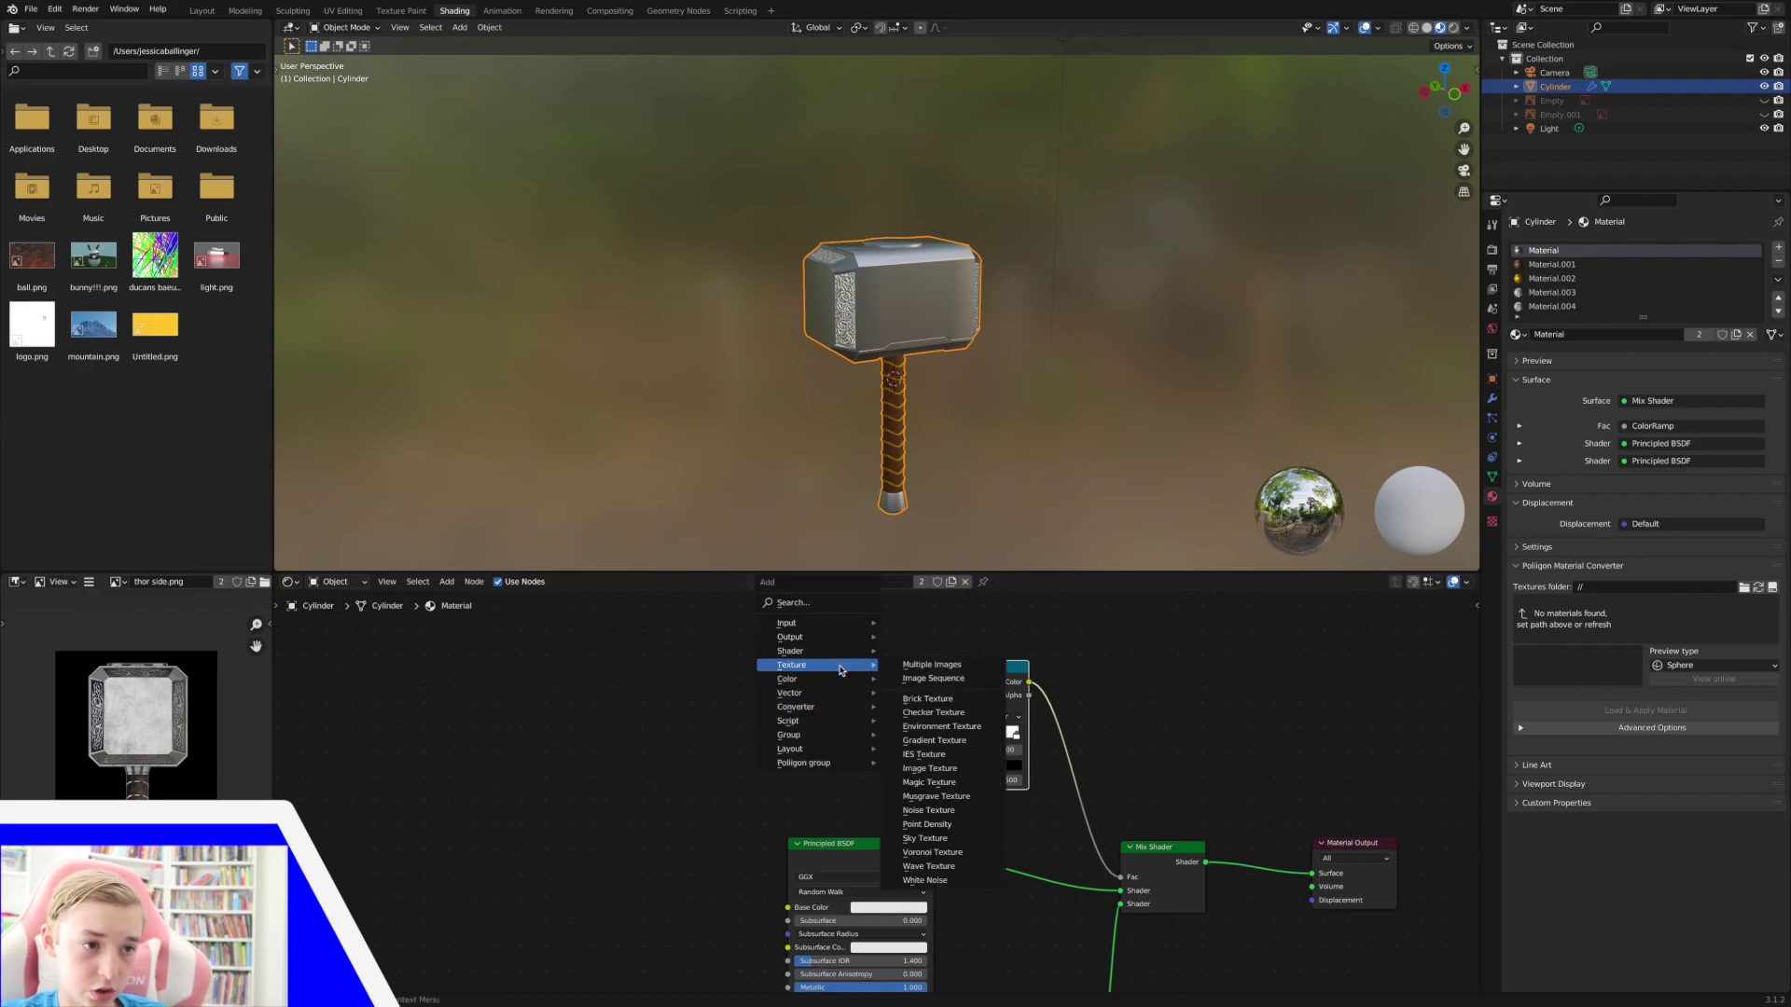
click(930, 812)
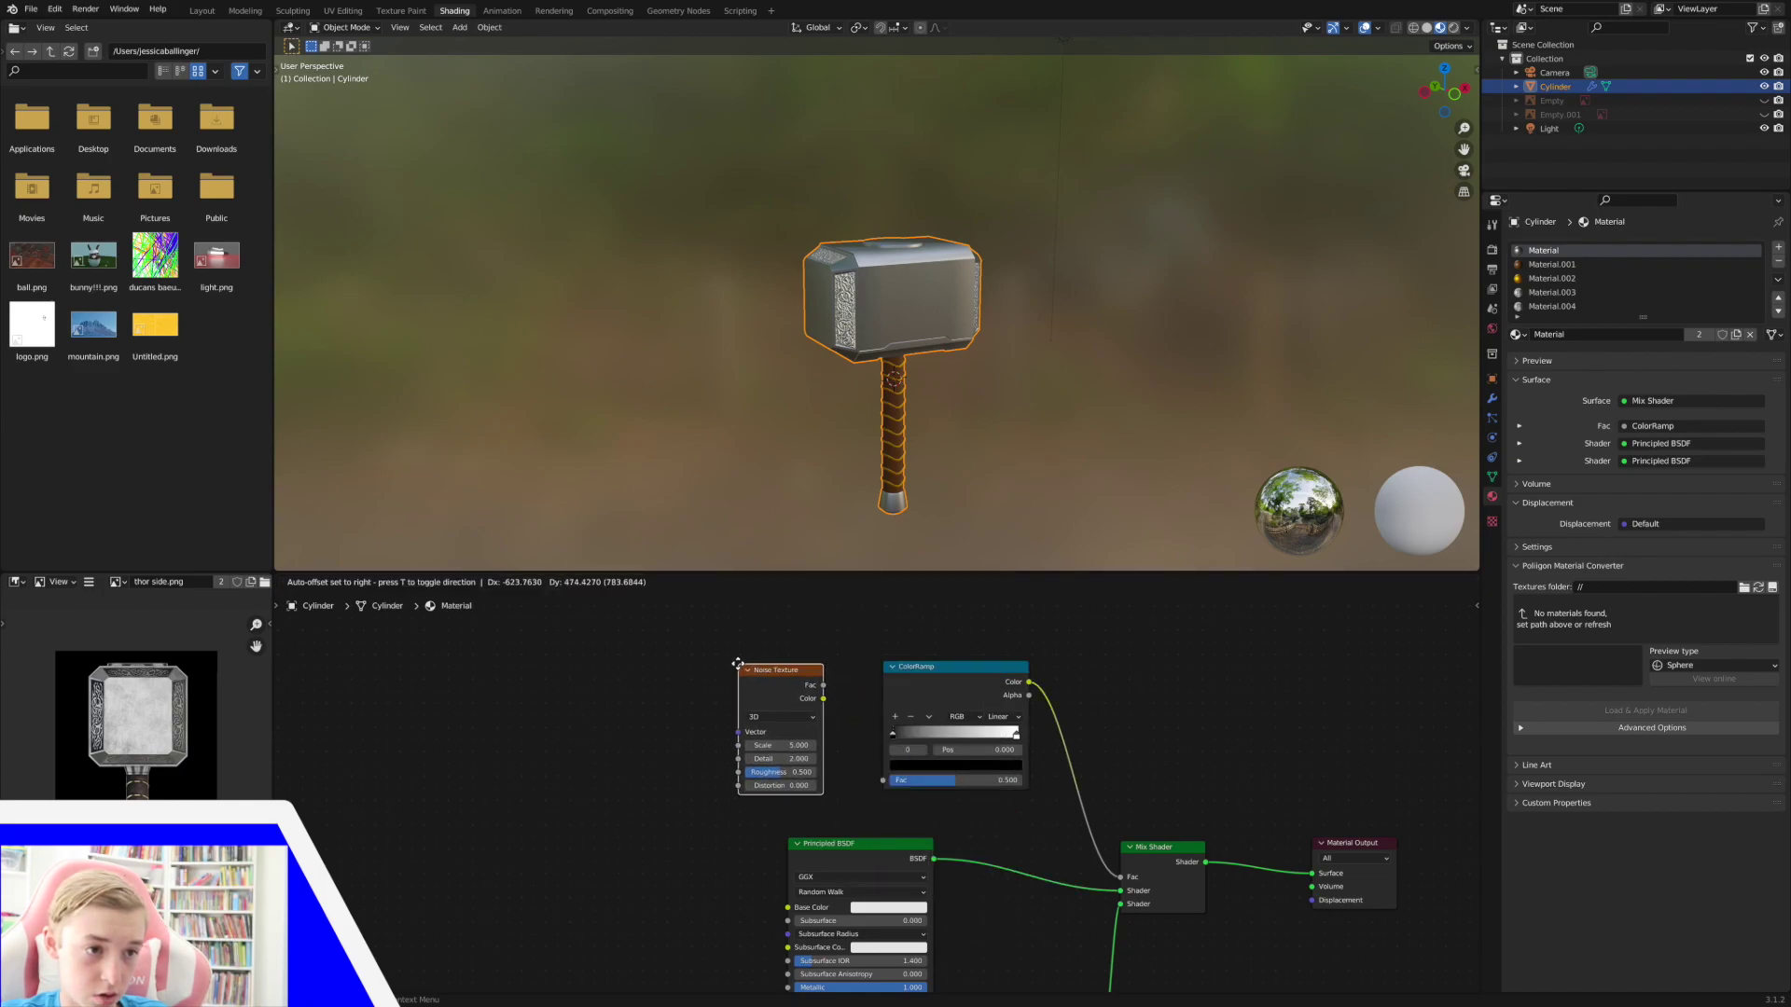
click(853, 687)
drag(823, 686, 883, 782)
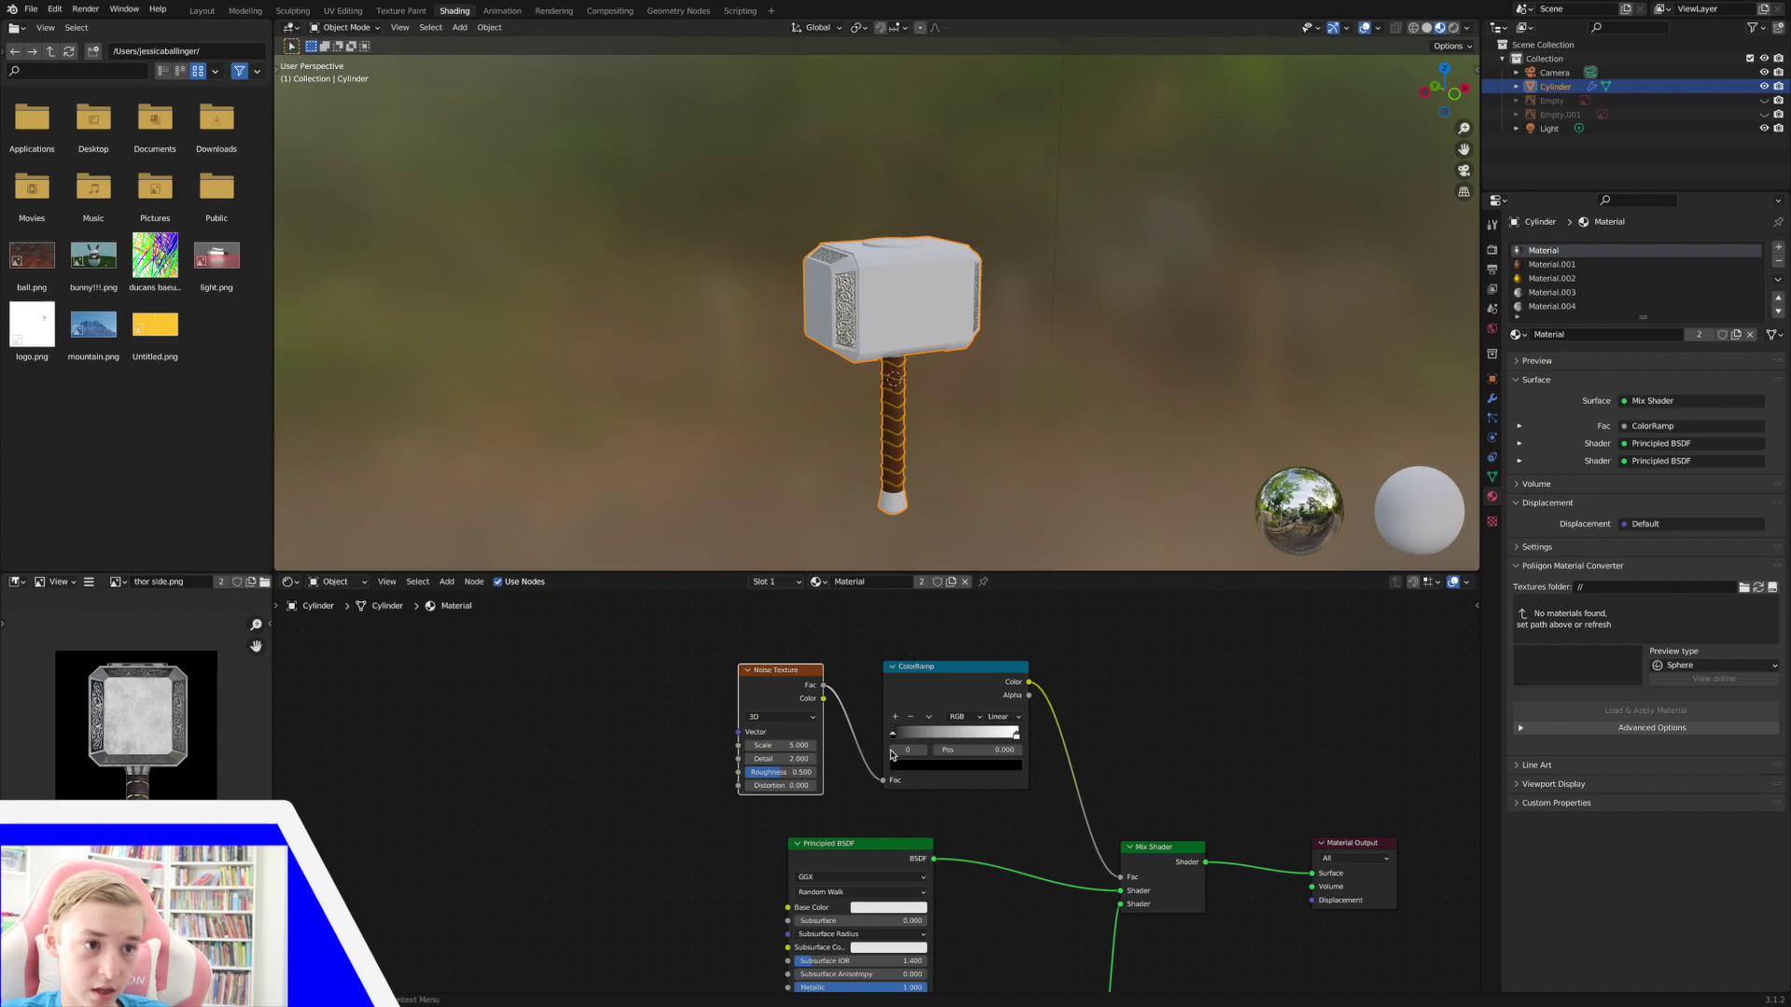
mouse_move(893, 734)
mouse_down()
mouse_move(1034, 732)
mouse_move(775, 731)
mouse_up()
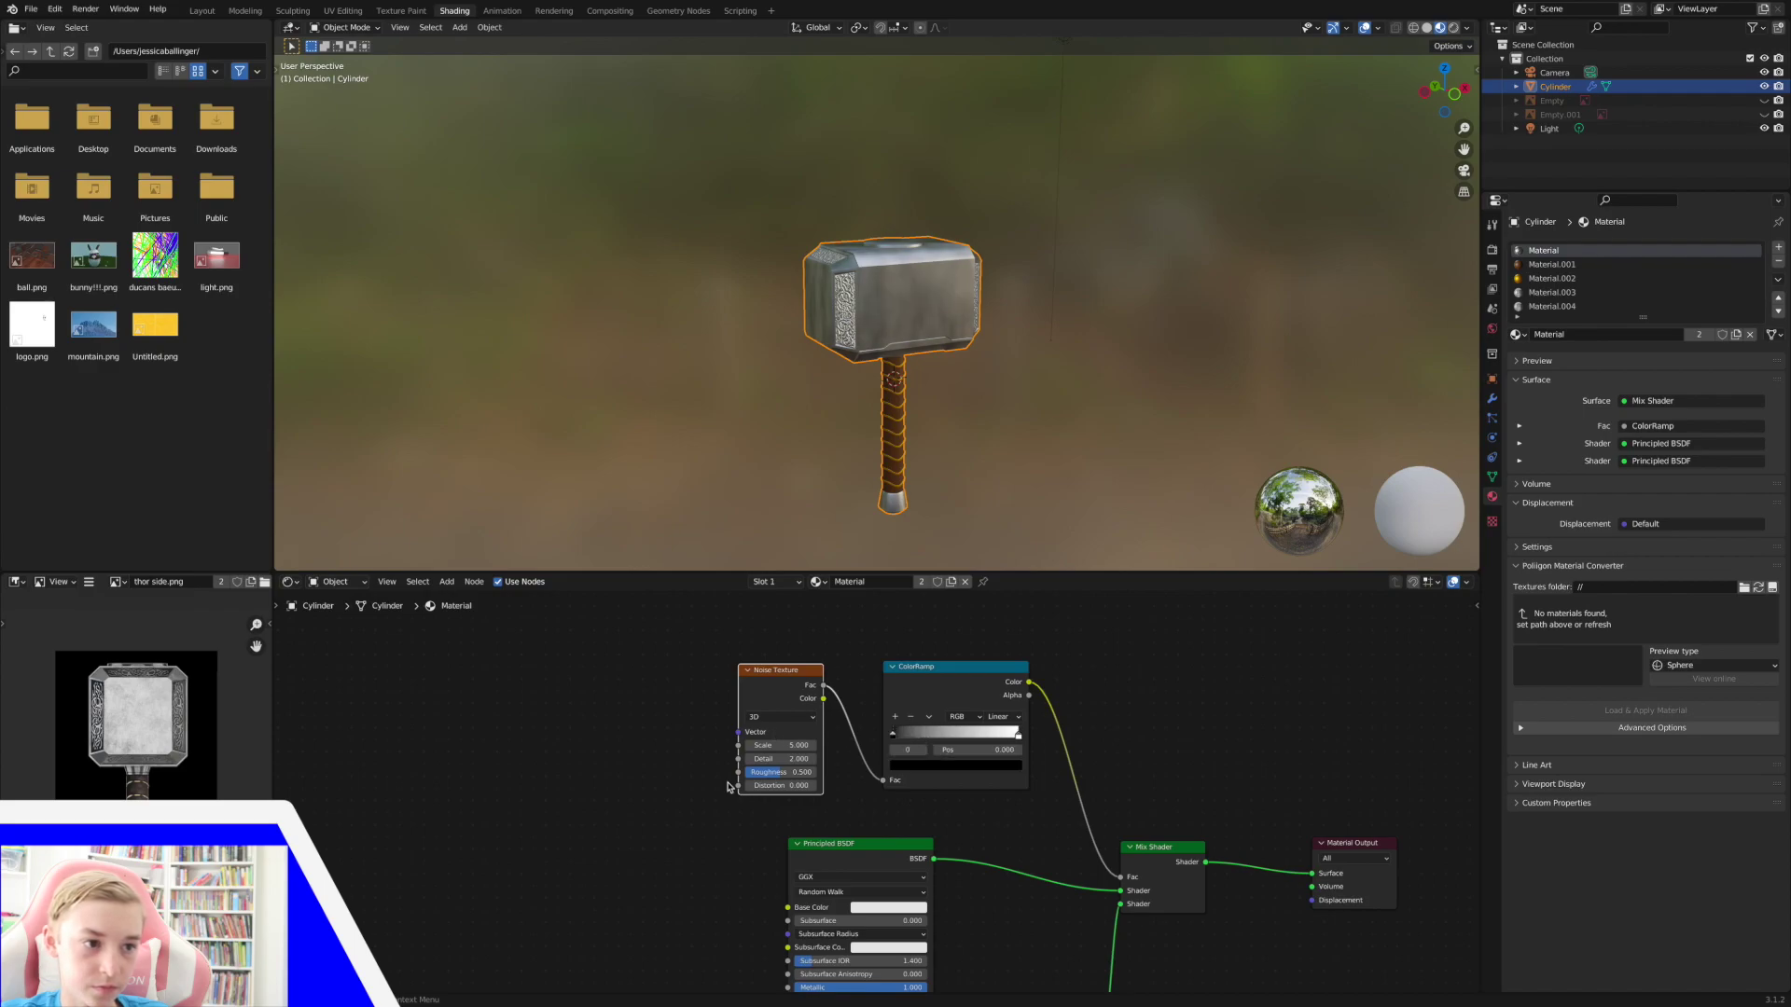
Add a Texture Coordinate node before the Noise Texture and link its Object output to the noise's Vector input.
key(shift+a)
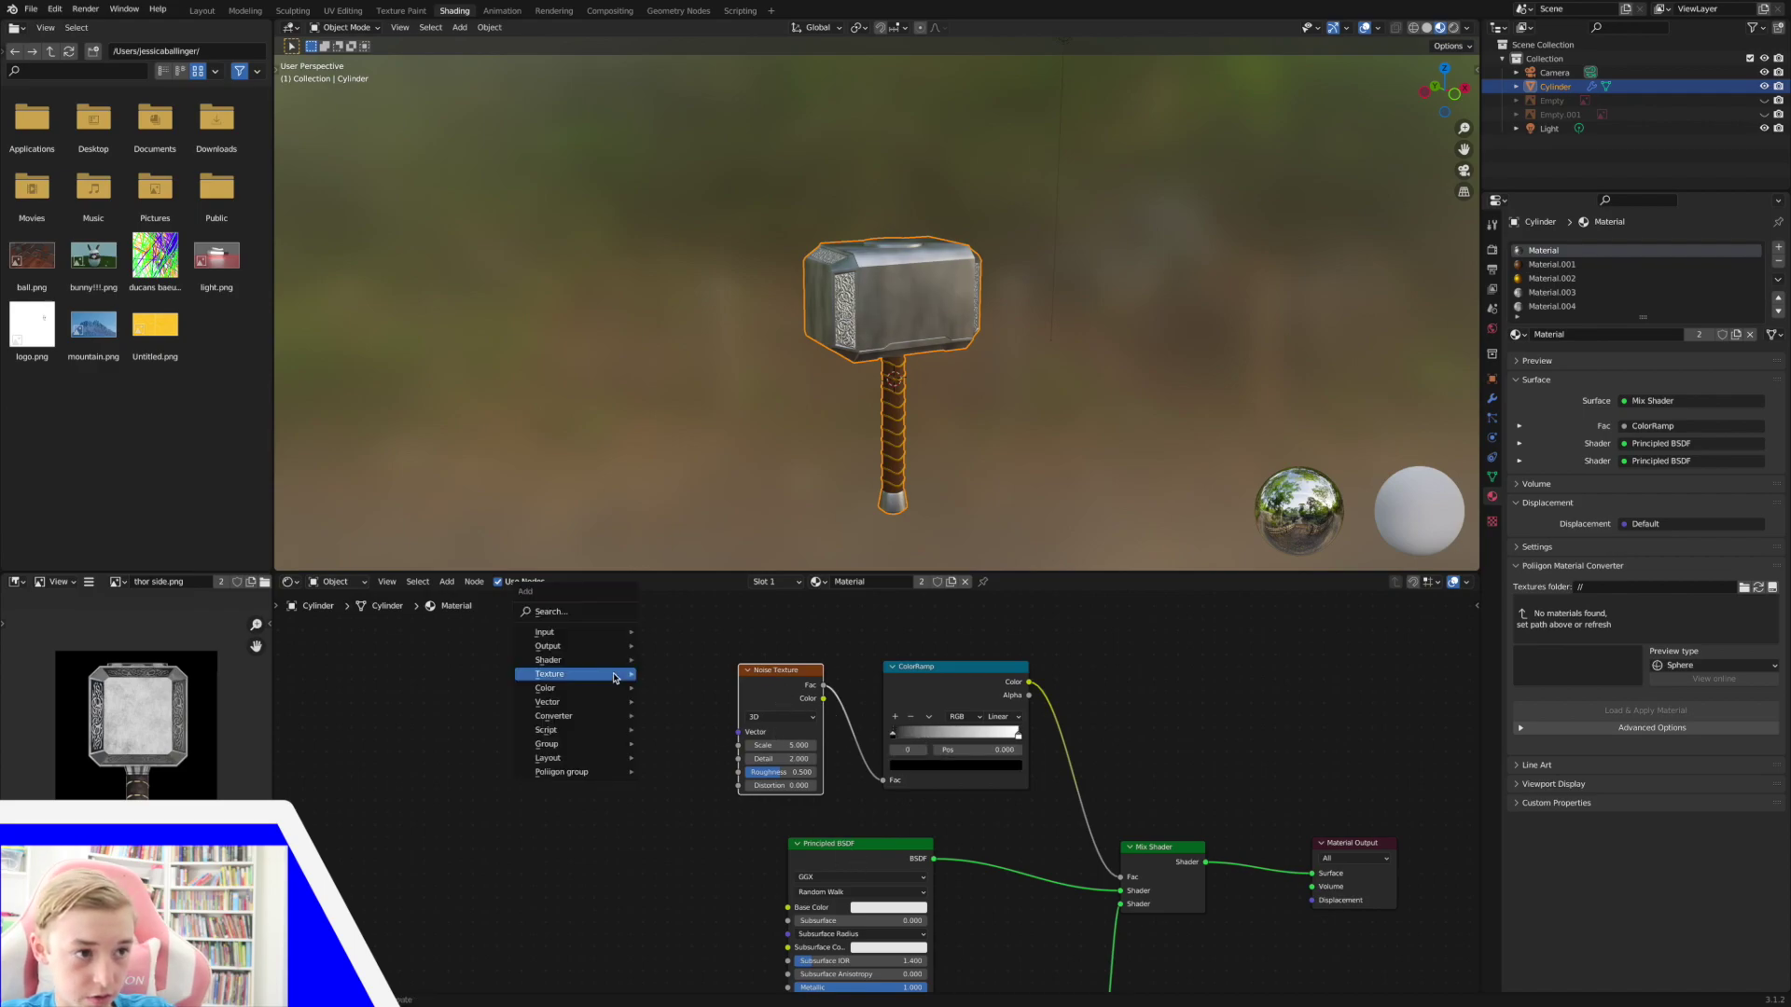
mouse_move(614, 676)
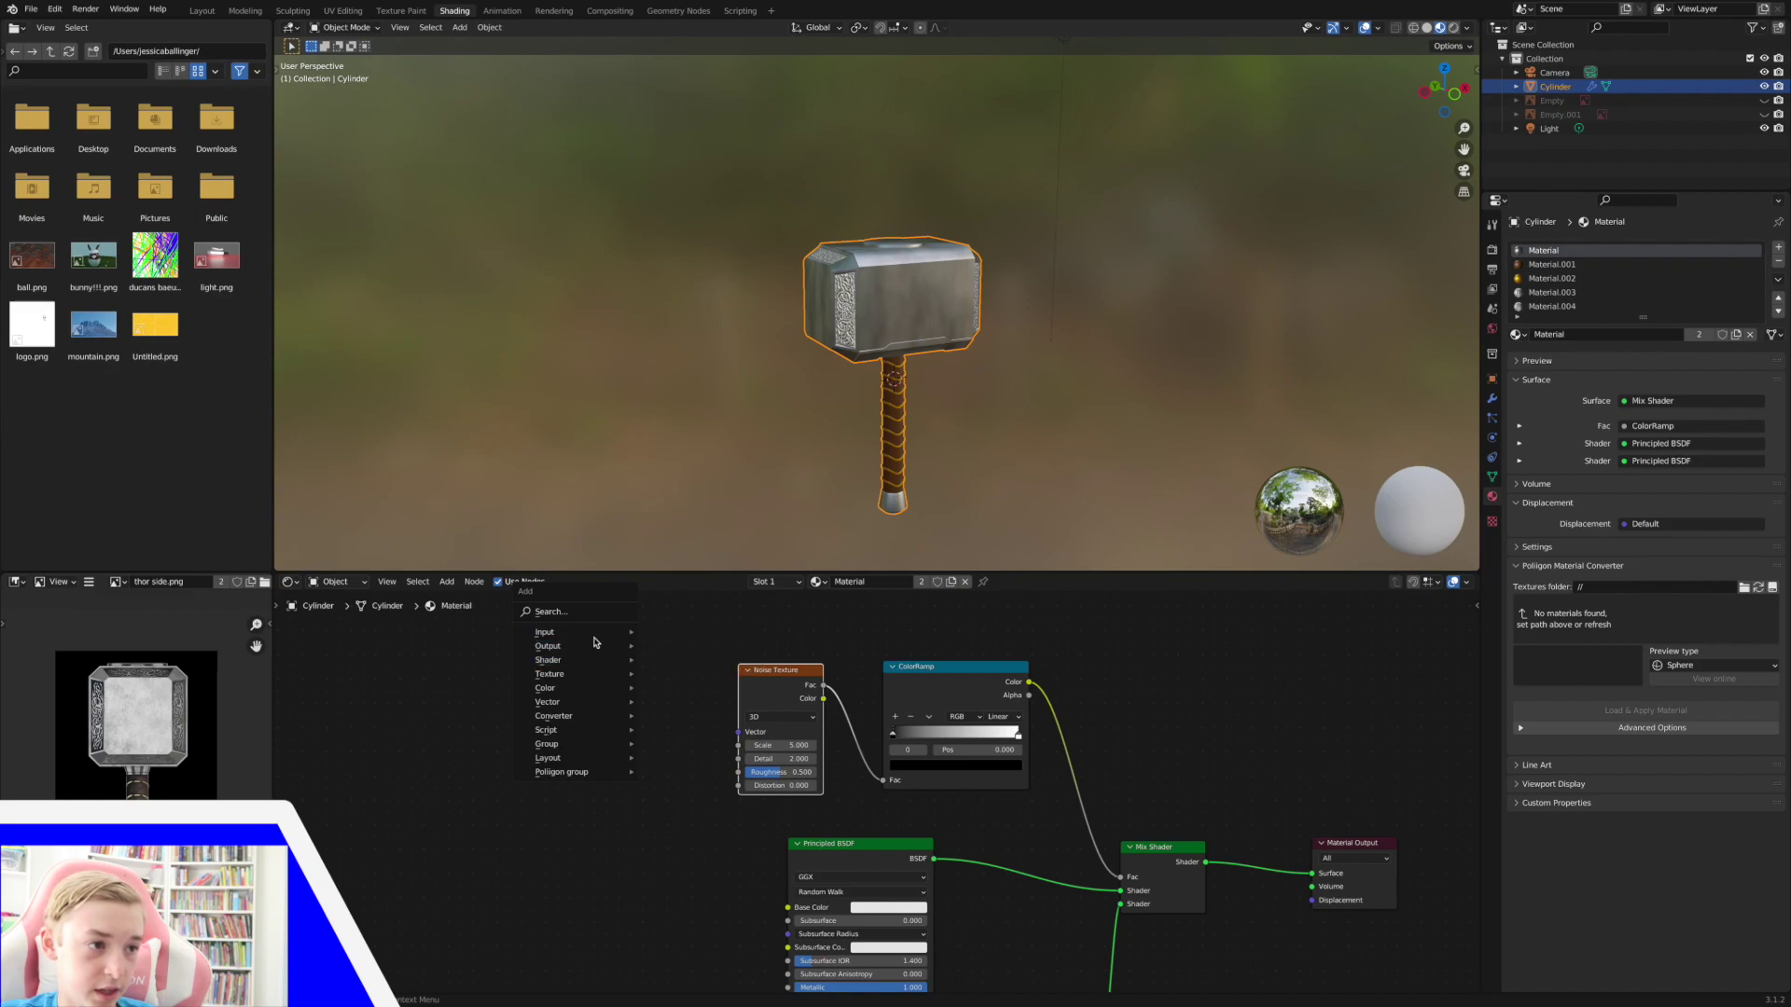
mouse_move(627, 636)
click(699, 848)
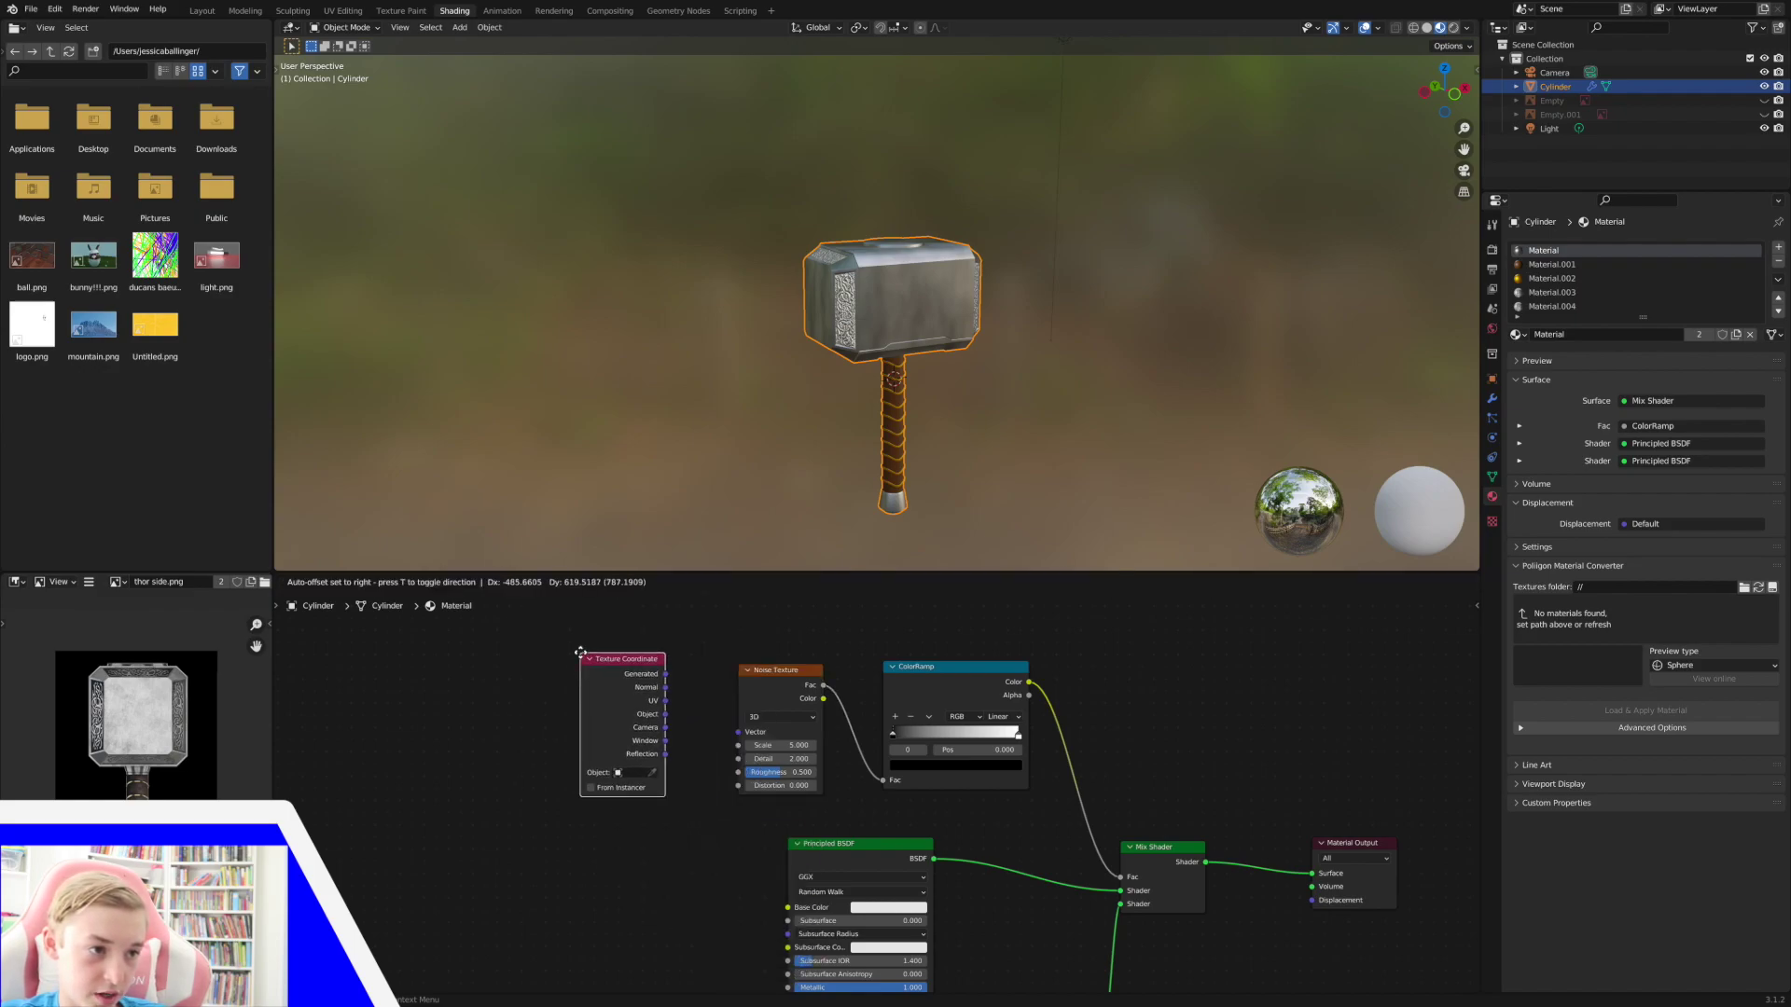
click(653, 710)
drag(666, 716, 686, 719)
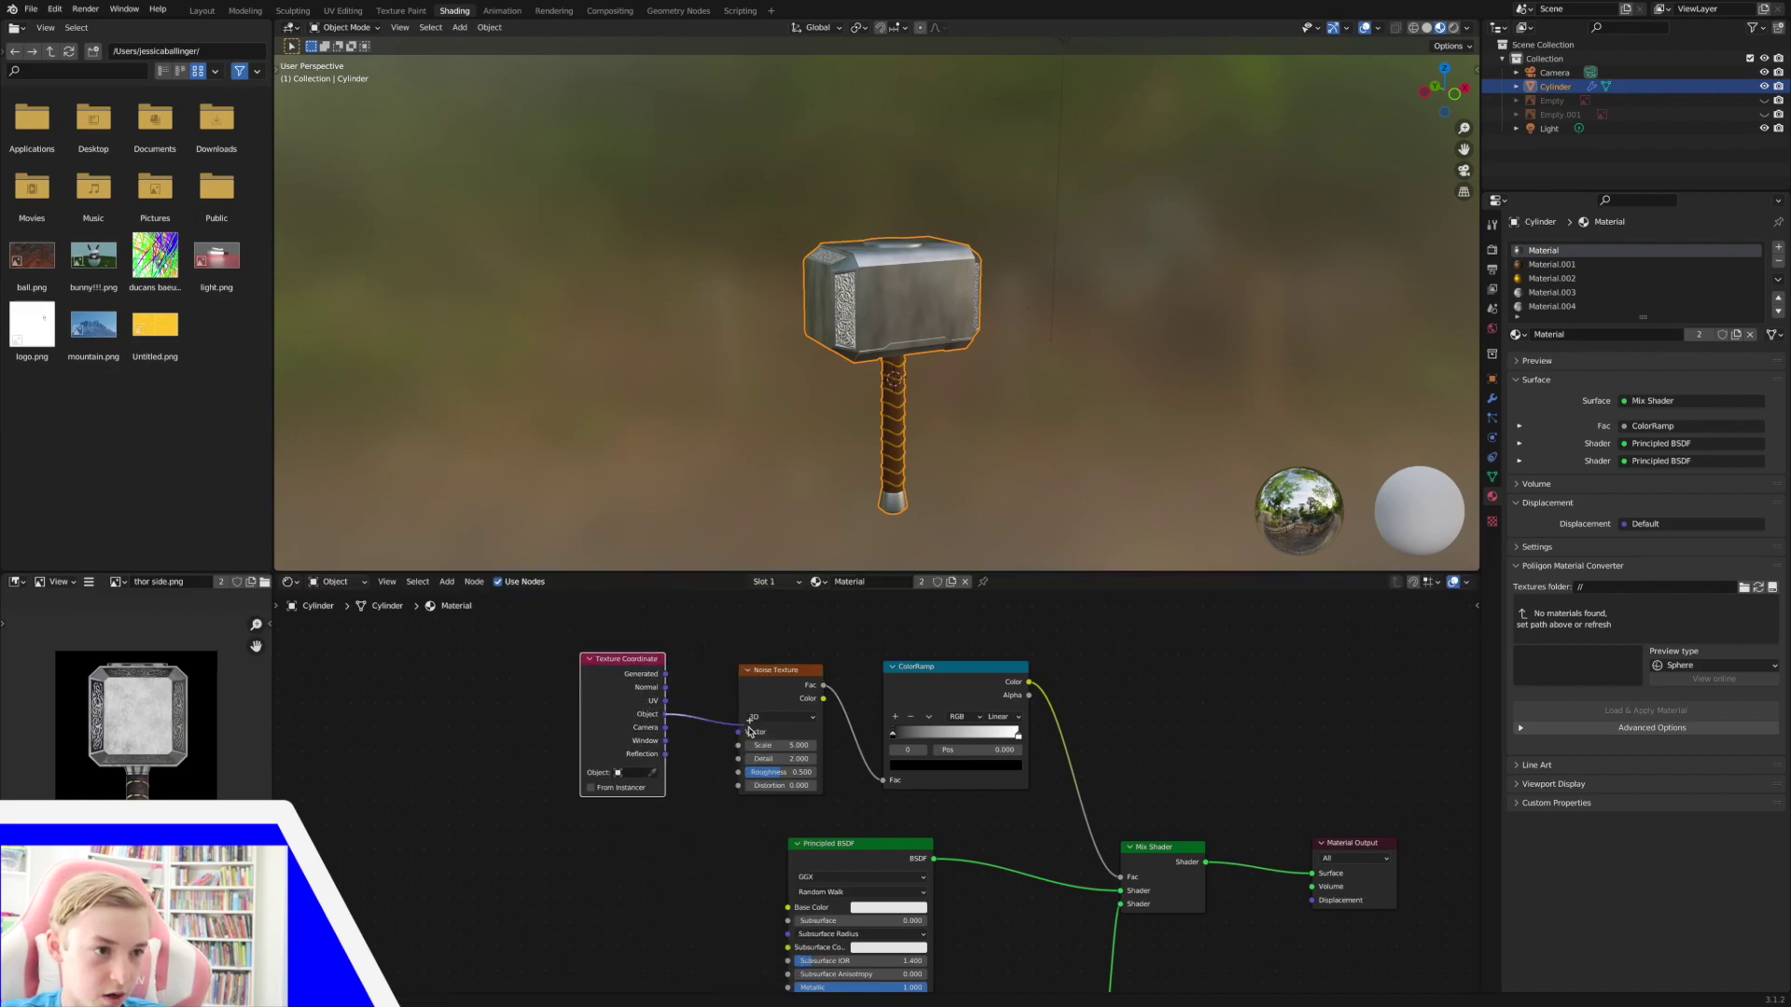
drag(749, 731, 738, 733)
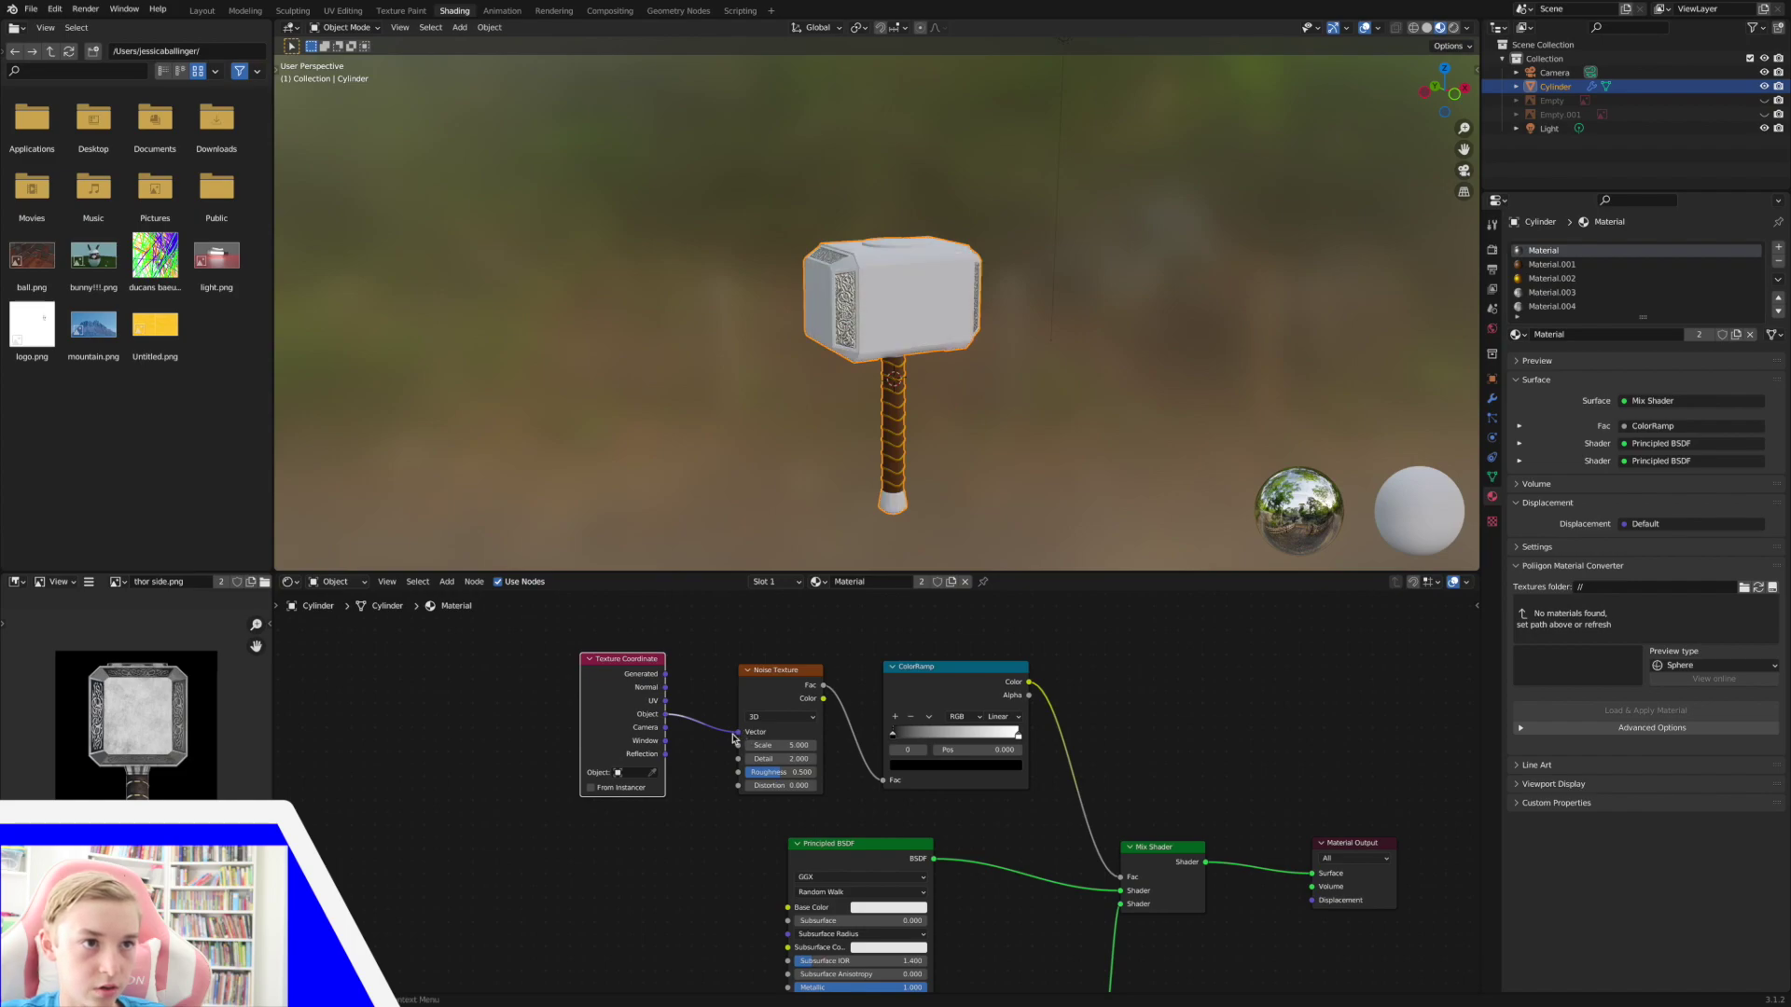
middle_drag(822, 500, 882, 505)
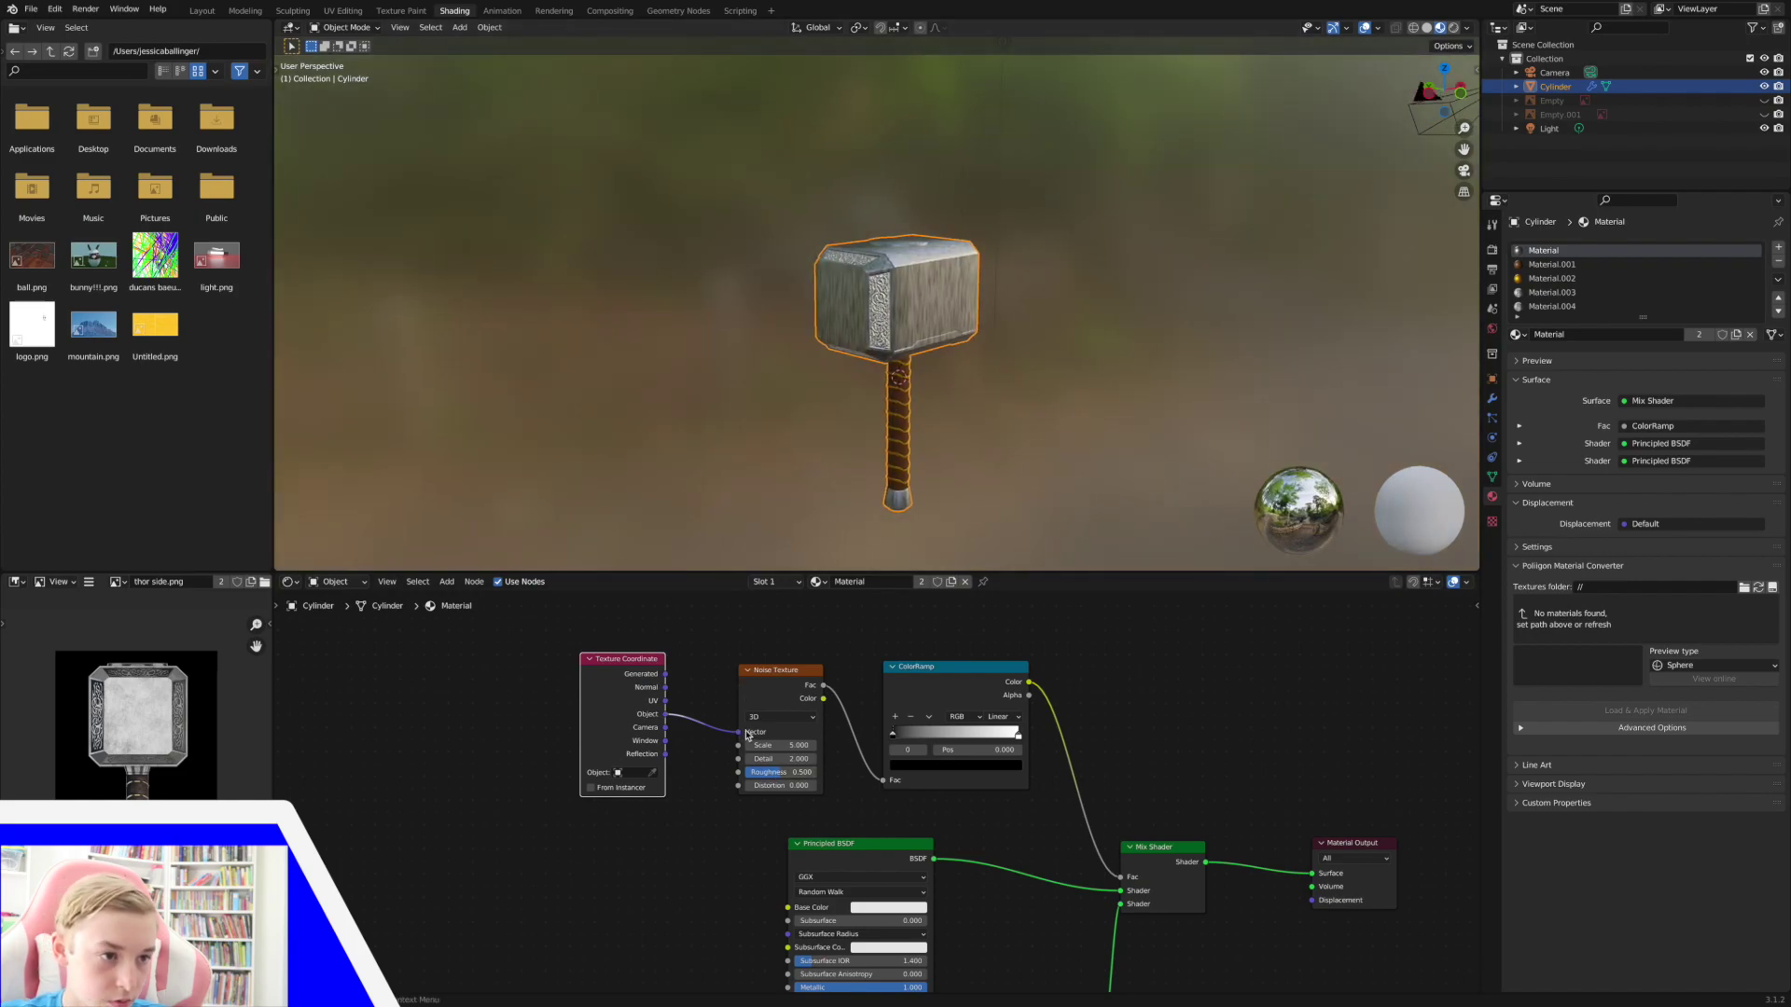
Feed the Noise Texture's Vector from the Texture Coordinate's UV output instead and check the look on the hammer head.
mouse_move(742, 732)
mouse_down()
mouse_move(700, 728)
mouse_move(703, 712)
mouse_move(740, 733)
mouse_up()
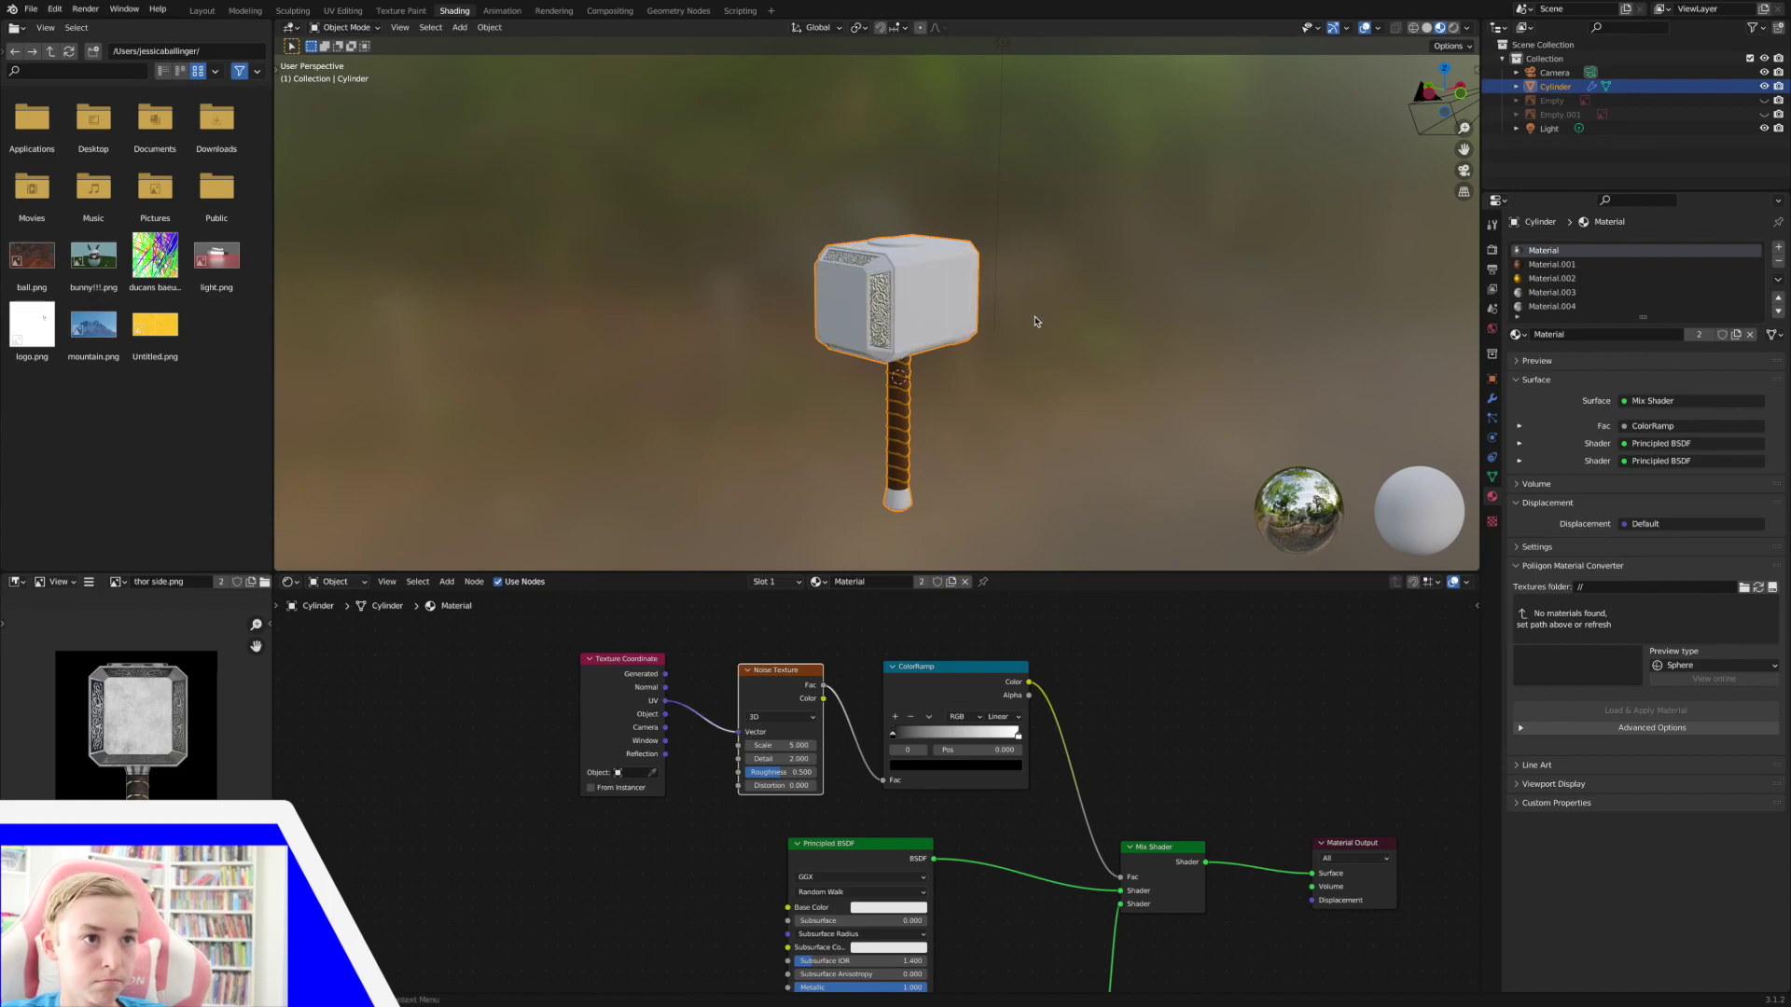
middle_drag(1036, 324, 1018, 340)
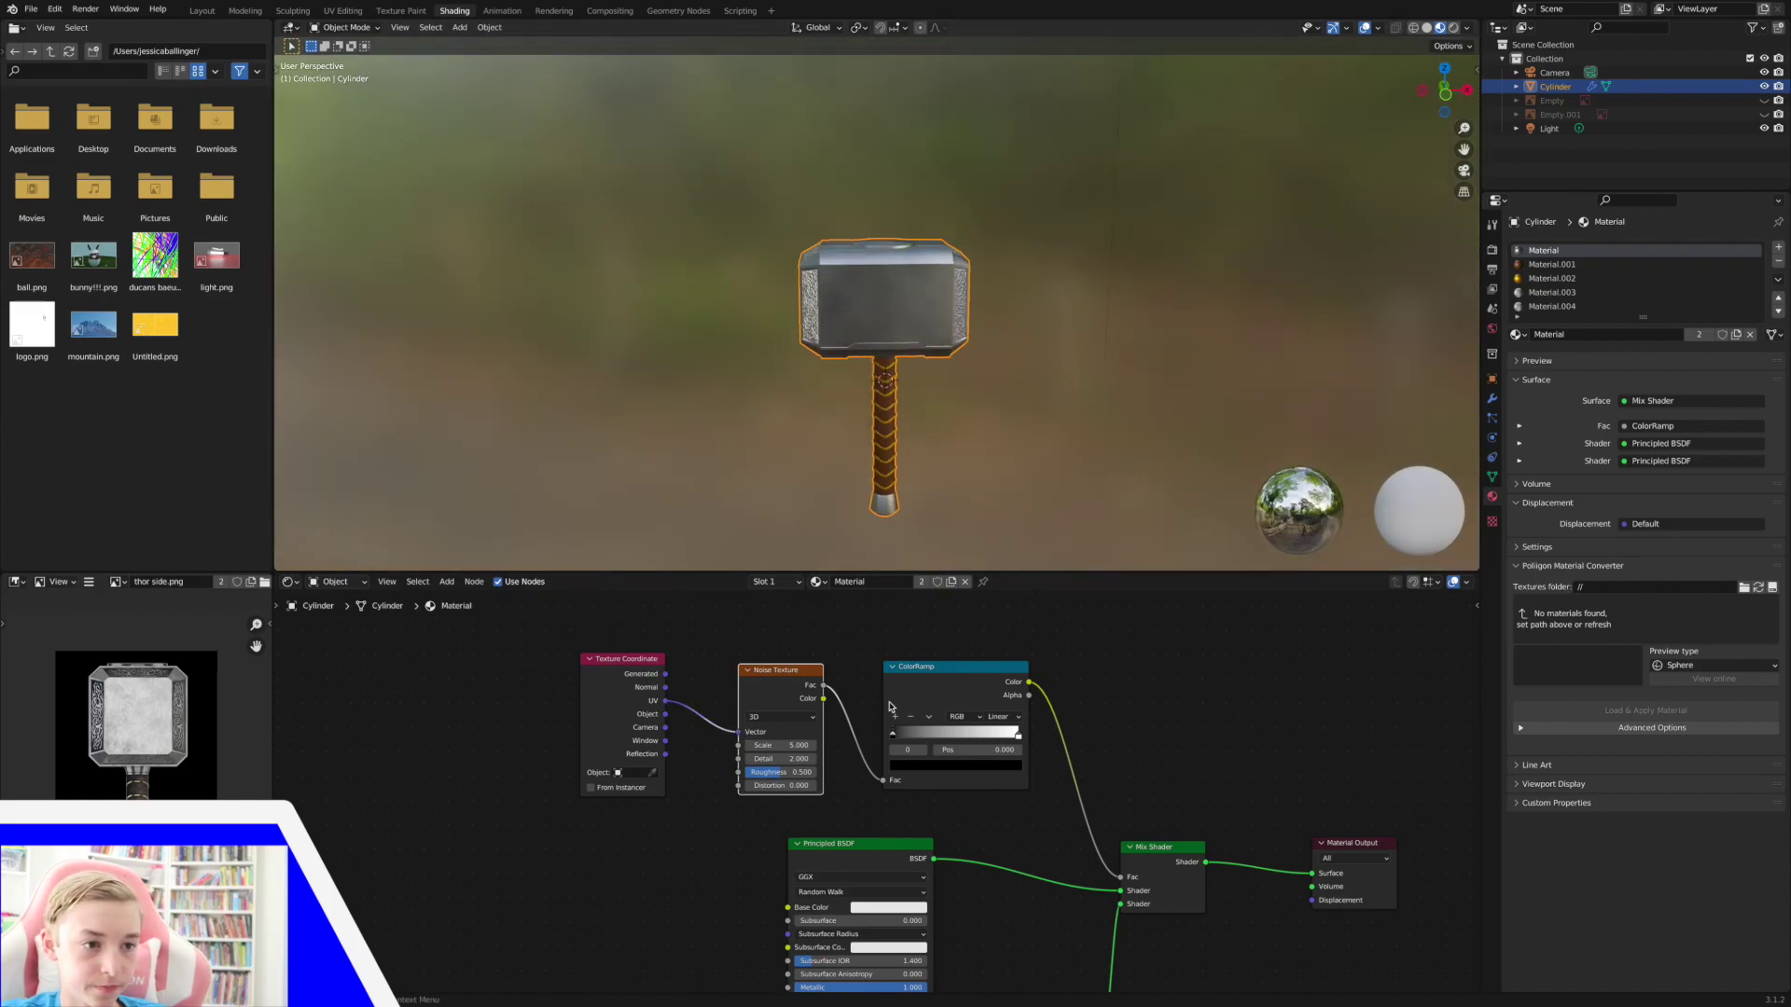
drag(893, 734, 606, 569)
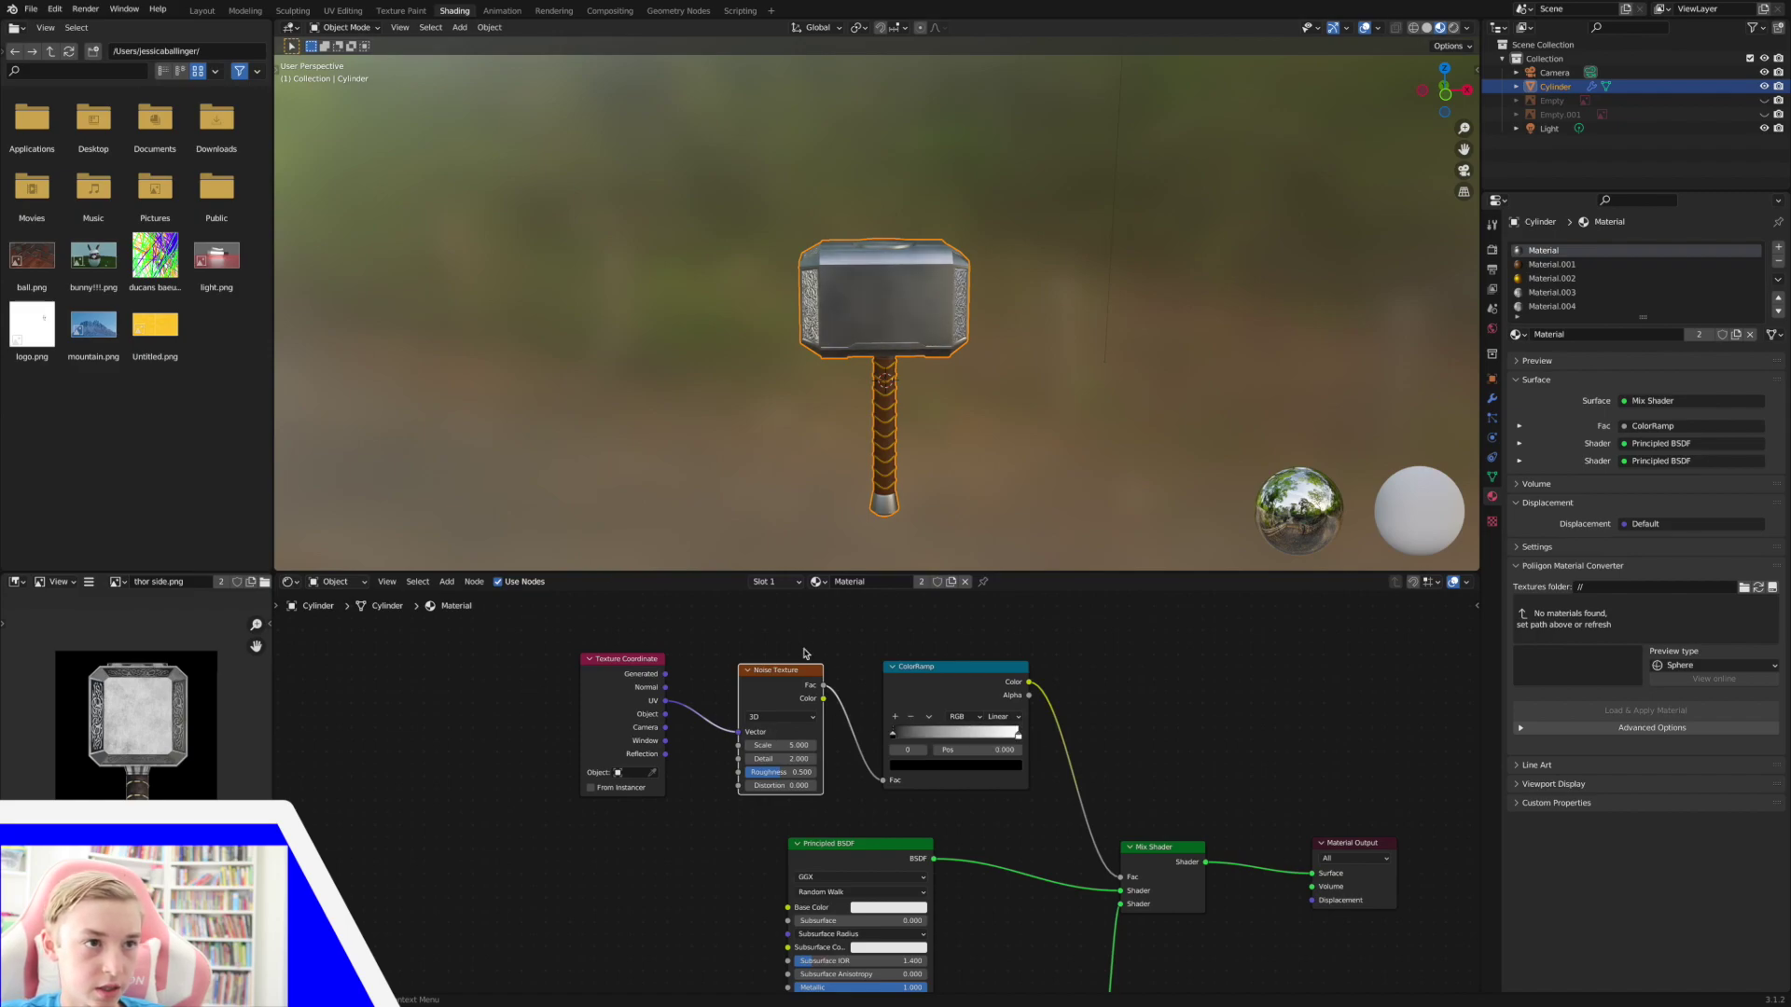
middle_drag(942, 373, 931, 466)
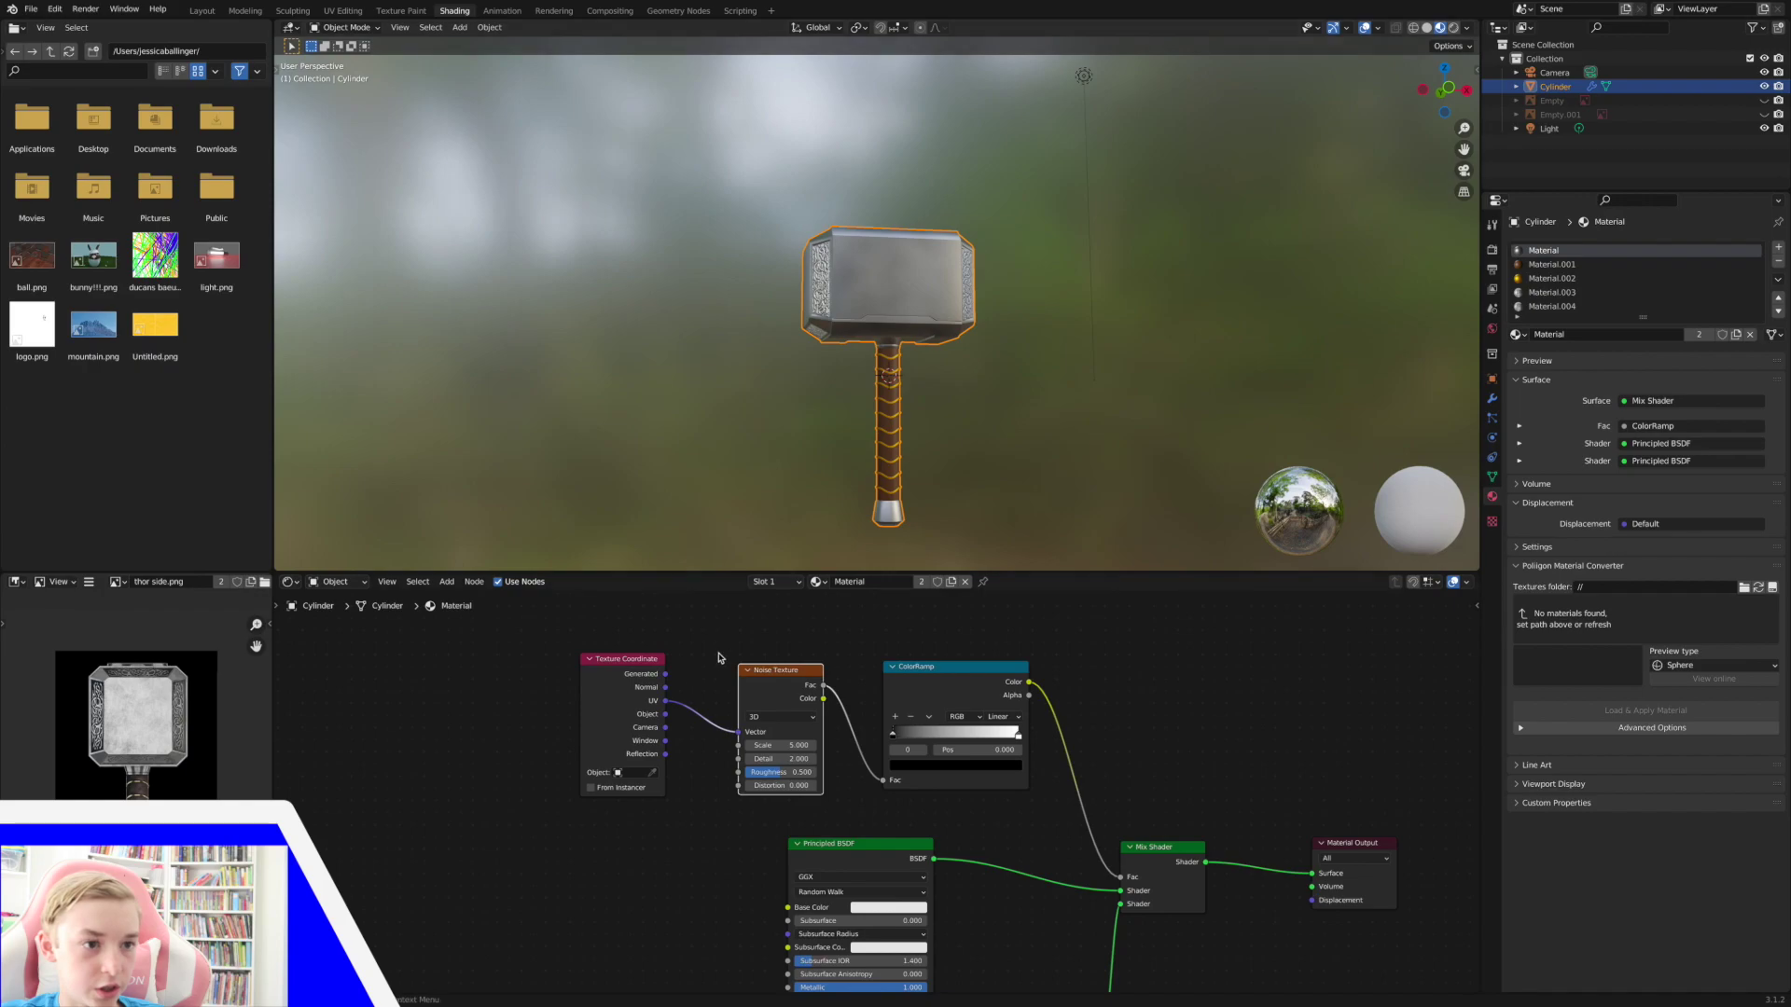
Set the Noise Texture's Scale to about 6.4 and its Detail to 9.
mouse_move(780, 745)
mouse_down()
mouse_move(724, 745)
mouse_move(779, 745)
mouse_up()
click(770, 758)
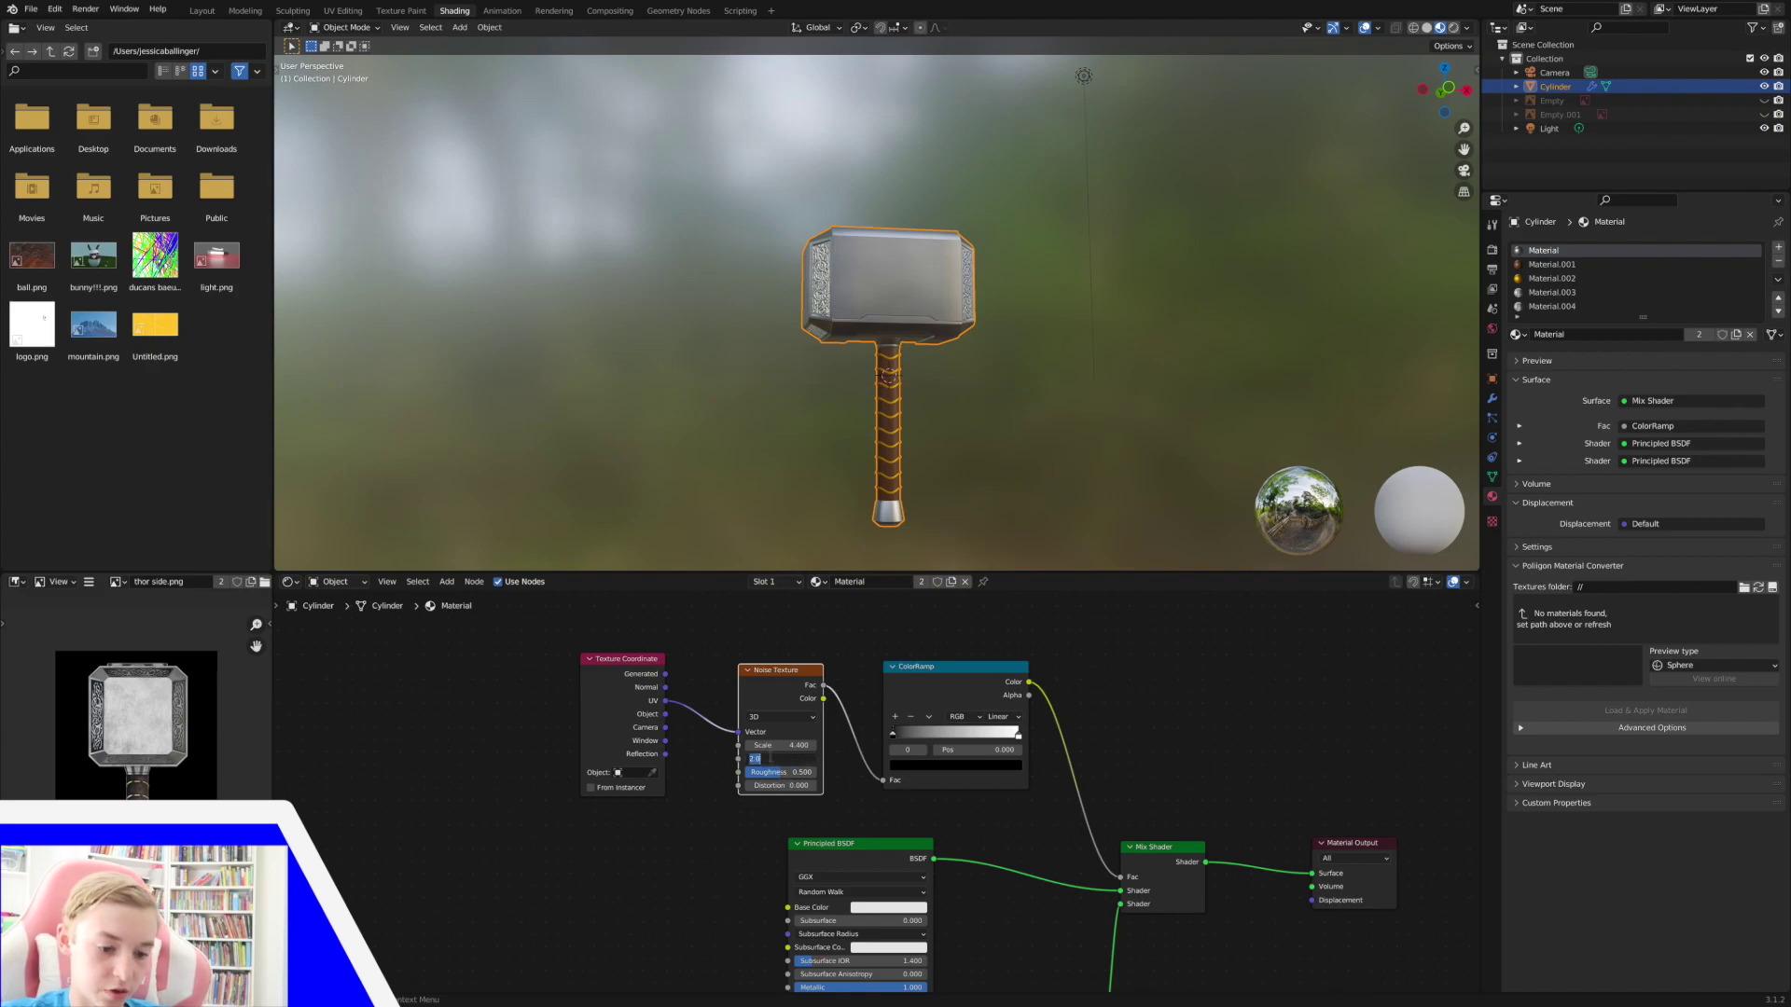
text(9)
key(Return)
Examine the noise-blended metal on the hammer head from several angles and up close.
middle_drag(1082, 336, 970, 489)
middle_drag(855, 446, 875, 459)
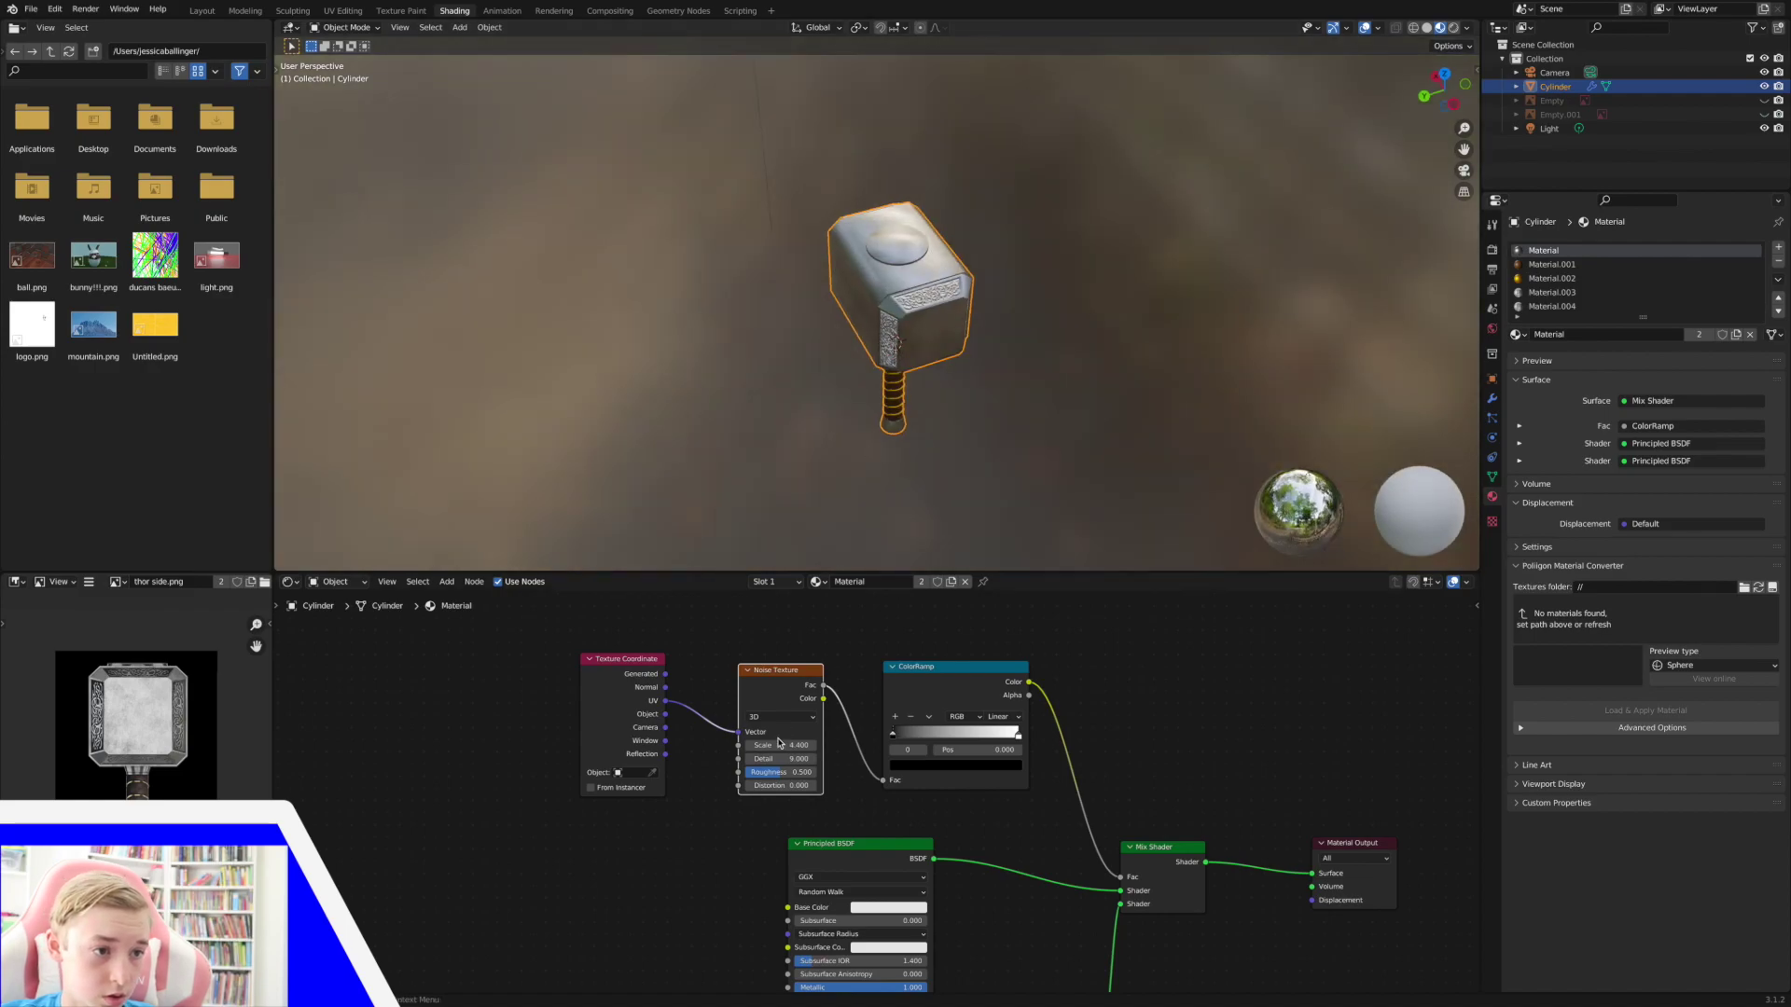
drag(779, 744, 811, 743)
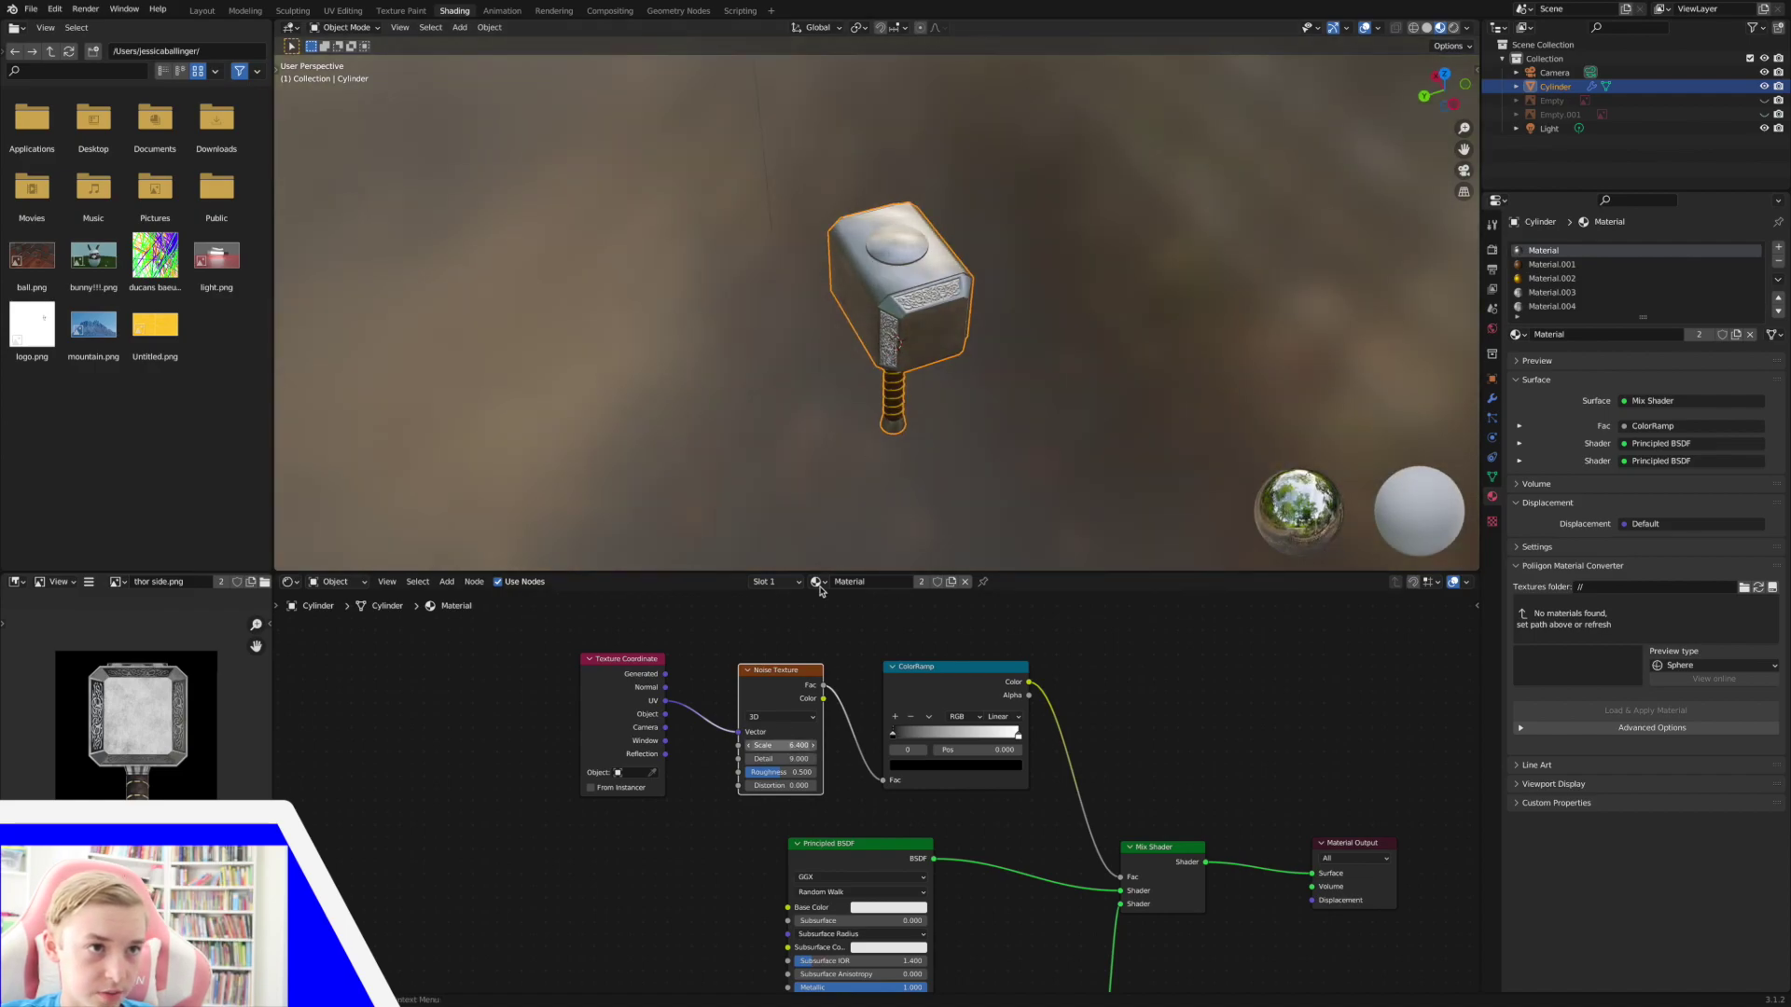
middle_drag(875, 457, 1073, 378)
middle_drag(910, 381, 1067, 336)
click(977, 393)
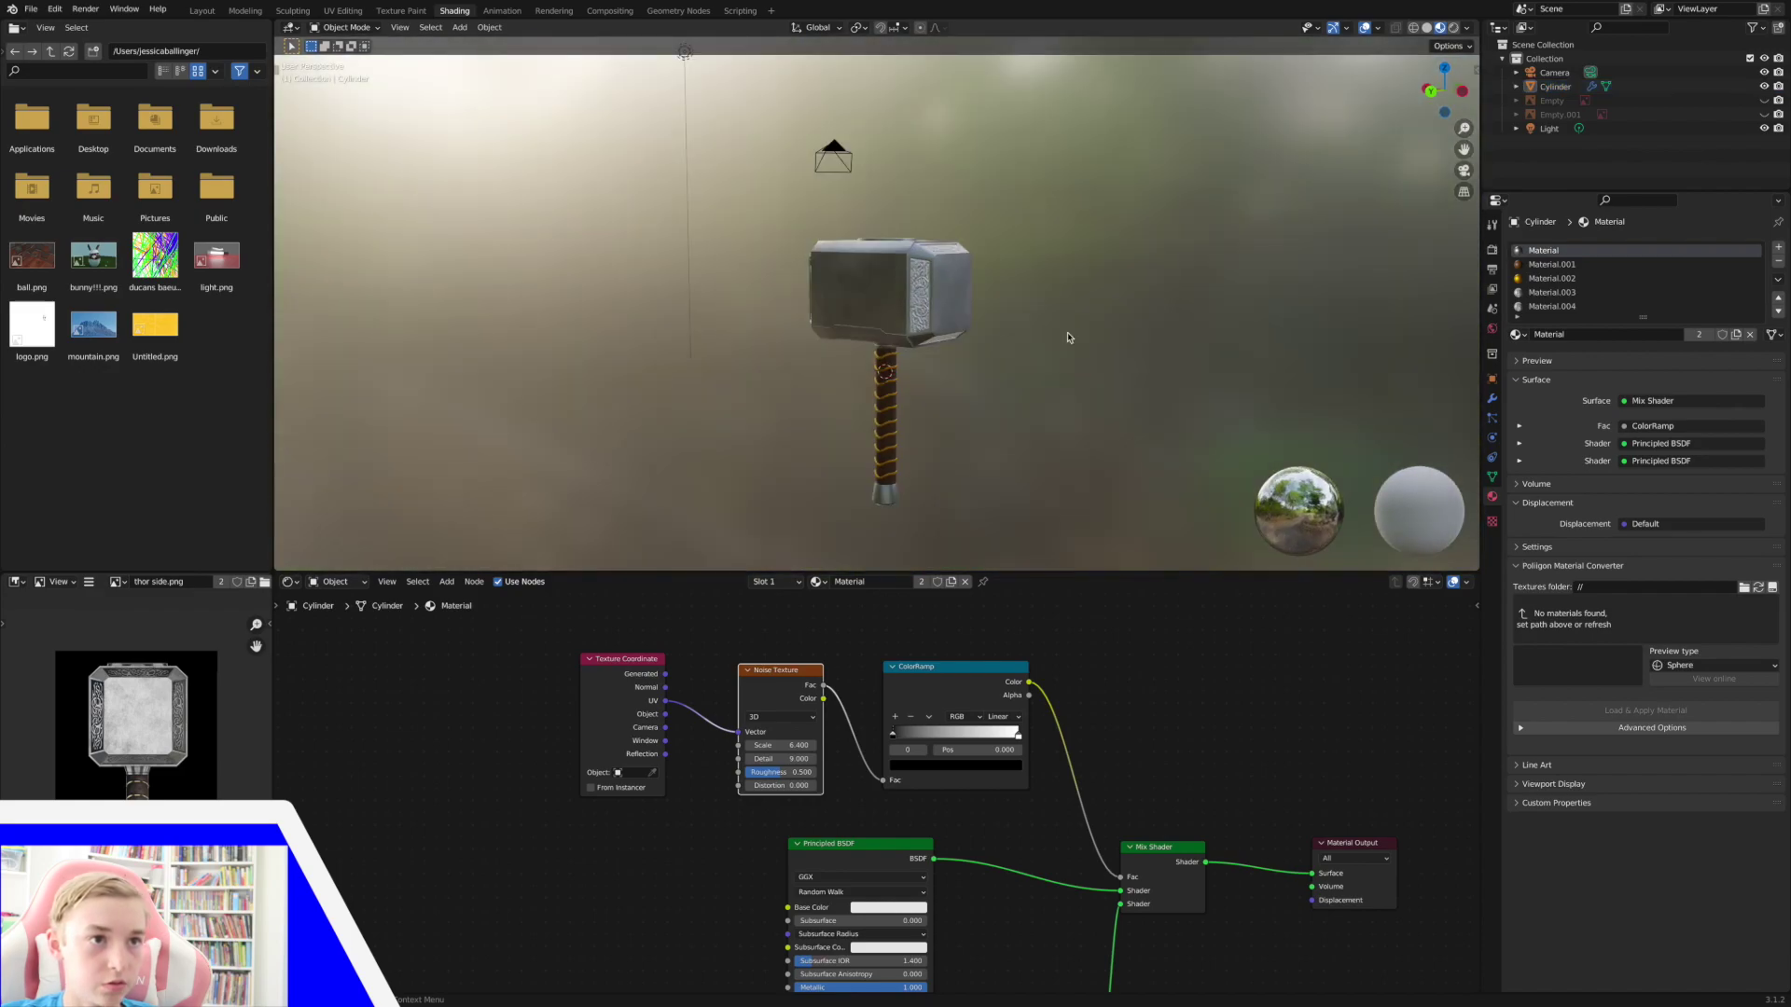
drag(1465, 126, 1088, 528)
middle_drag(1087, 528, 1147, 532)
drag(1464, 128, 1463, 70)
In the main metal's node tree, select the Texture Coordinate, Noise Texture, ColorRamp, Mix Shader and black Principled BSDF nodes.
click(1558, 282)
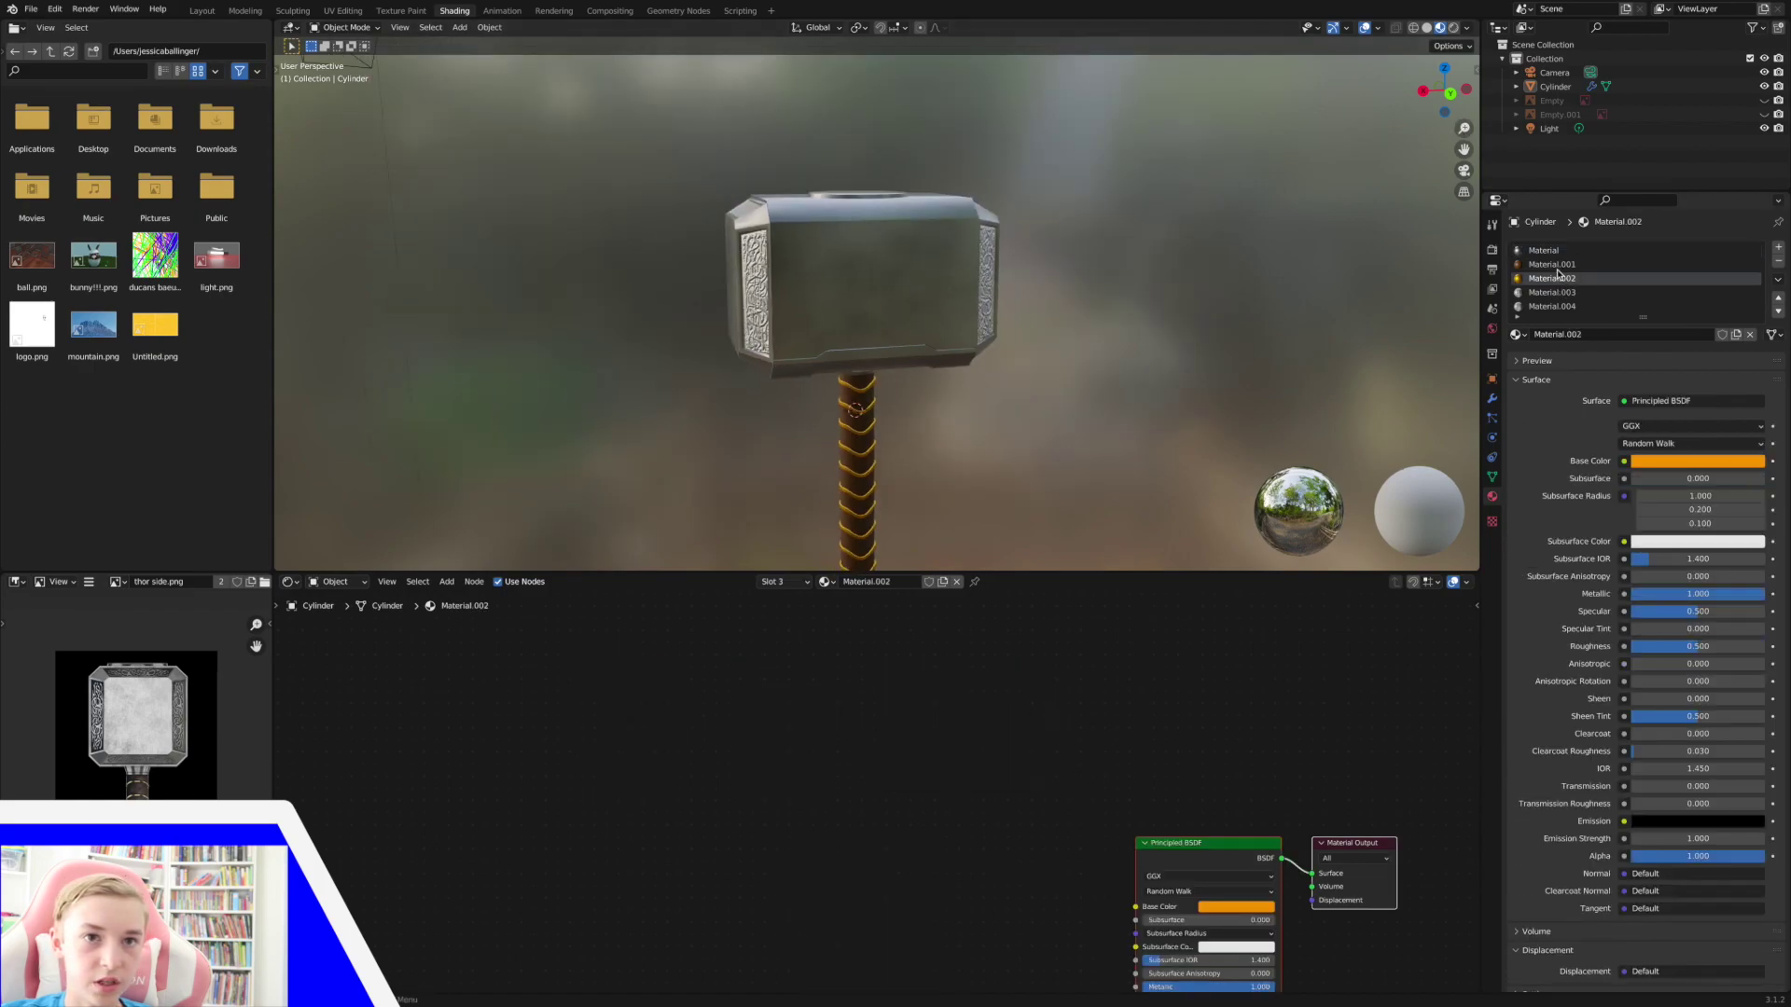
click(1573, 252)
scroll(1114, 767, down, 2)
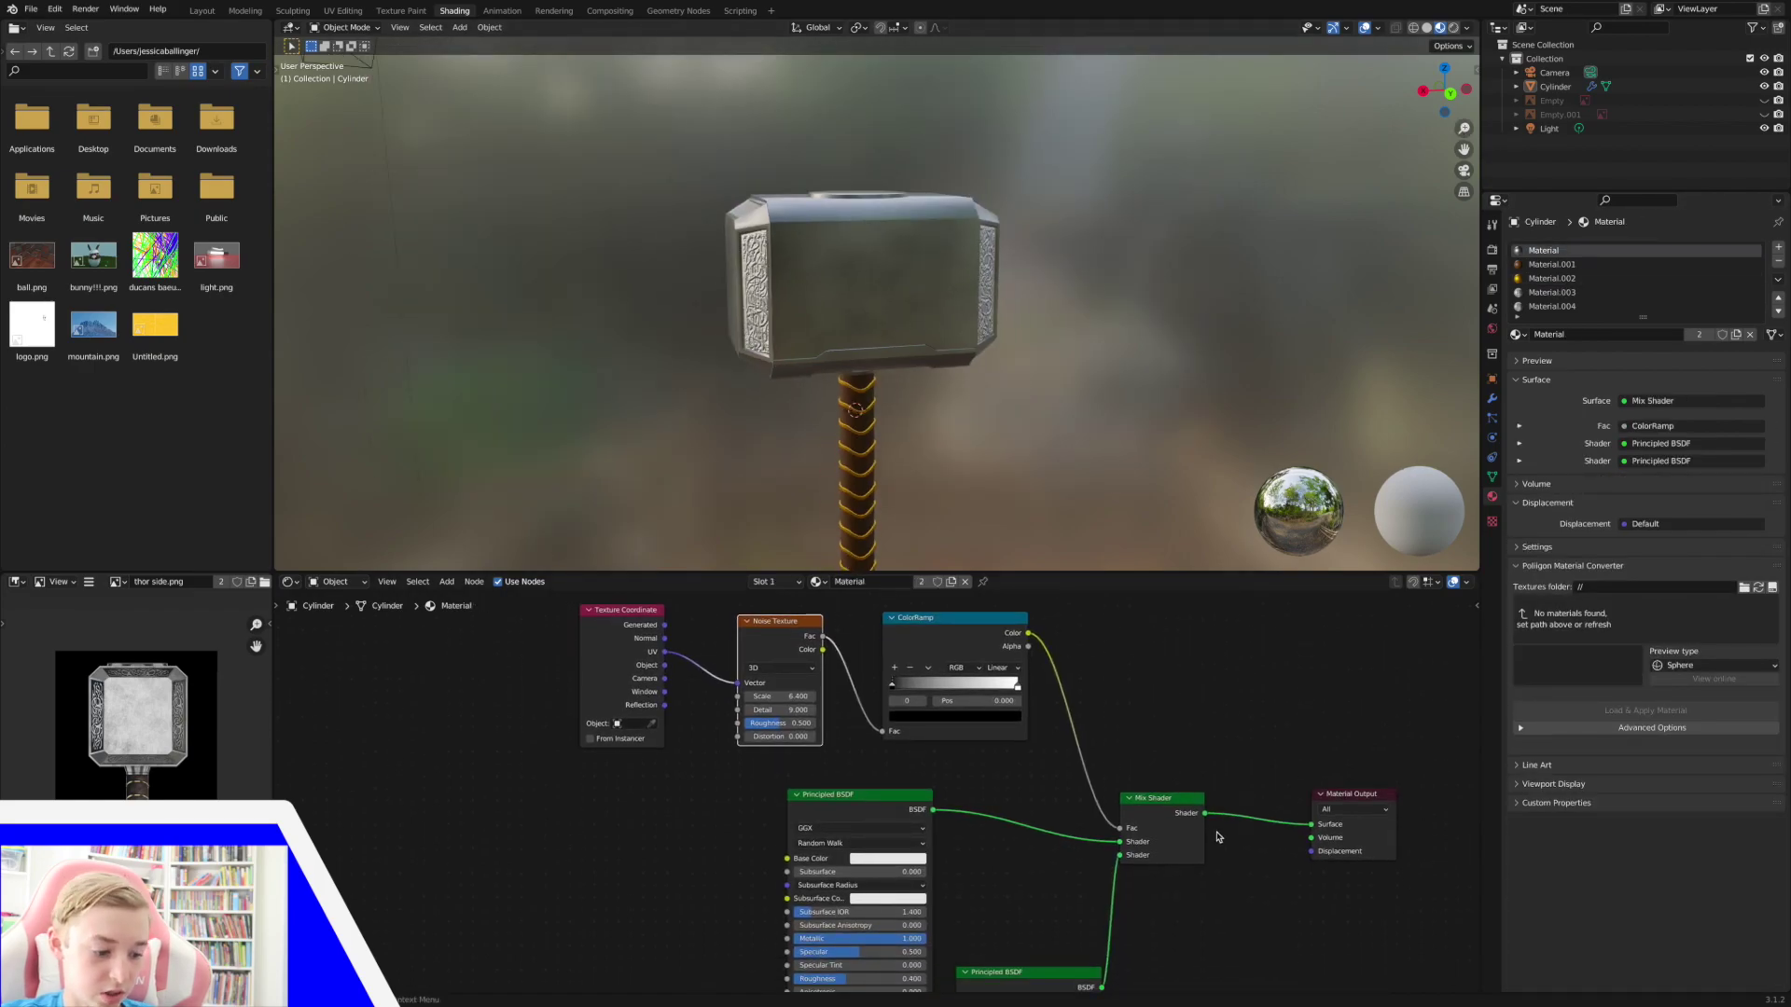
scroll(1217, 857, down, 3)
scroll(1163, 839, down, 2)
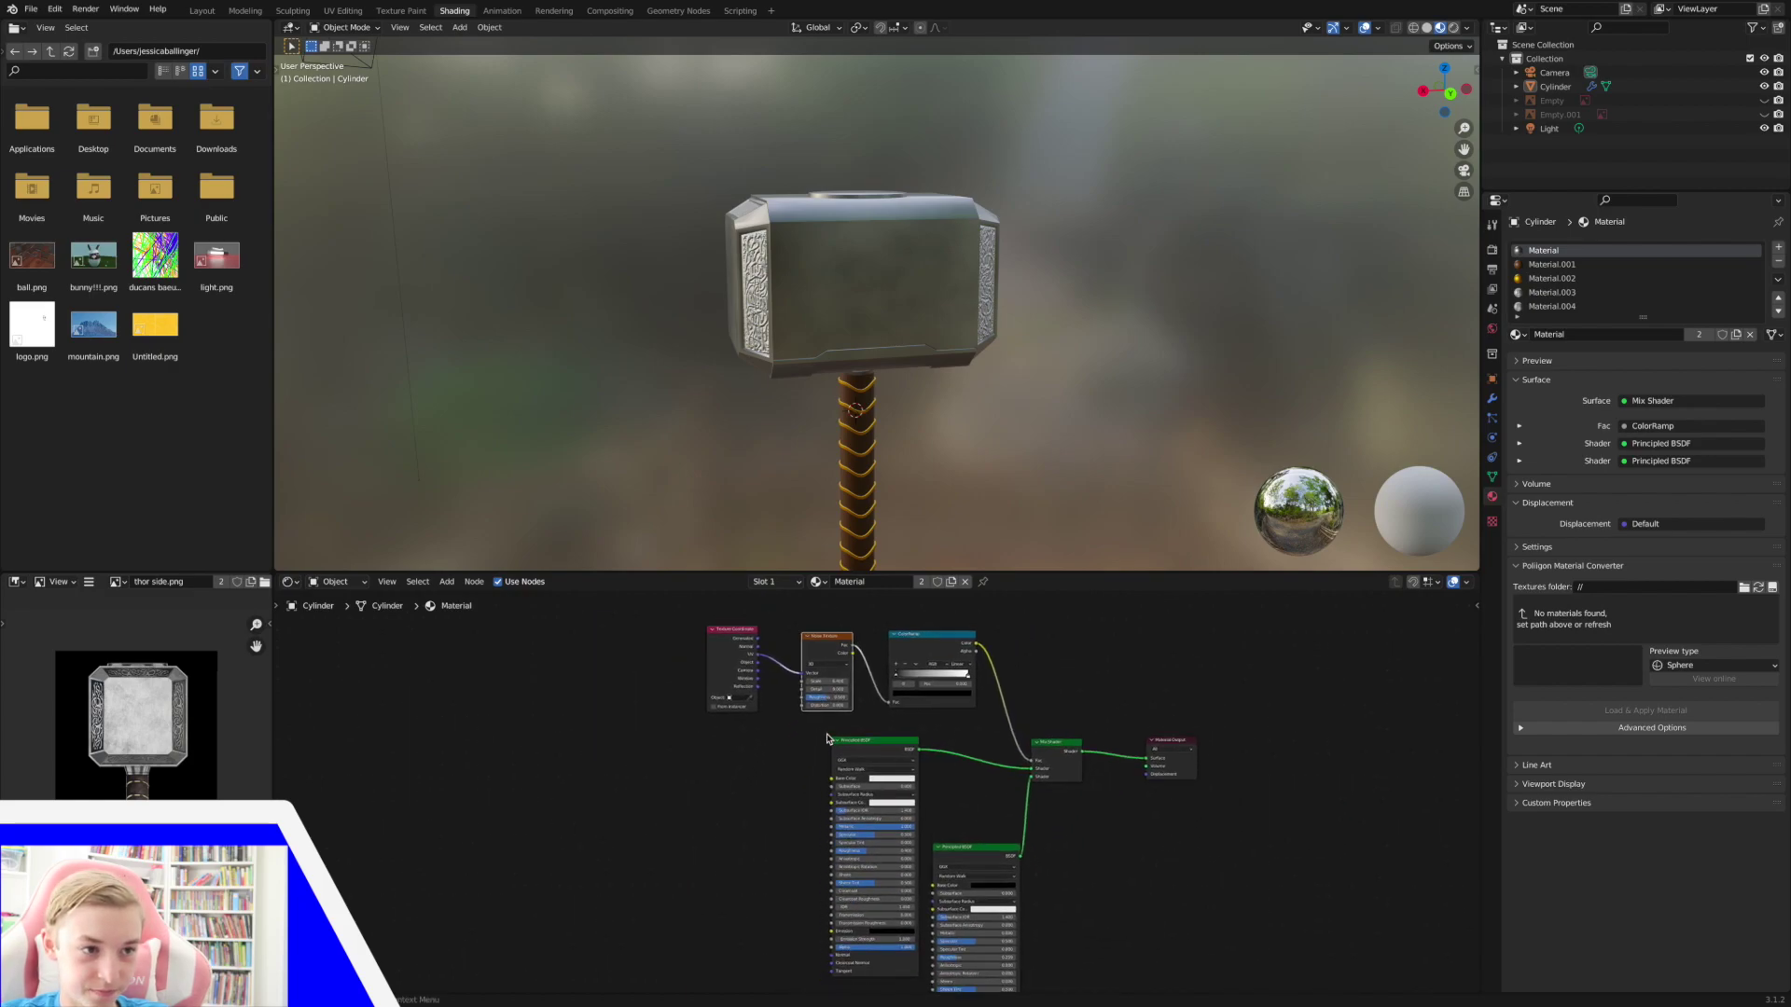
drag(606, 640, 1093, 711)
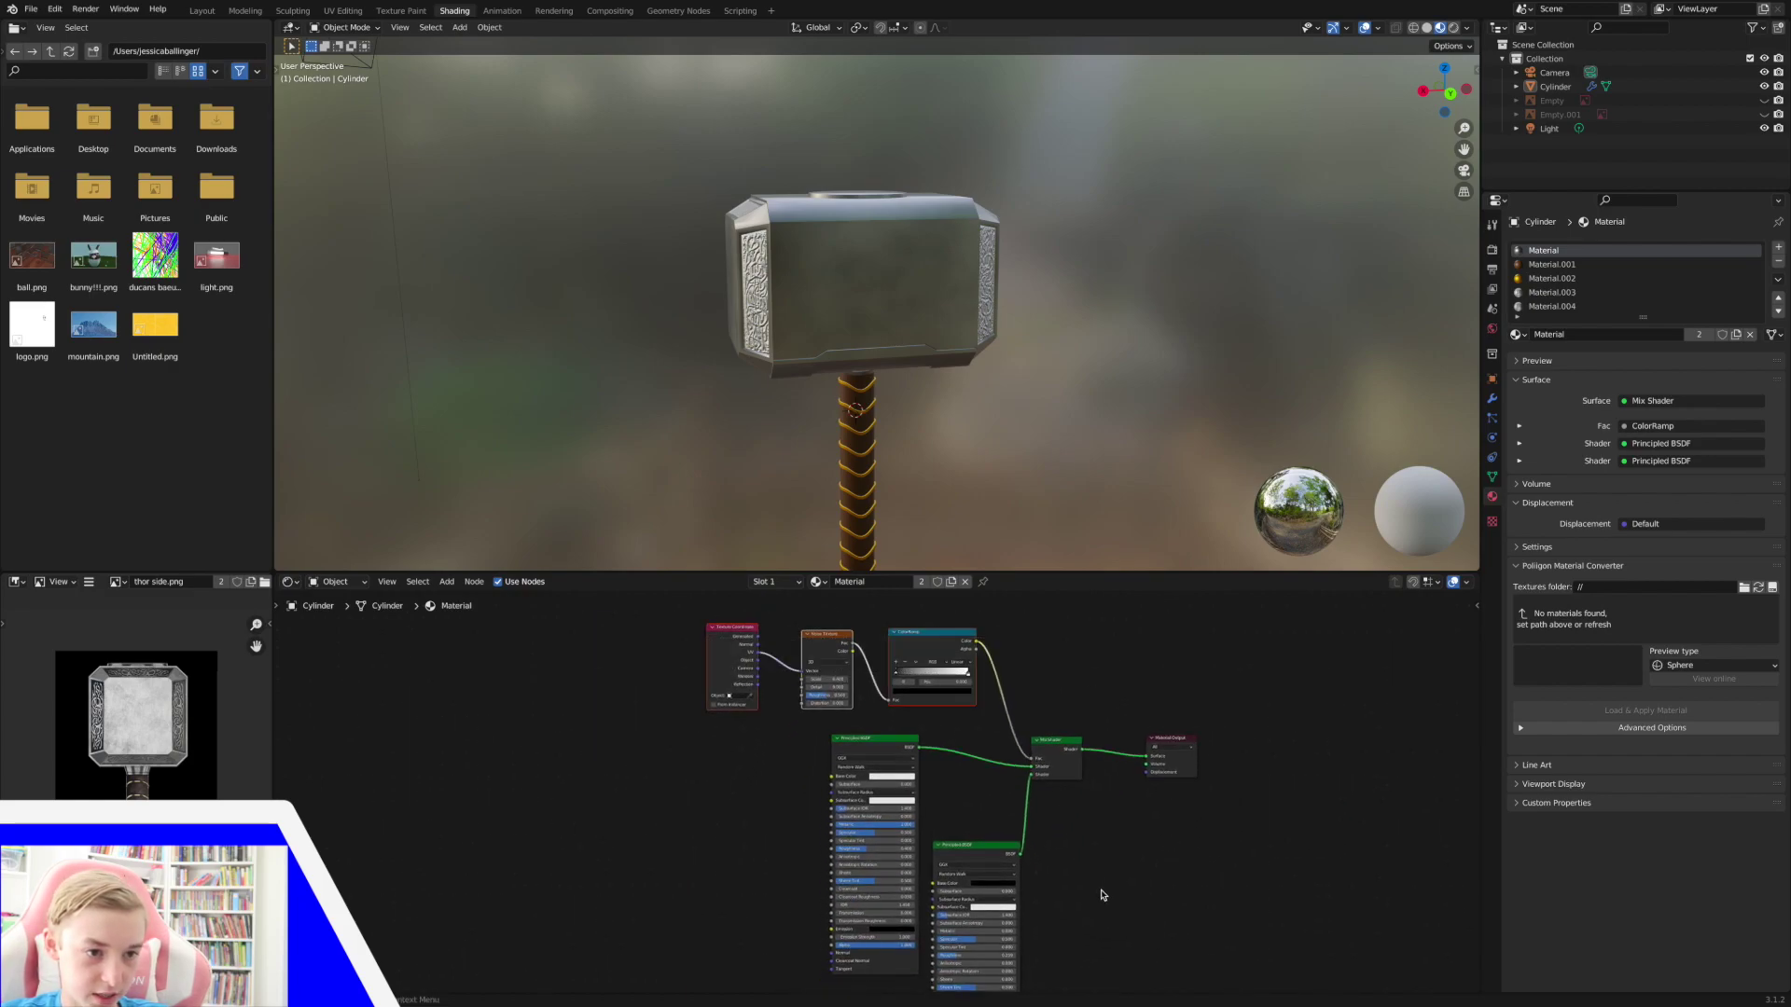
shift+drag(1093, 899, 1003, 765)
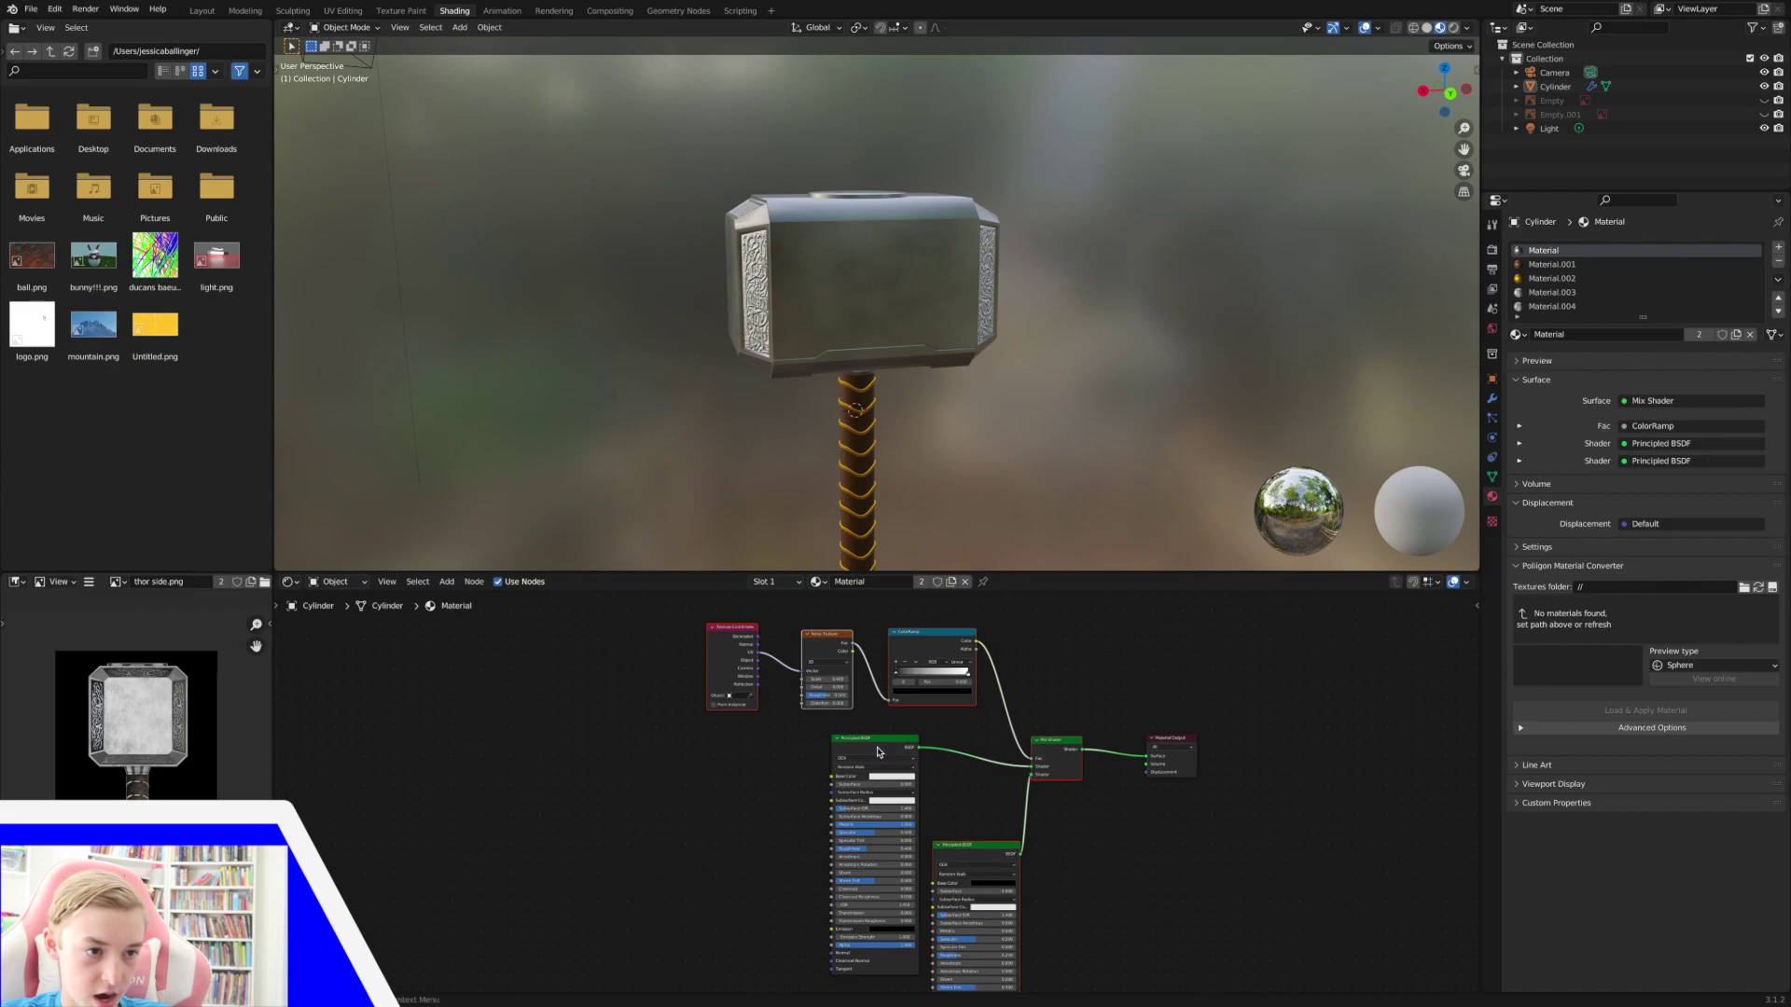
drag(877, 752, 832, 759)
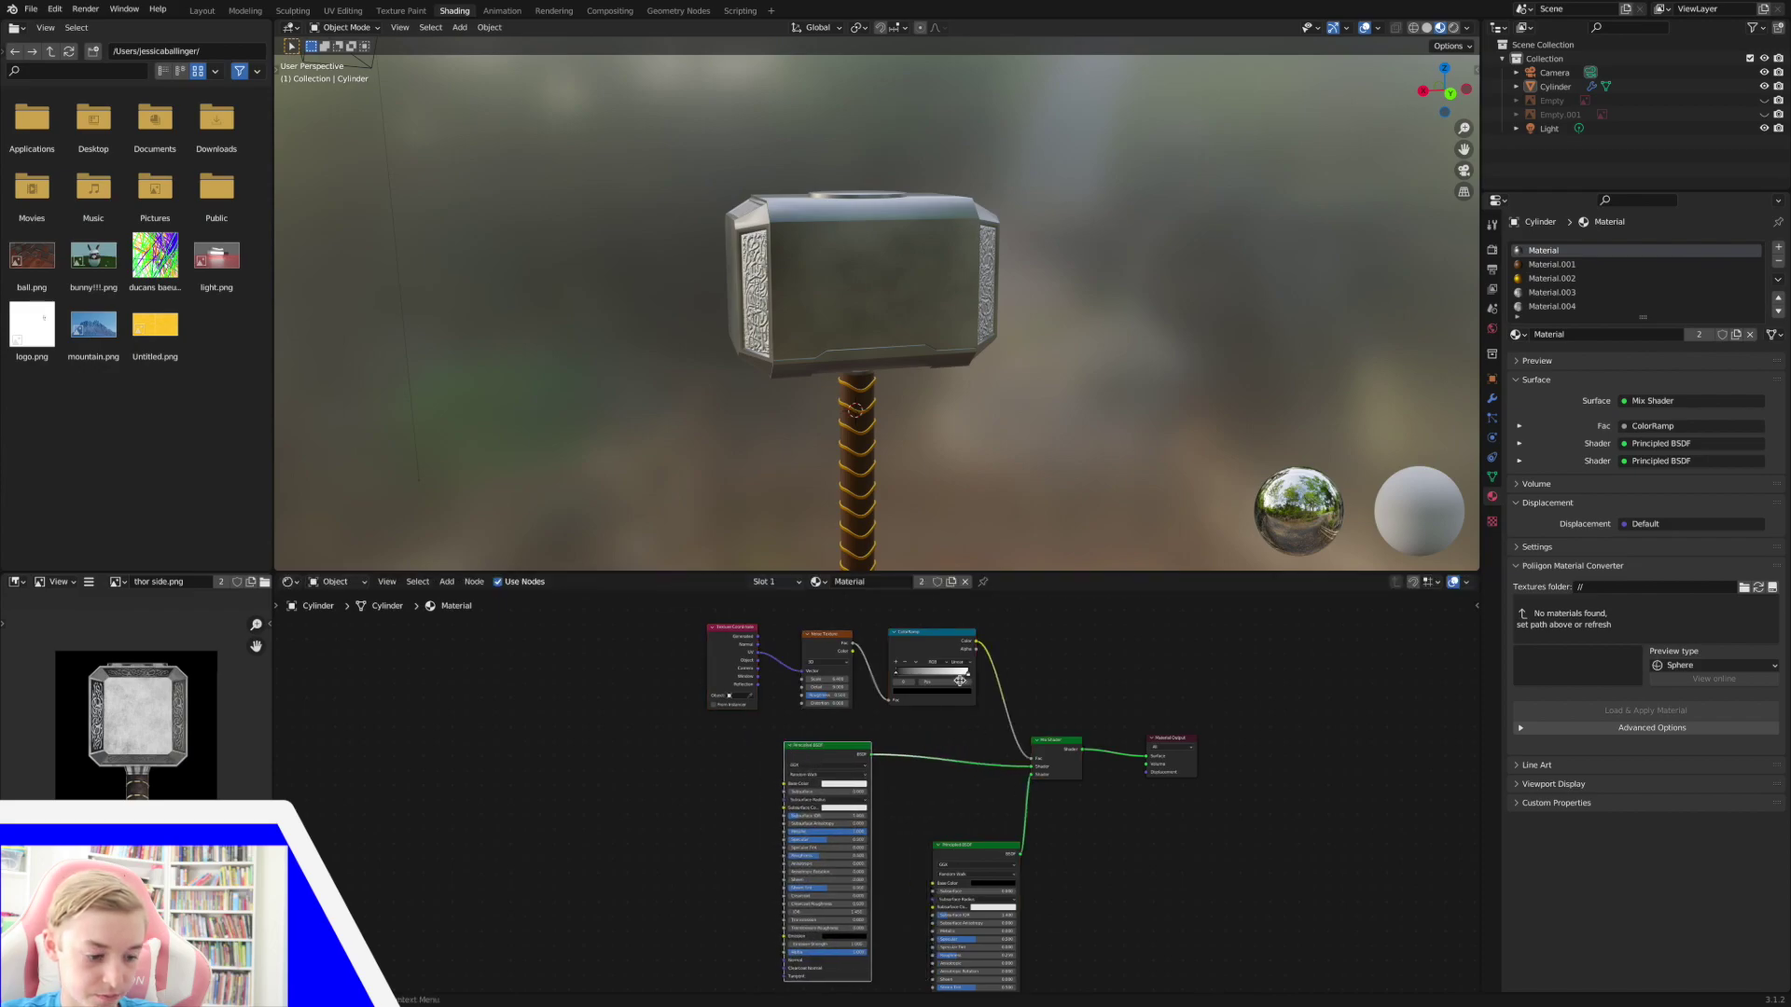
key(ctrl+z)
key(ctrl+z)
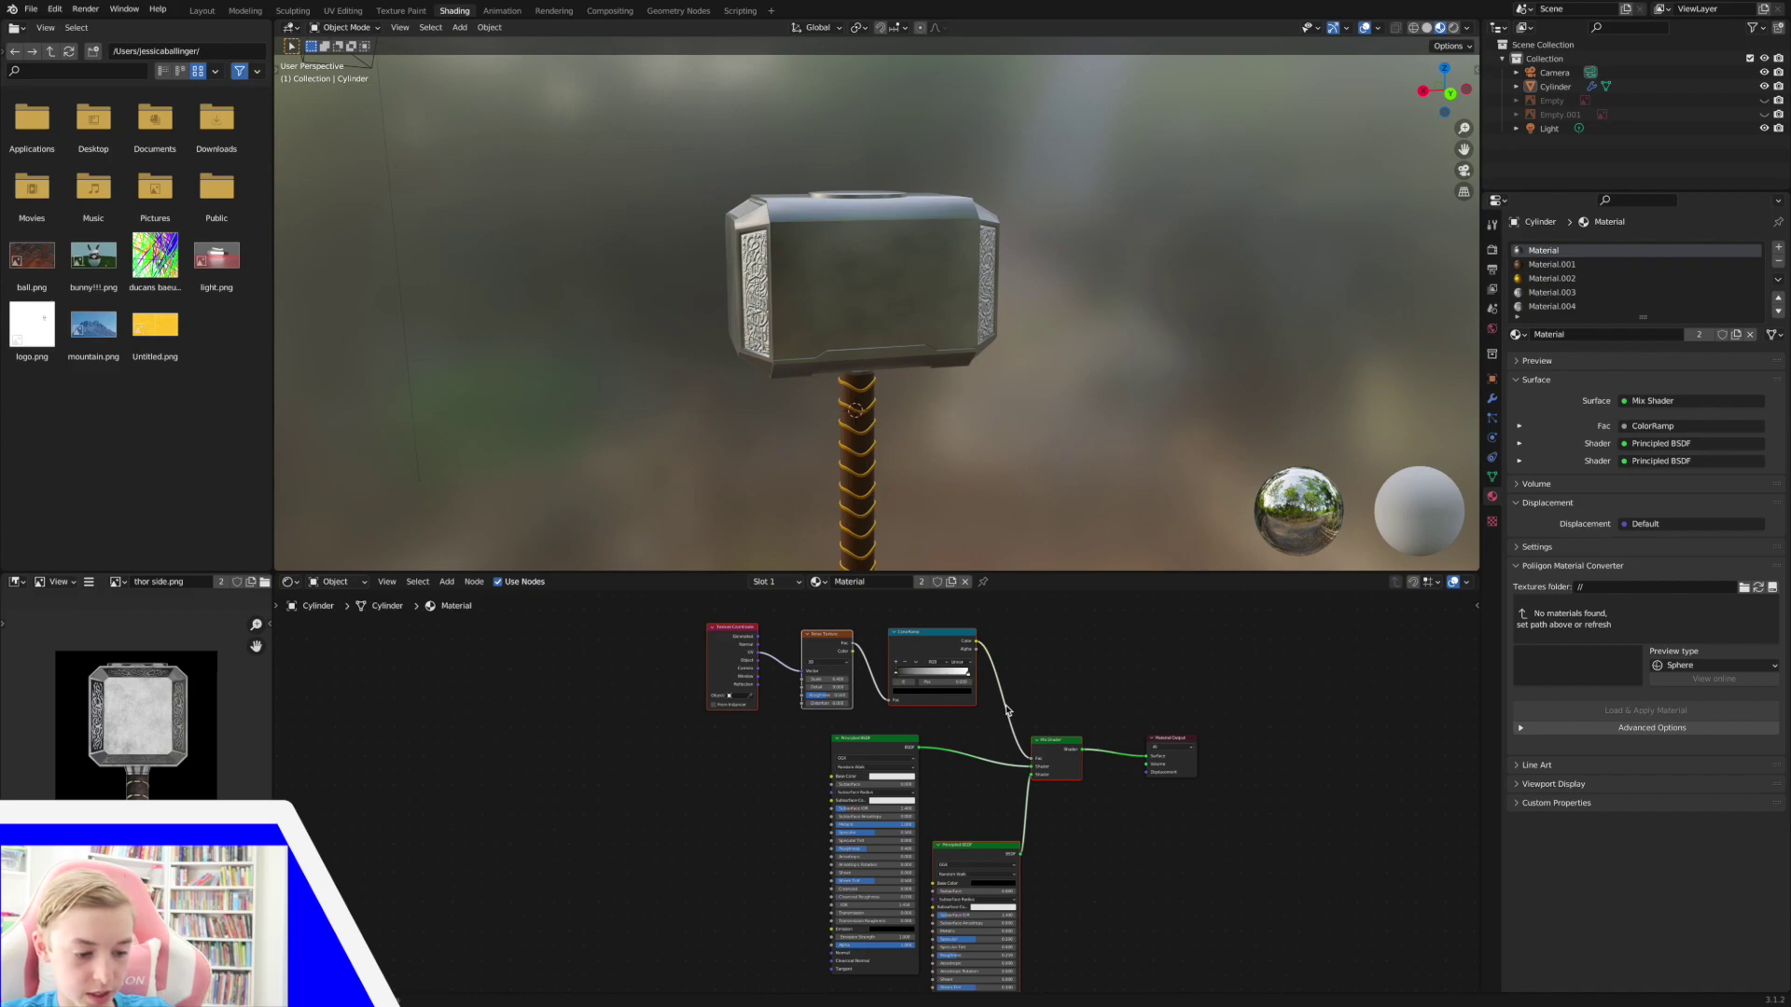
In Material.002, move the orange Principled BSDF away from the Material Output and paste the copied shader-mixing nodes.
click(1551, 279)
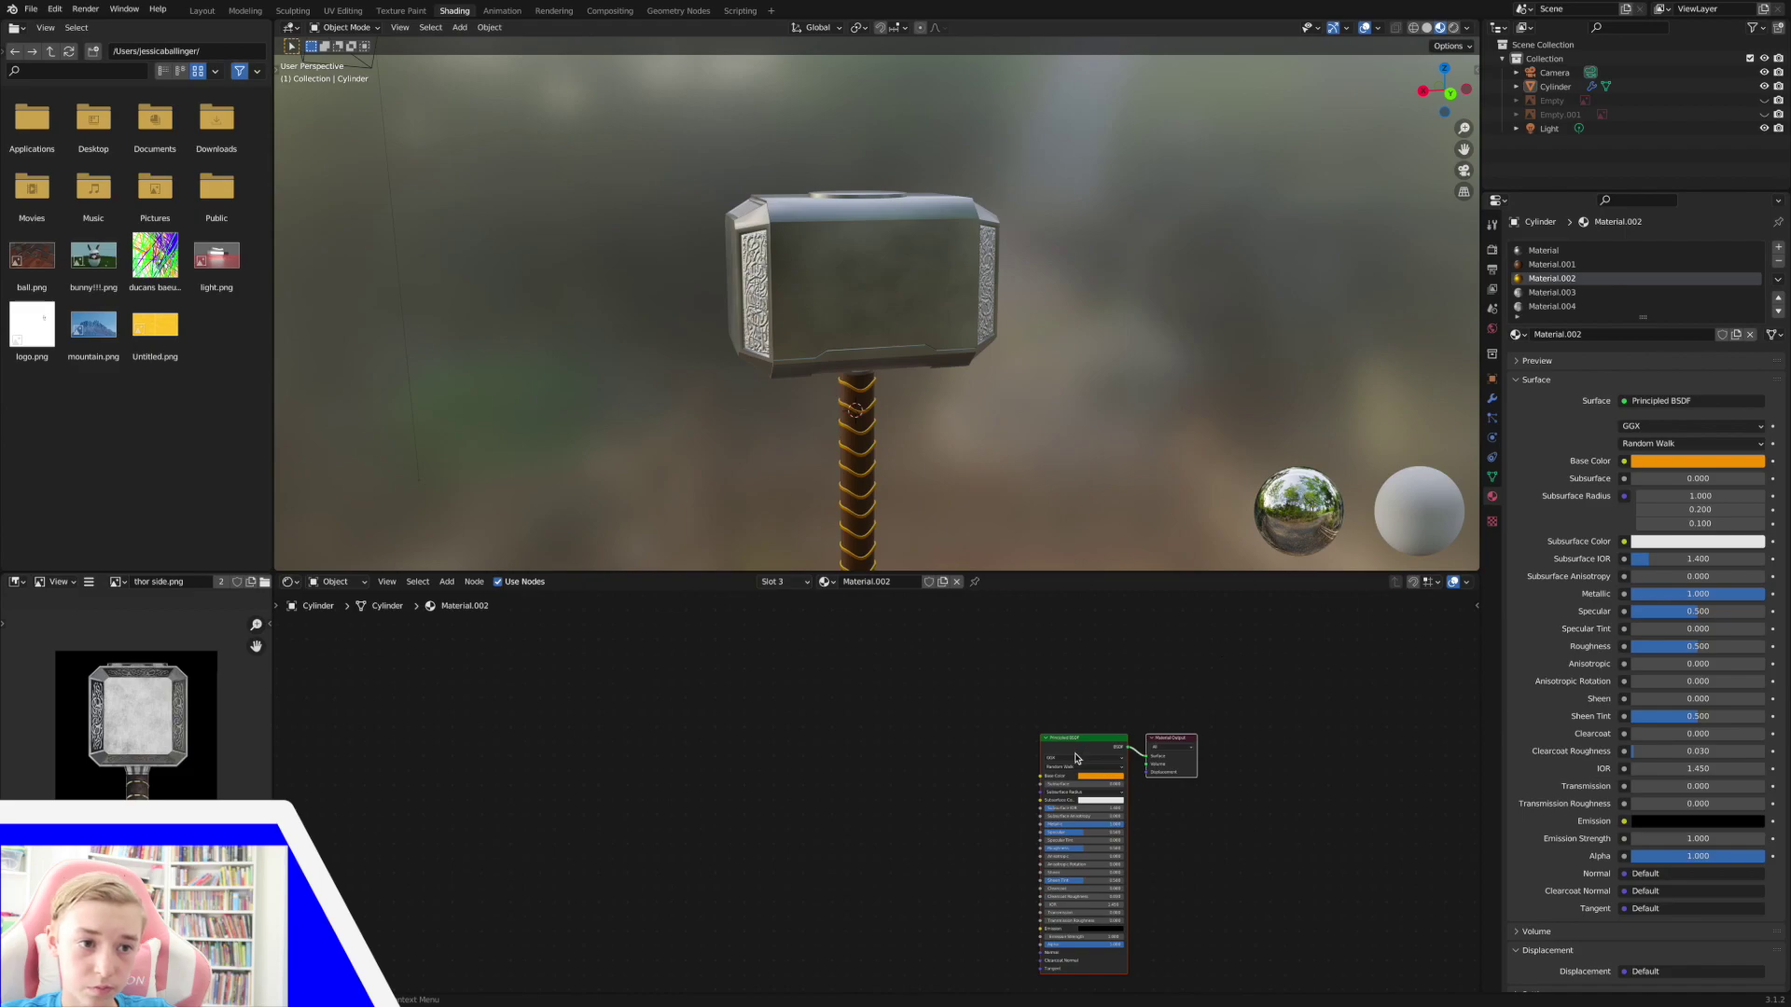
drag(1077, 758, 740, 737)
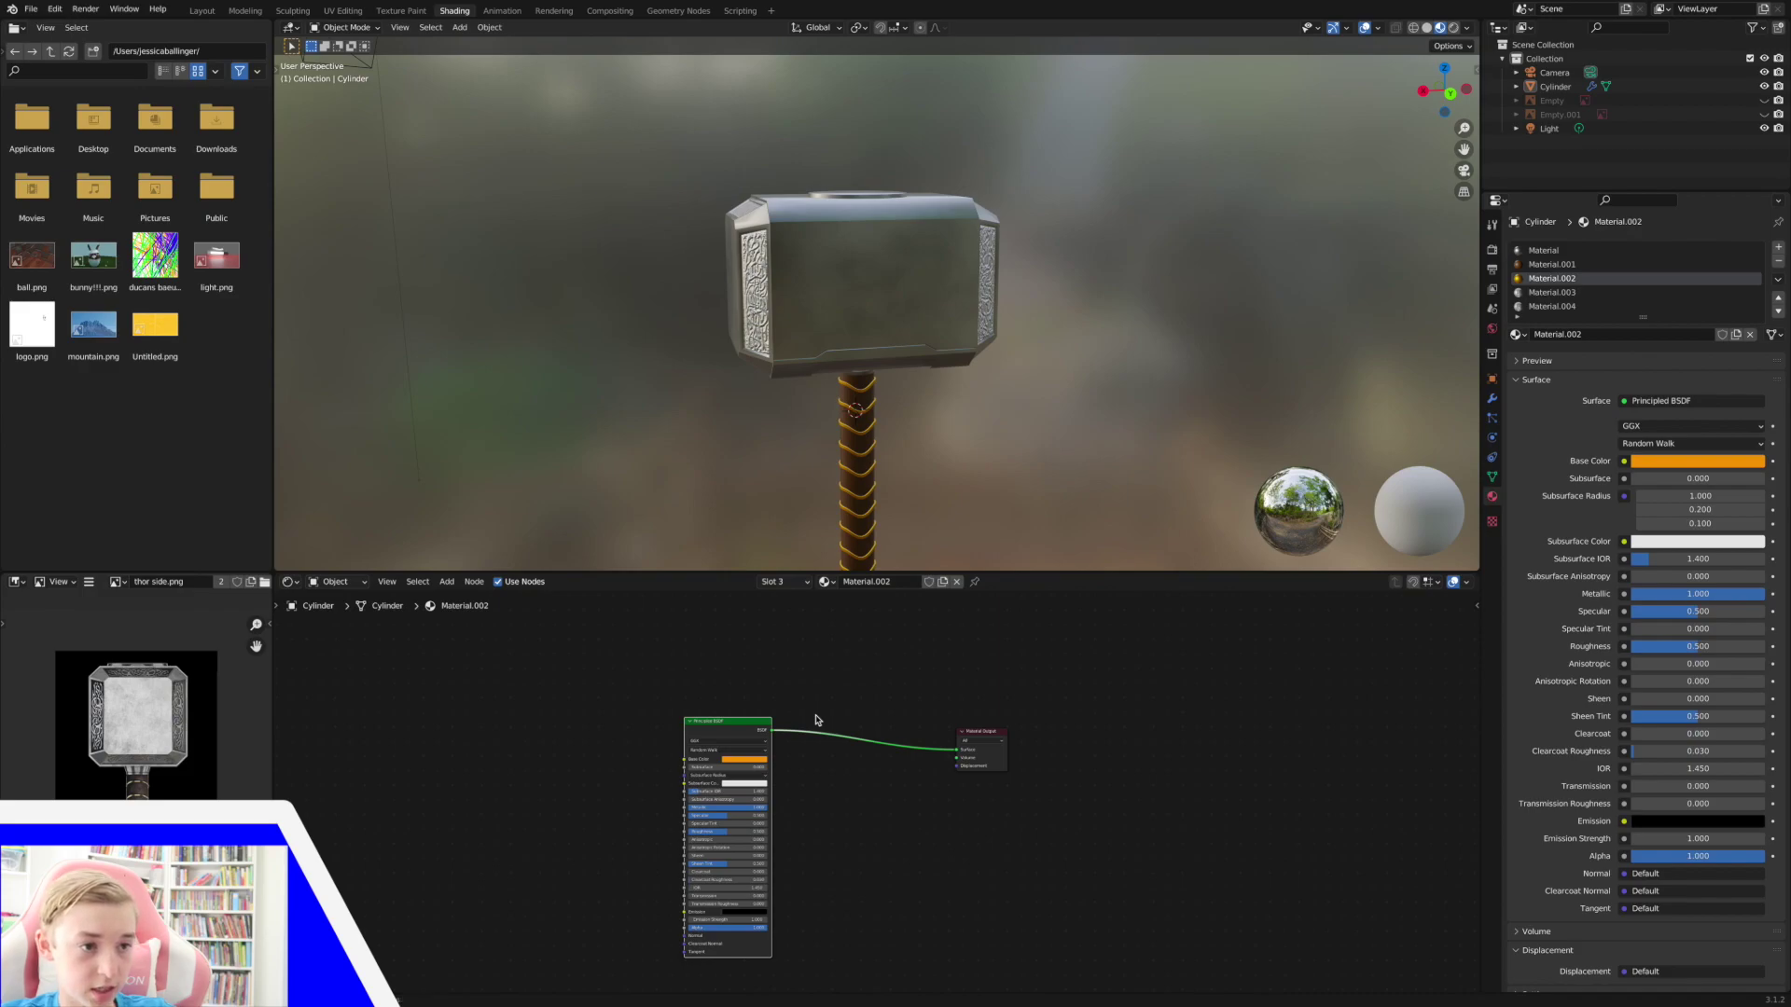
key(ctrl+v)
Place the pasted Mix Shader between the orange Principled BSDF and the Material Output, linked to both, and move the output outward.
drag(1063, 746, 929, 679)
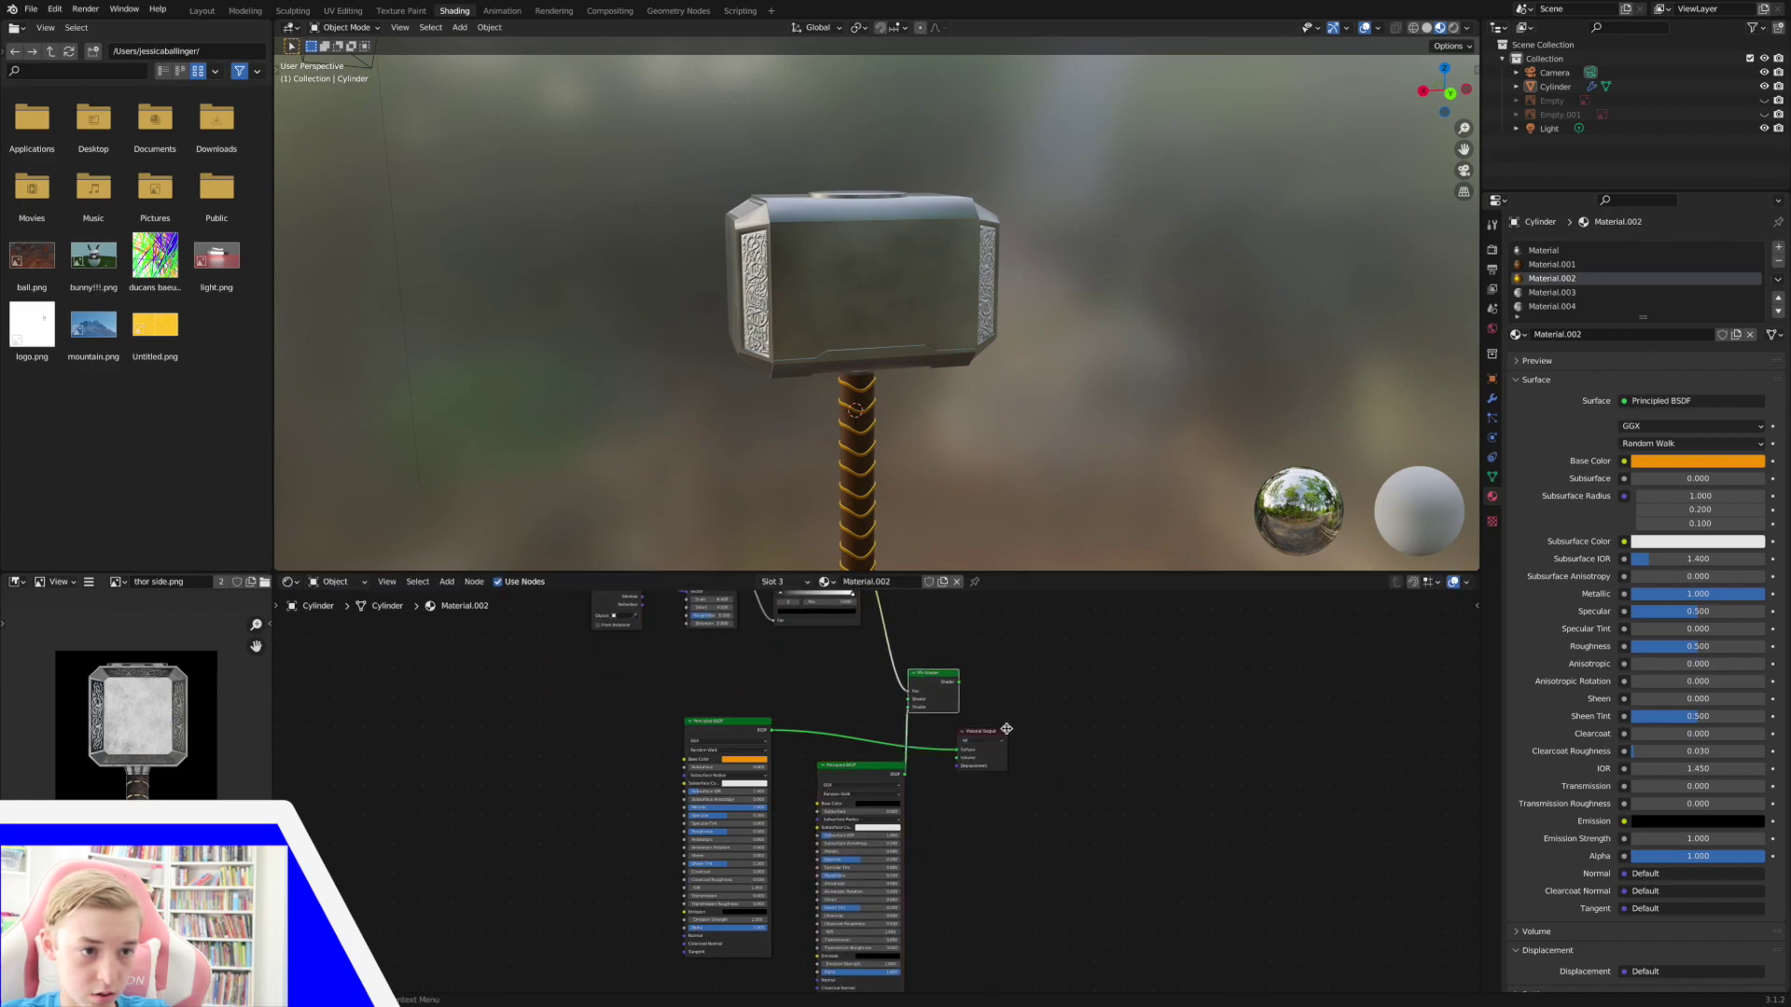
drag(996, 735, 1063, 719)
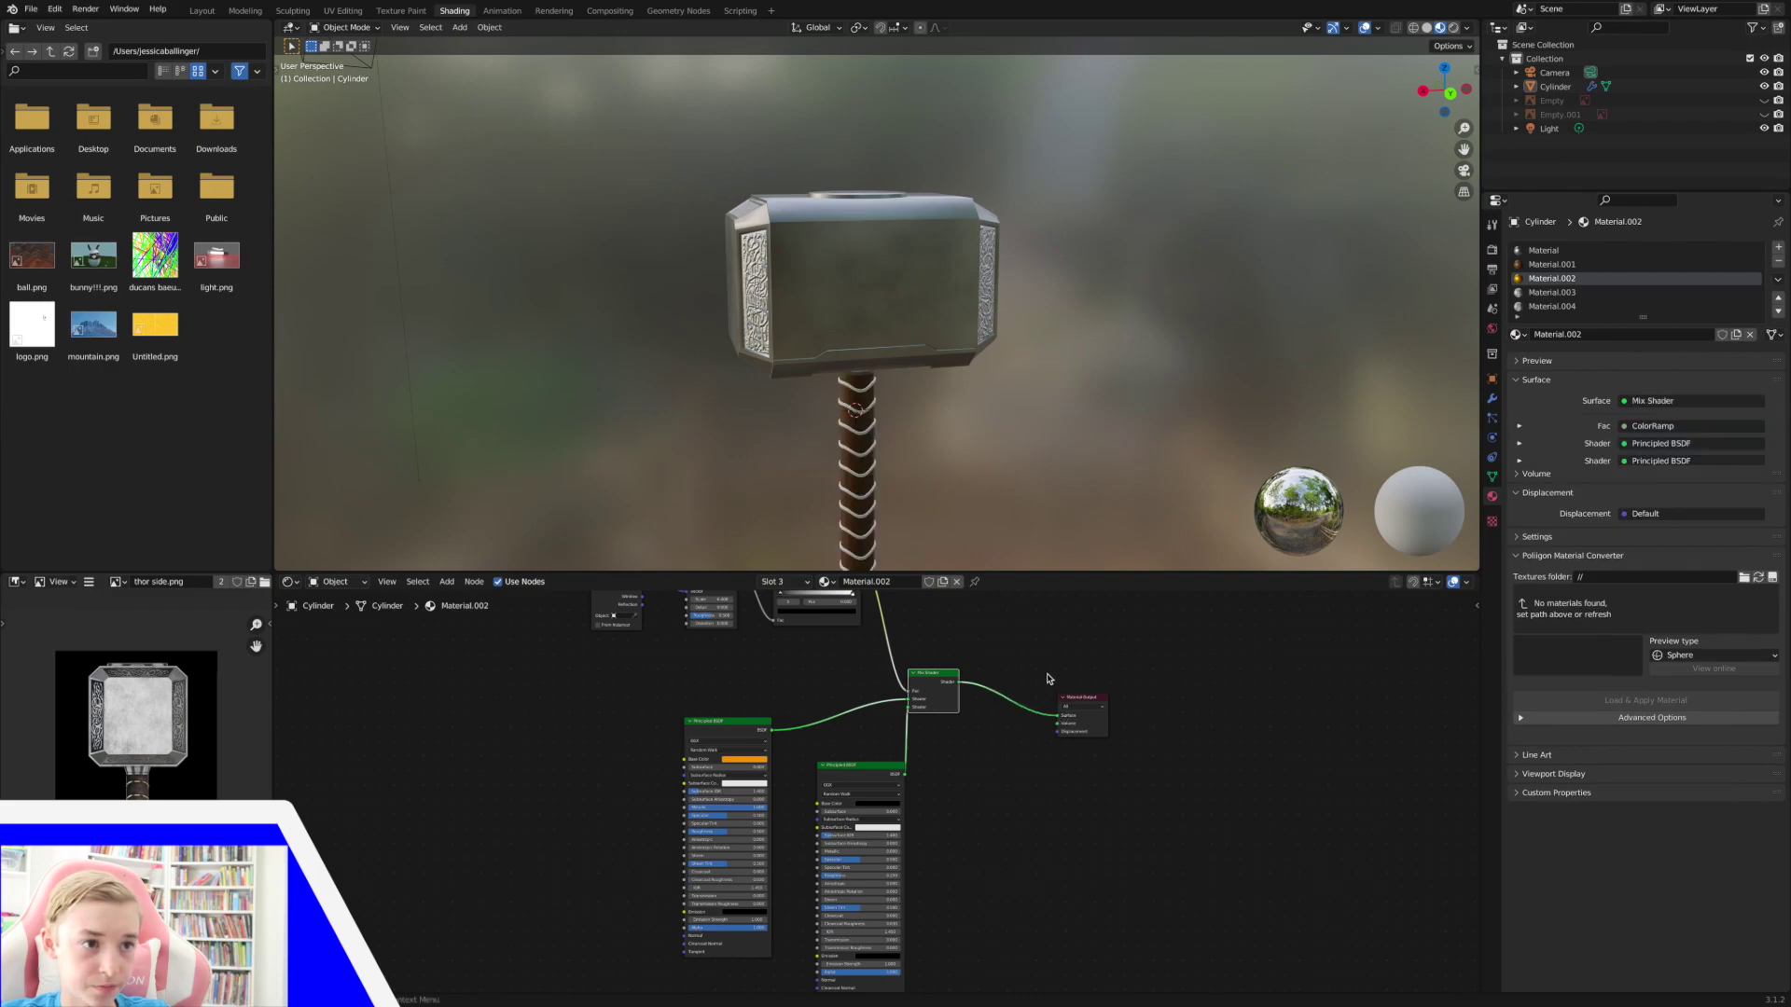
scroll(1042, 682, up, 5)
scroll(1042, 685, down, 6)
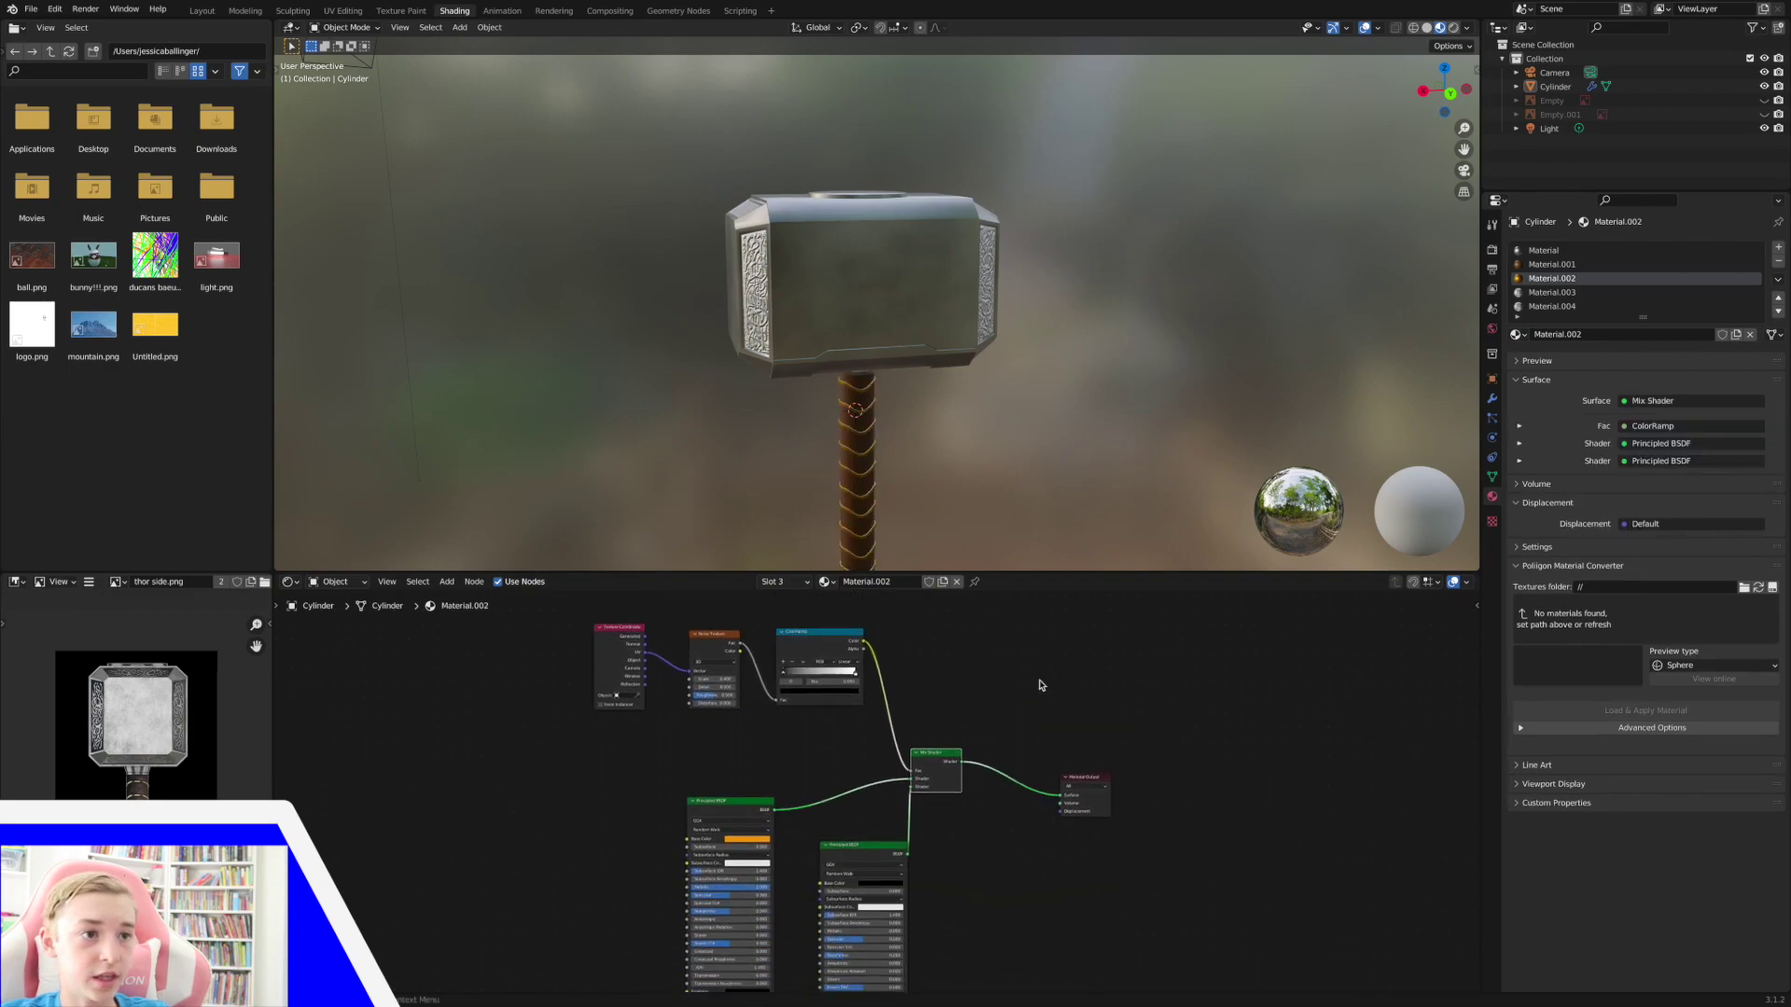
Inspect the hammer head's metal up close from above and from directly below.
drag(1465, 126, 1466, 66)
scroll(1374, 317, down, 5)
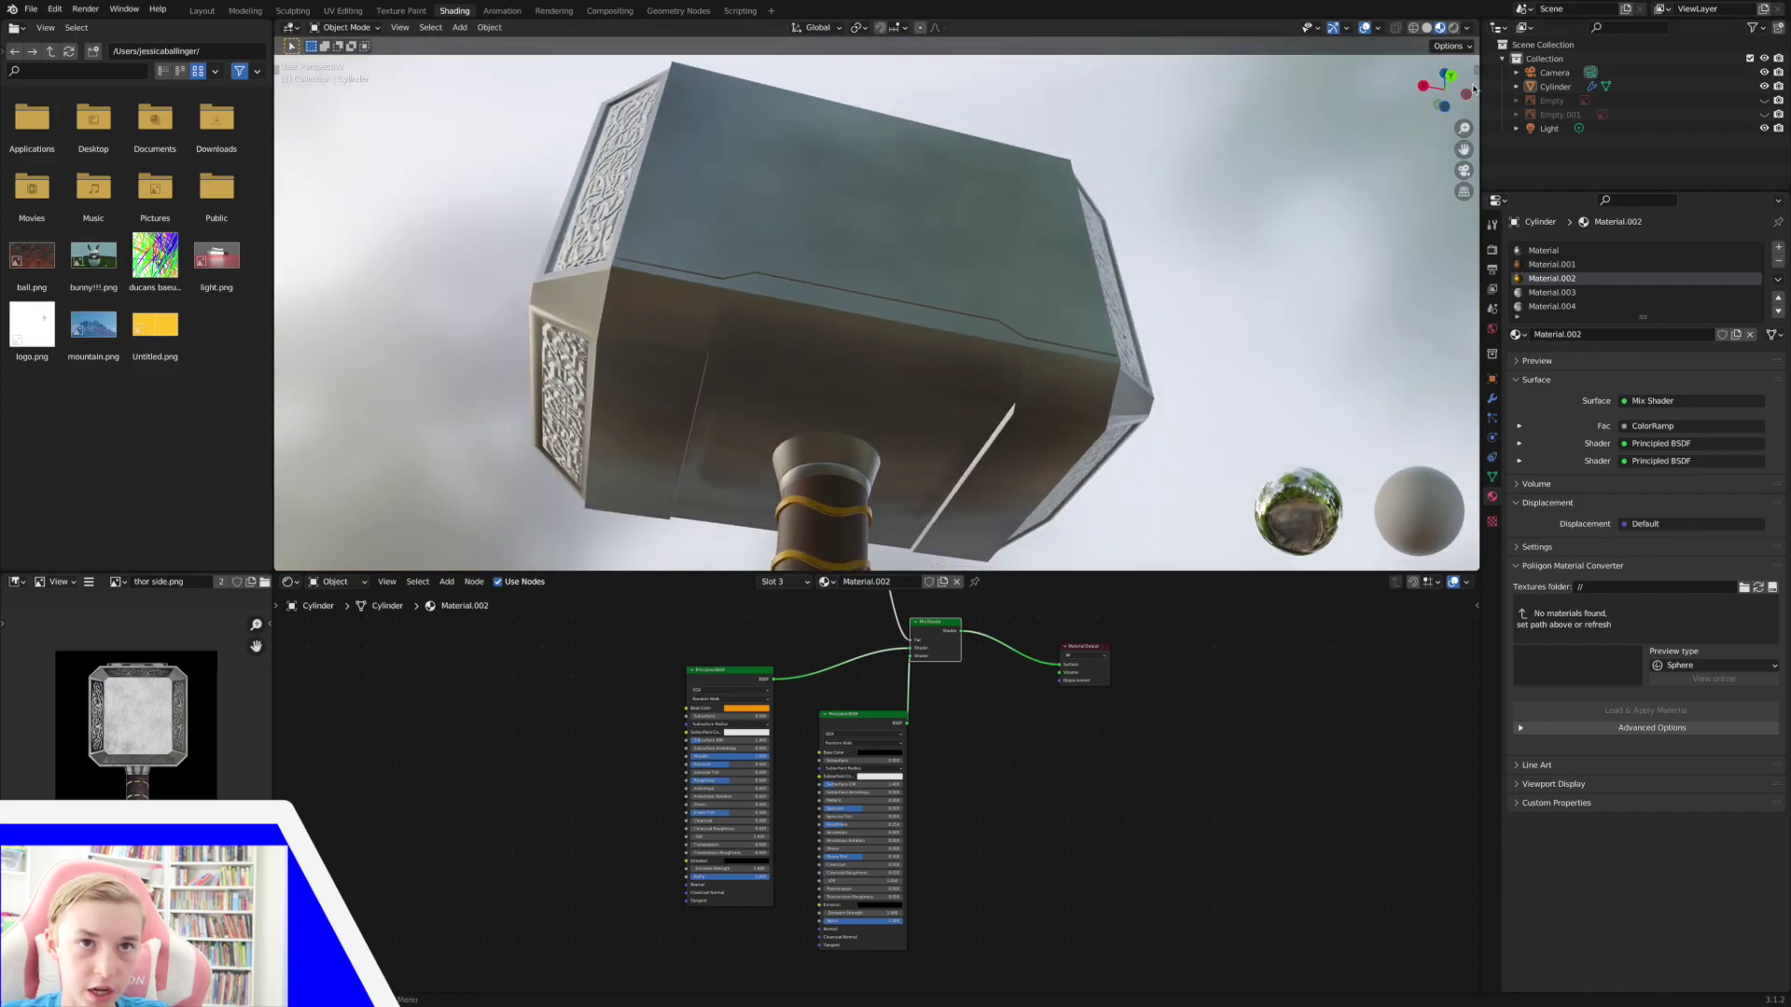
click(1444, 74)
drag(1464, 150, 1464, 65)
scroll(1132, 436, down, 5)
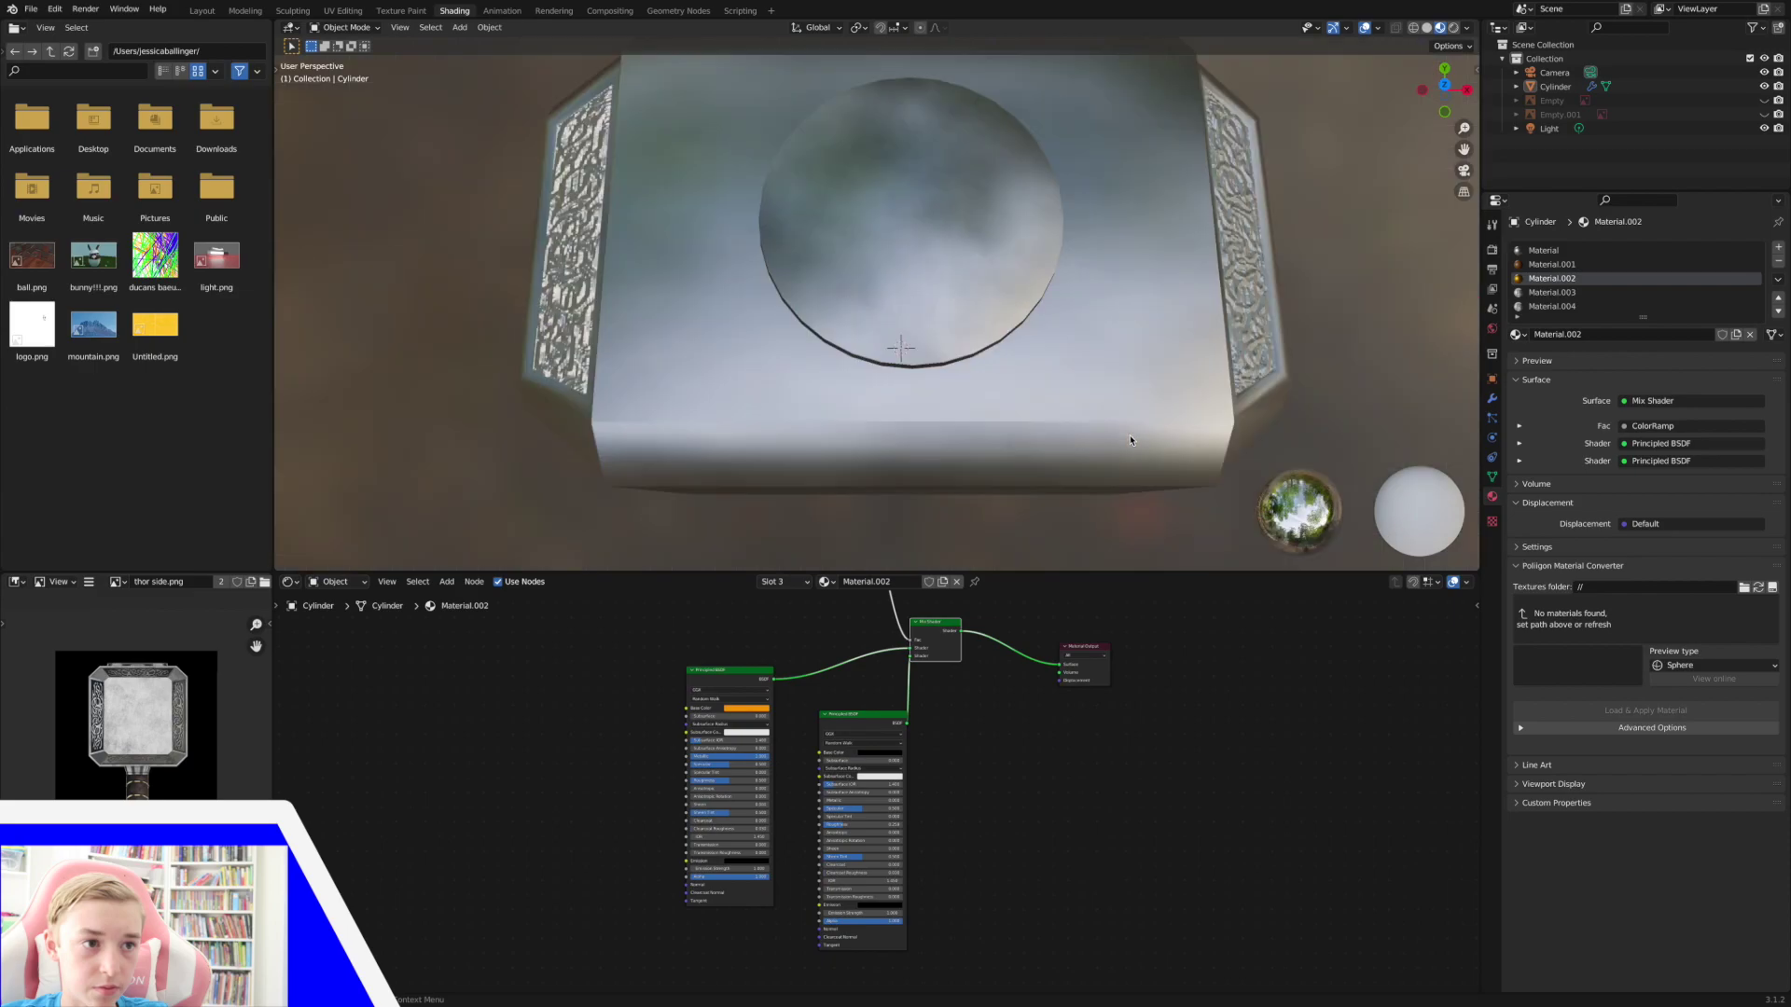
click(1446, 111)
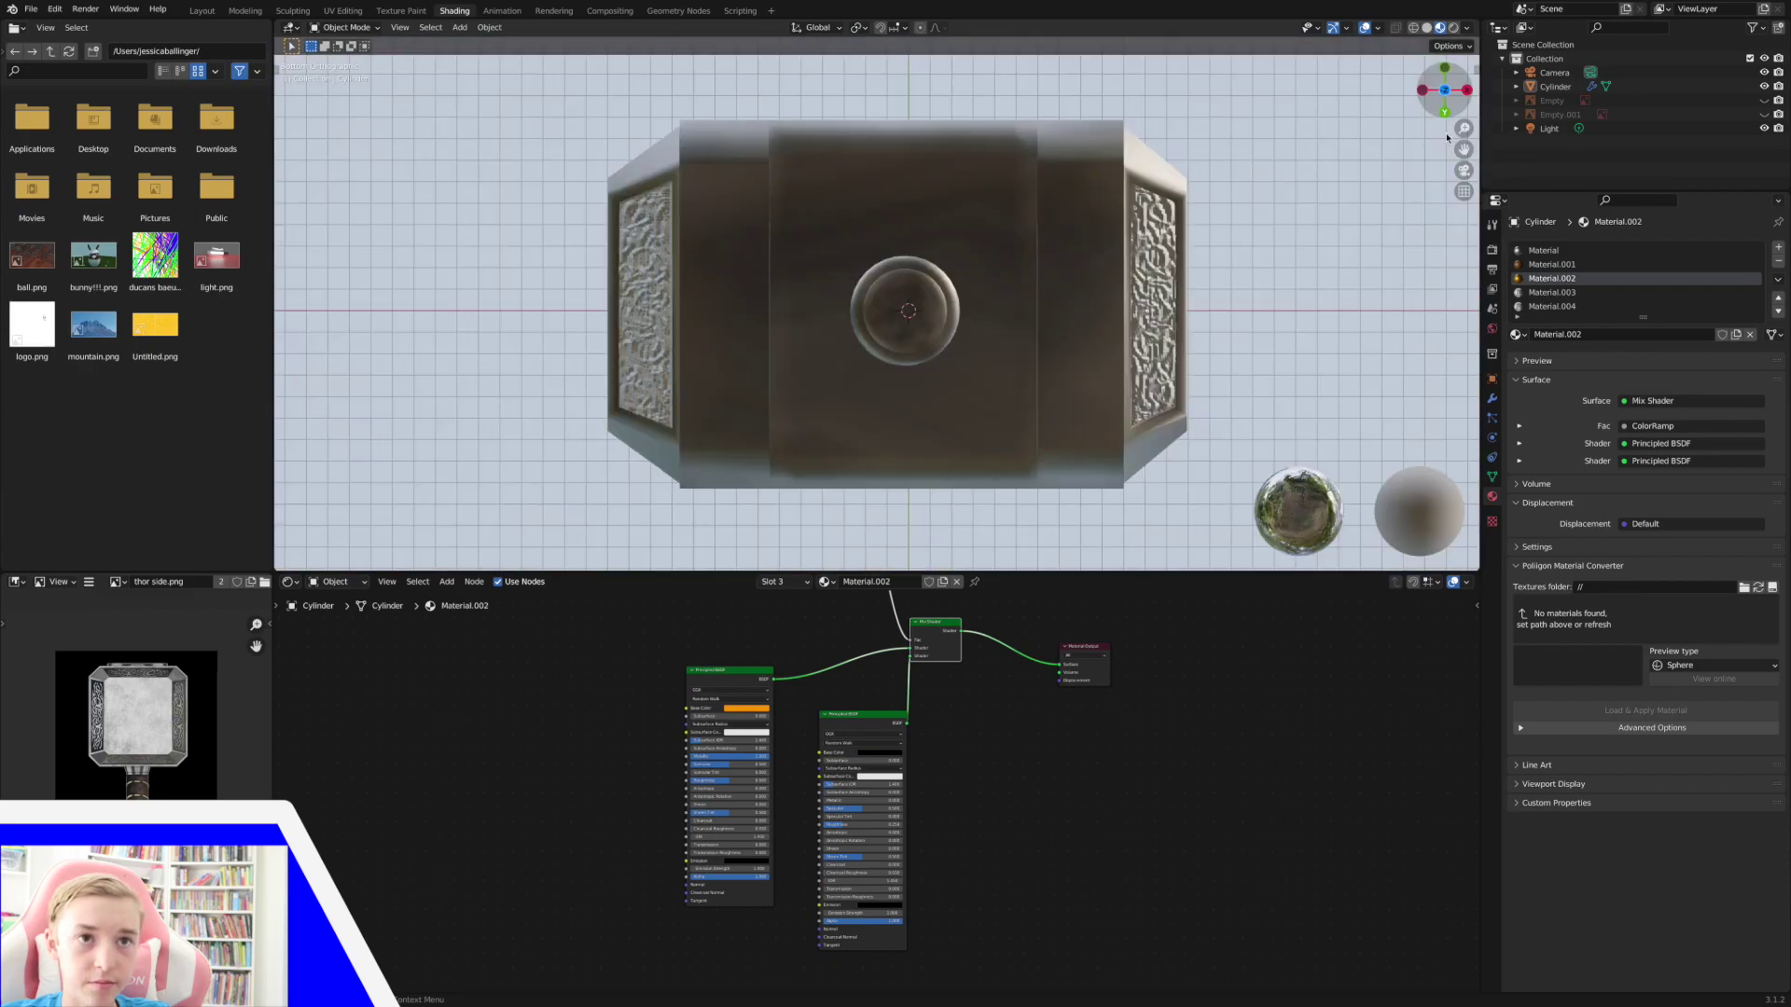
In Material.002, set the Noise Texture scale to 380.4 and preview the ColorRamp output on the handle's bands.
click(1448, 105)
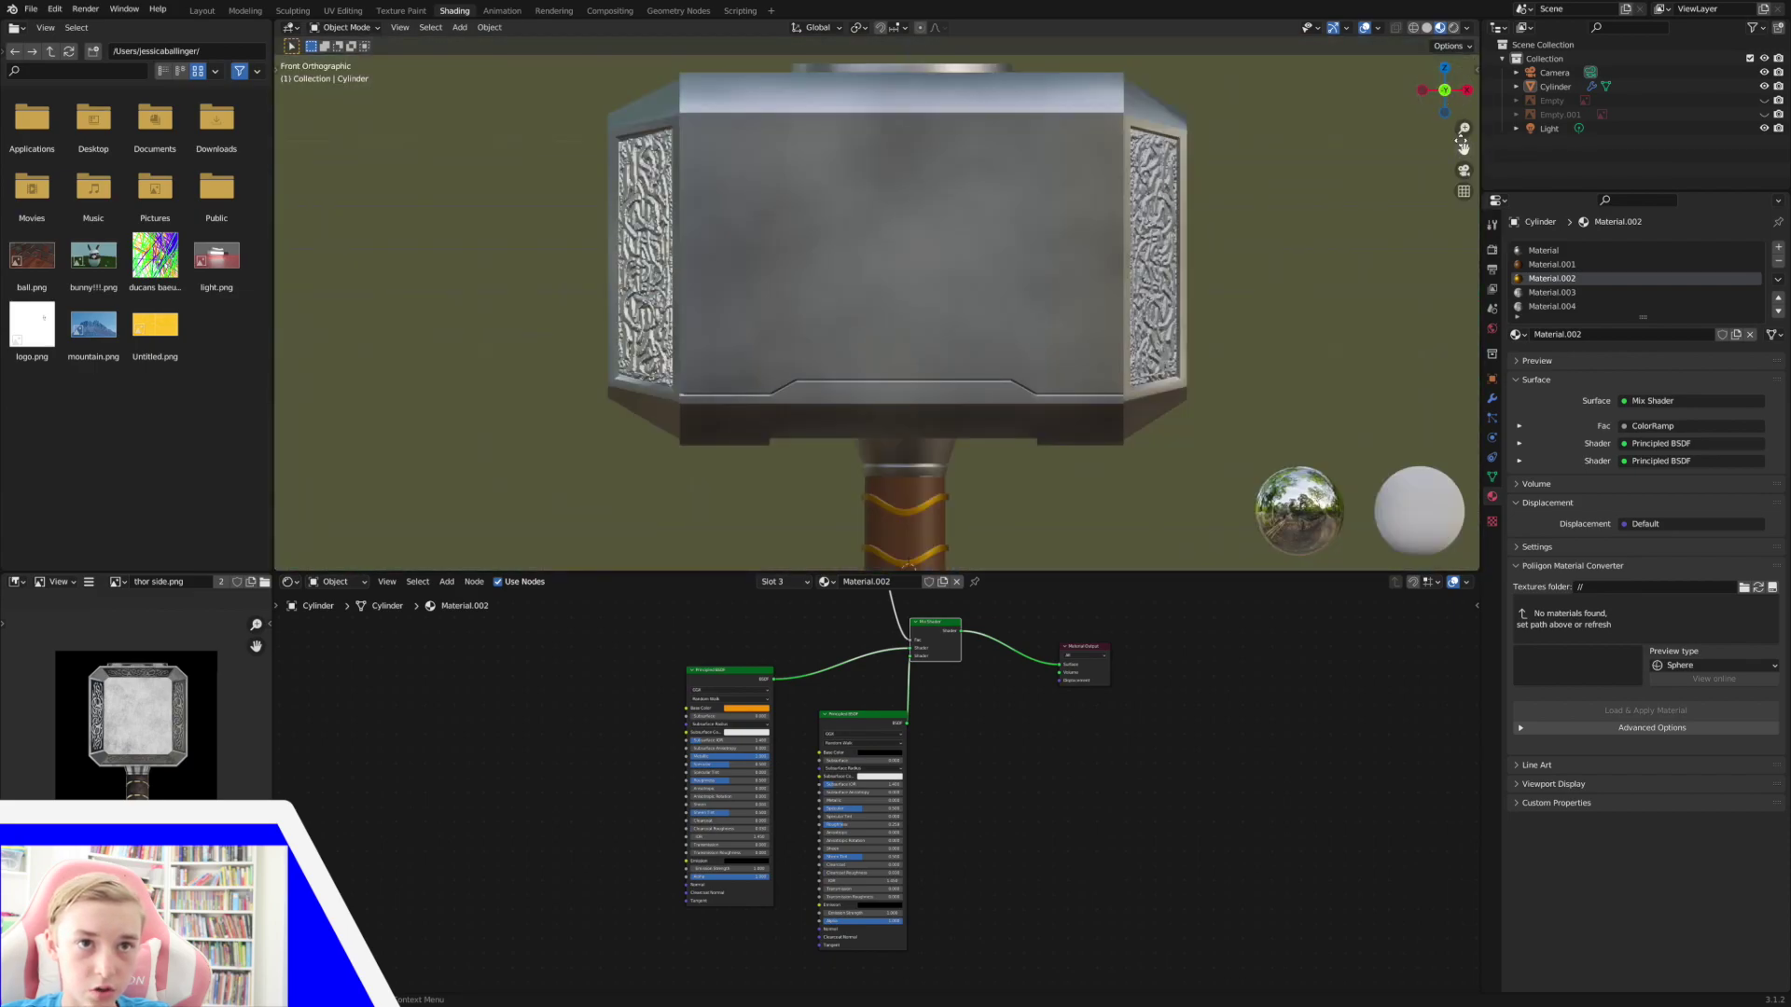
drag(1463, 149, 1478, 0)
scroll(894, 709, down, 3)
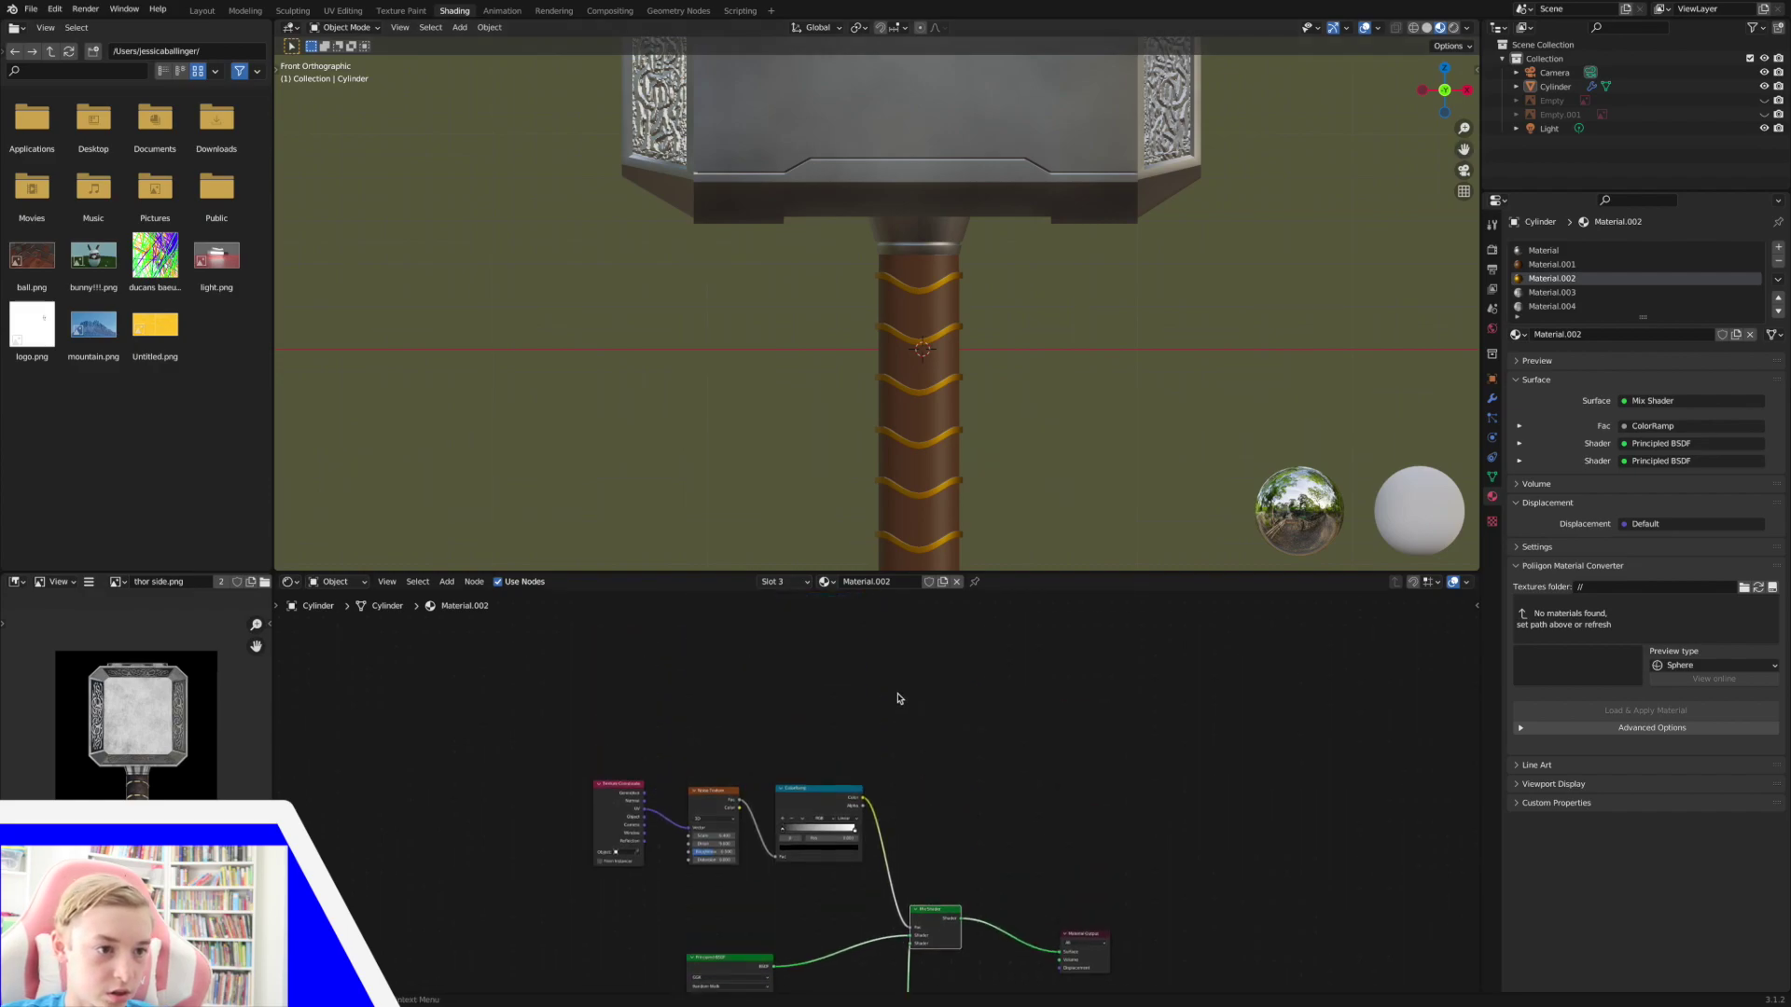
scroll(895, 700, down, 3)
scroll(914, 708, up, 5)
scroll(913, 705, up, 3)
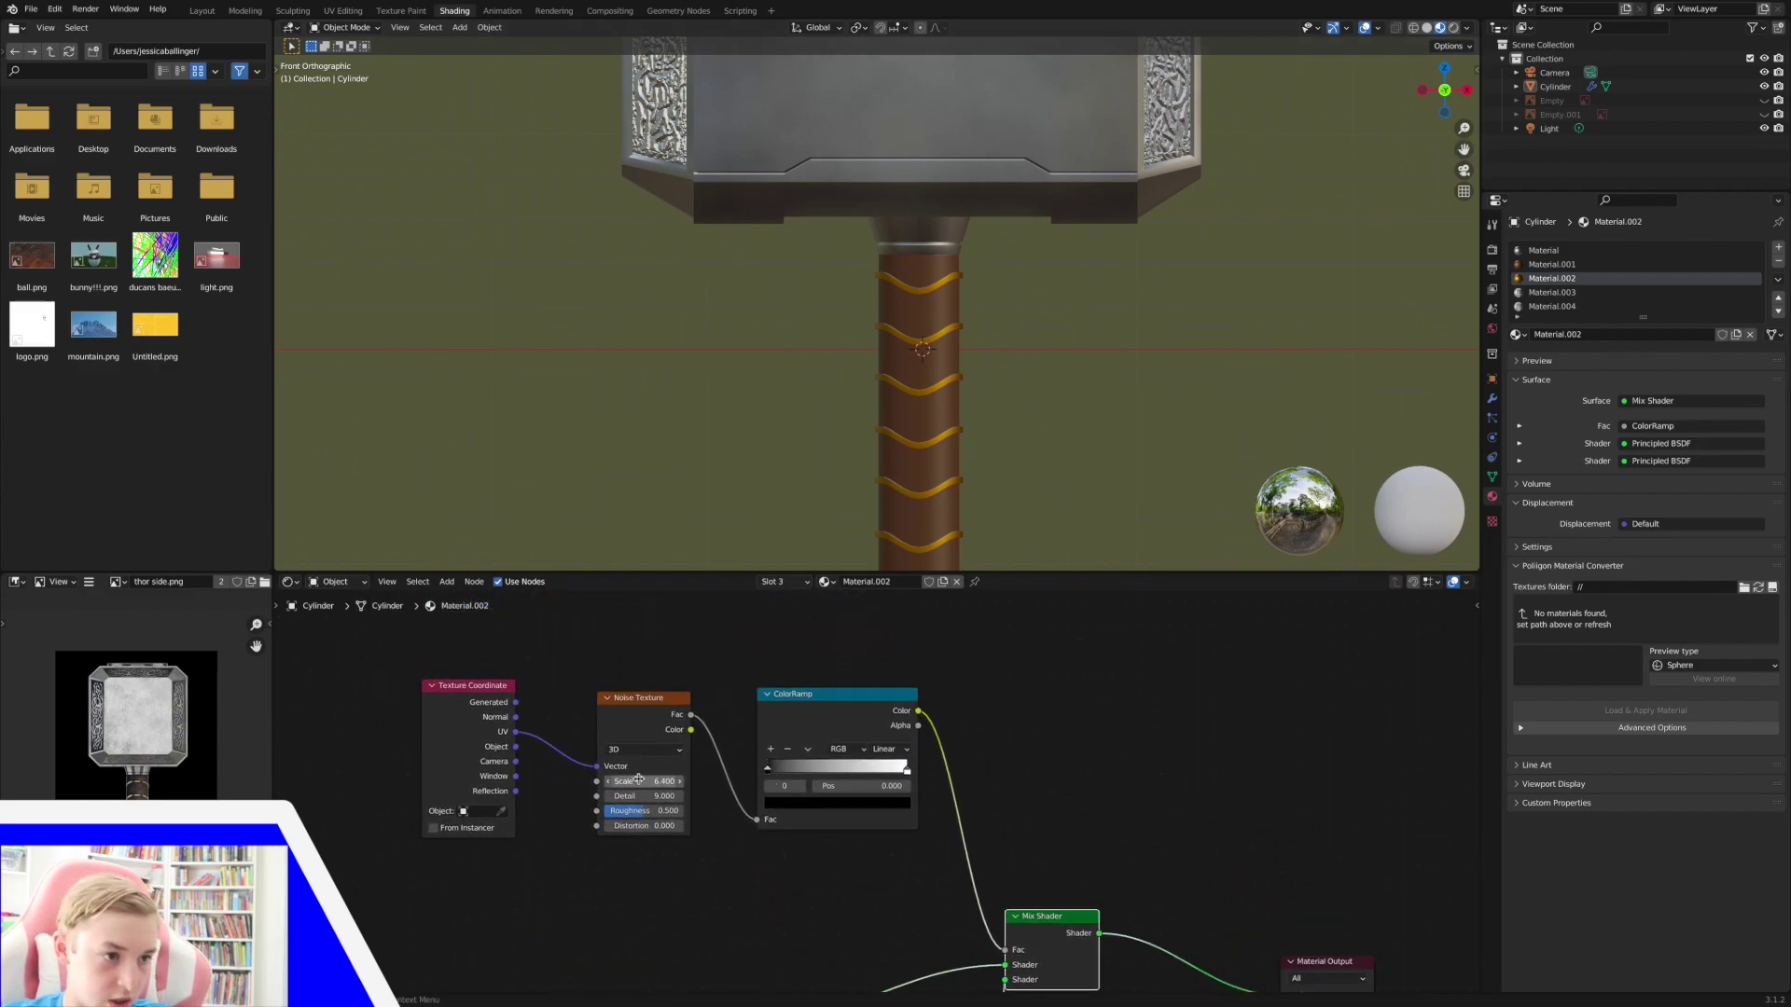
drag(638, 780, 639, 780)
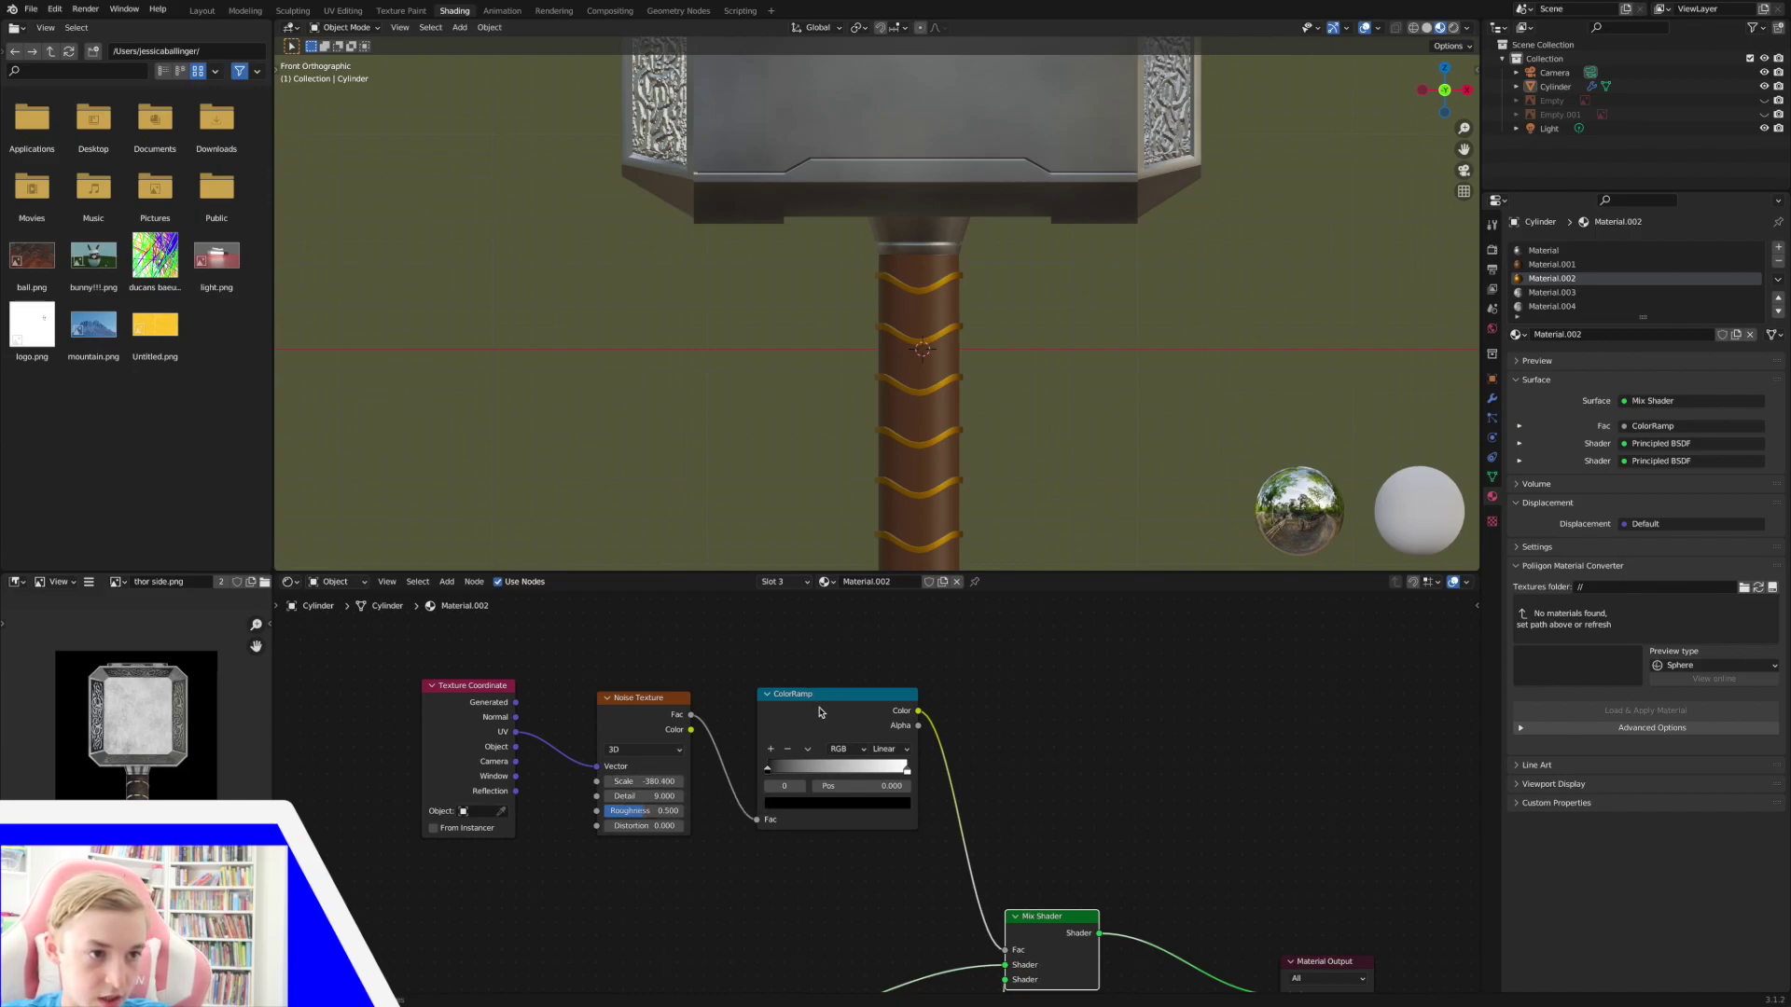
ctrl+shift+click(820, 712)
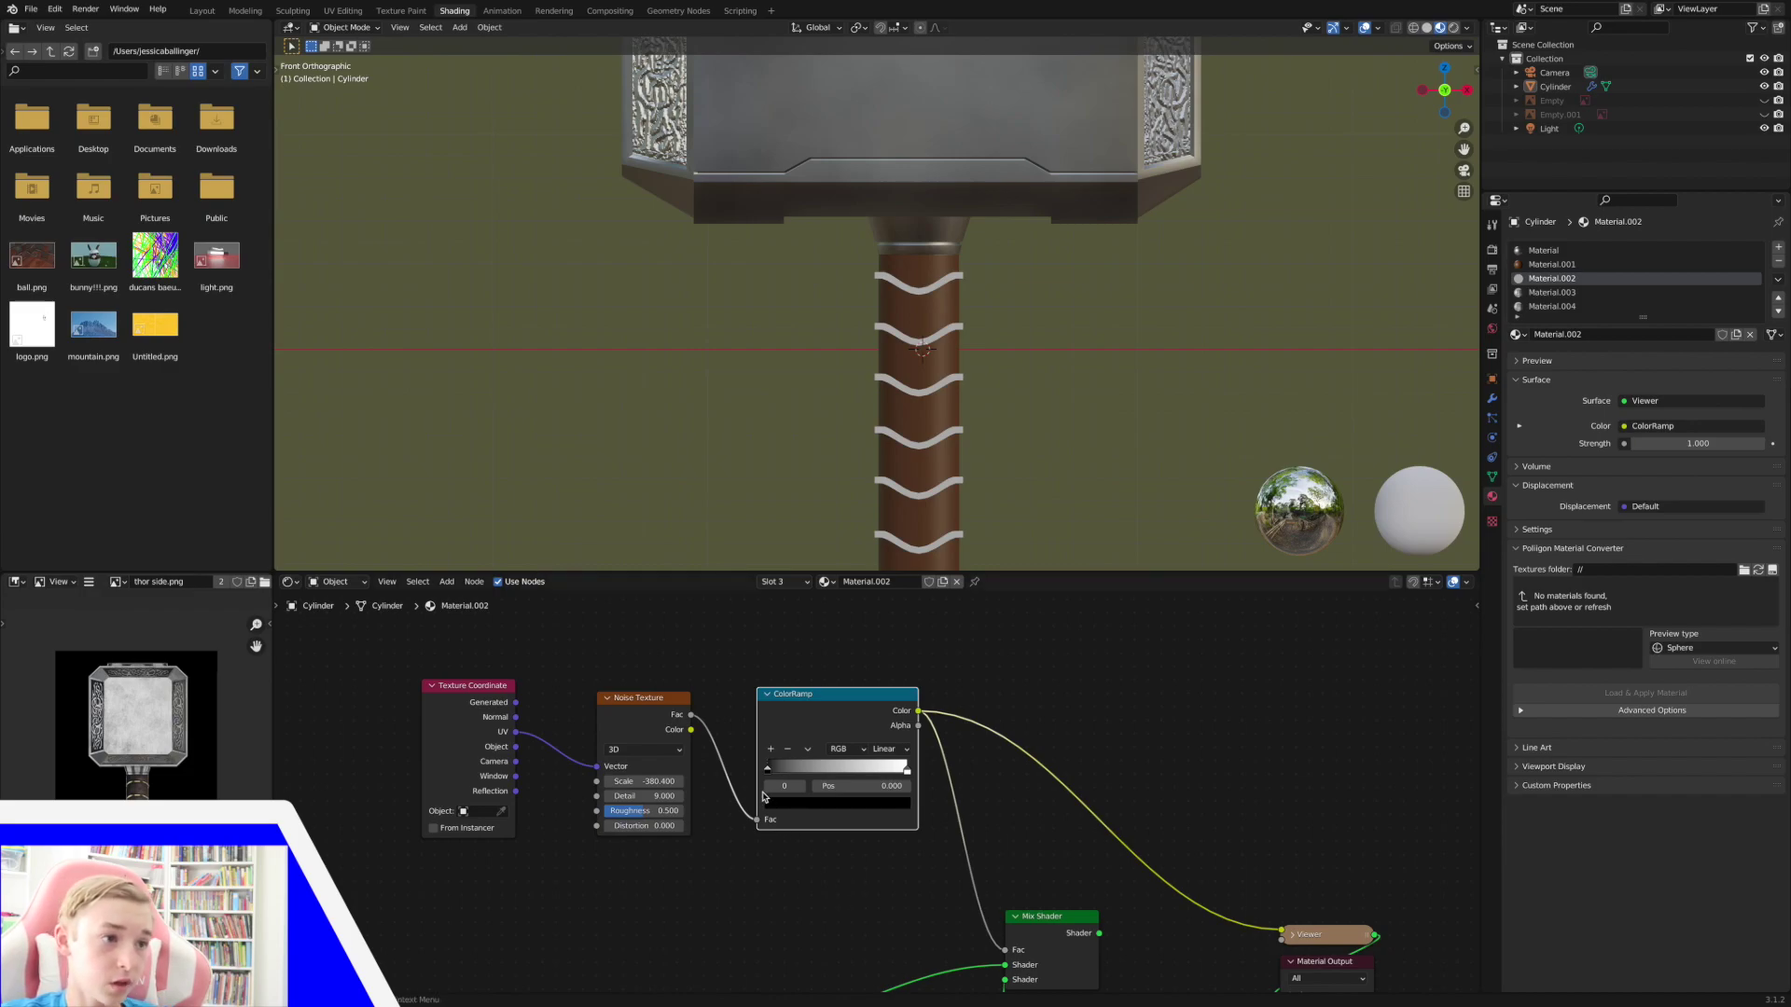
Drive the Noise Texture with Object coordinates, link its Color output to the ColorRamp, and set the noise scale to -8.5.
middle_drag(770, 776, 767, 770)
drag(769, 767, 832, 765)
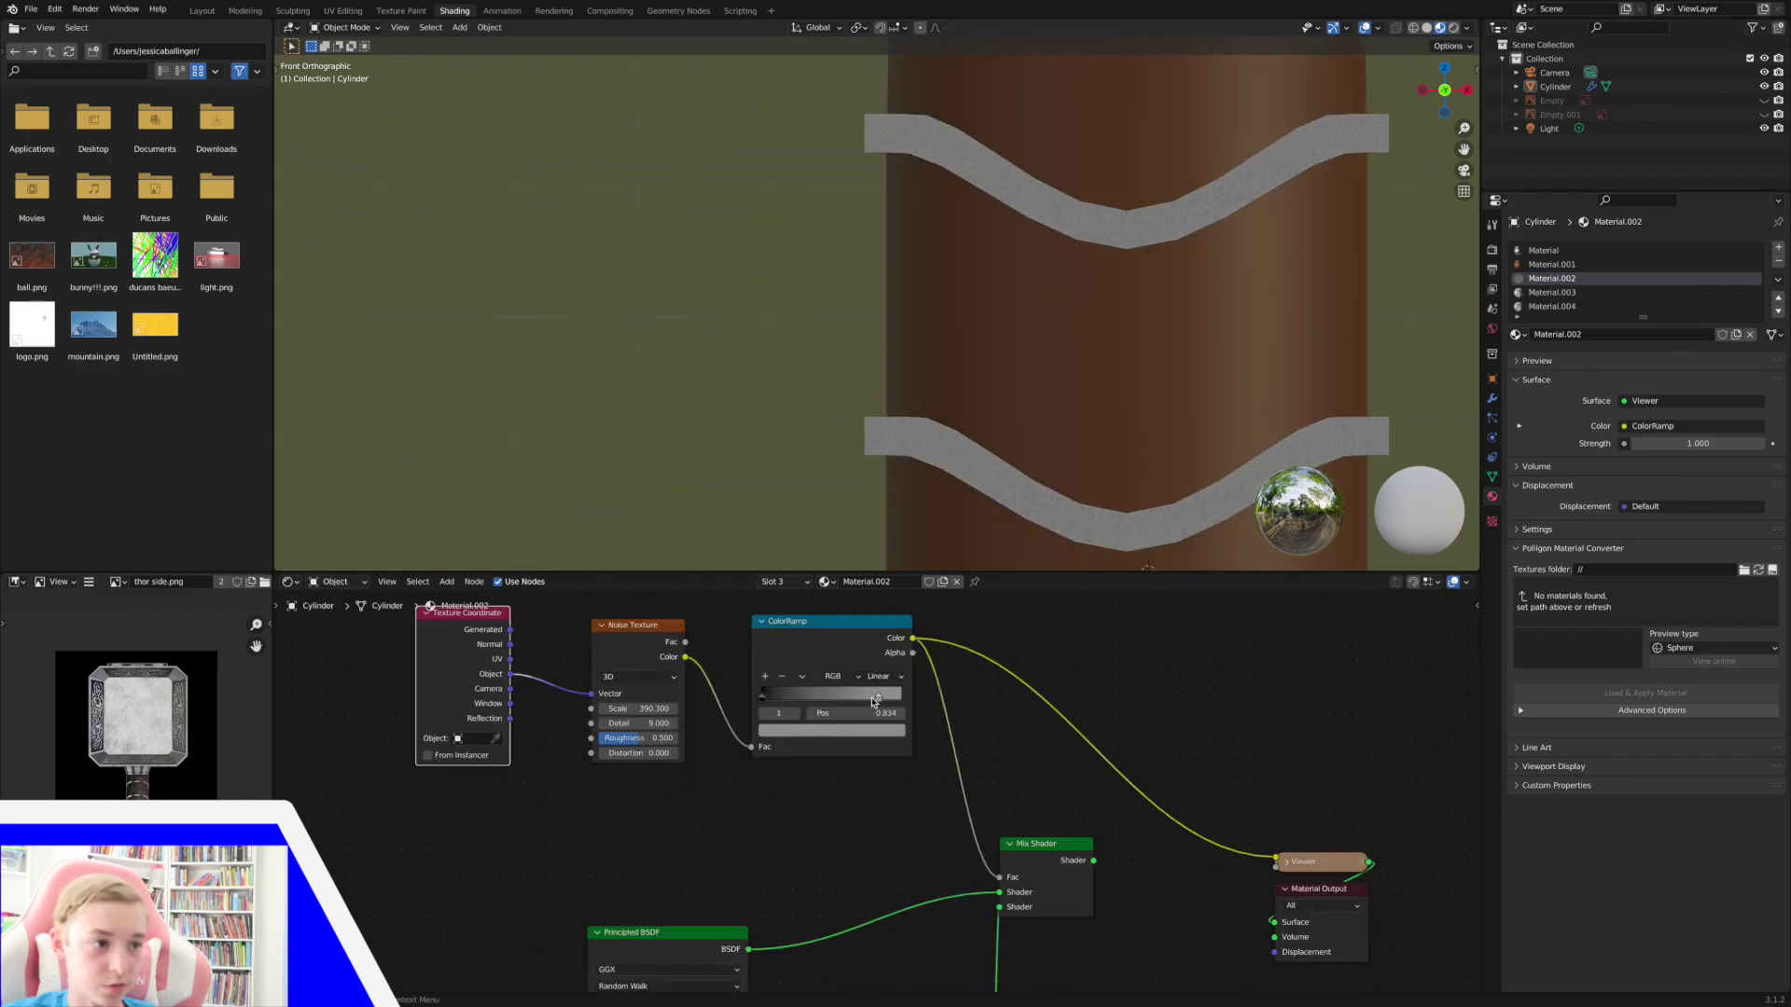
drag(875, 702, 878, 701)
mouse_move(662, 708)
mouse_down()
mouse_move(686, 708)
mouse_move(644, 709)
mouse_up()
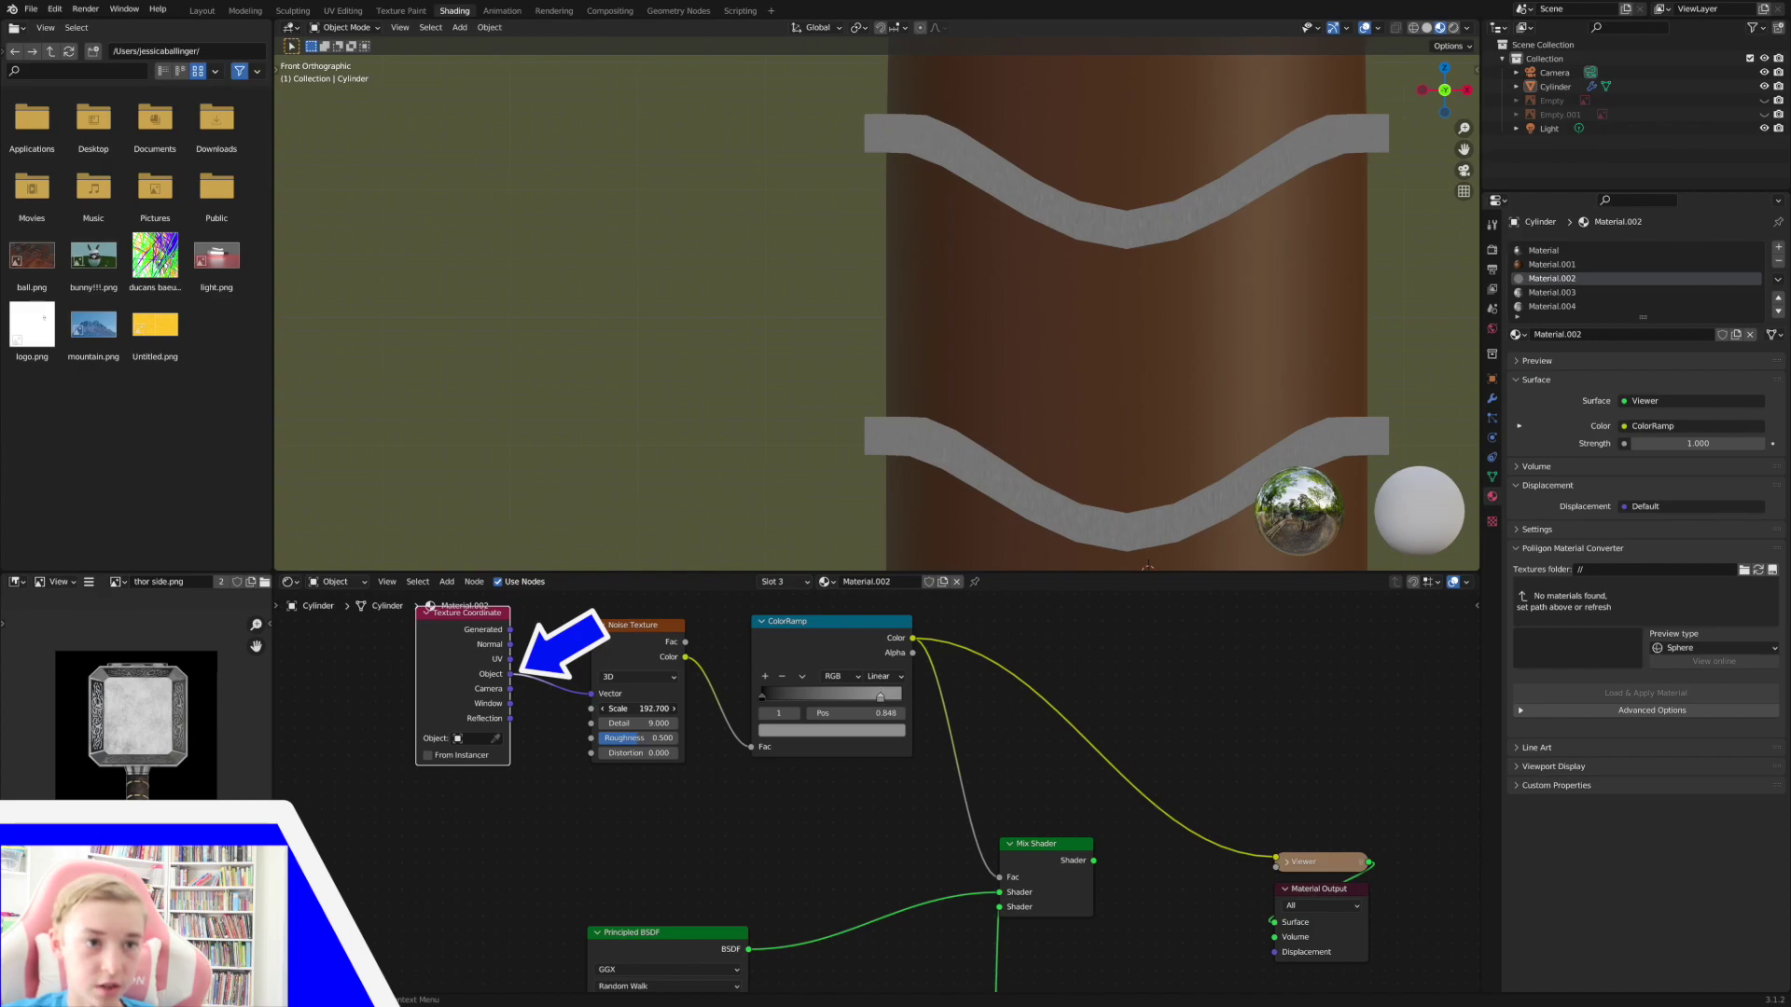
drag(645, 711, 607, 711)
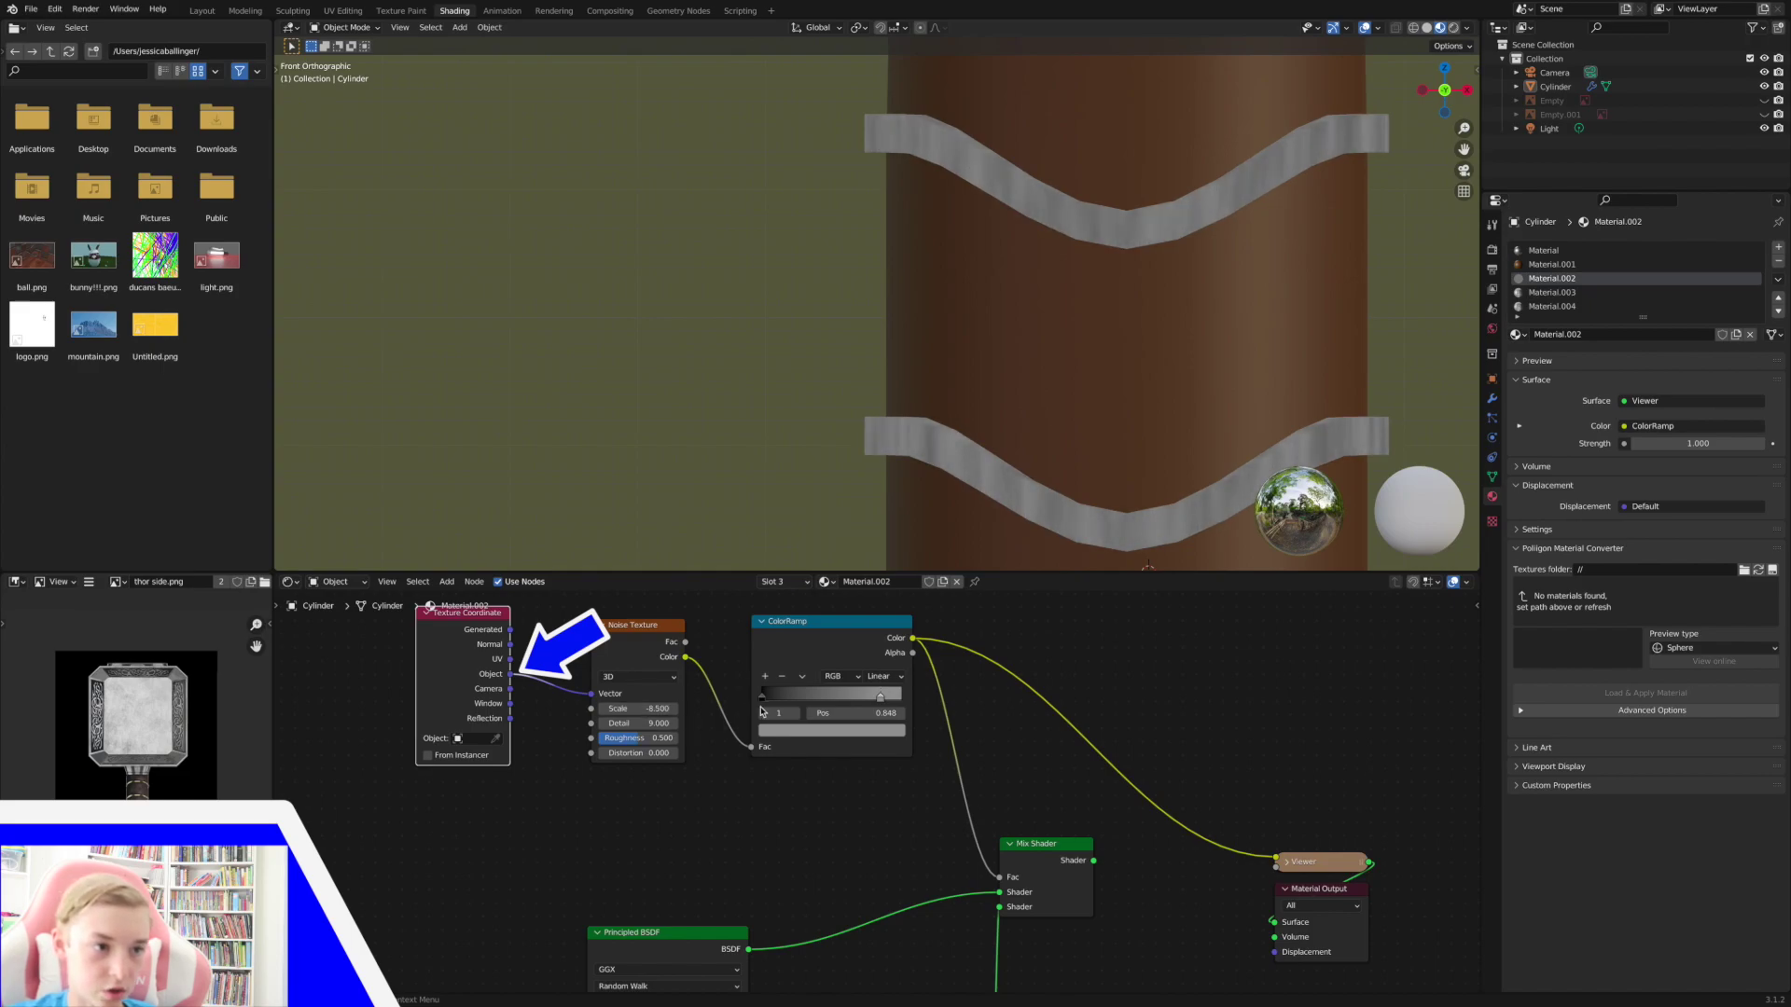
Make the ColorRamp's light stop white at position 1.000 and move its black stop to 0.139.
drag(880, 696, 1038, 722)
click(863, 731)
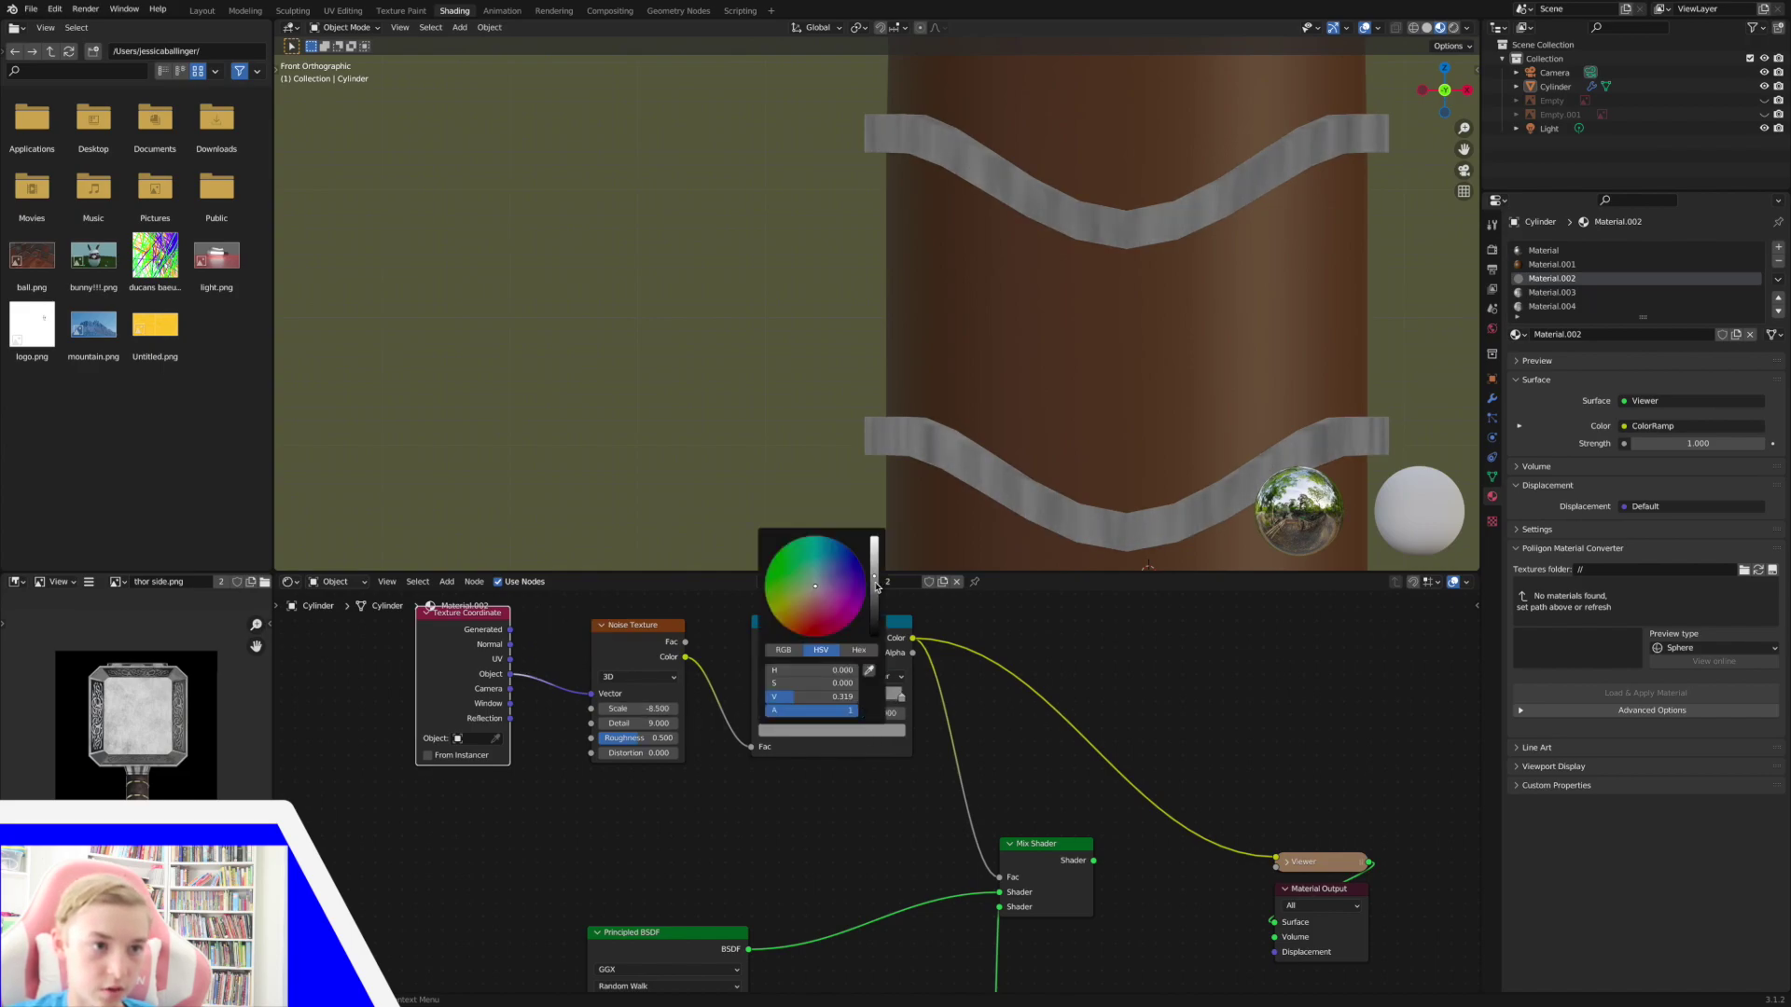
drag(882, 587, 882, 555)
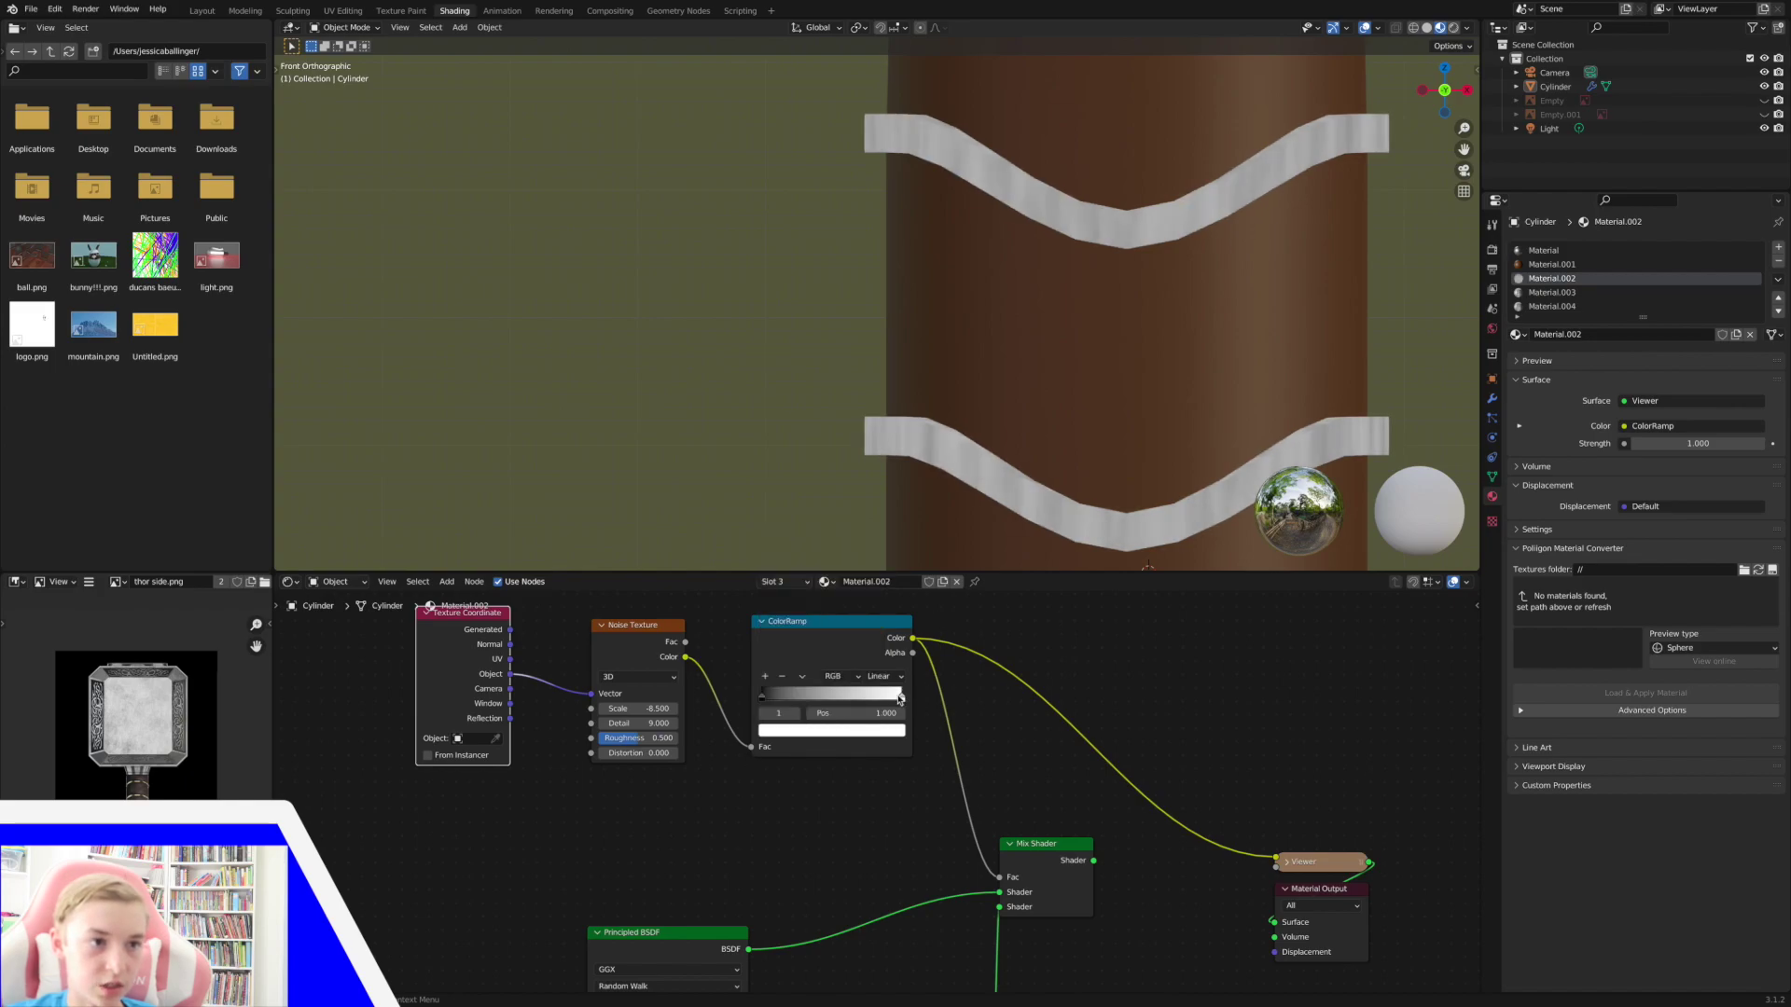
mouse_move(788, 696)
mouse_down()
mouse_move(825, 702)
mouse_move(779, 690)
mouse_up()
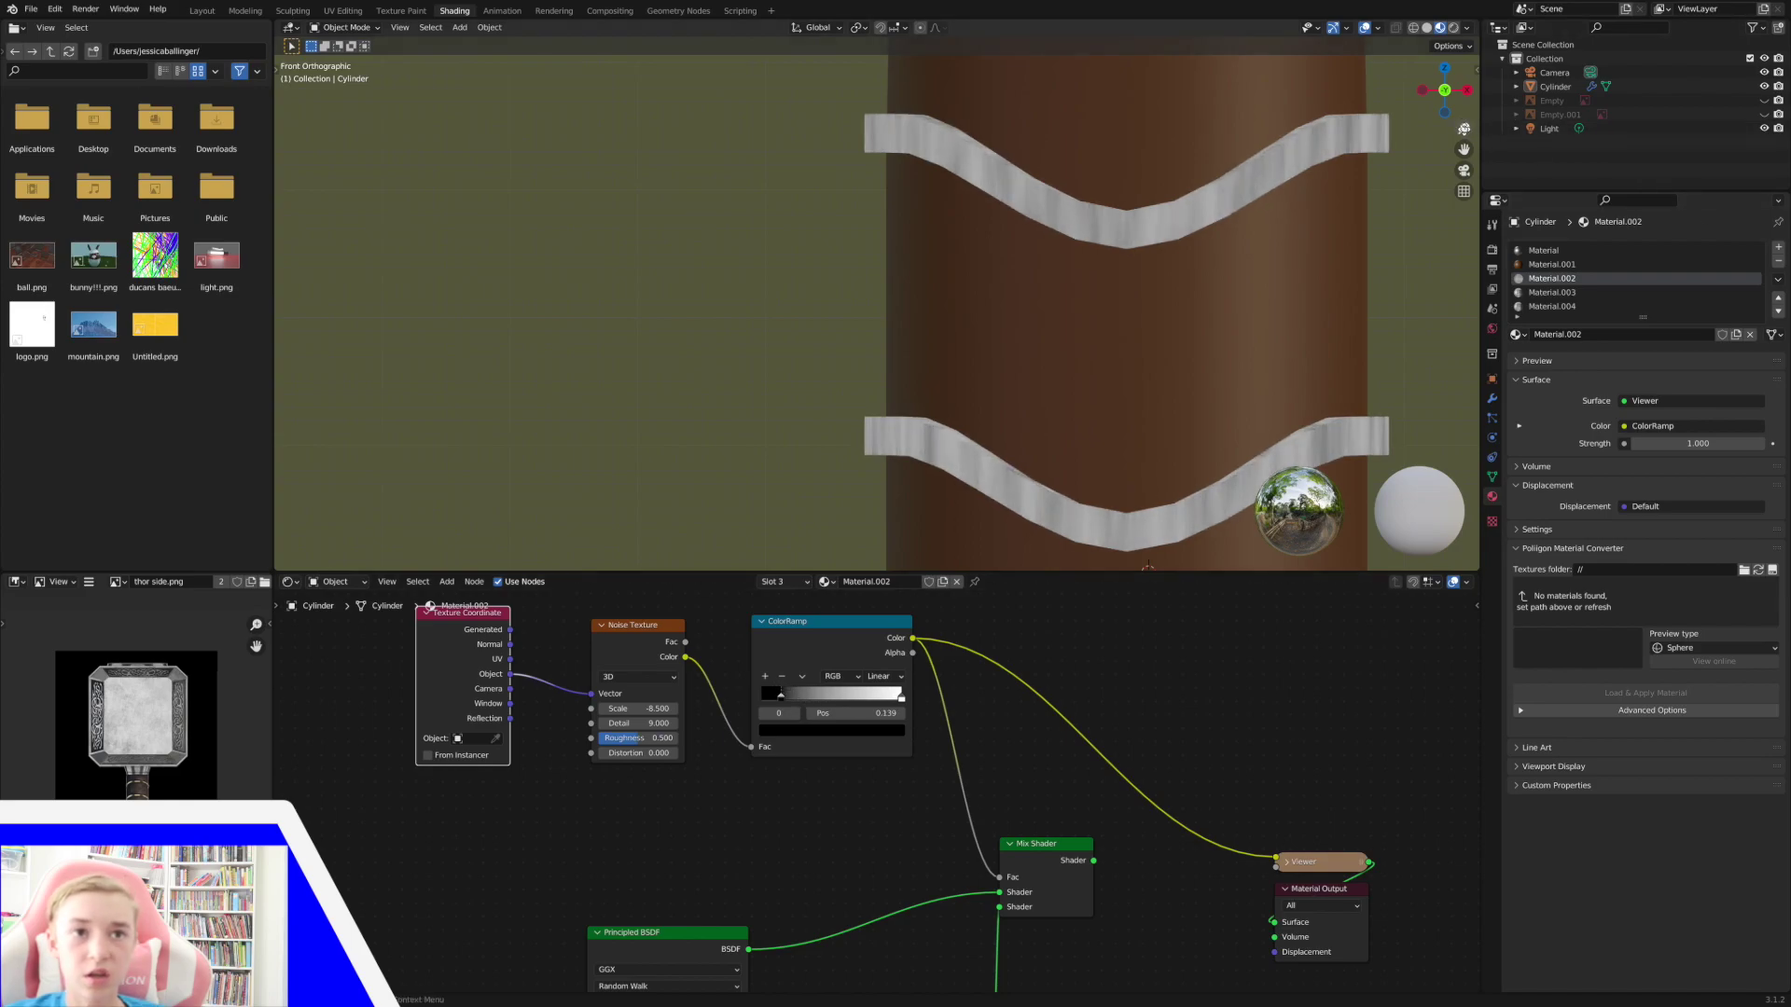
Check the noise preview on the handle's bands and relink the Mix Shader to the Material Output in place of the preview.
drag(1464, 128, 1458, 133)
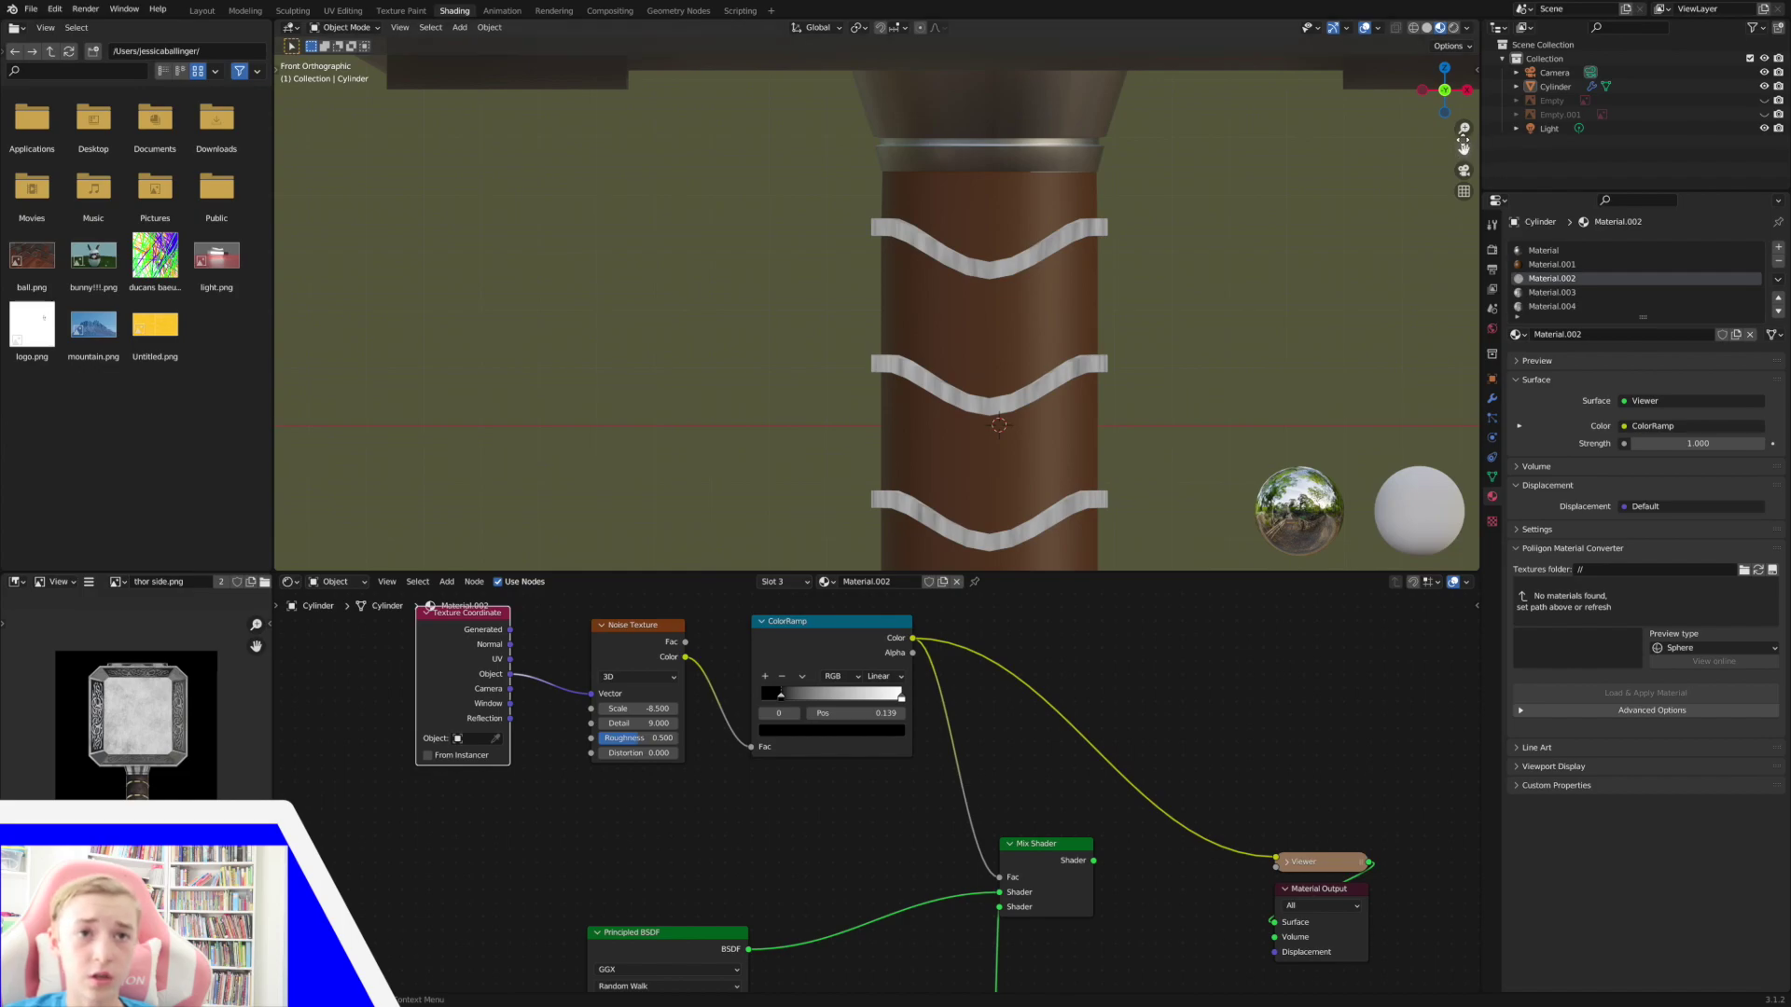
drag(1464, 129, 1399, 142)
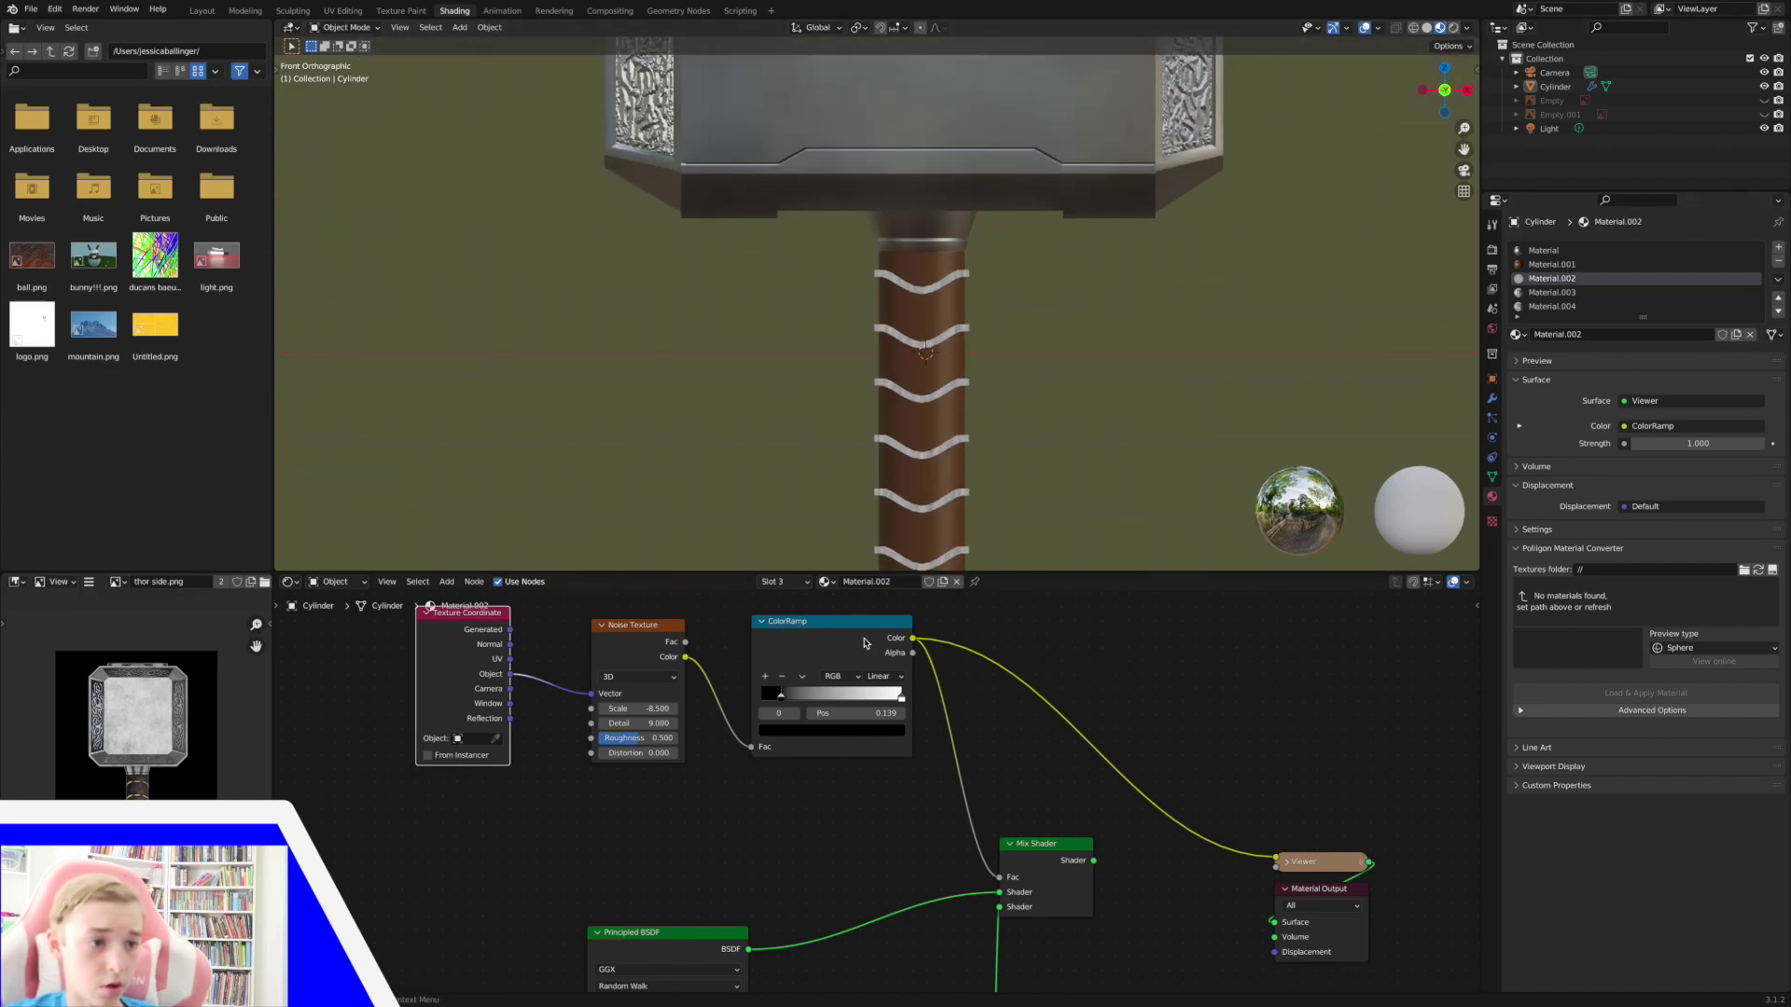
scroll(832, 826, down, 5)
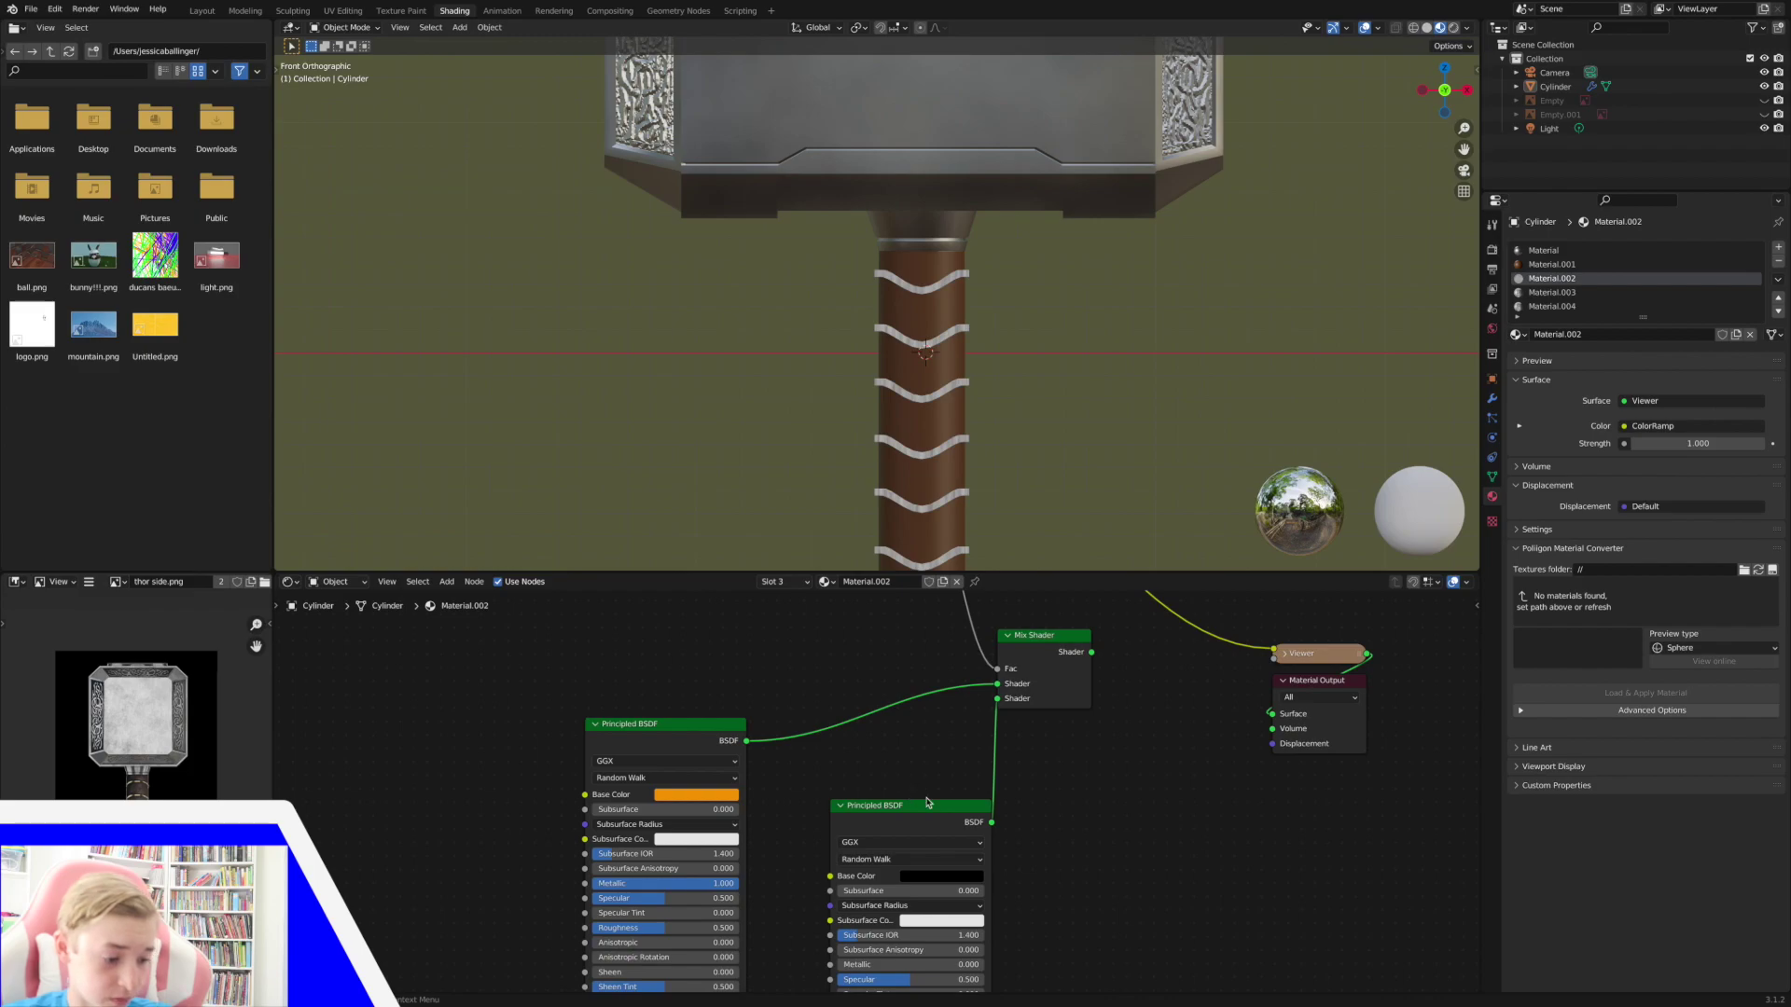
ctrl+shift+click(1047, 674)
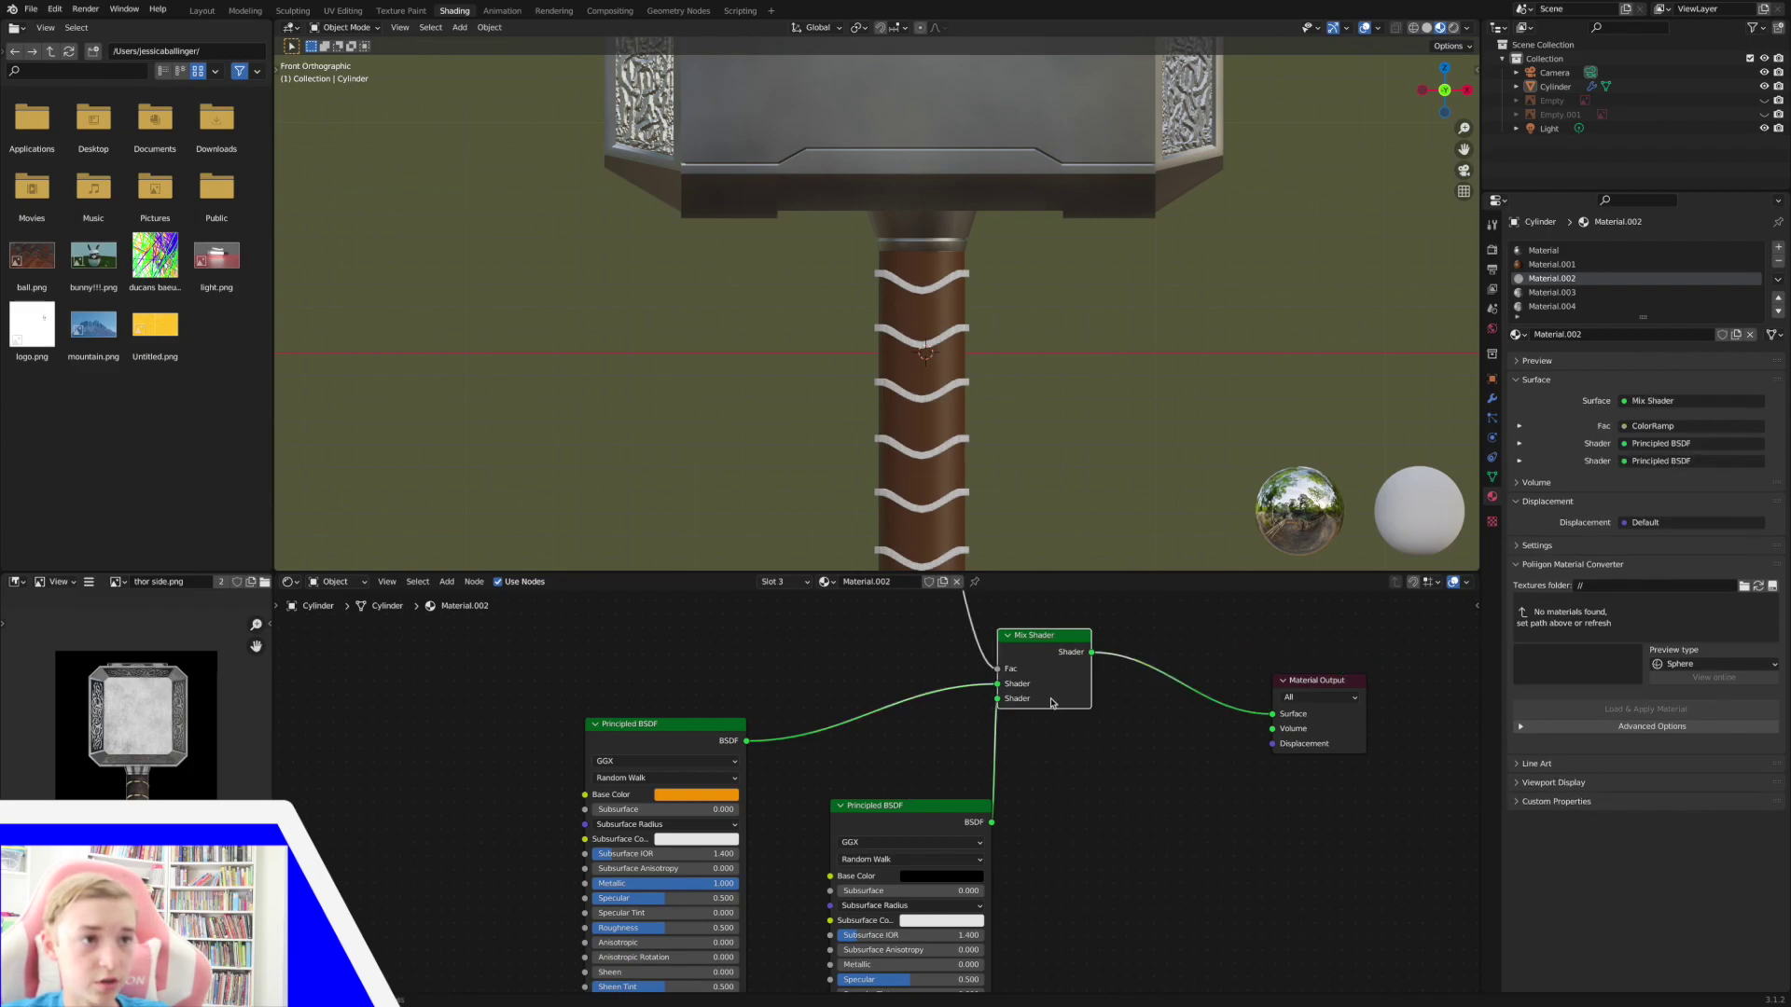
scroll(1055, 707, up, 1)
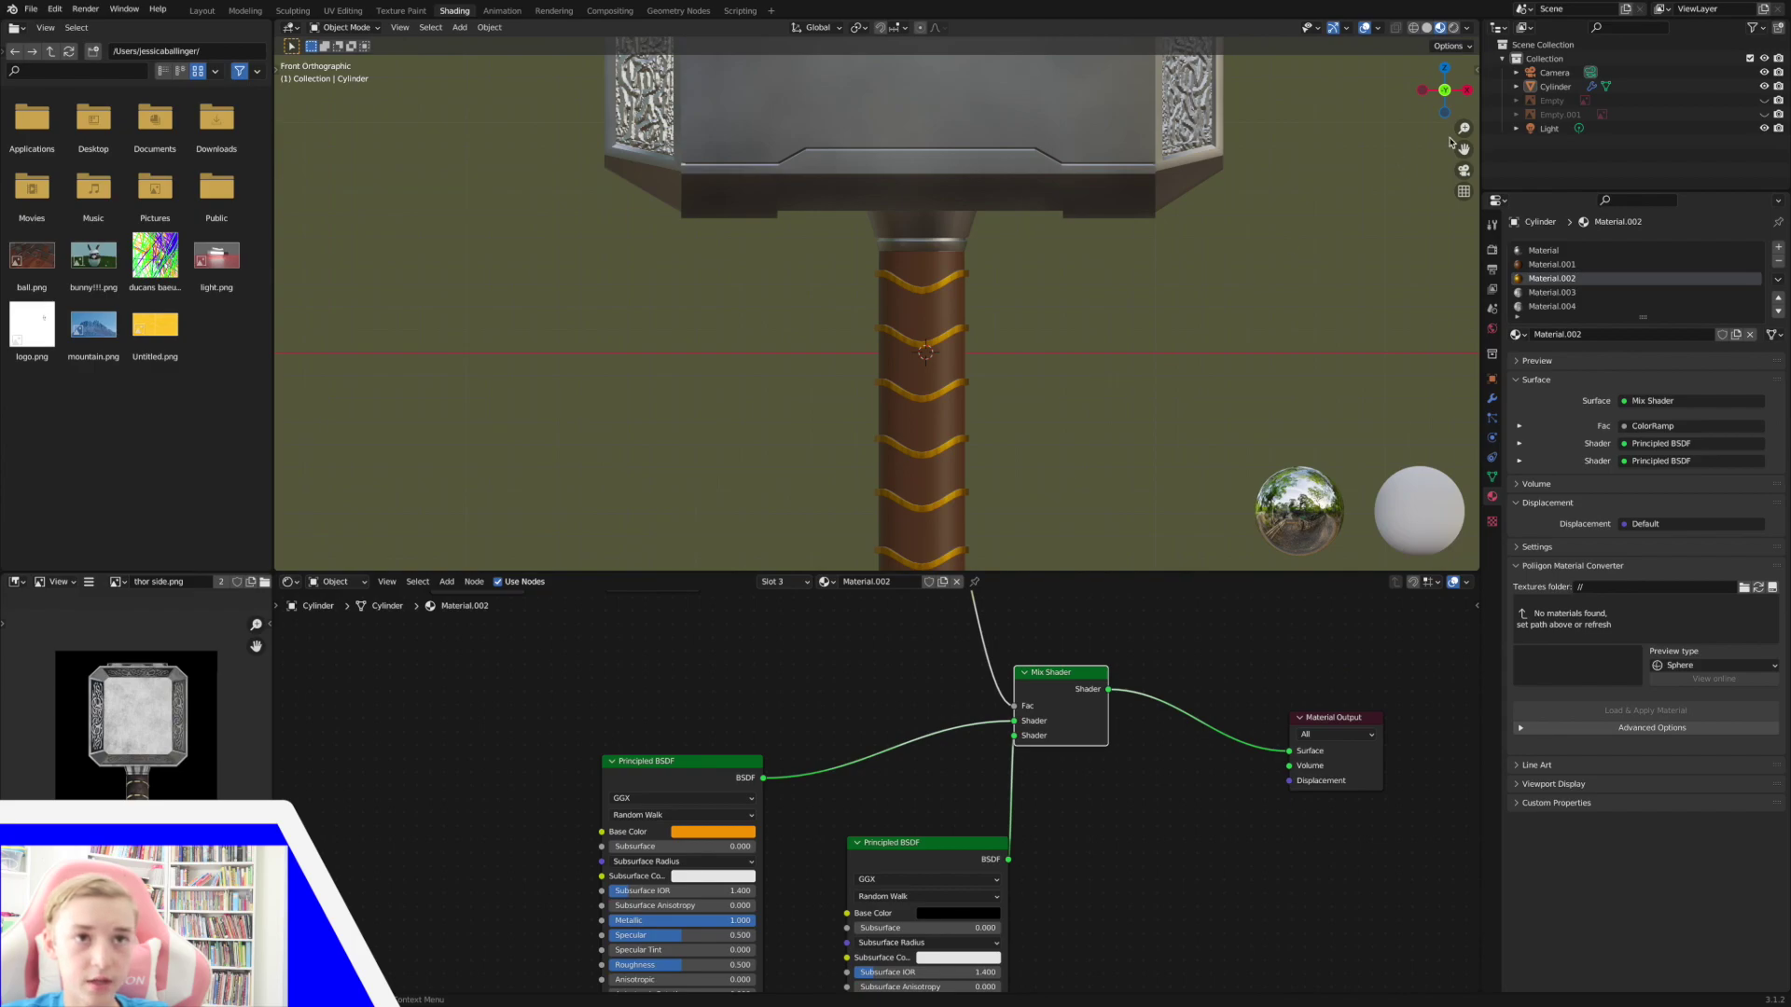
Switch the viewport to rendered shading and examine the whole hammer from several angles.
drag(1464, 128, 1463, 242)
scroll(934, 367, left, 5)
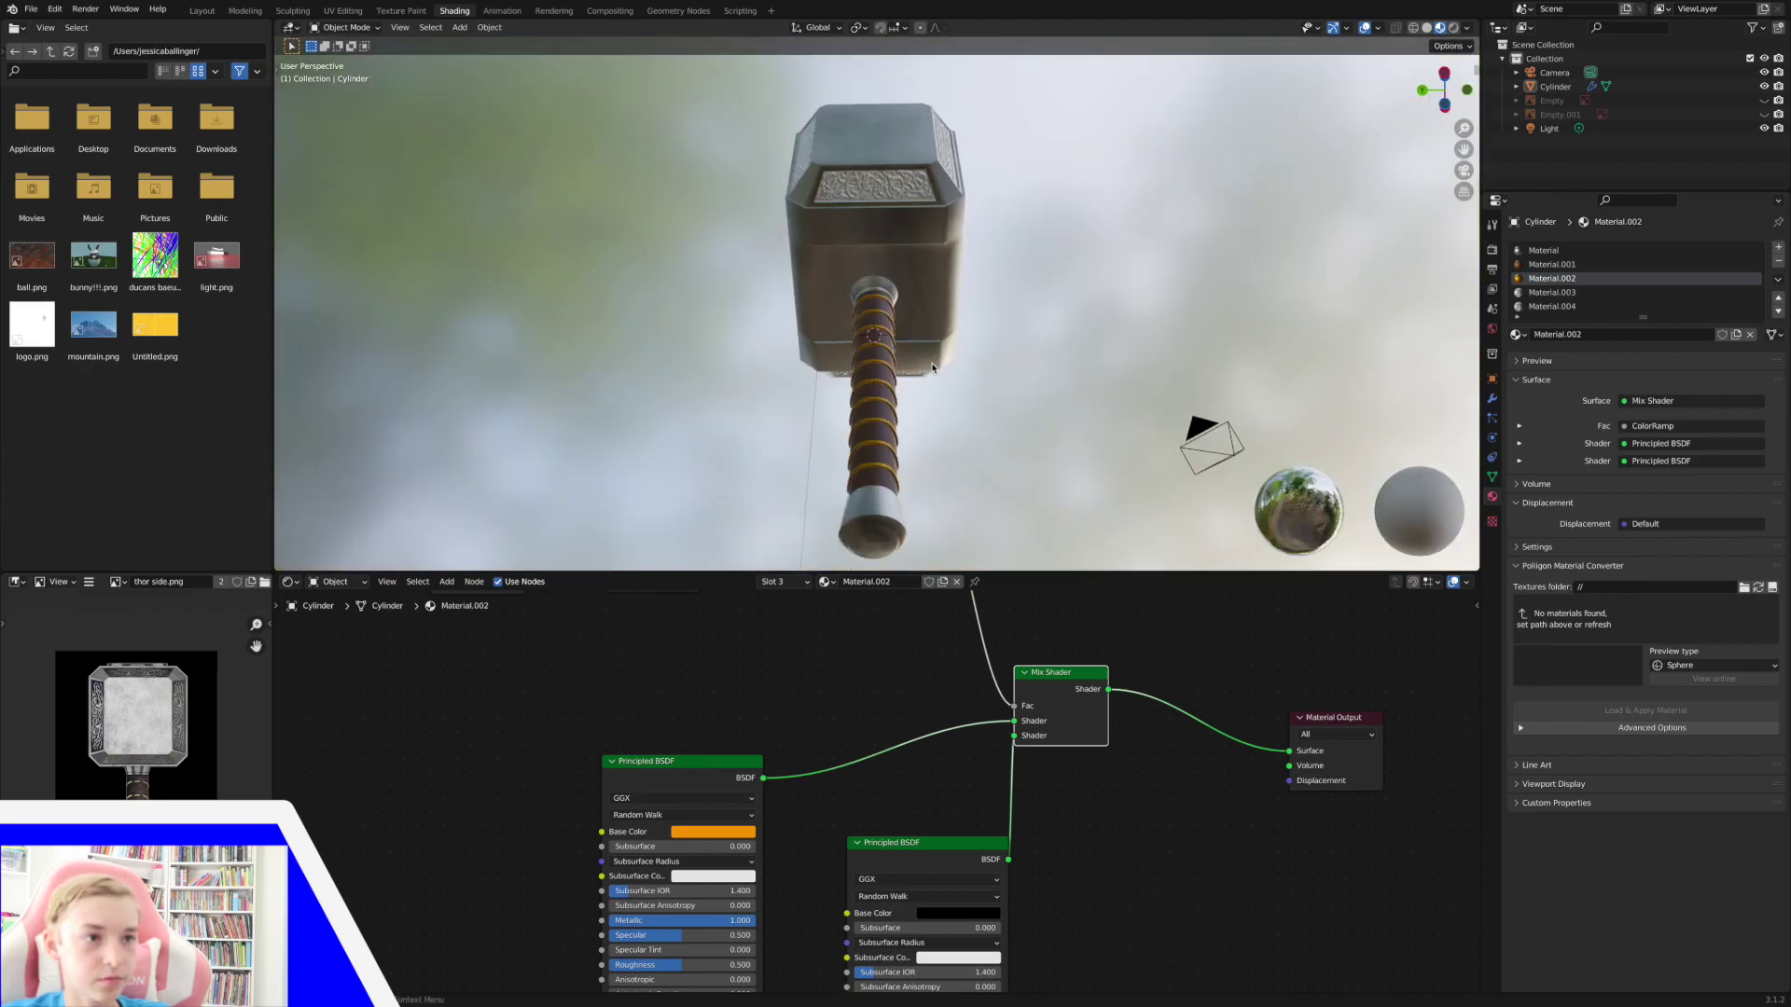
scroll(932, 368, down, 5)
scroll(932, 367, up, 8)
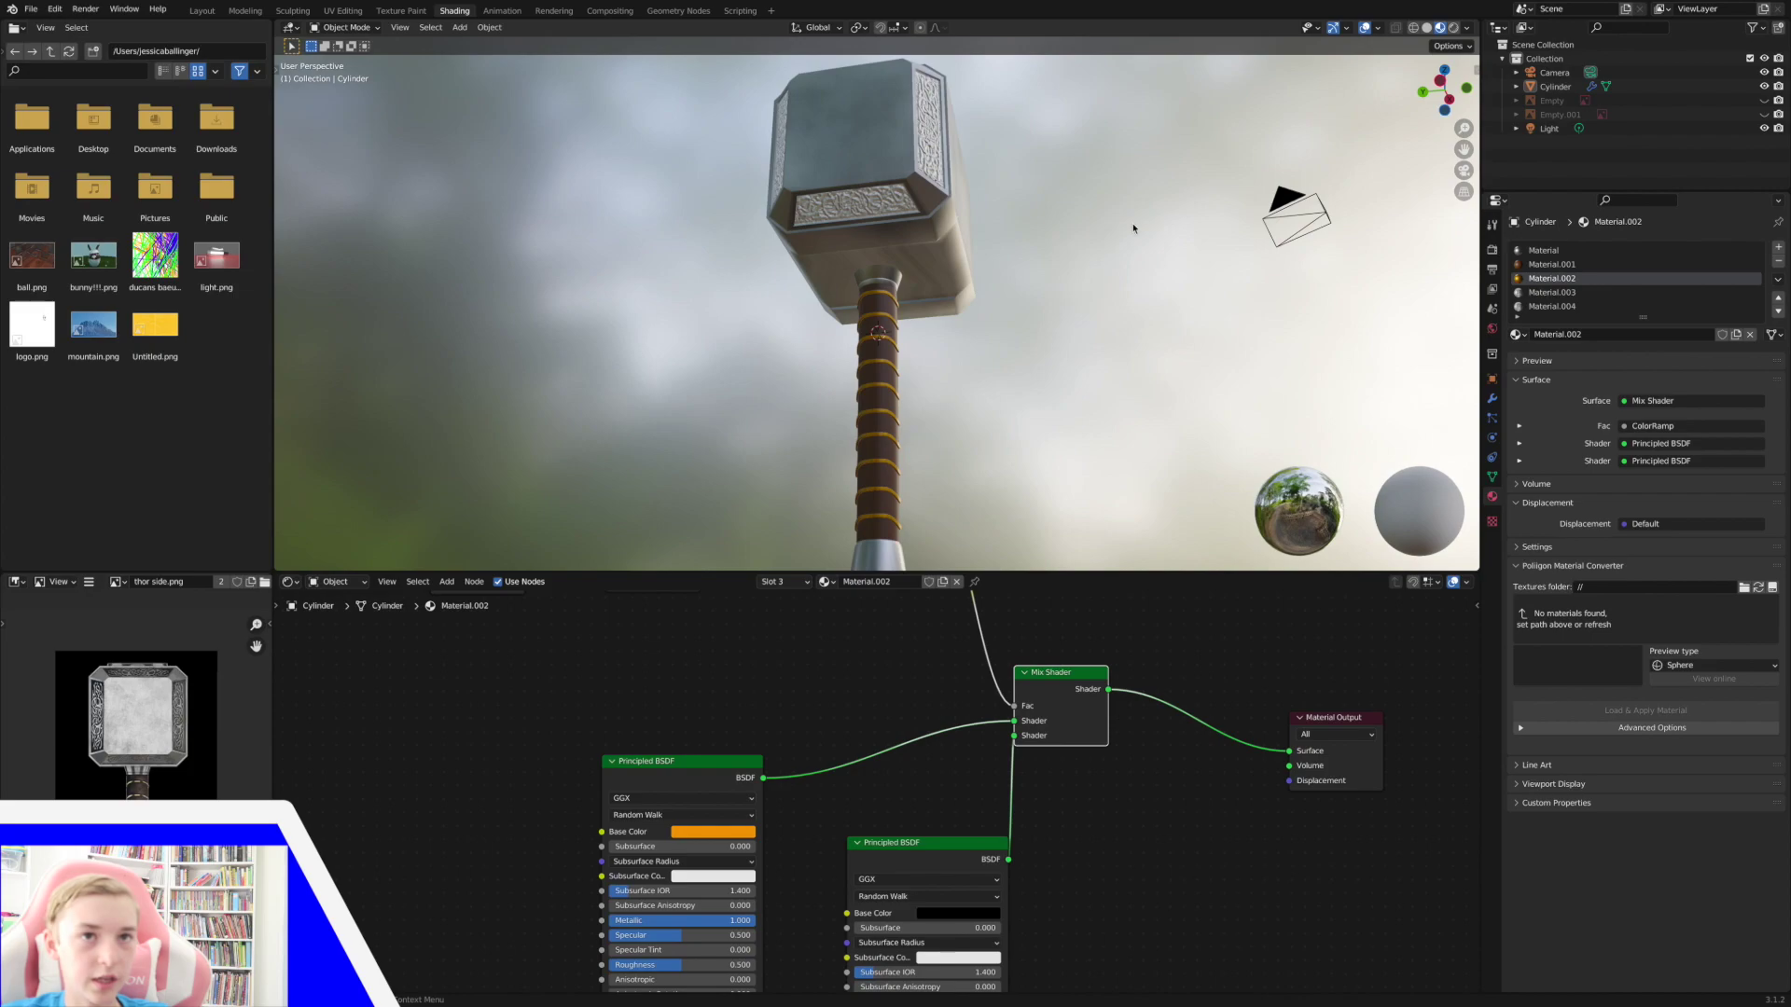
click(1454, 28)
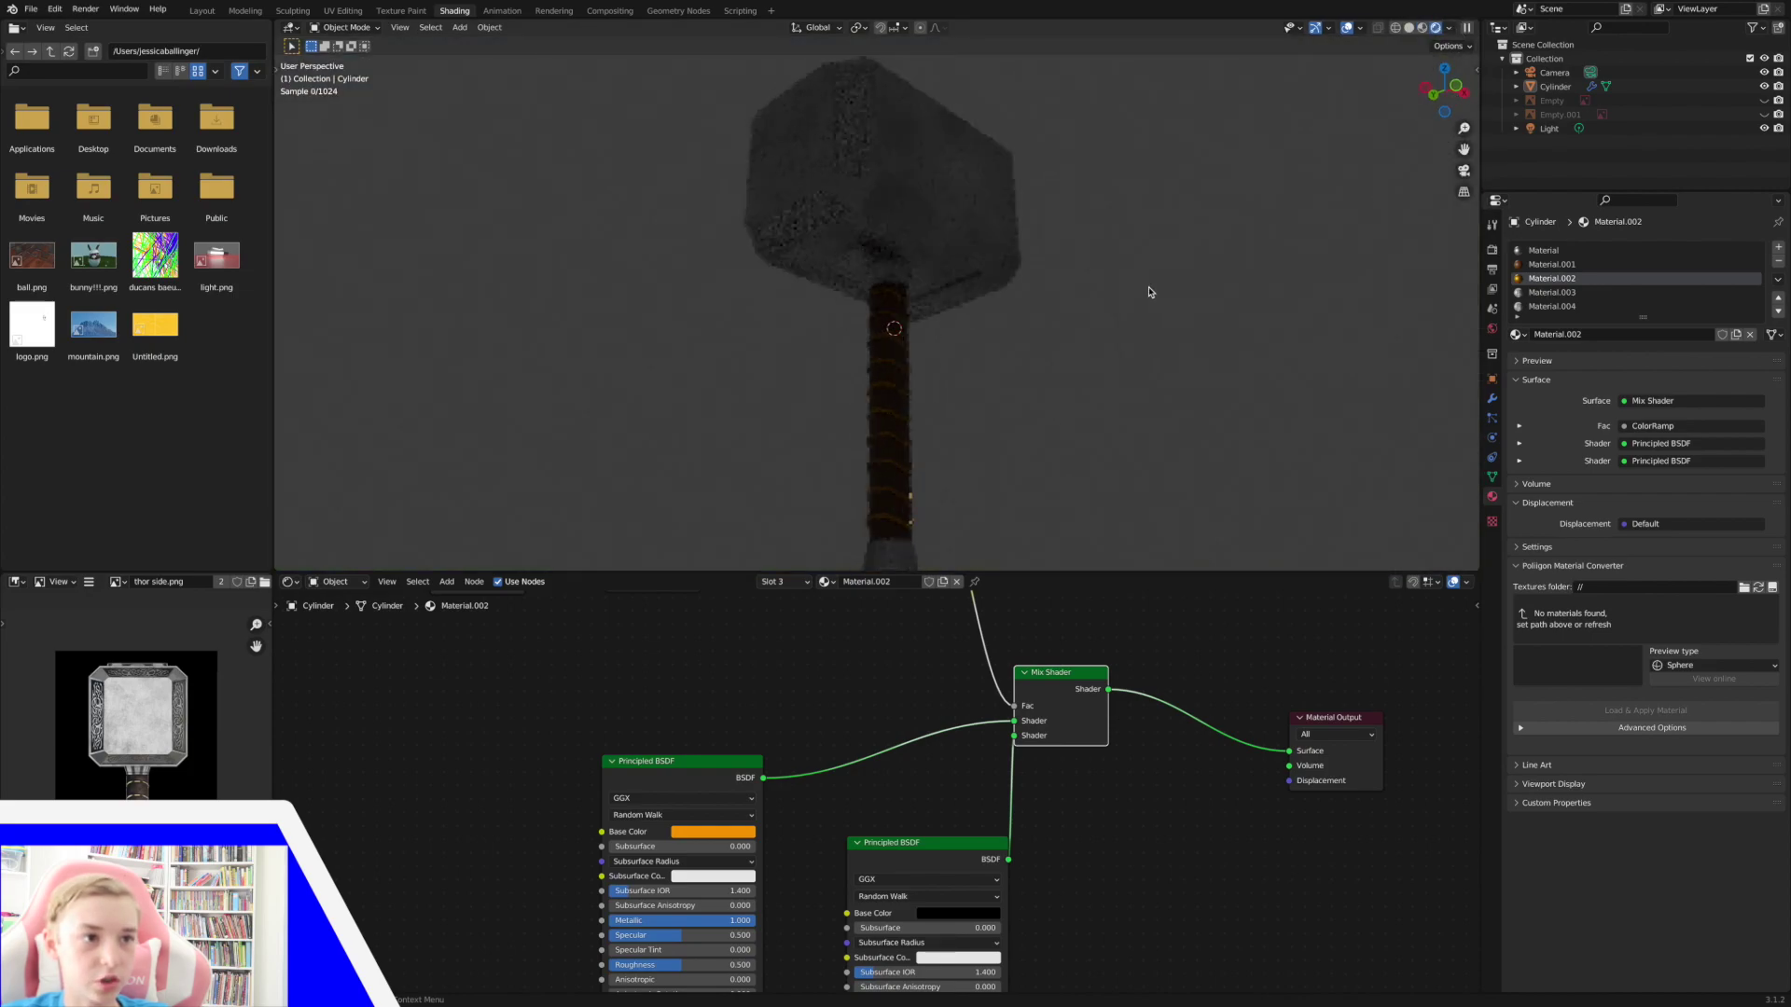
scroll(1146, 269, left, 5)
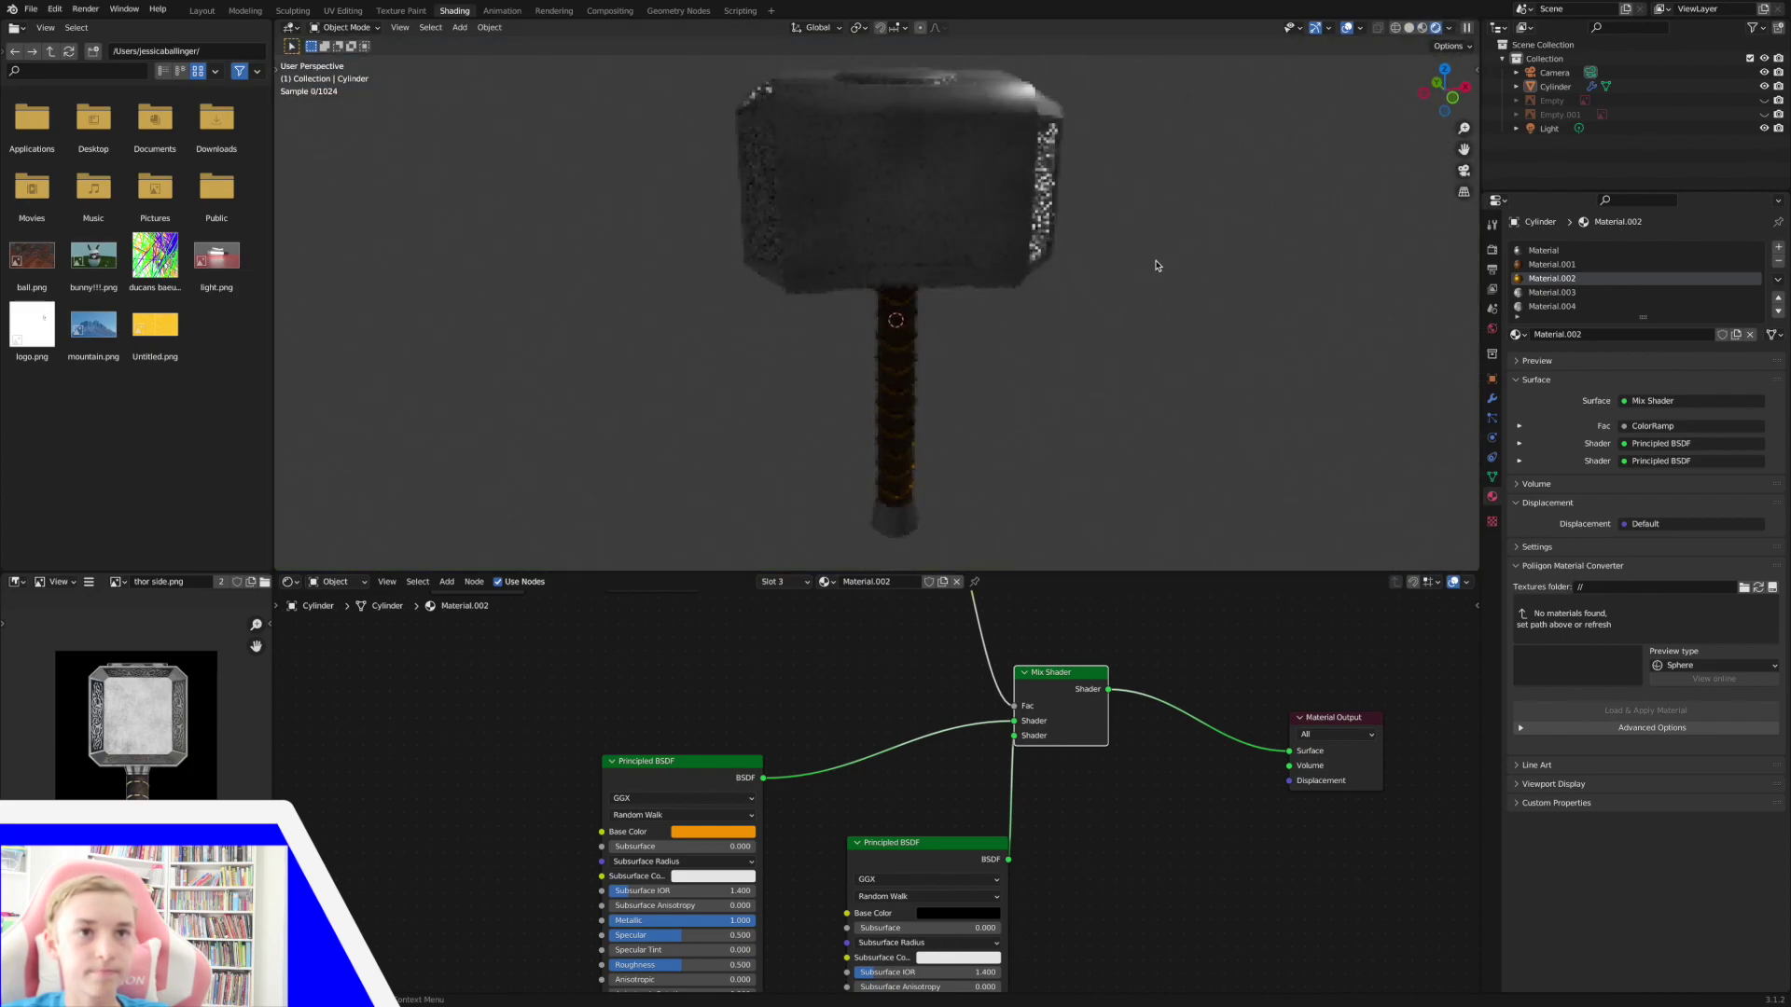
scroll(1123, 127, down, 4)
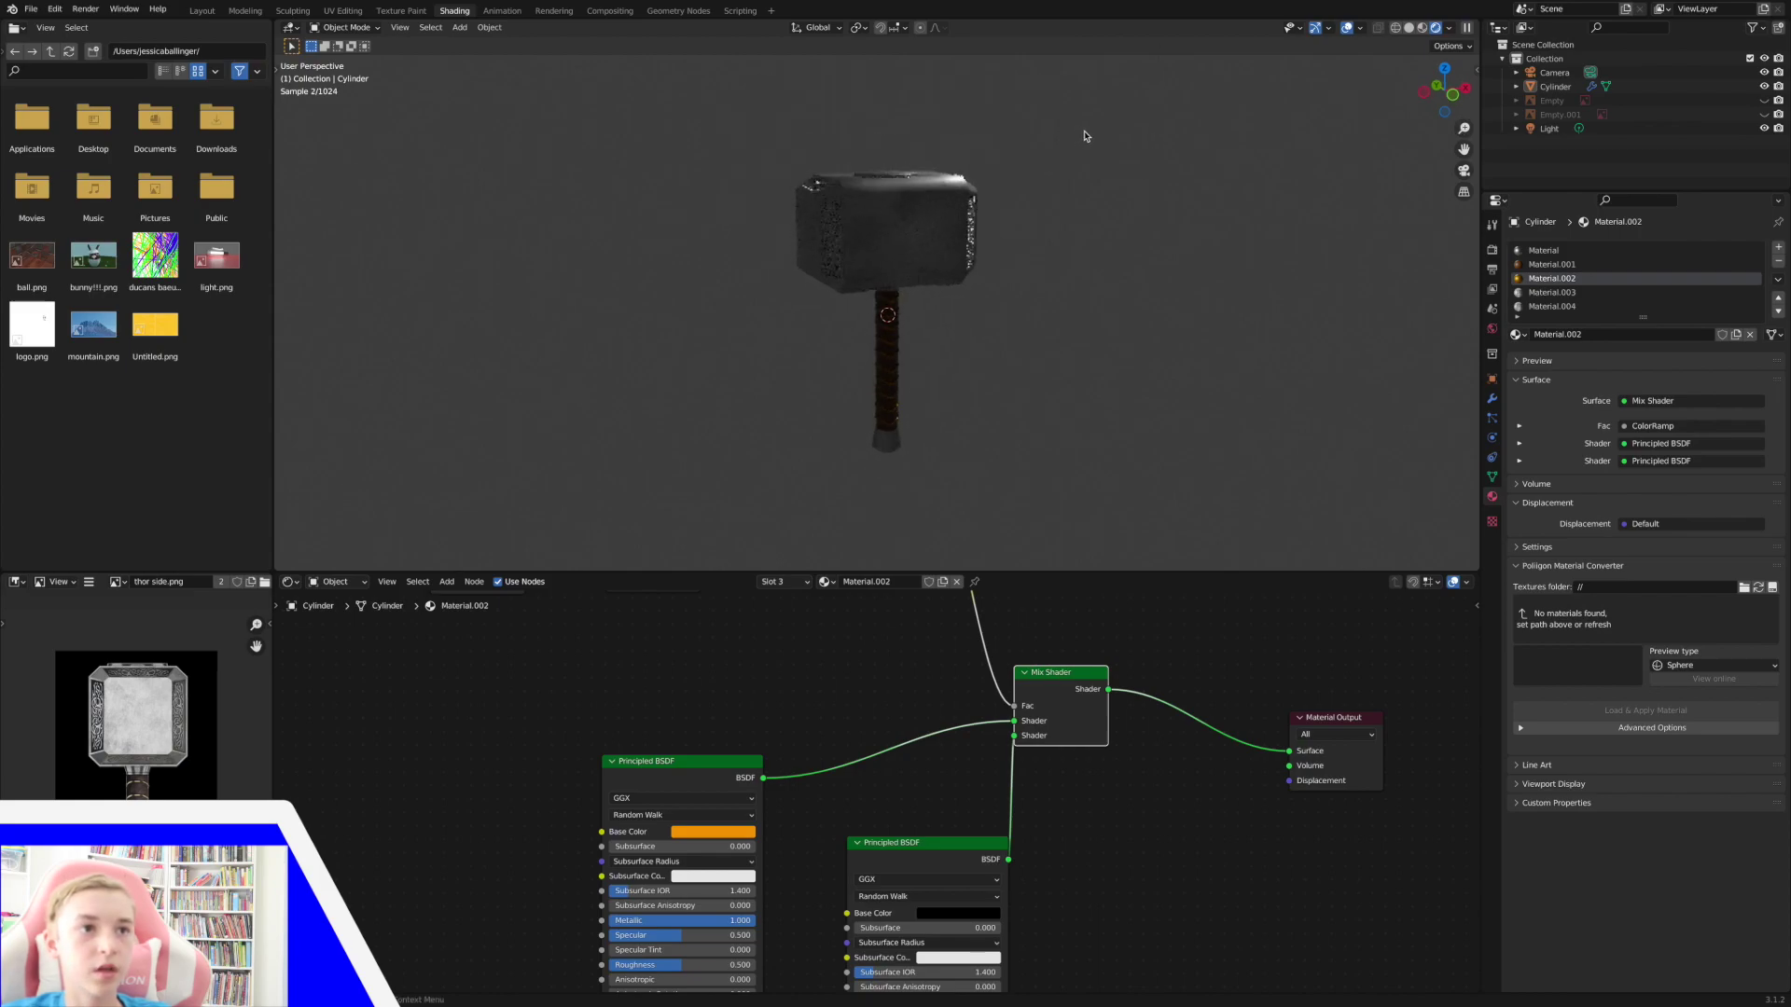
Move the point light down beside the handle, below the hammer head, and examine the lit handle up close.
click(1051, 81)
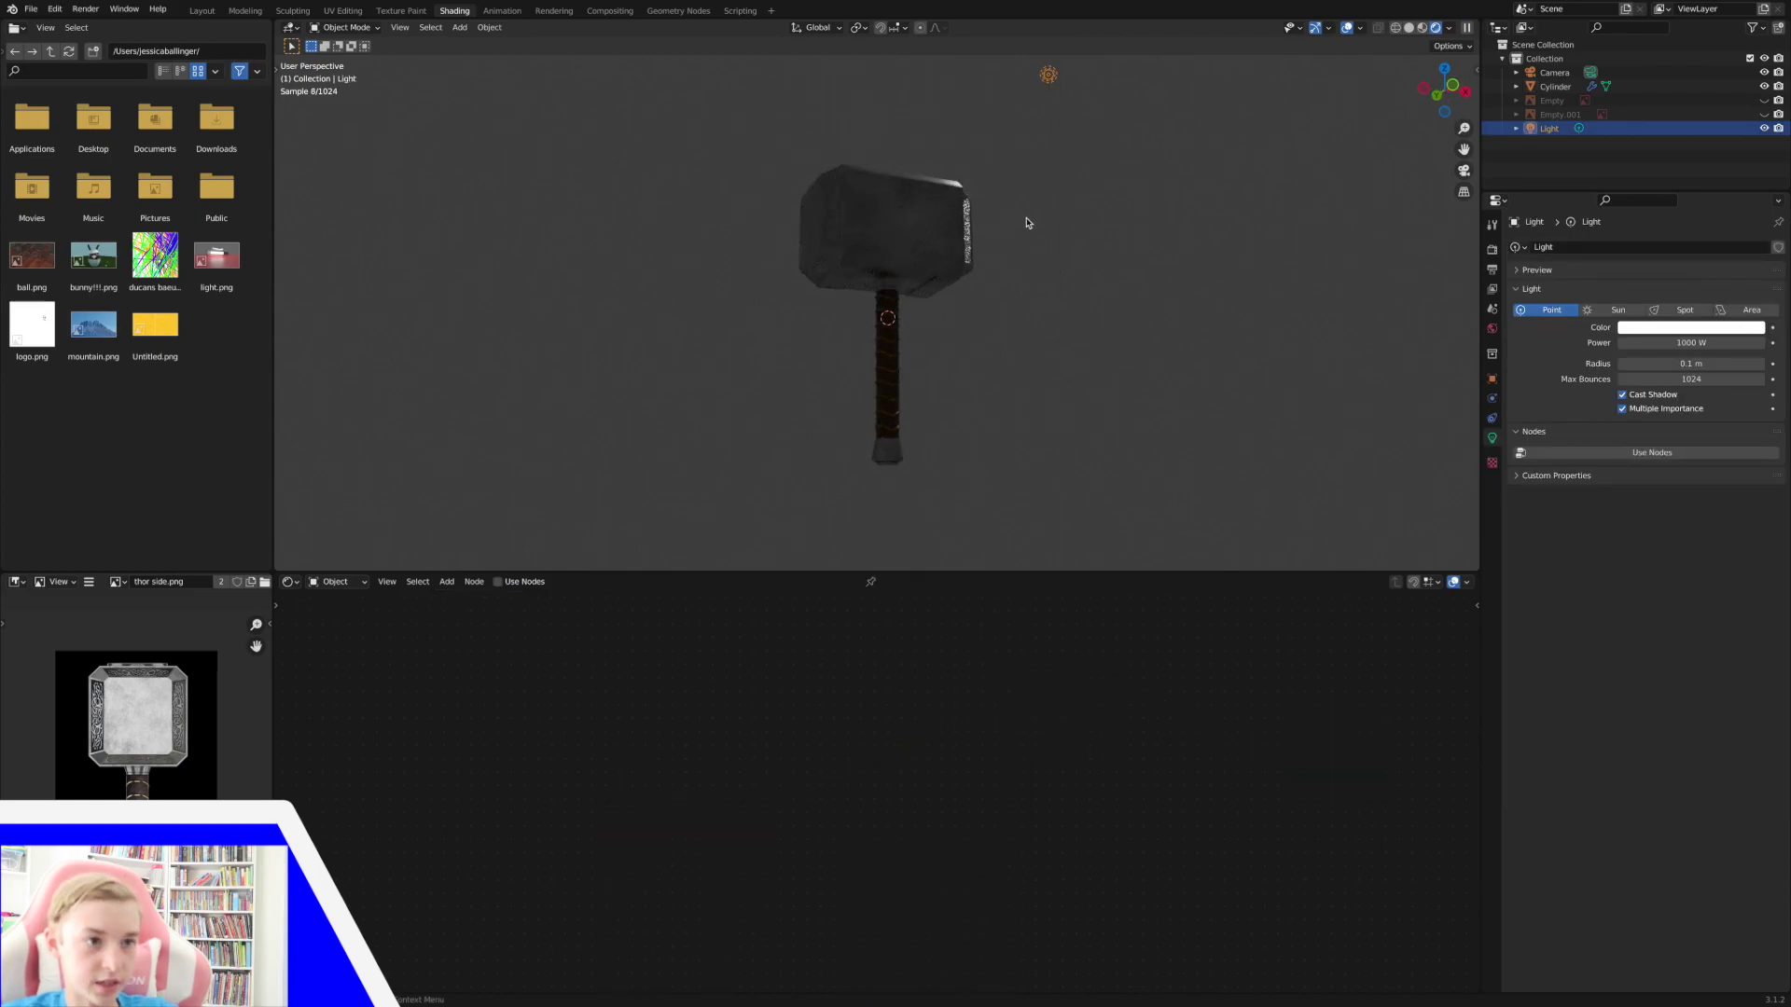
key(g)
click(923, 536)
middle_drag(1204, 176, 1200, 177)
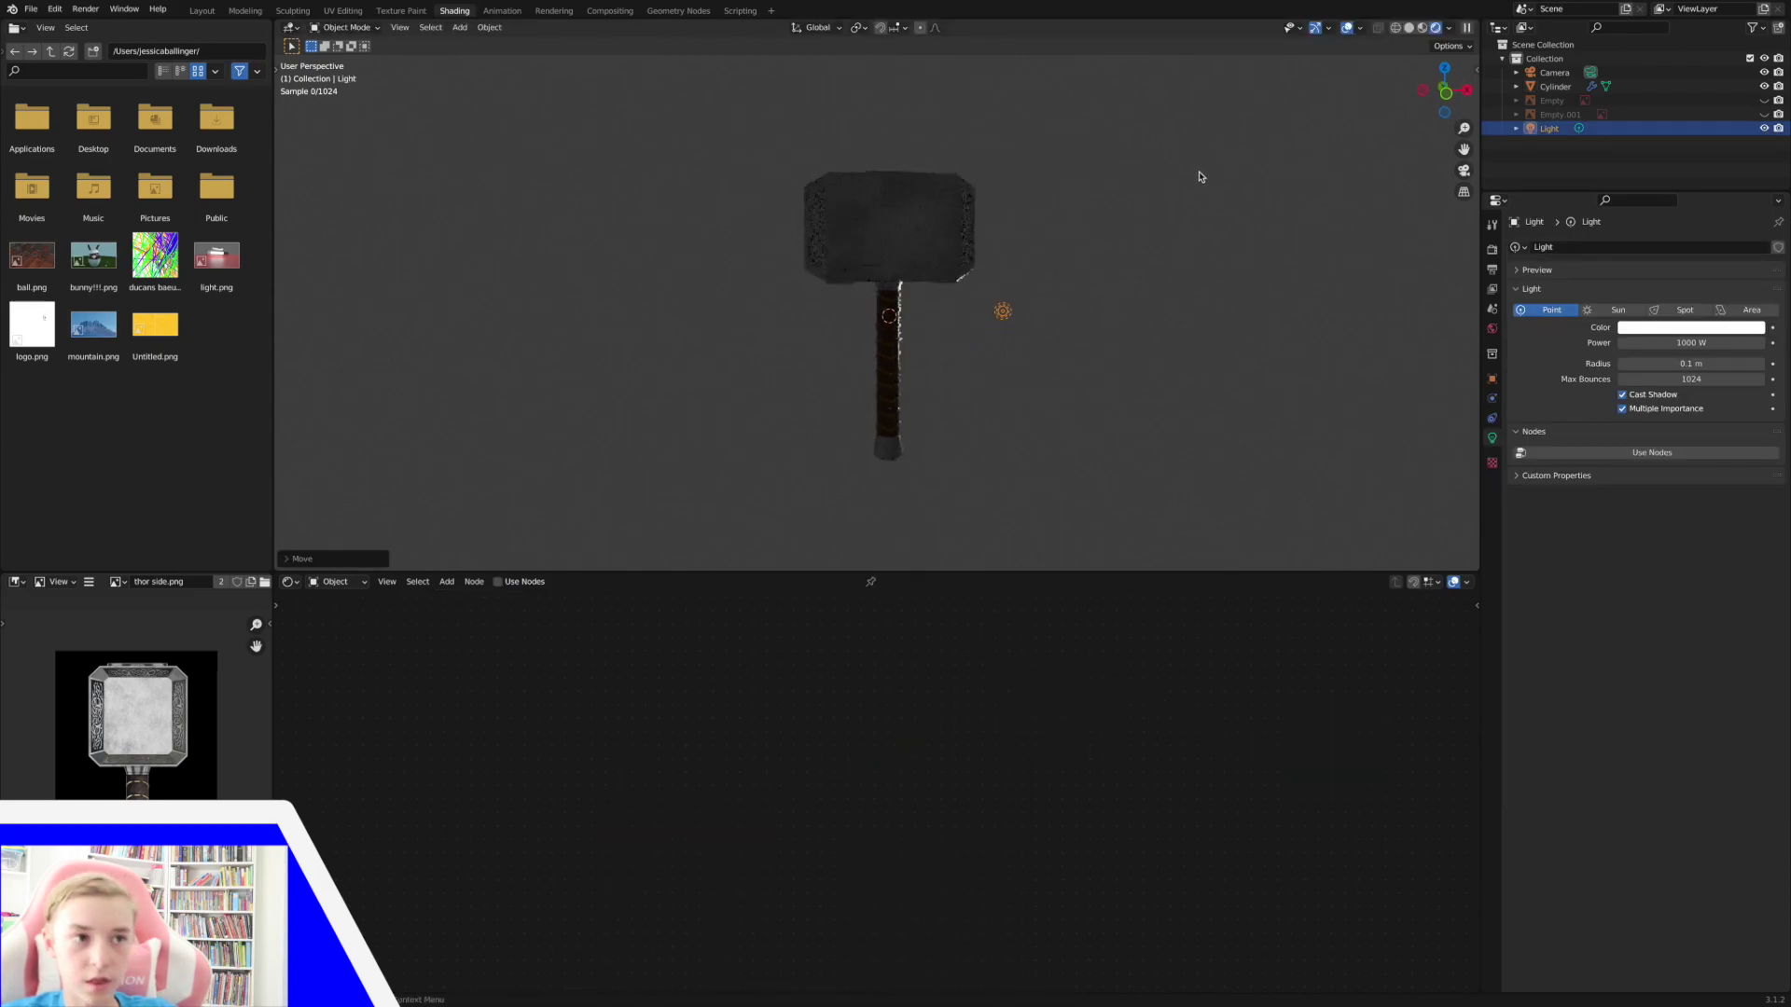
click(1445, 92)
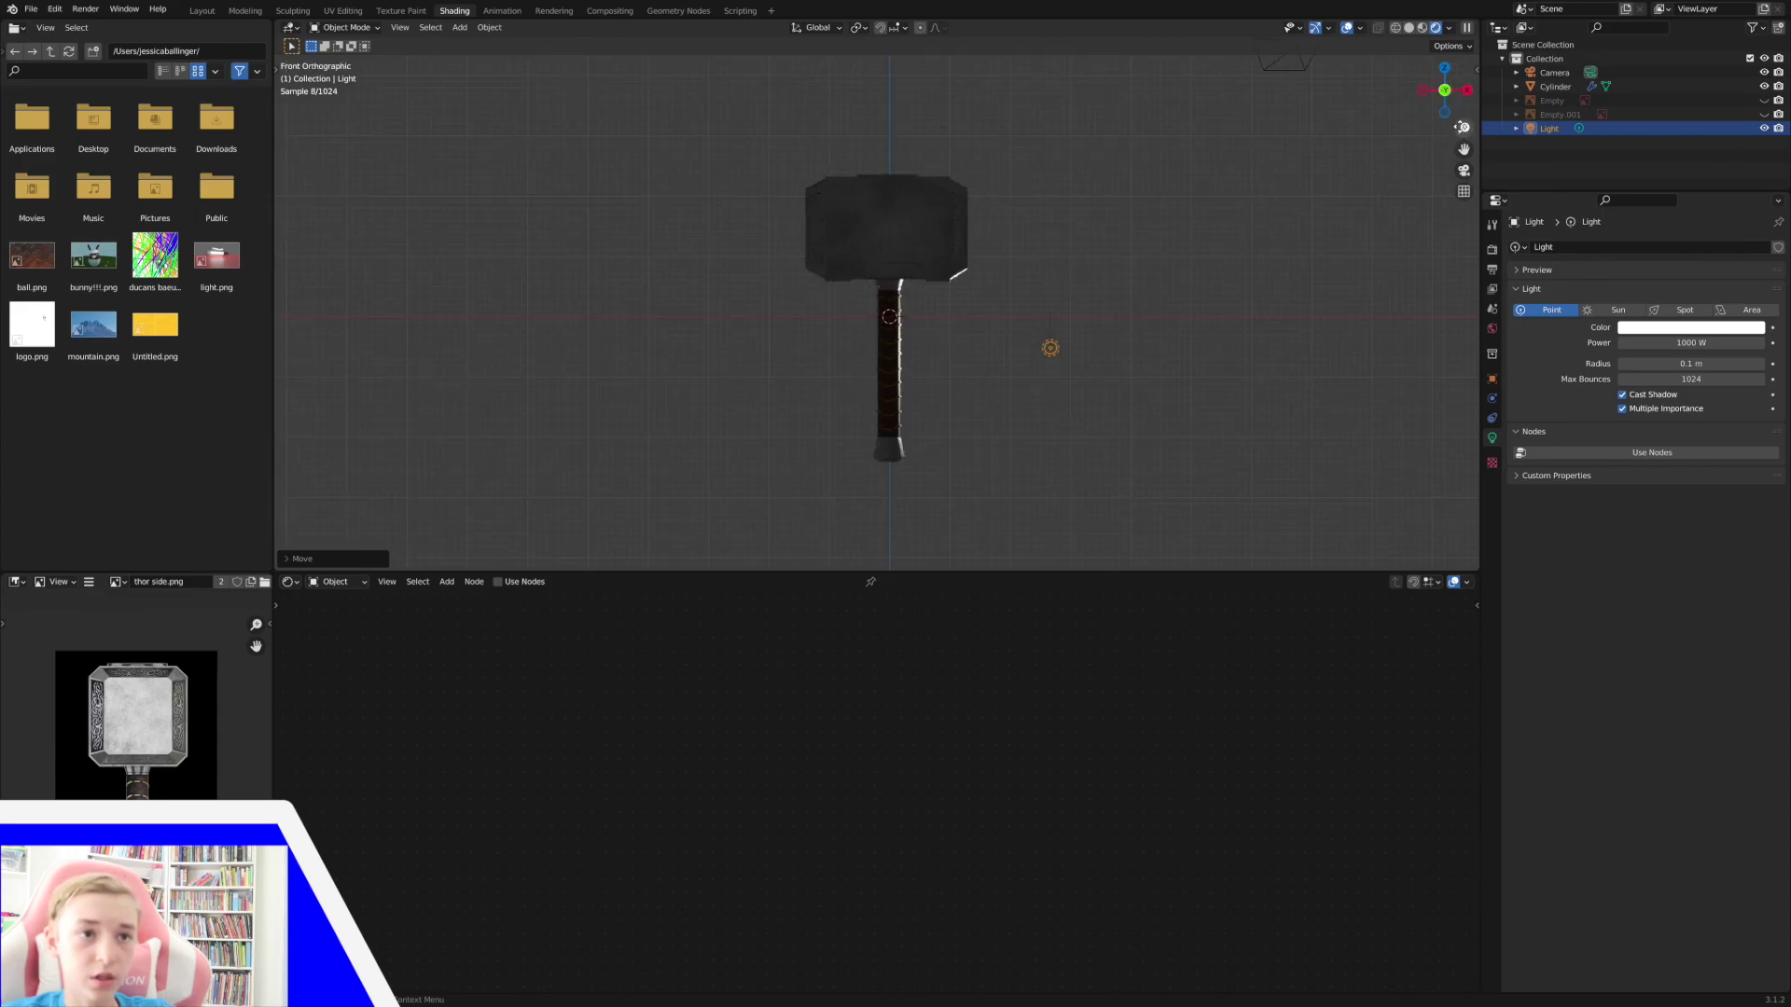
drag(1464, 127, 1463, 94)
middle_drag(1241, 368, 847, 405)
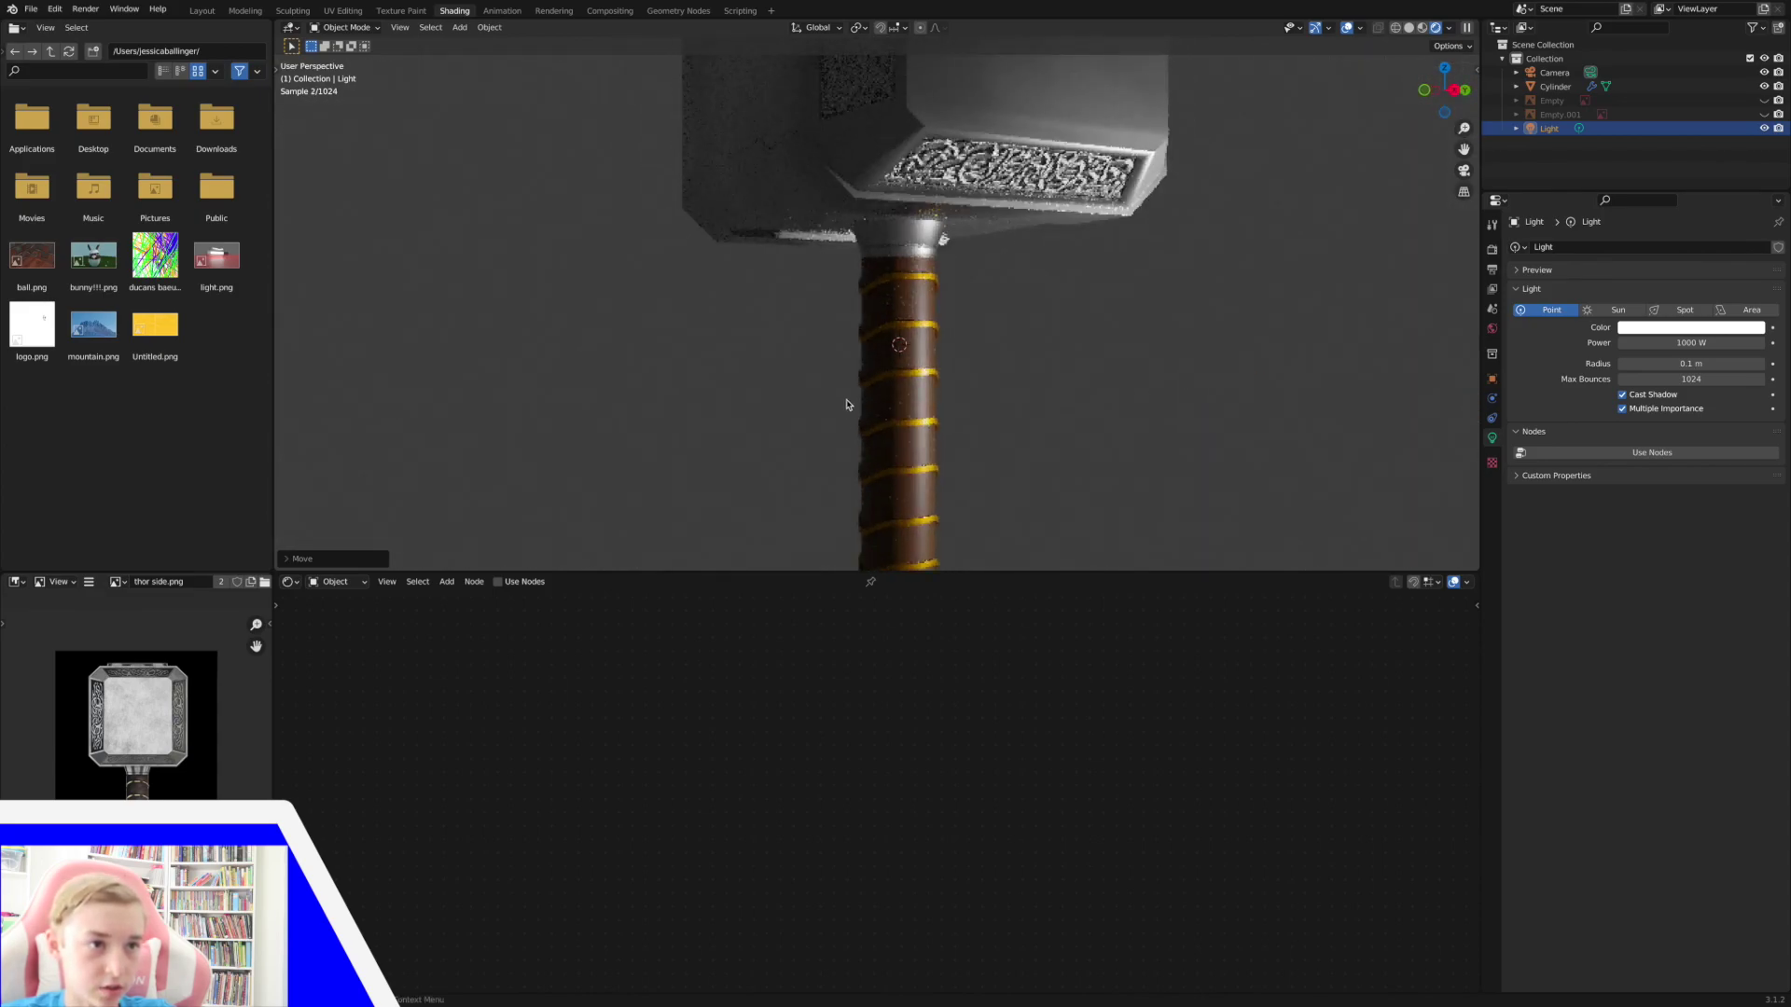
Select the hammer, open Material.001's node tree, and move its brown Principled BSDF away from the Material Output.
click(890, 355)
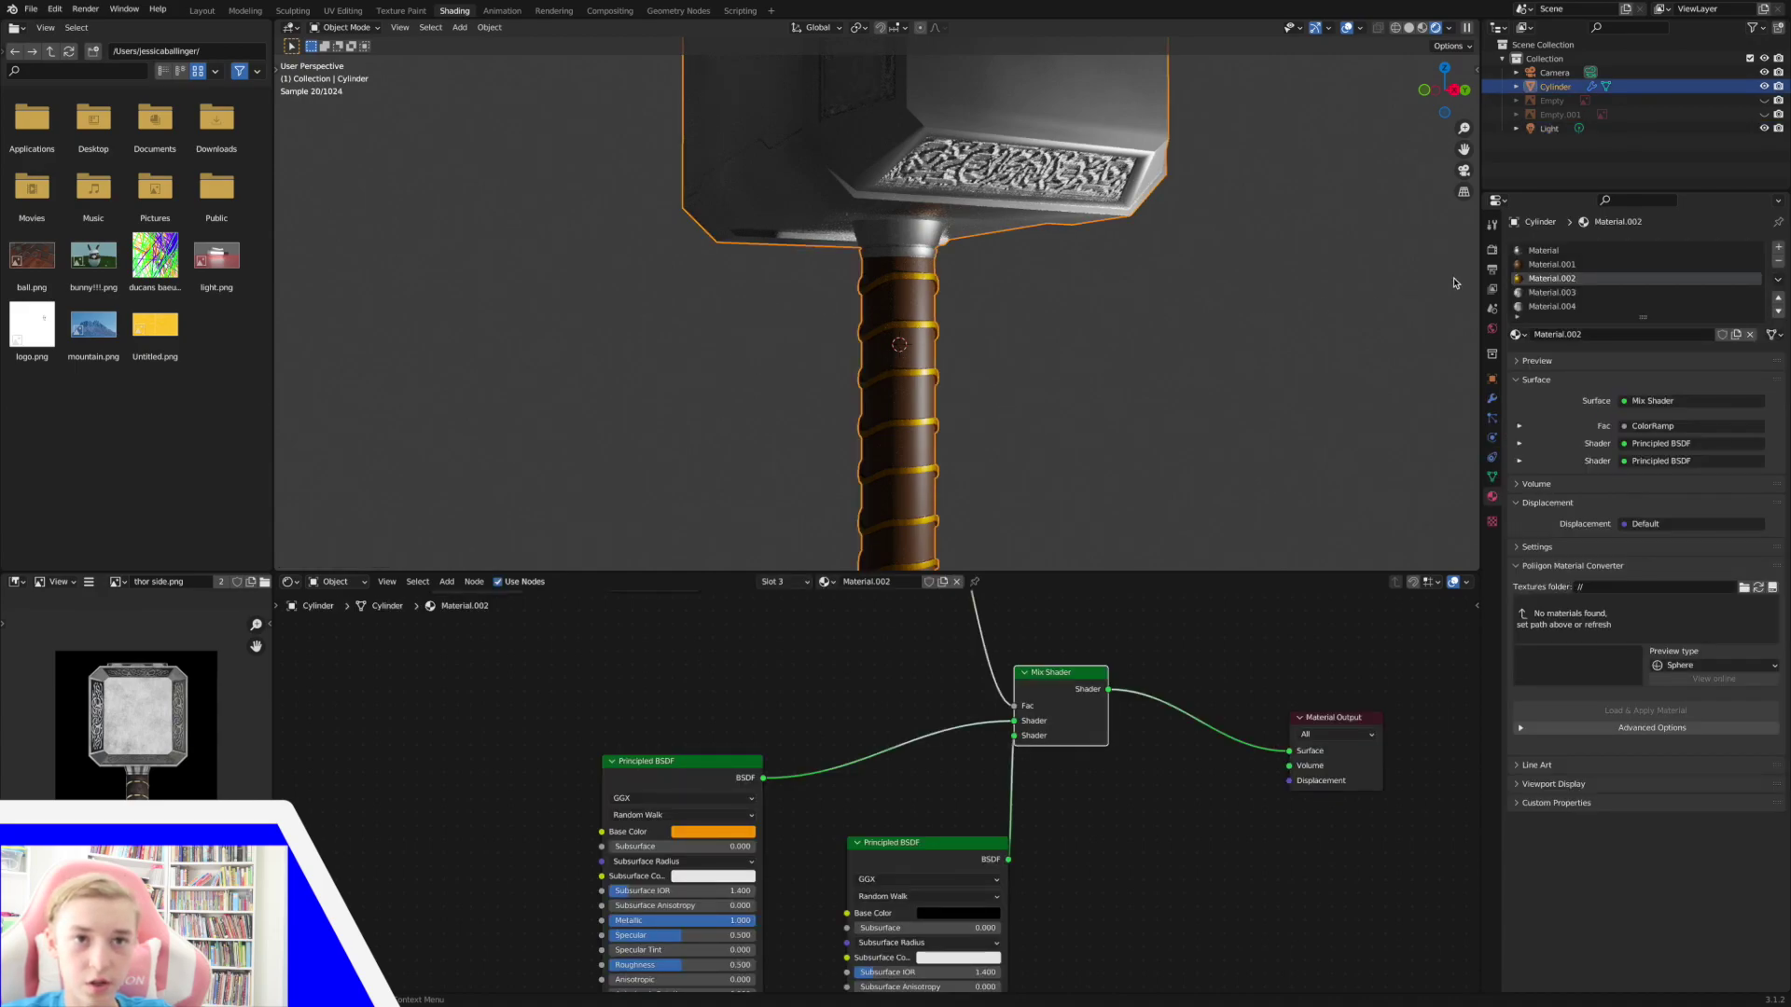
click(1535, 266)
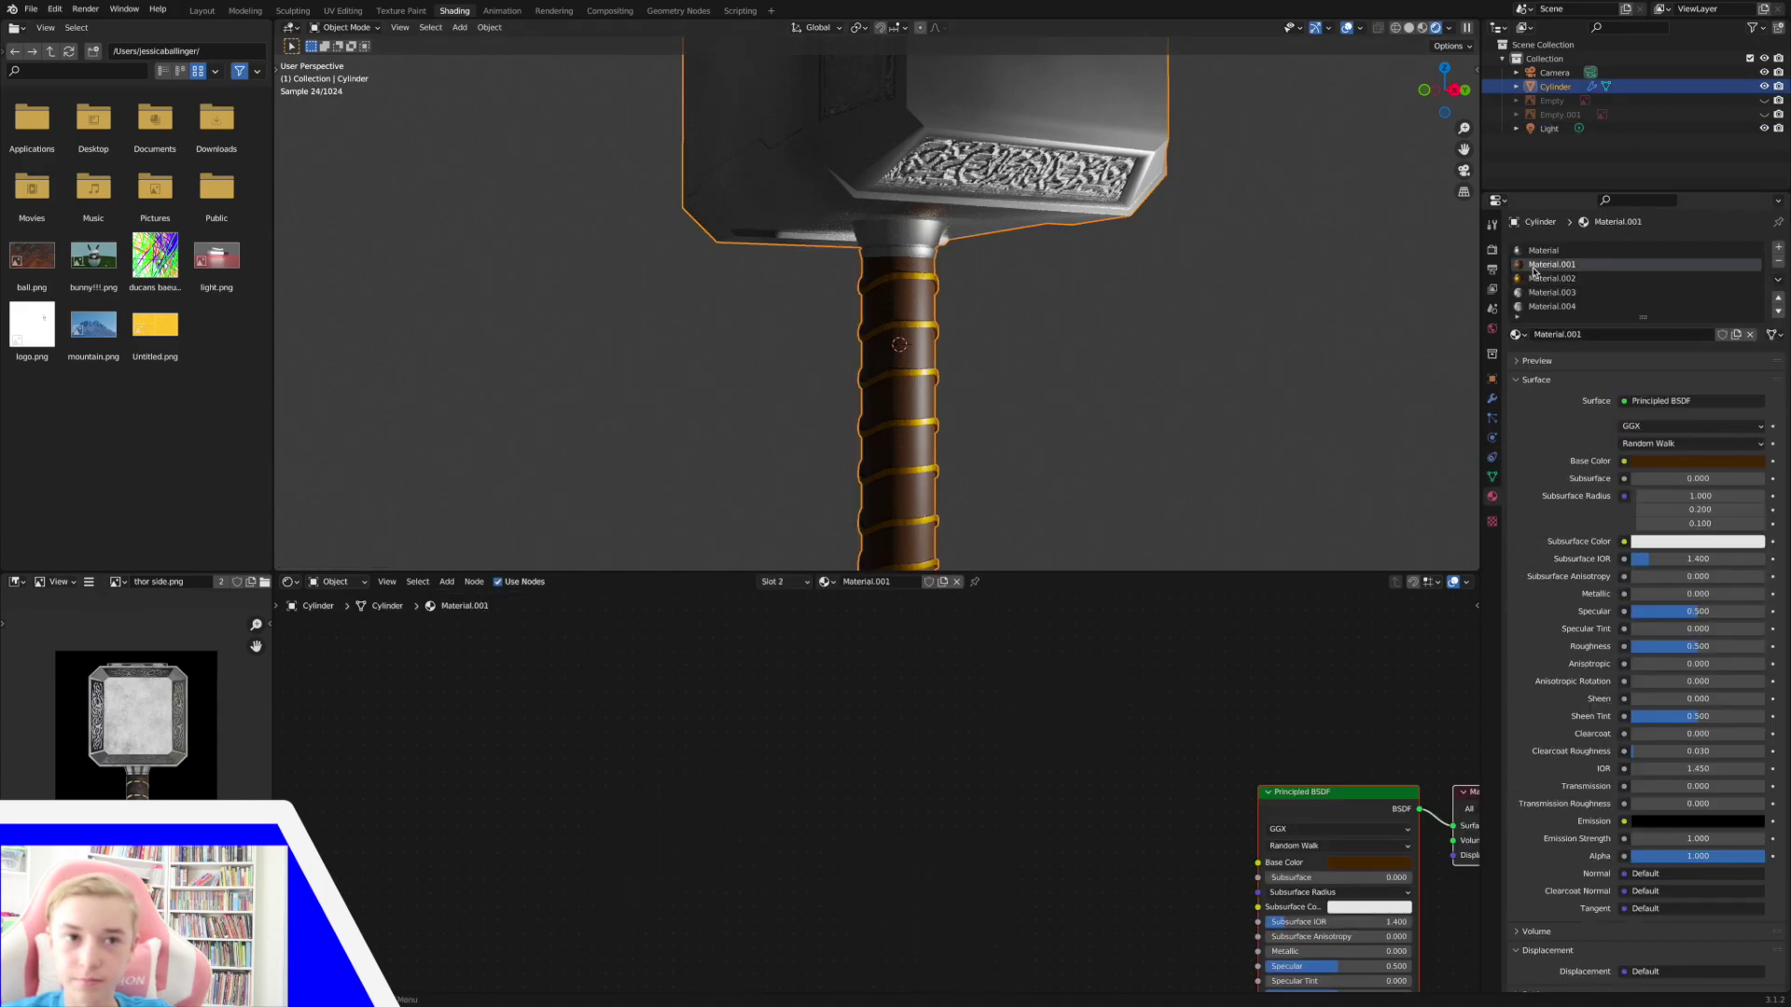
scroll(1273, 789, right, 5)
click(1272, 787)
drag(1110, 631, 951, 636)
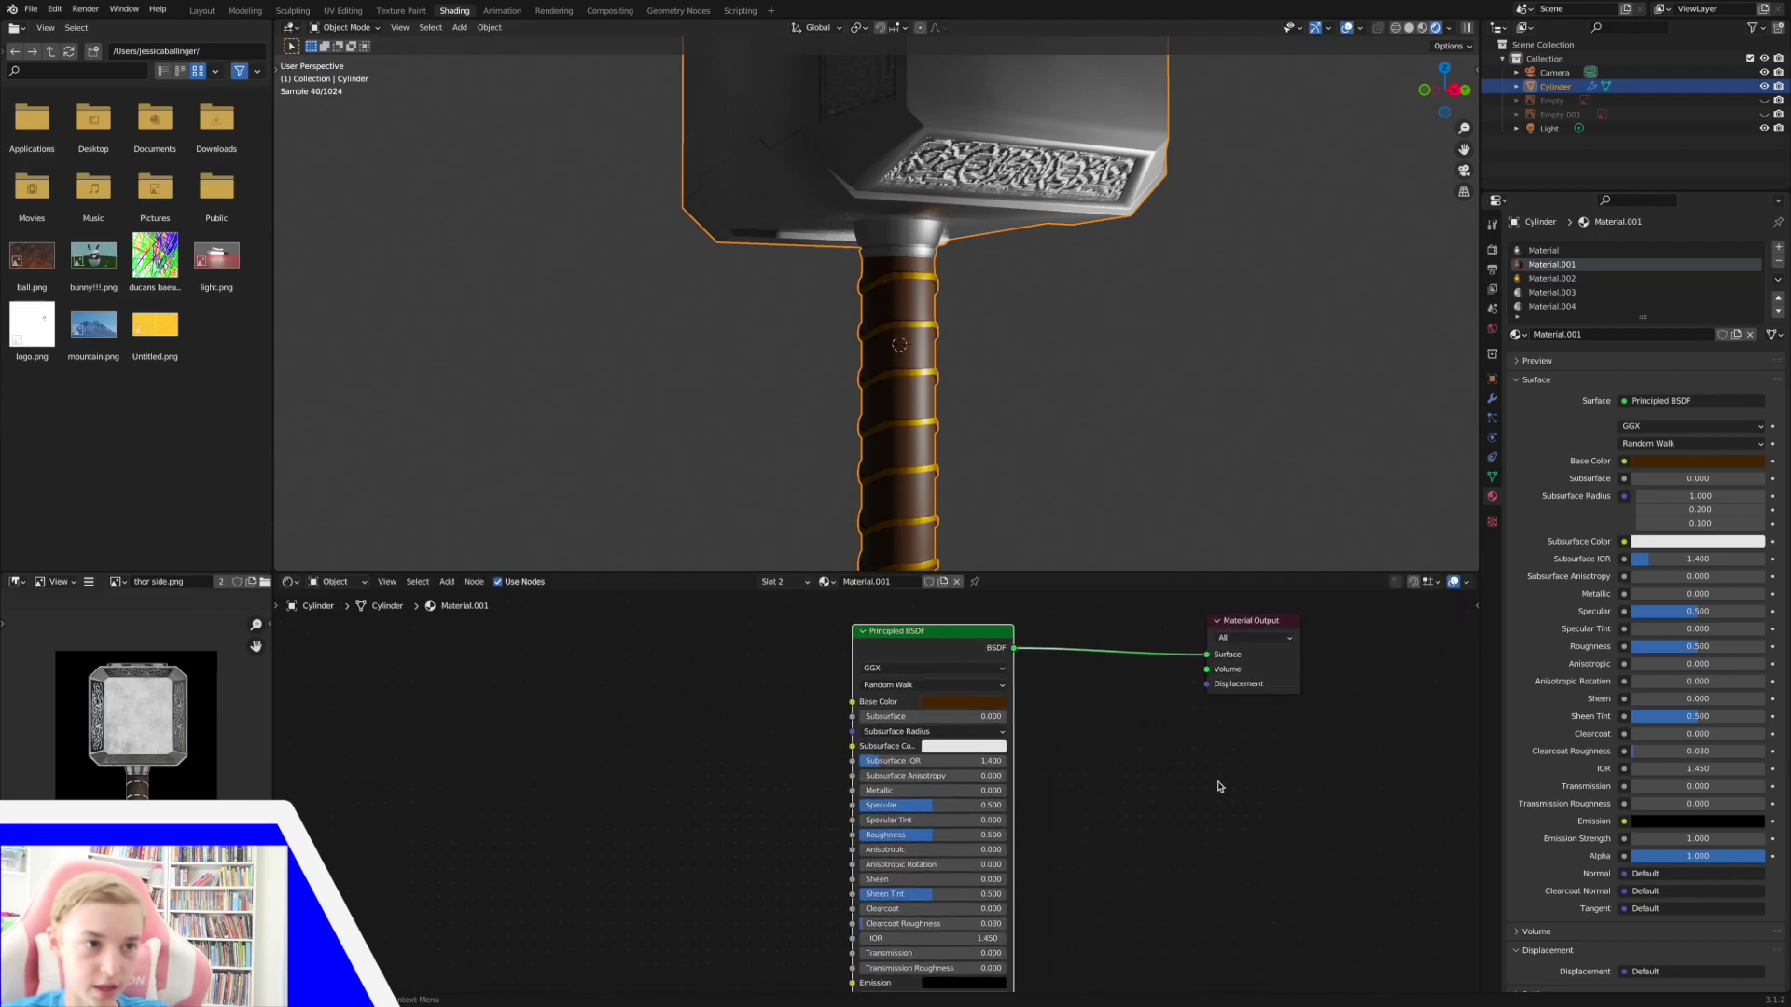
scroll(1219, 786, up, 2)
scroll(1224, 791, down, 4)
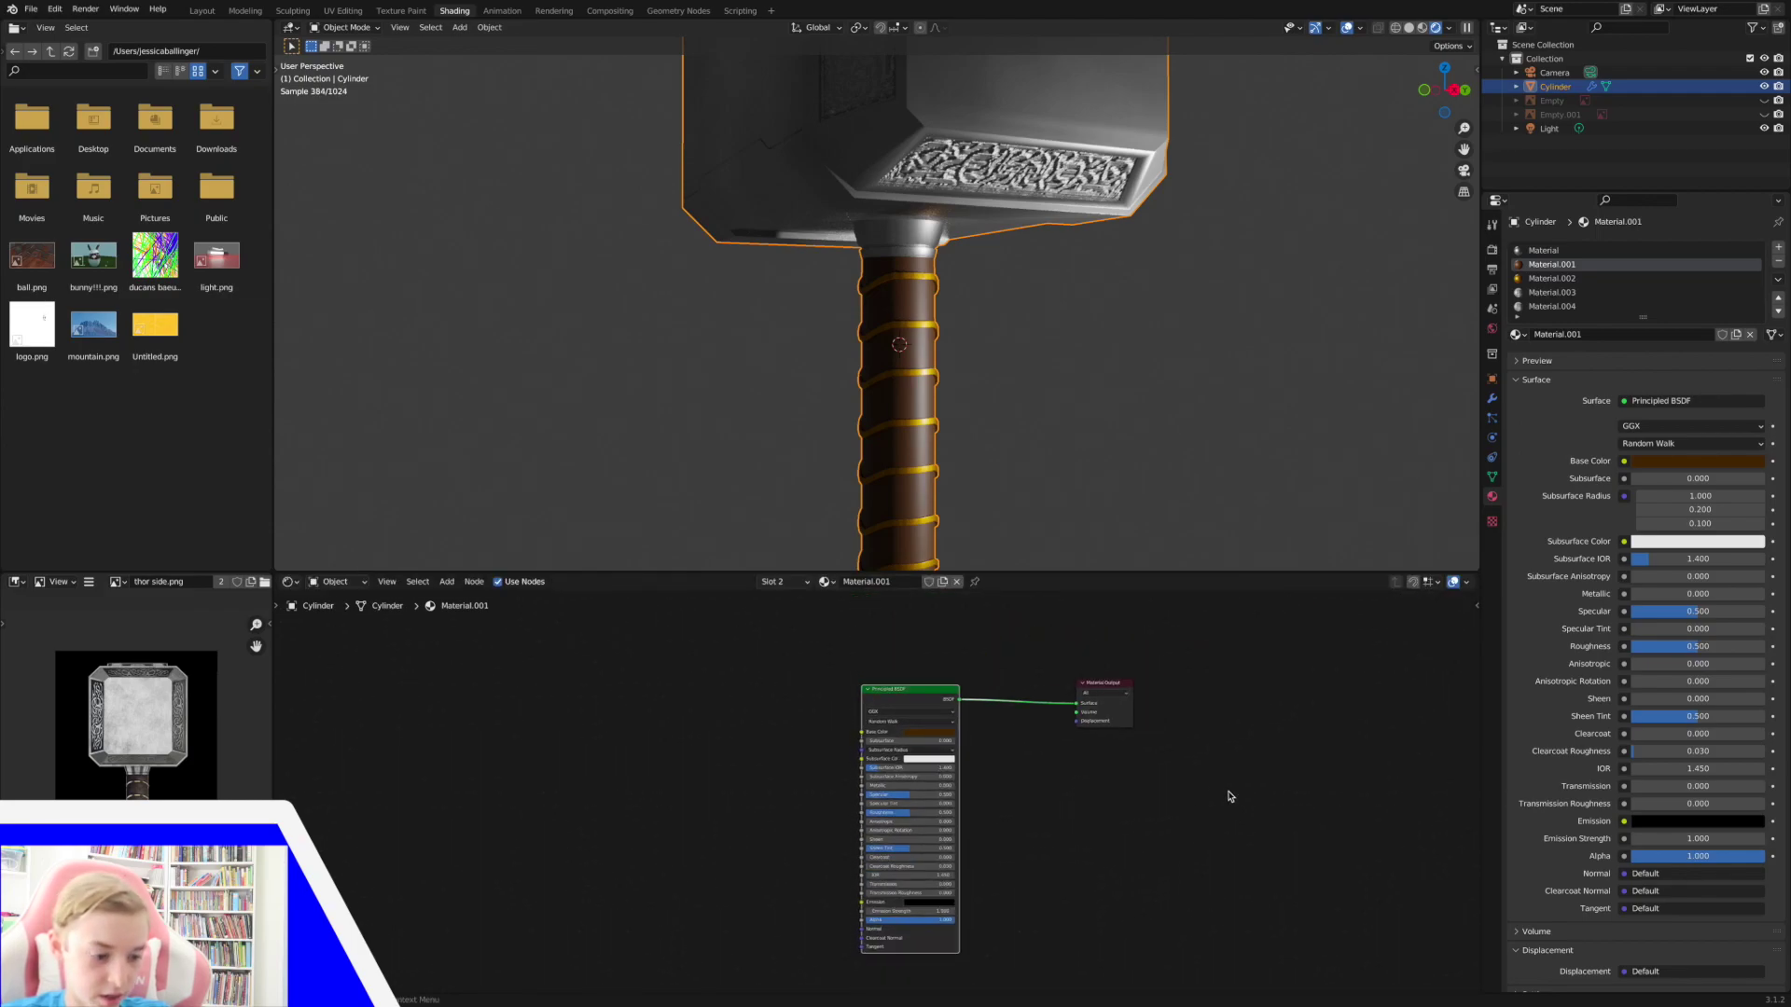
Paste the copied shader-mixing nodes into Material.001, clear of the existing Principled BSDF and Material Output.
key(ctrl+v)
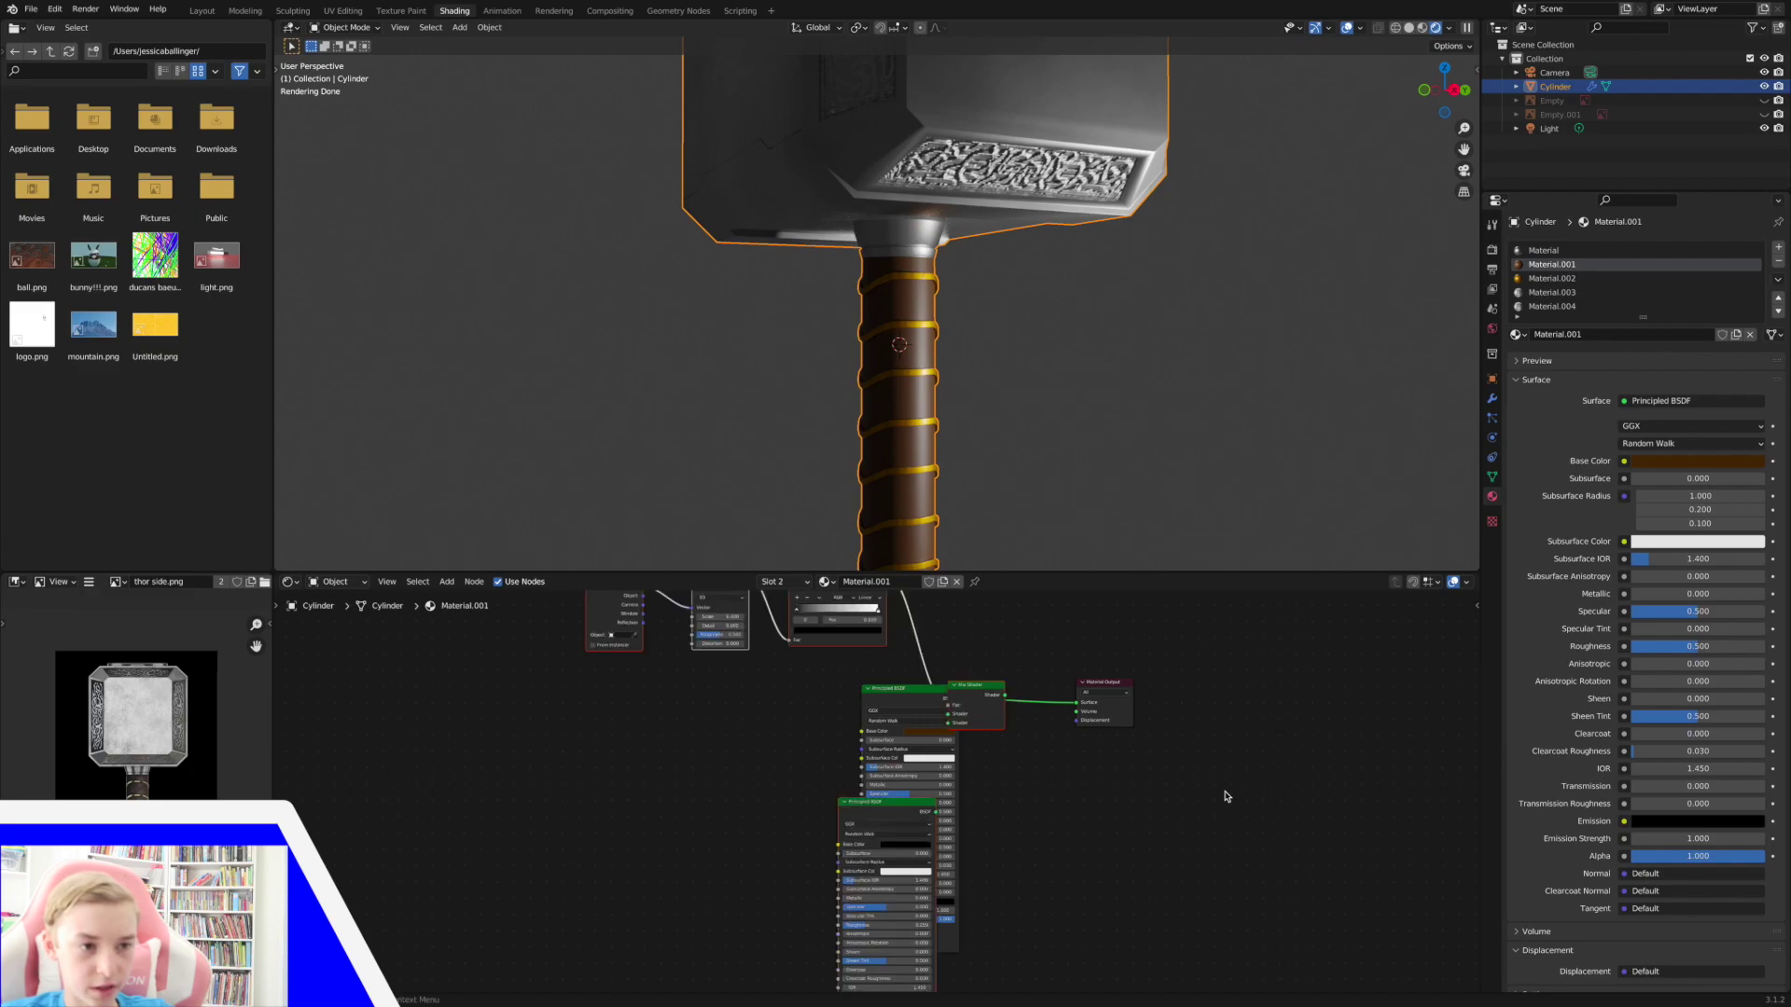
key(ctrl+z)
key(ctrl+z)
key(ctrl+z)
key(ctrl+z)
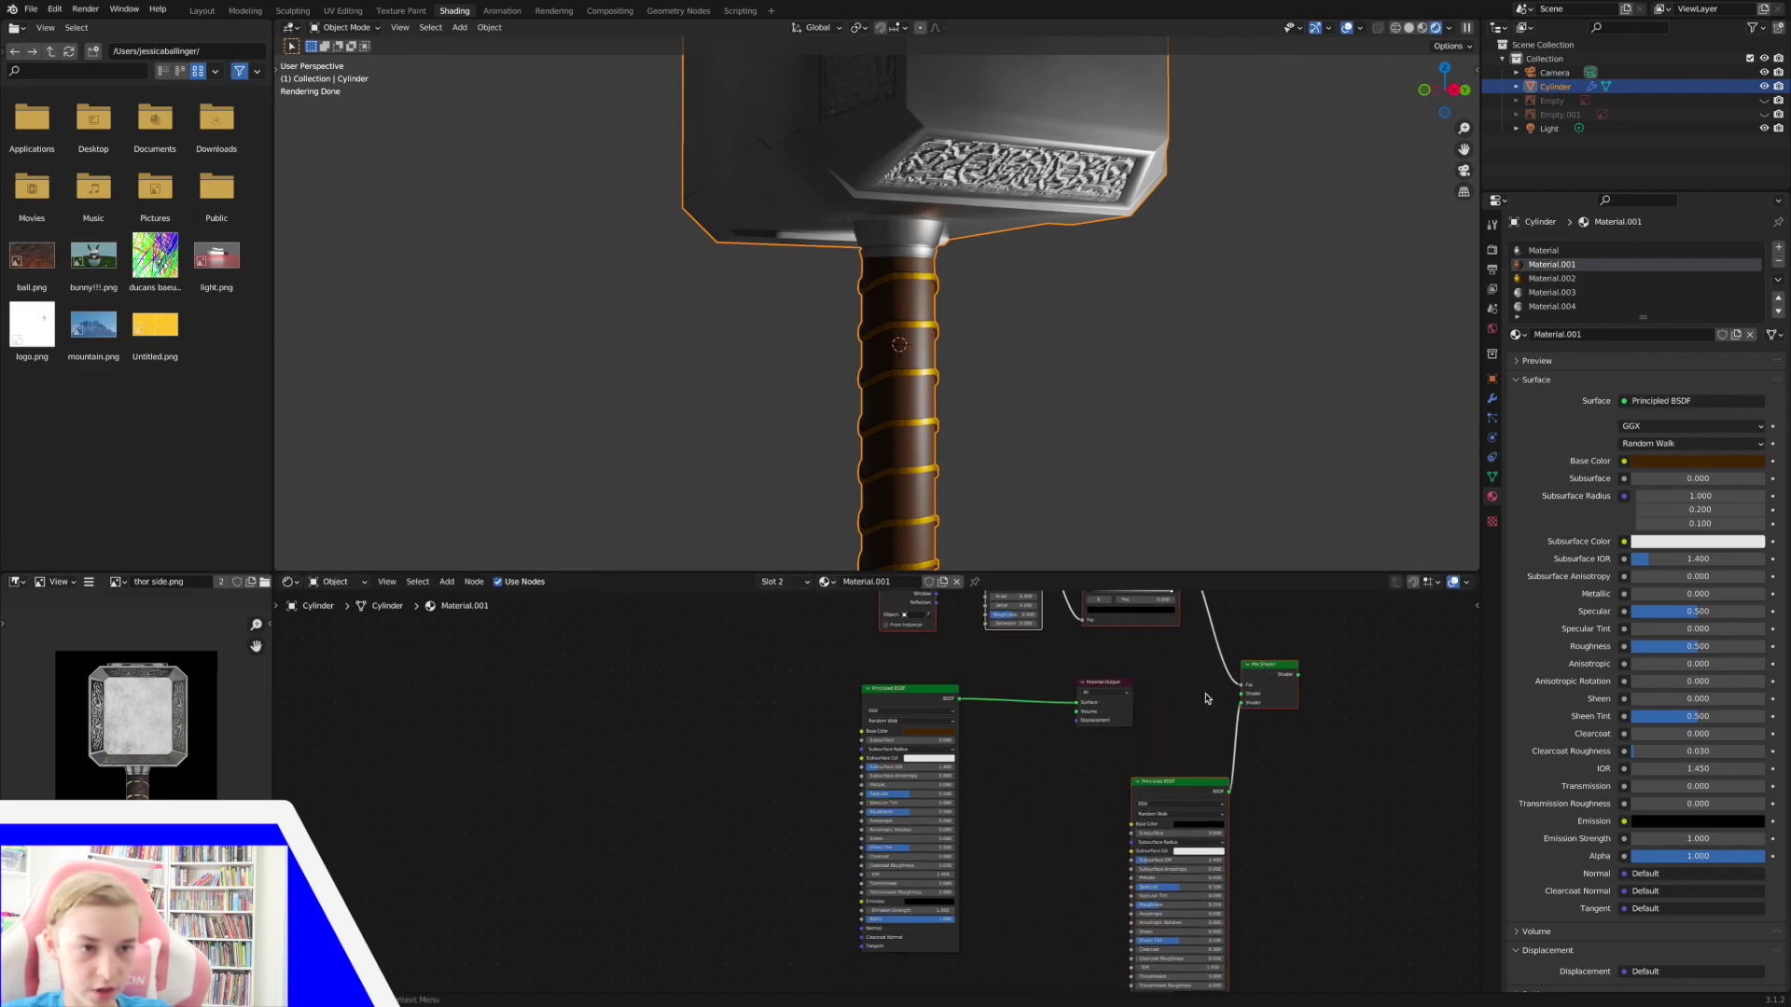
click(1109, 769)
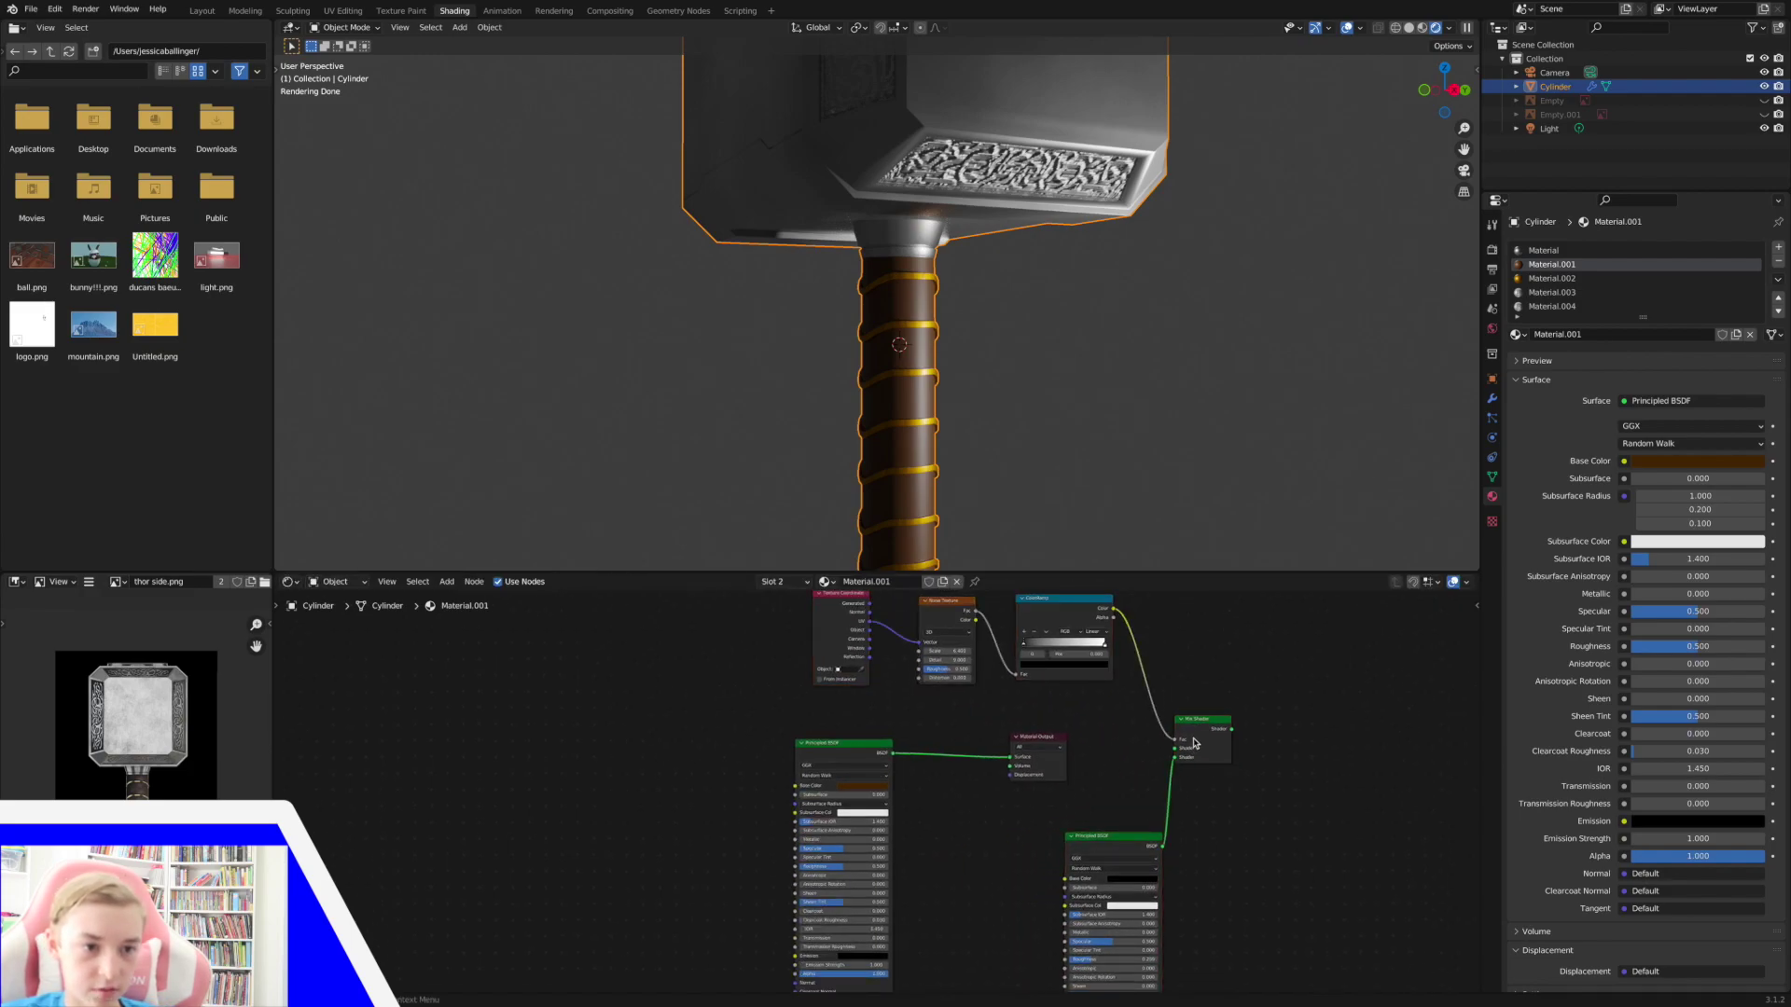
Move the Material Output outward, place the Mix Shader between it and the brown Principled BSDF, and link both.
mouse_move(1195, 743)
mouse_down()
mouse_move(949, 743)
mouse_move(1208, 721)
mouse_up()
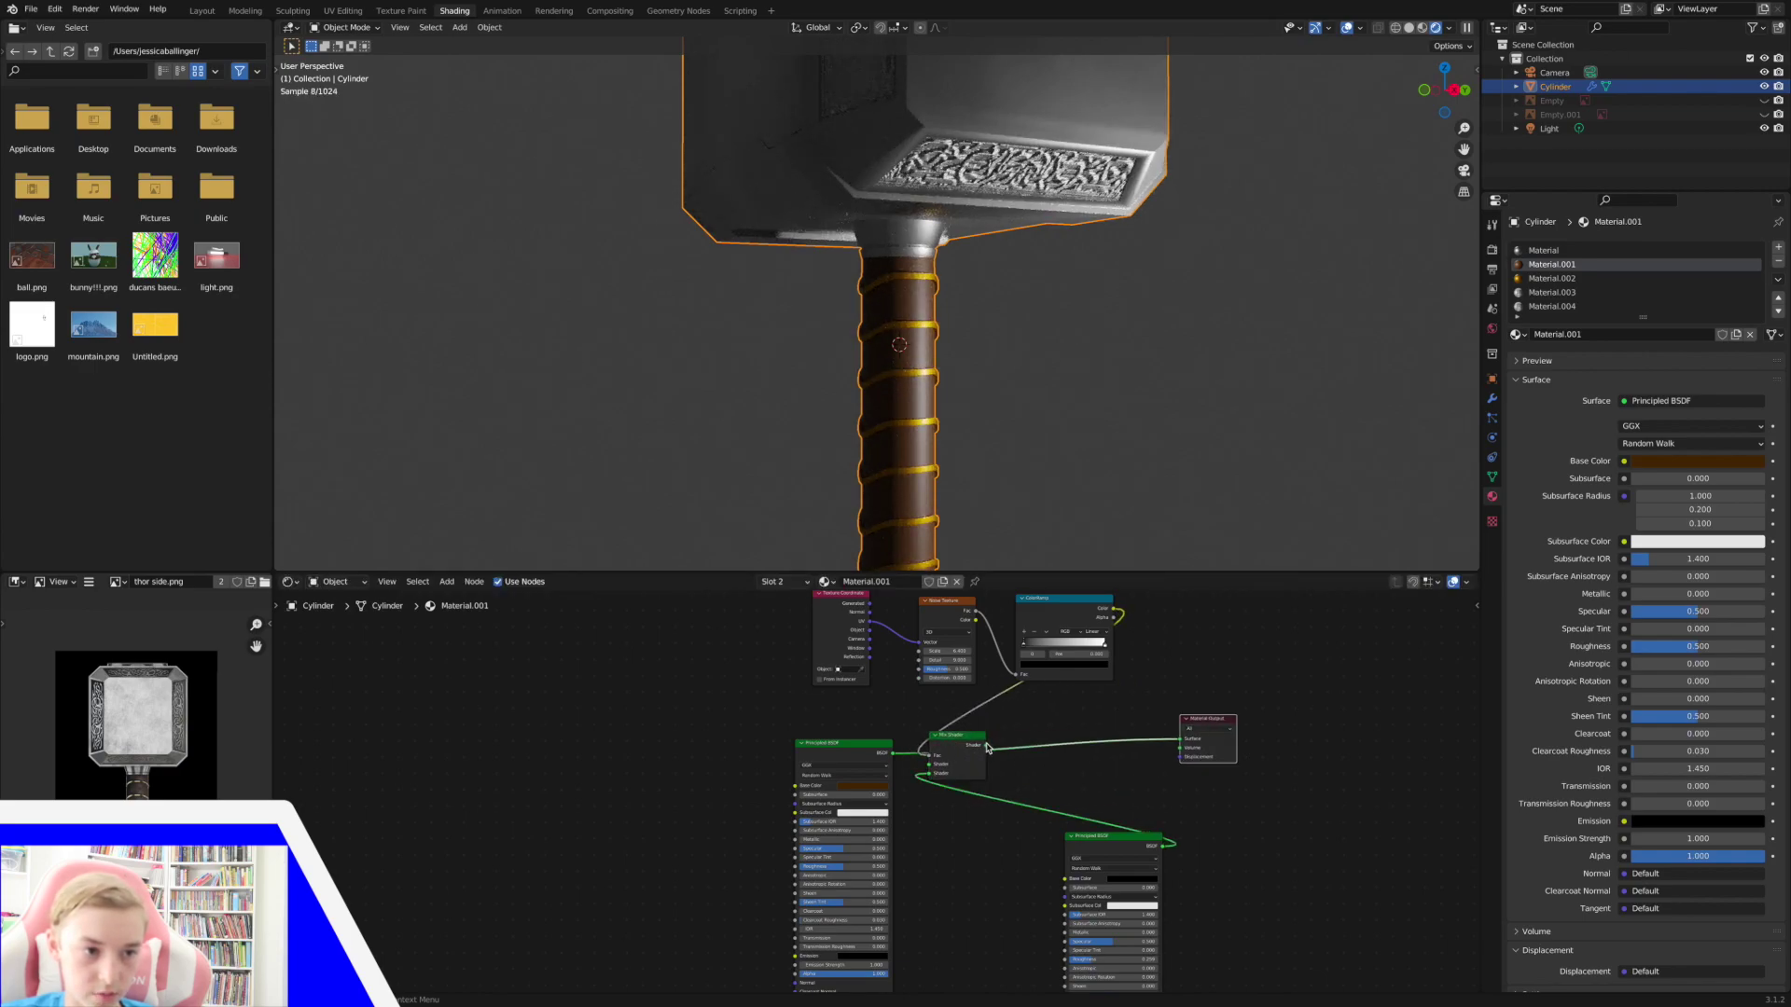
drag(986, 746, 1179, 738)
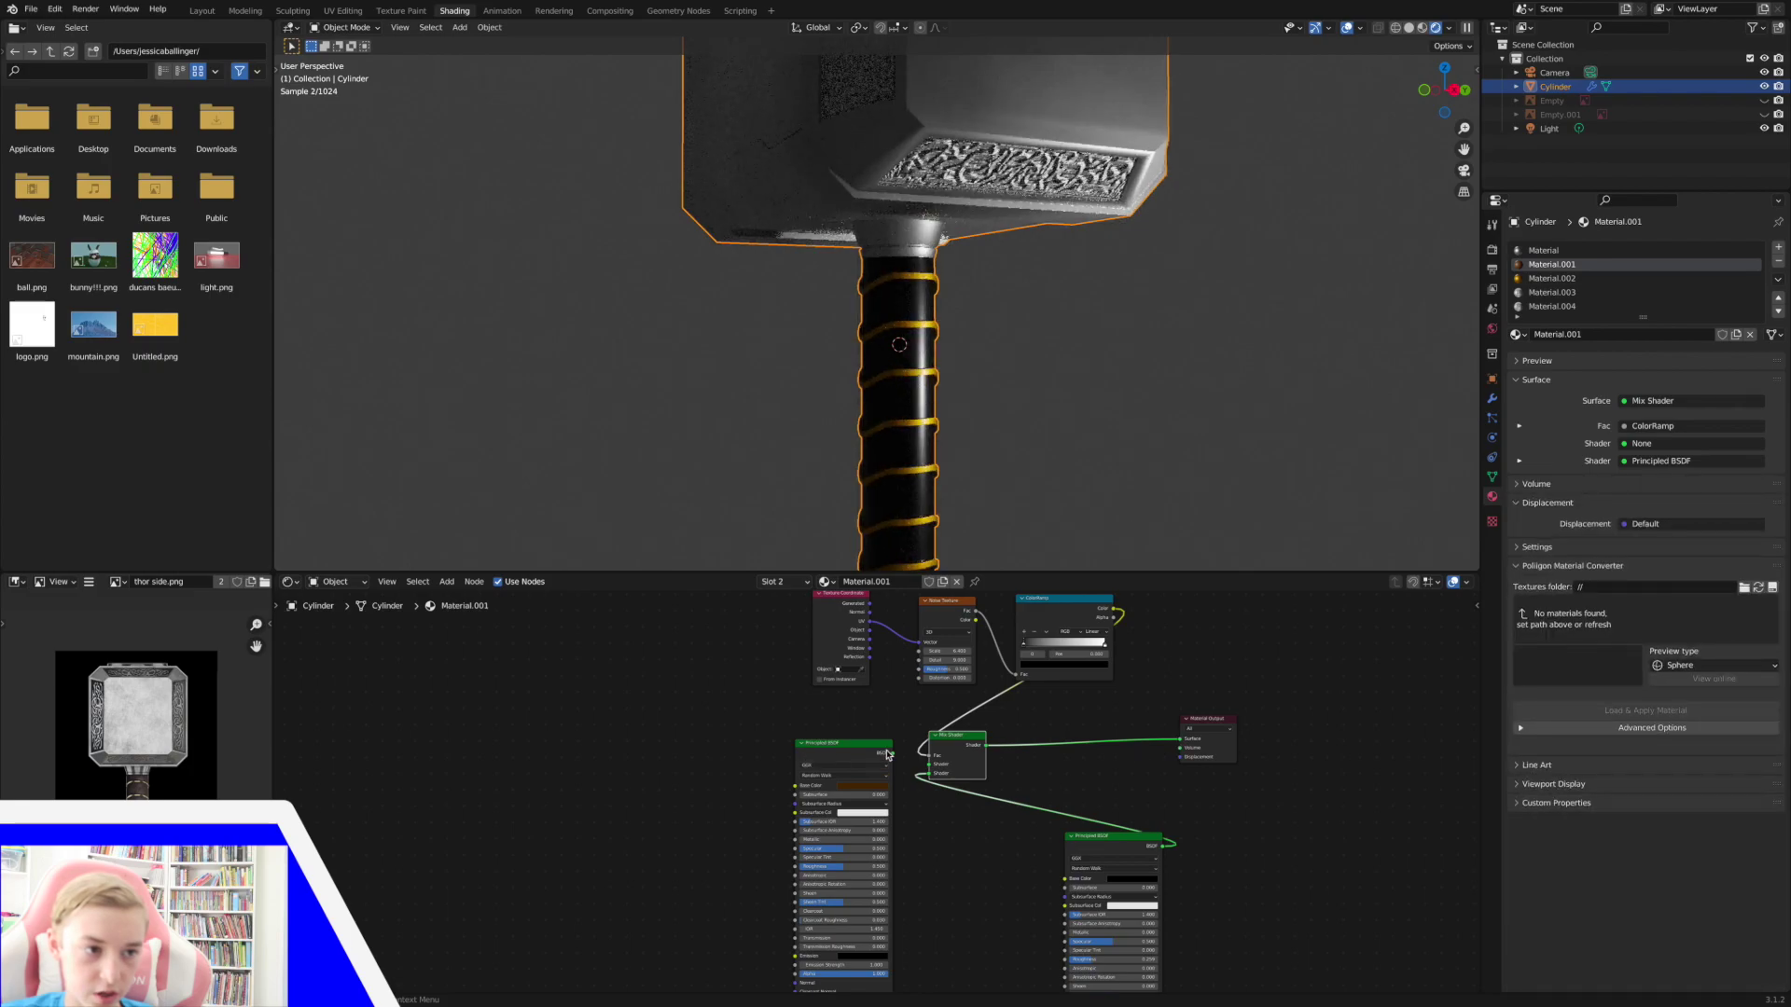
drag(888, 754, 928, 765)
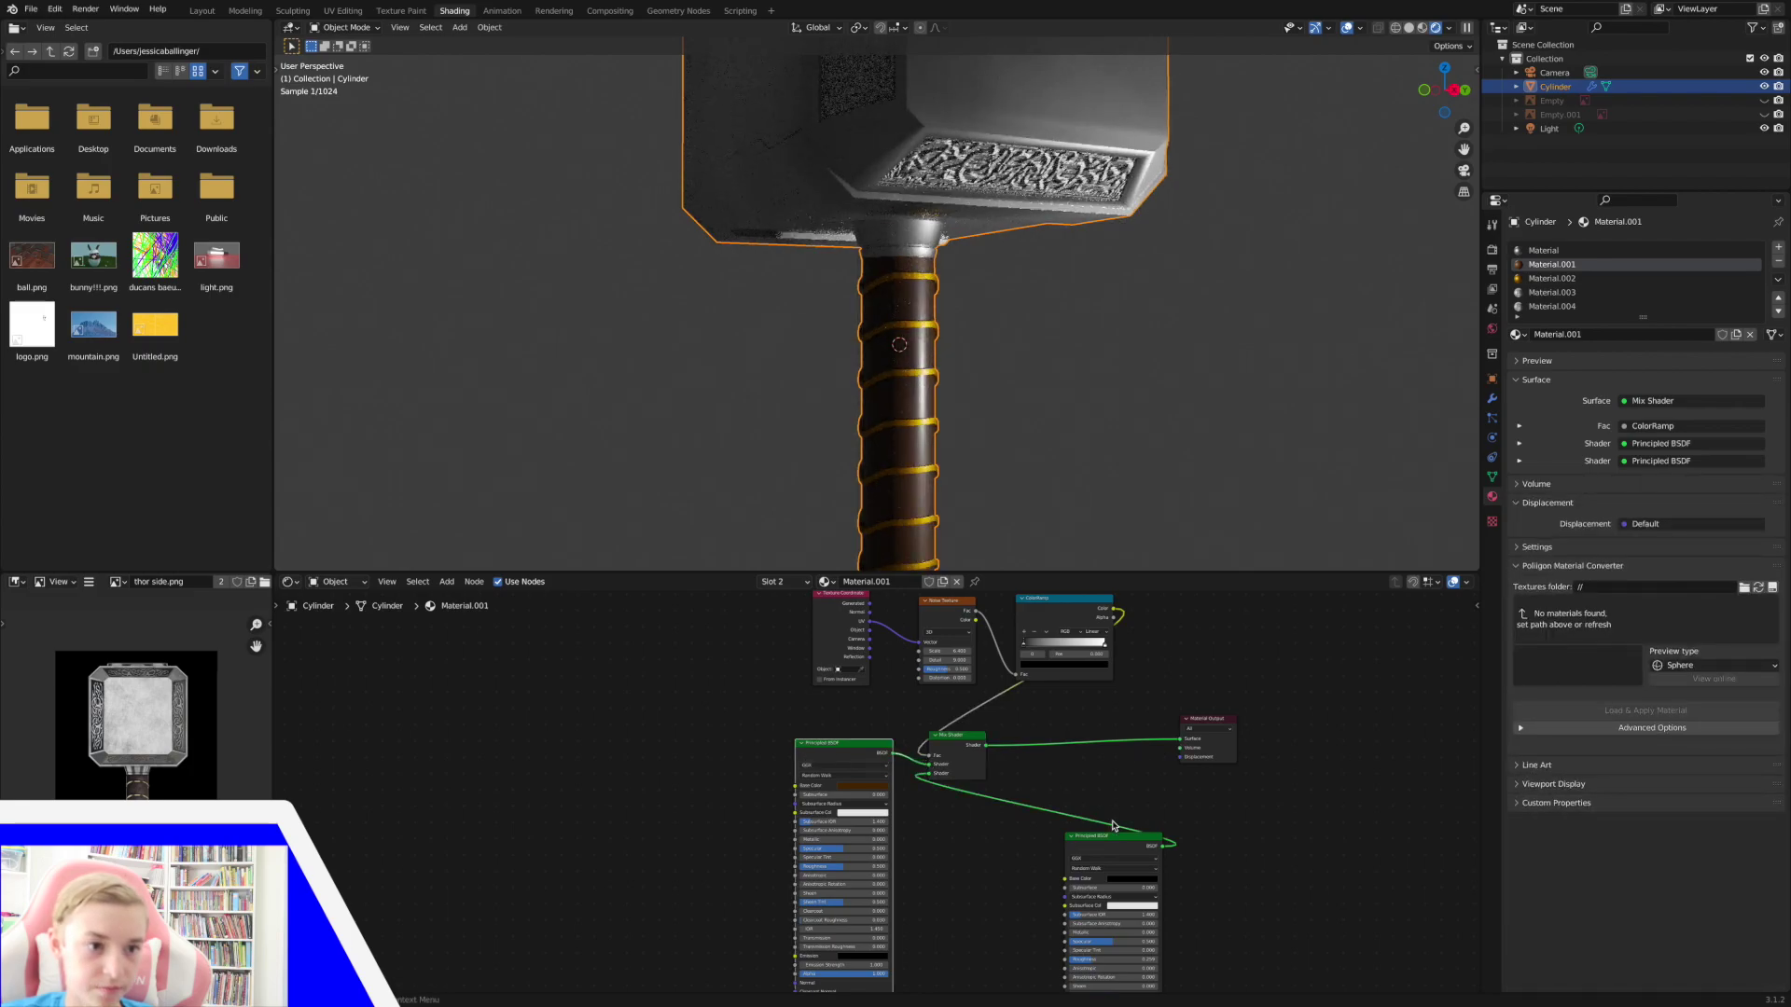
Move the black Principled BSDF directly below the Mix Shader in Material.001's node tree.
drag(1114, 836, 968, 835)
scroll(885, 691, up, 1)
scroll(886, 691, up, 3)
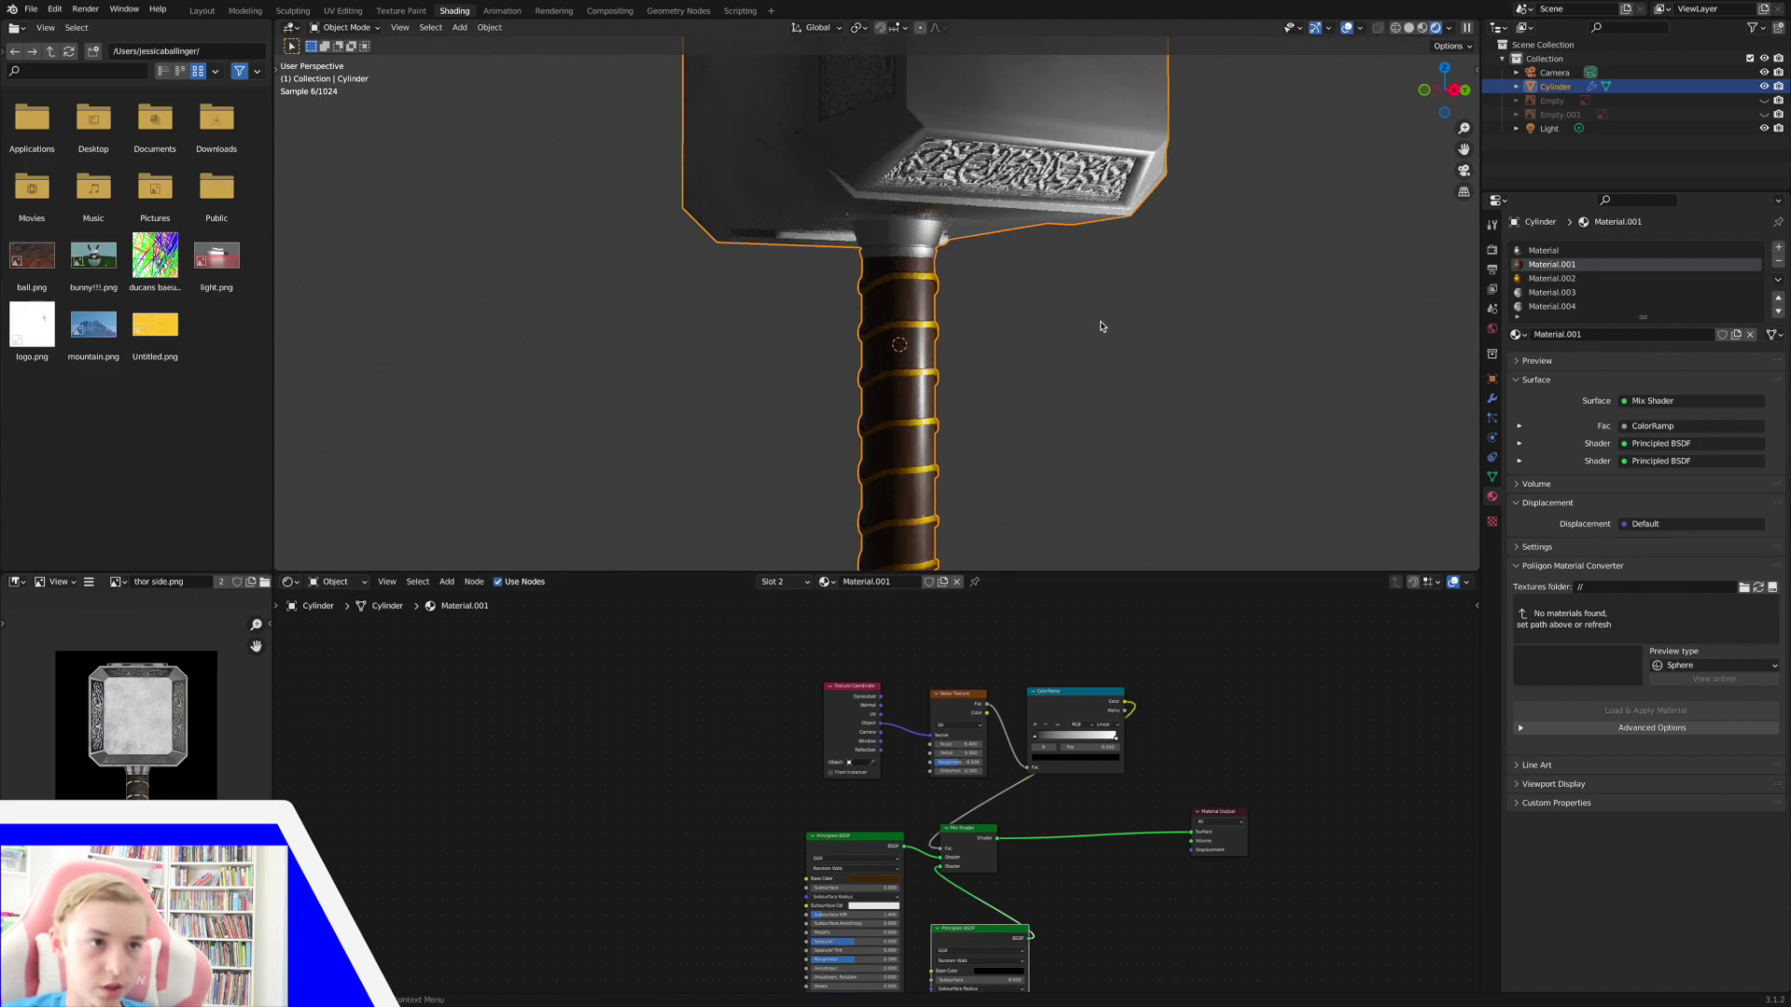
Preview the ColorRamp output on the handle, raise the Noise Texture's scale, and adjust the ramp stops for darker, stronger contrast.
click(1100, 327)
middle_drag(1101, 326, 1247, 445)
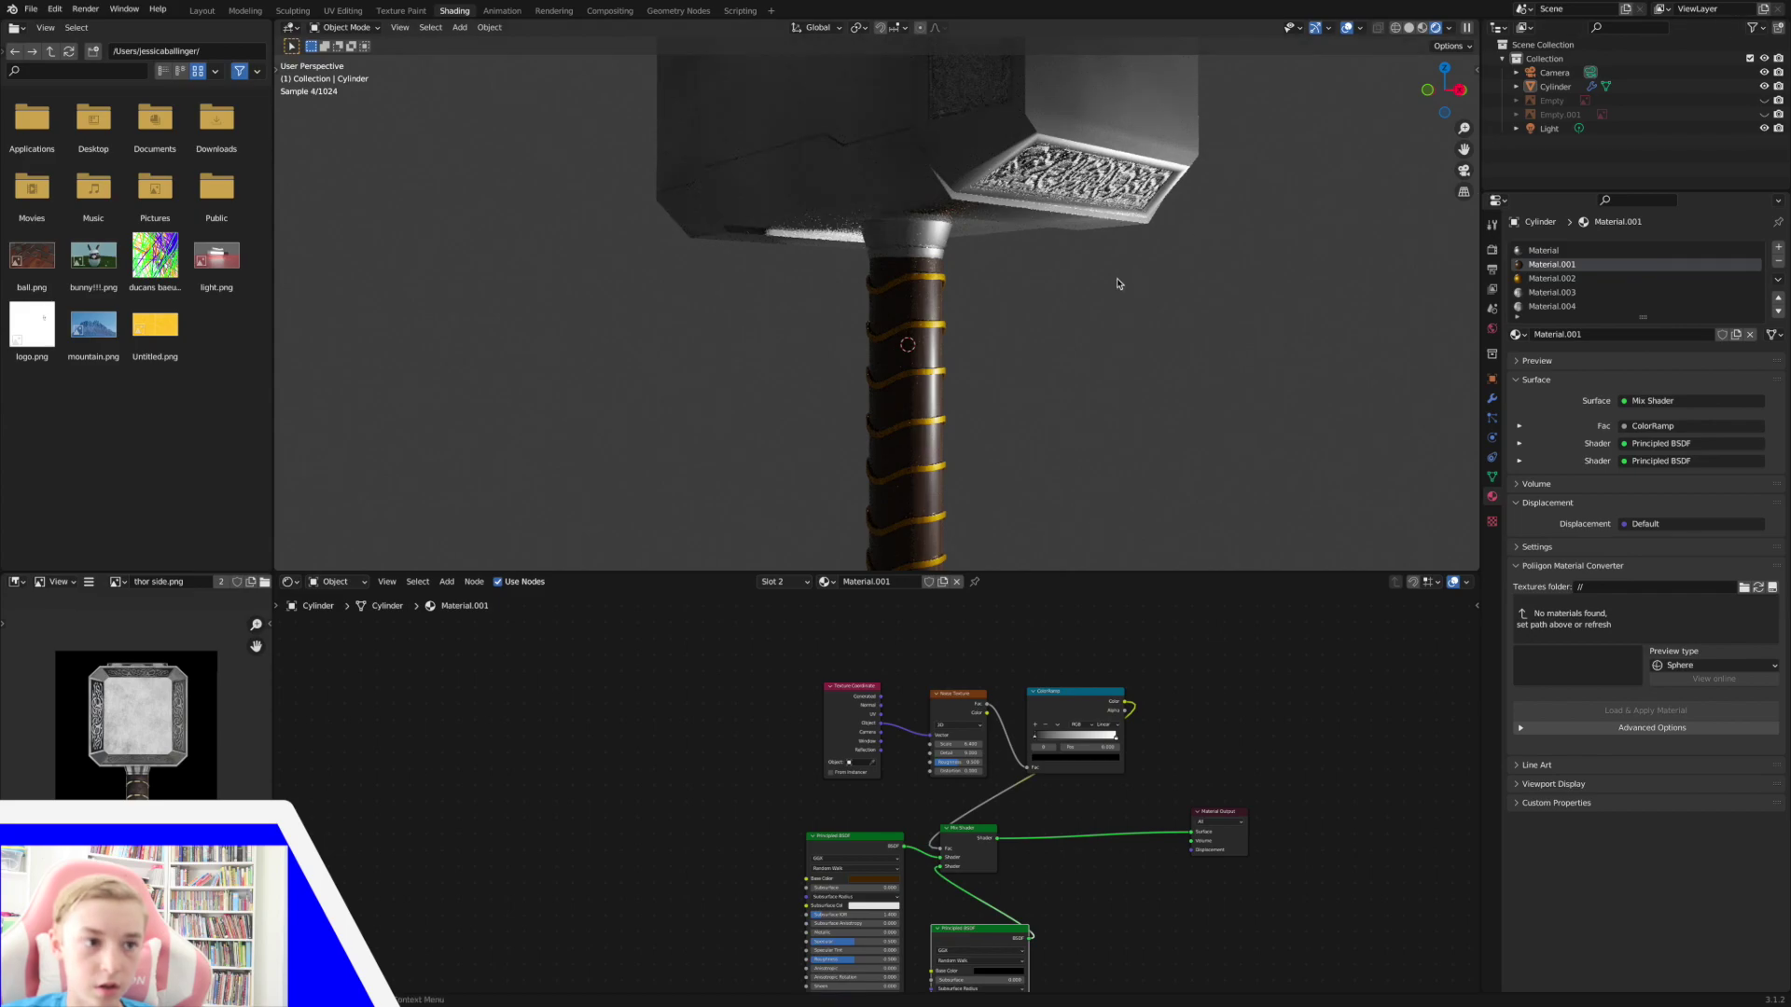
ctrl+shift+click(1058, 703)
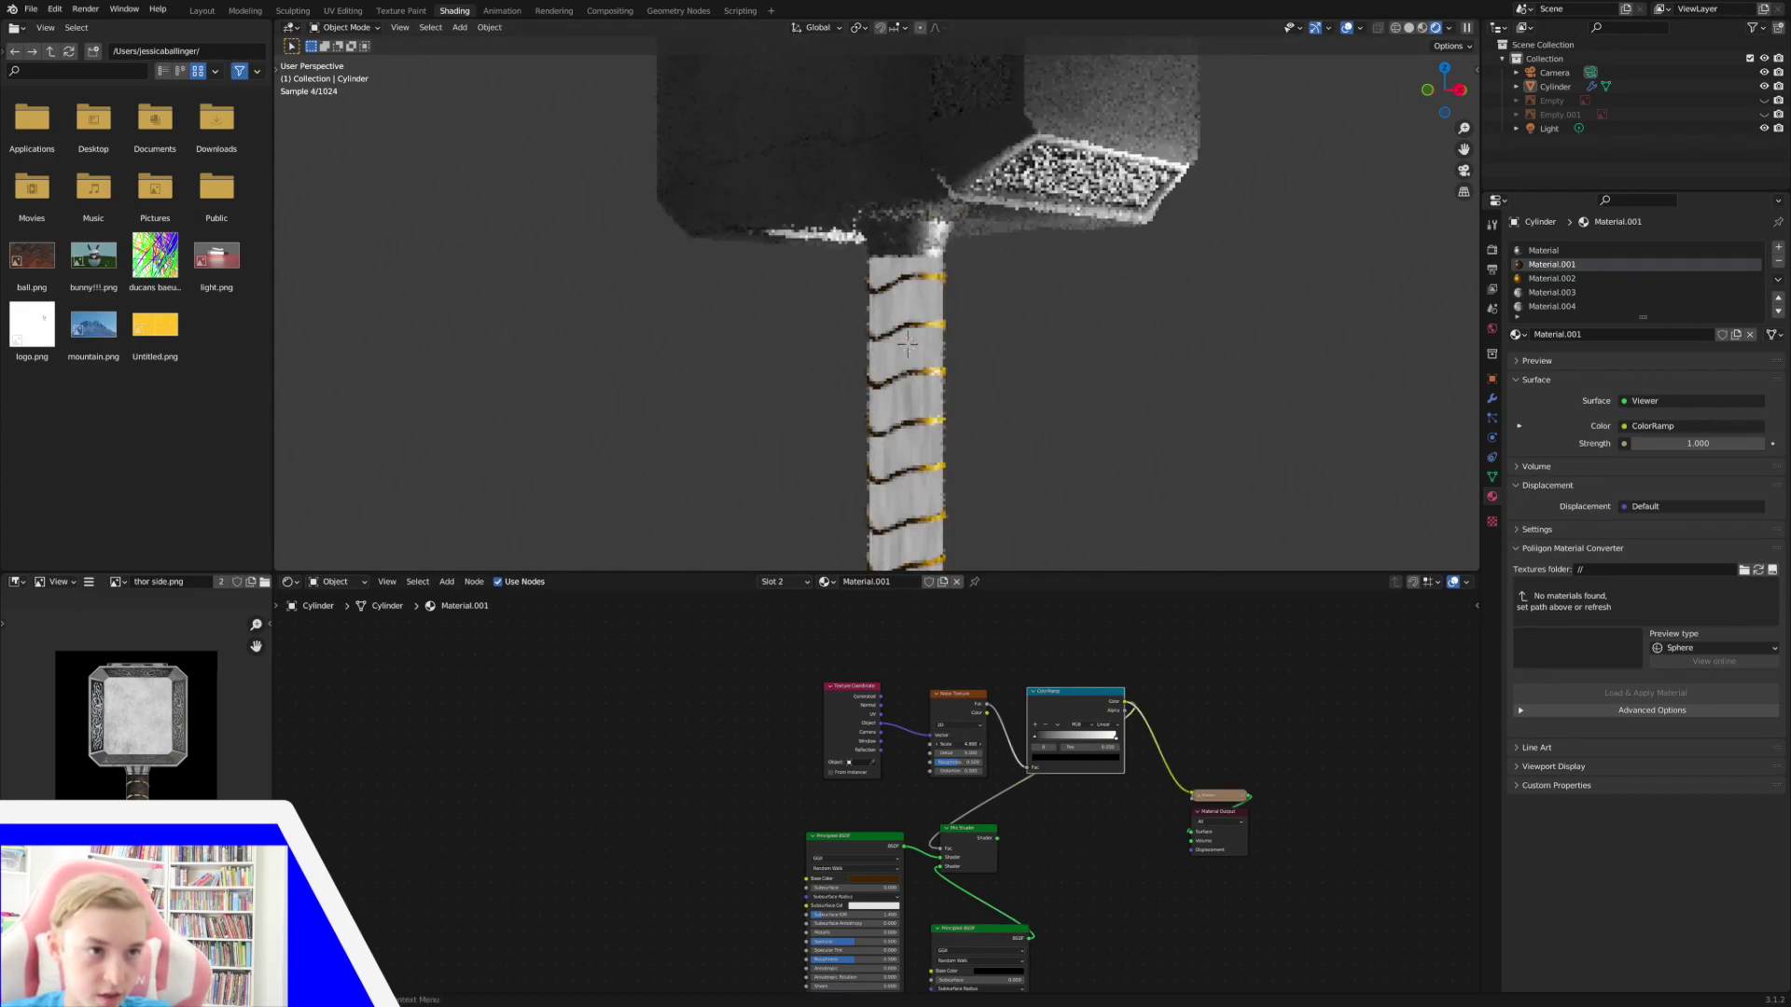
drag(958, 744, 989, 743)
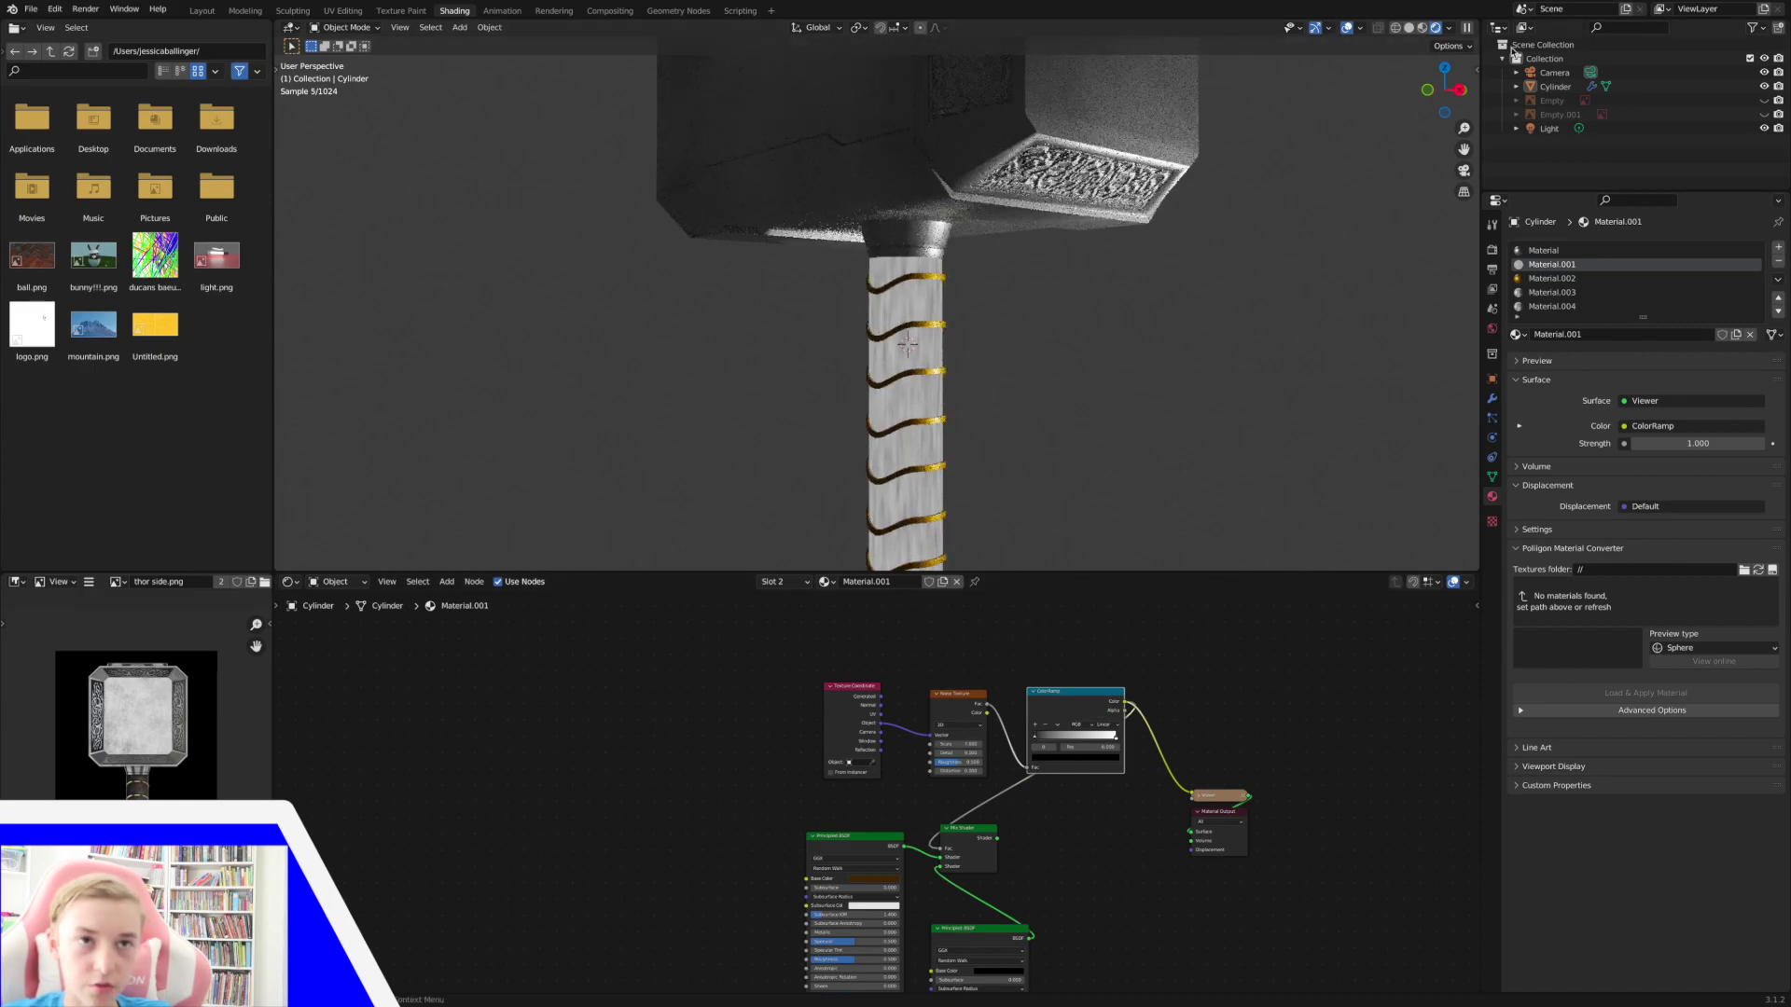
drag(1457, 132, 1457, 101)
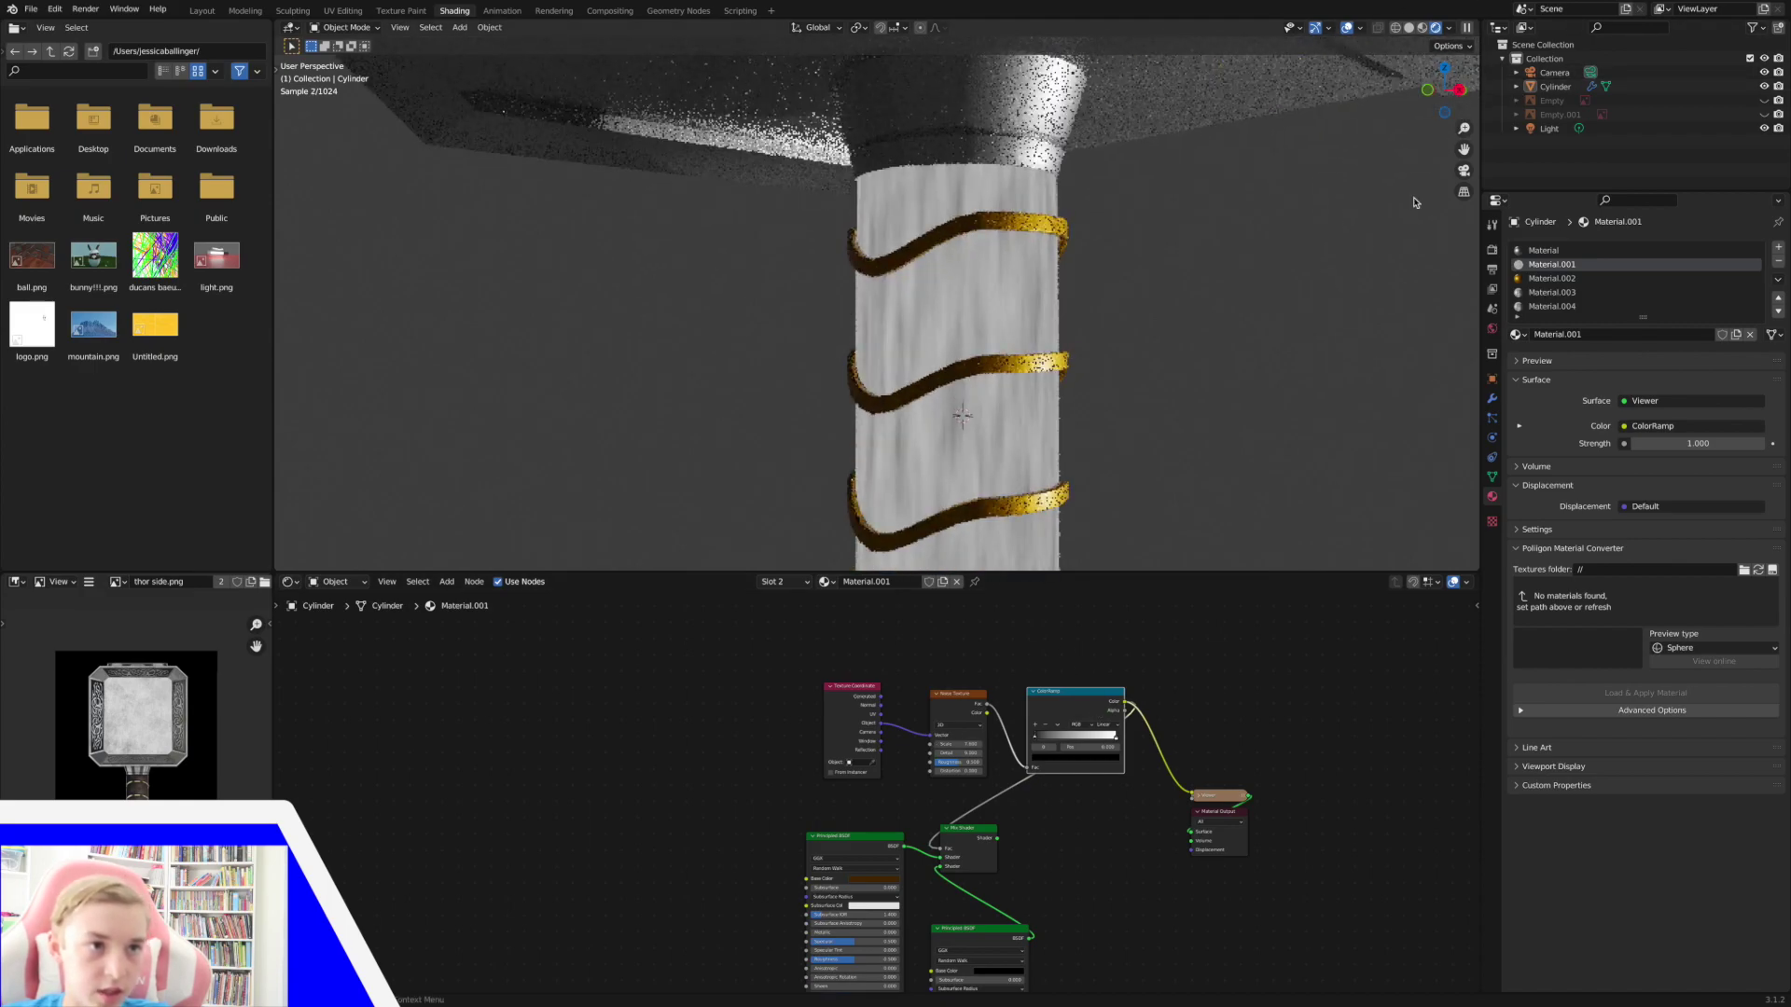
drag(1034, 736, 1125, 740)
drag(961, 745, 994, 745)
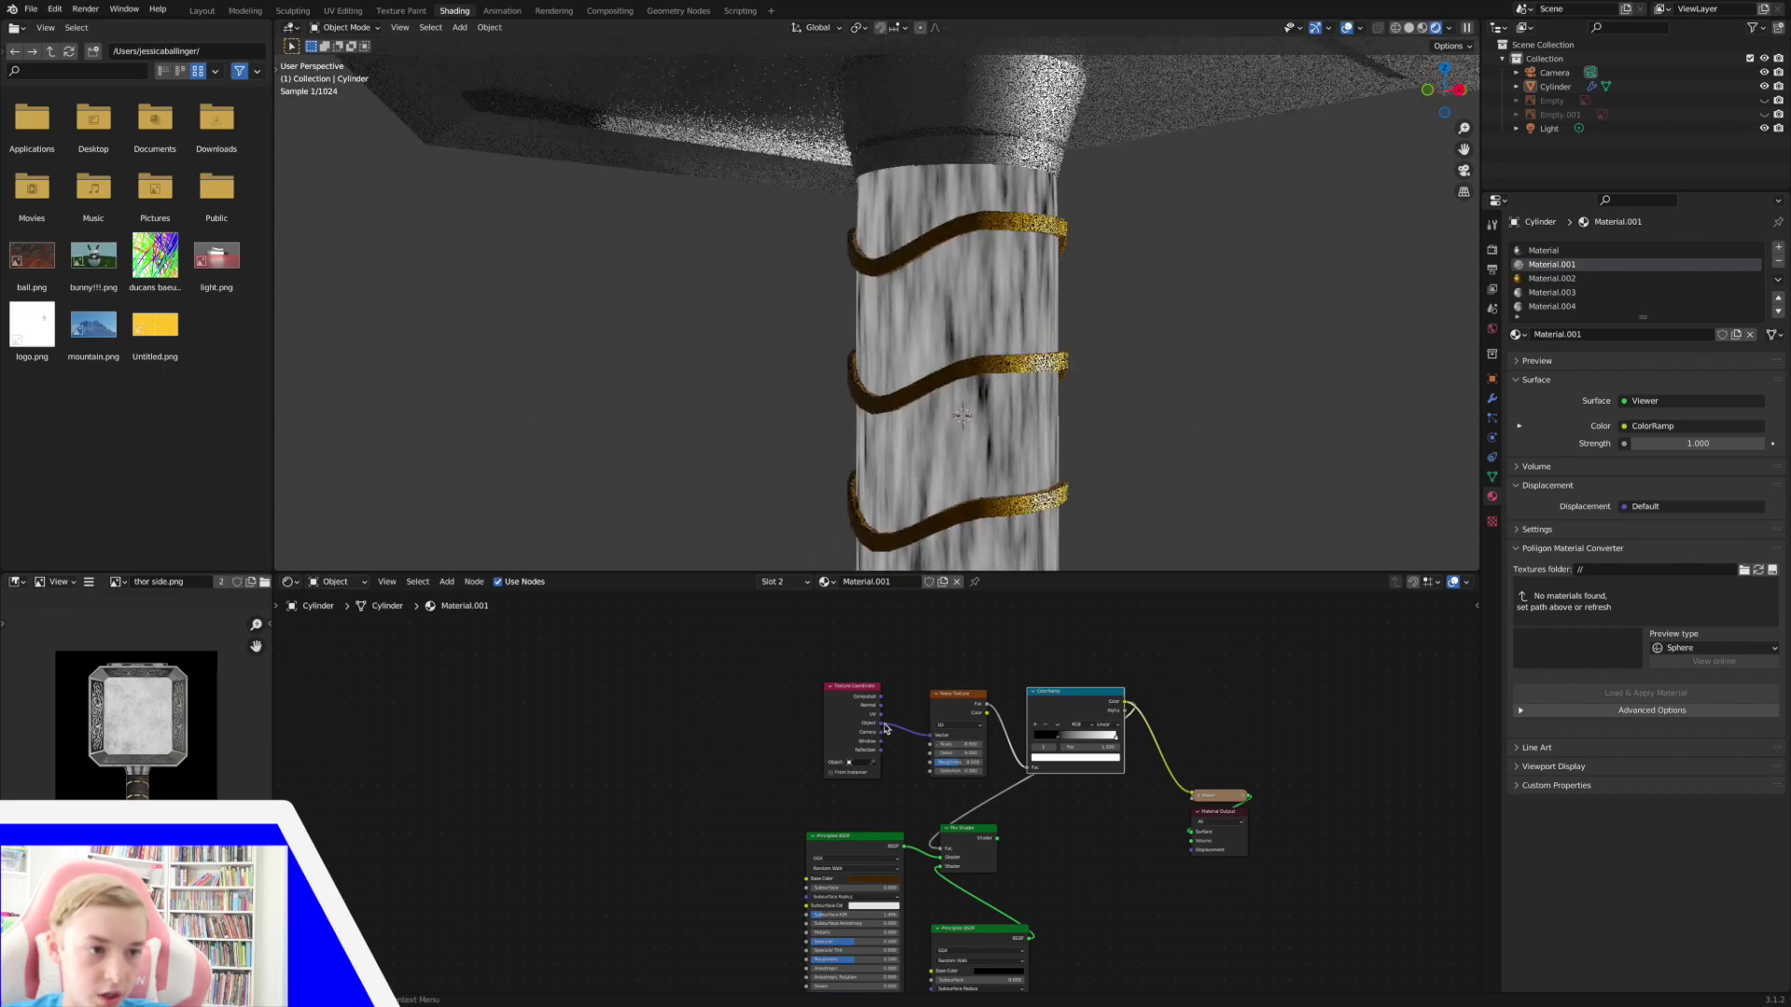
Drive the Noise Texture with UV coordinates instead of Object coordinates and raise its scale for finer streaks on the handle.
mouse_move(880, 714)
mouse_down()
mouse_move(946, 737)
mouse_move(932, 736)
mouse_up()
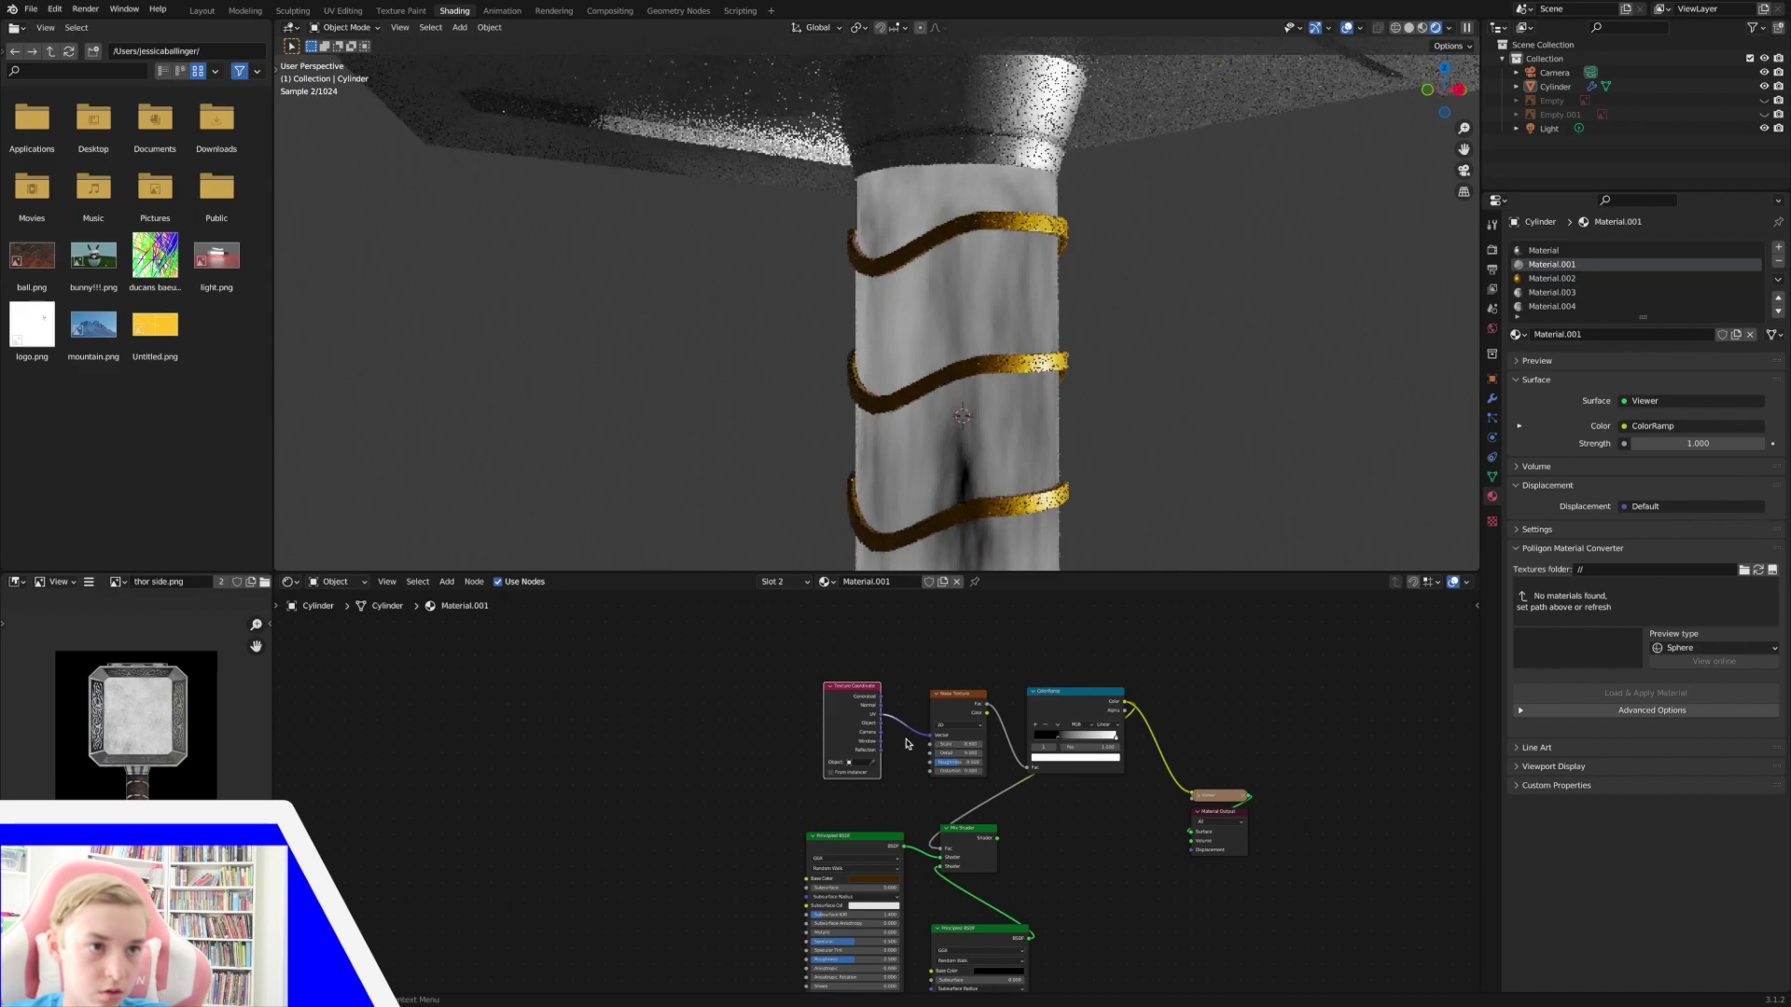
middle_drag(1354, 159, 1399, 154)
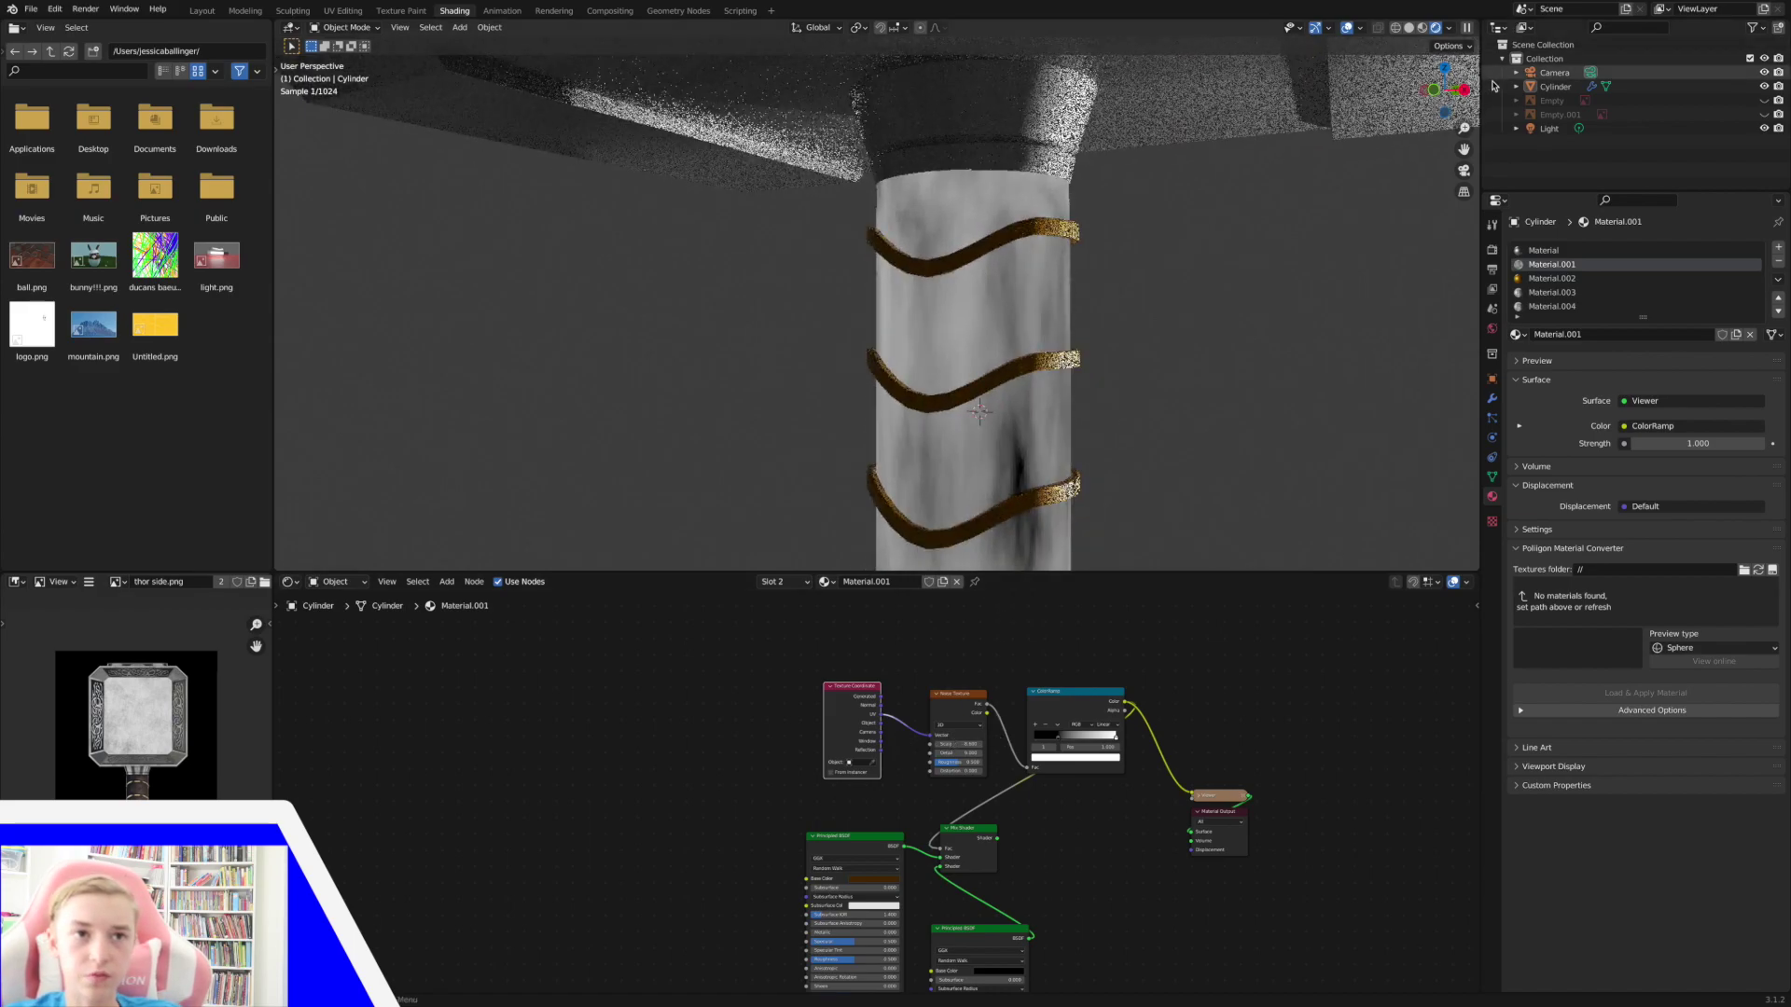
mouse_move(1464, 128)
mouse_down()
mouse_move(1464, 155)
mouse_move(1463, 113)
mouse_up()
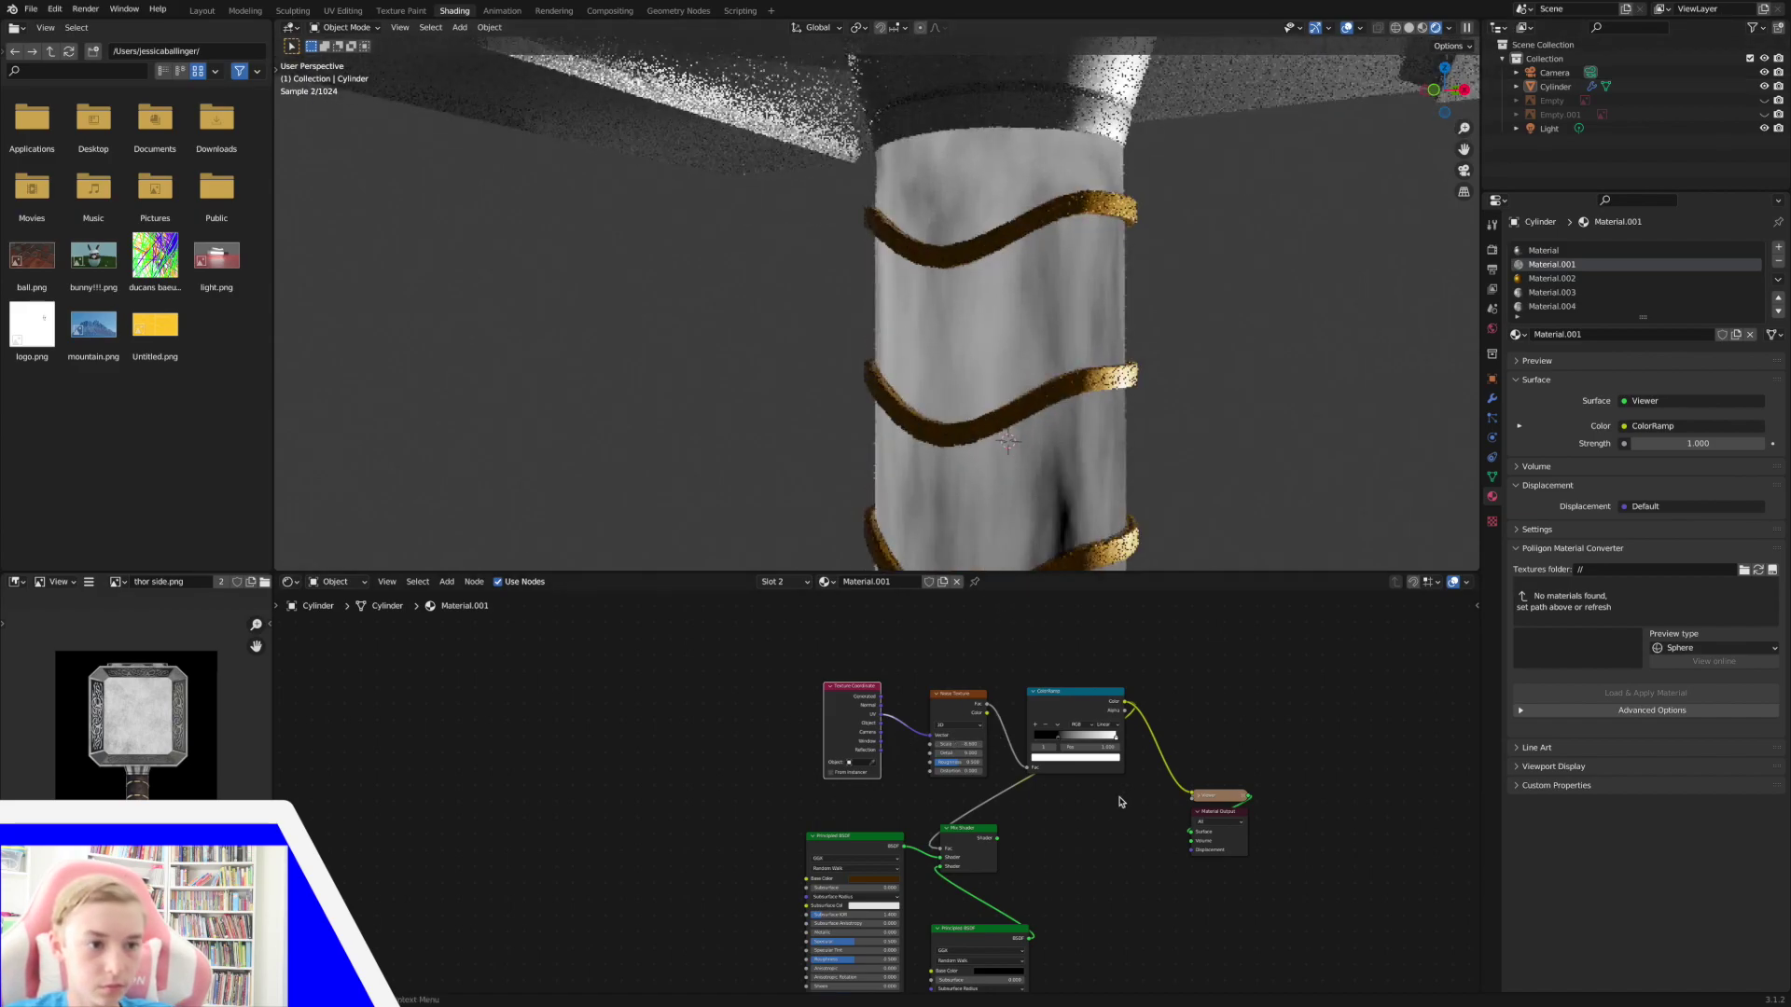
drag(957, 745, 994, 744)
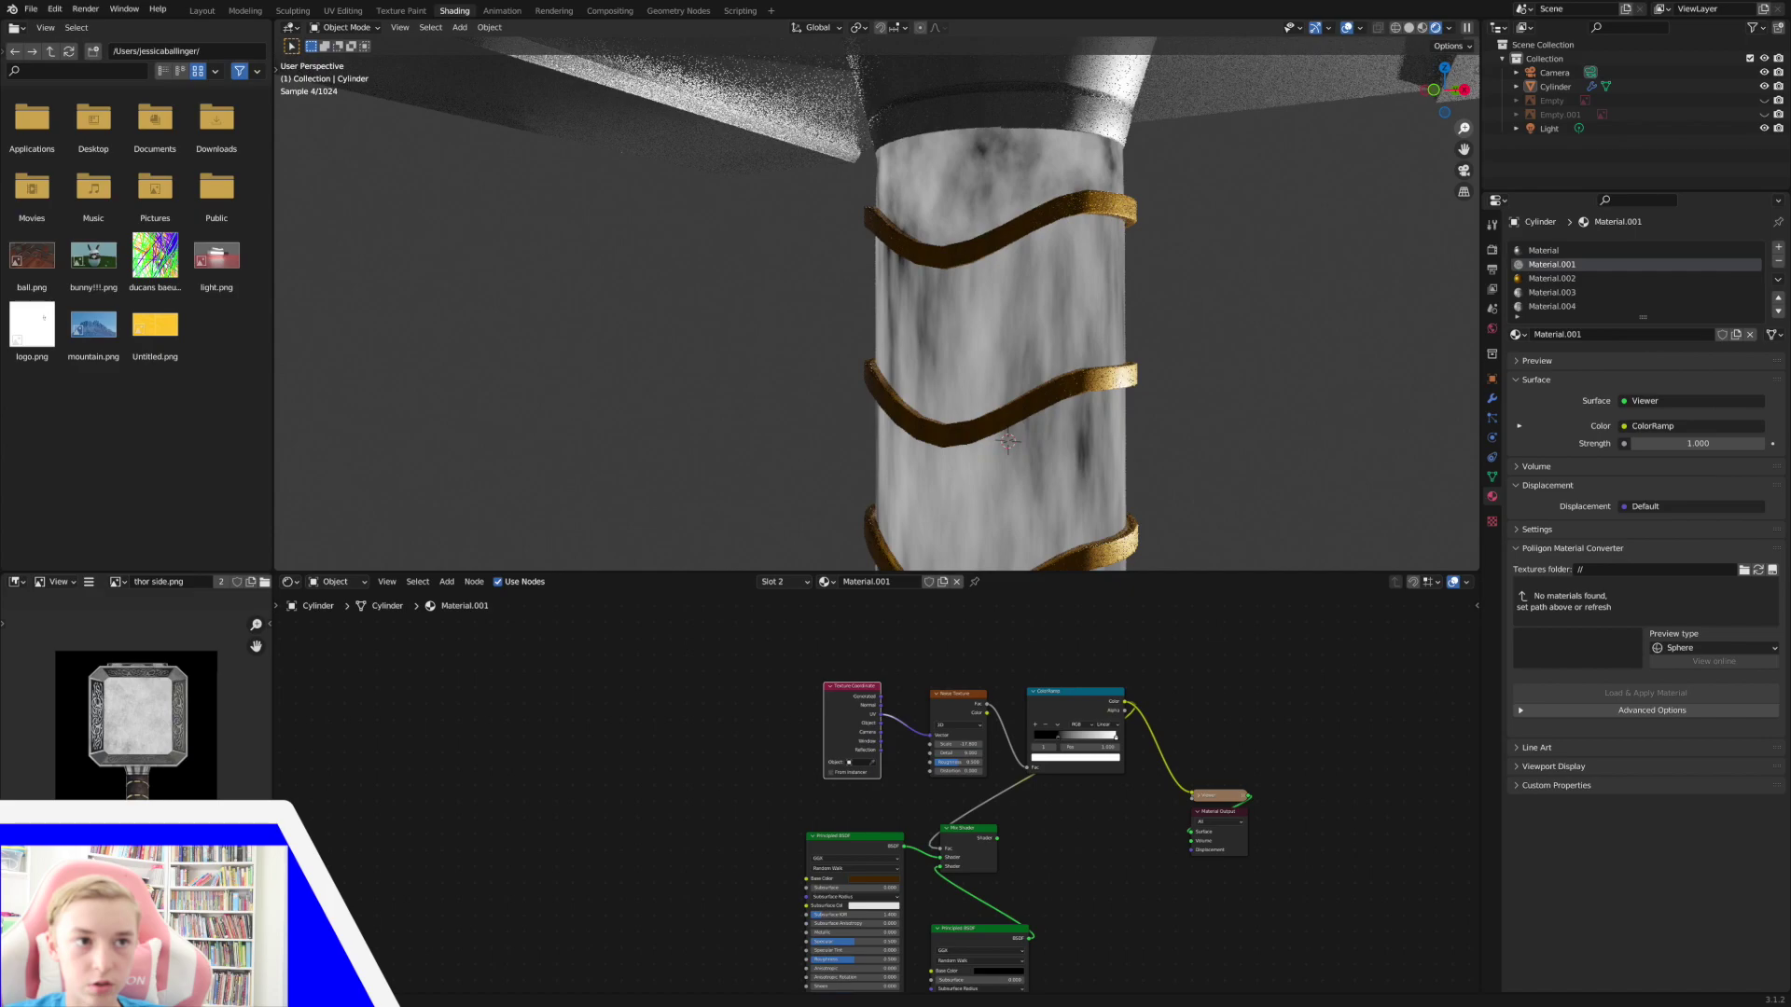
Restore the Mix Shader as the Material Output's surface and check the blended brown handle from several angles.
drag(1464, 128, 1464, 233)
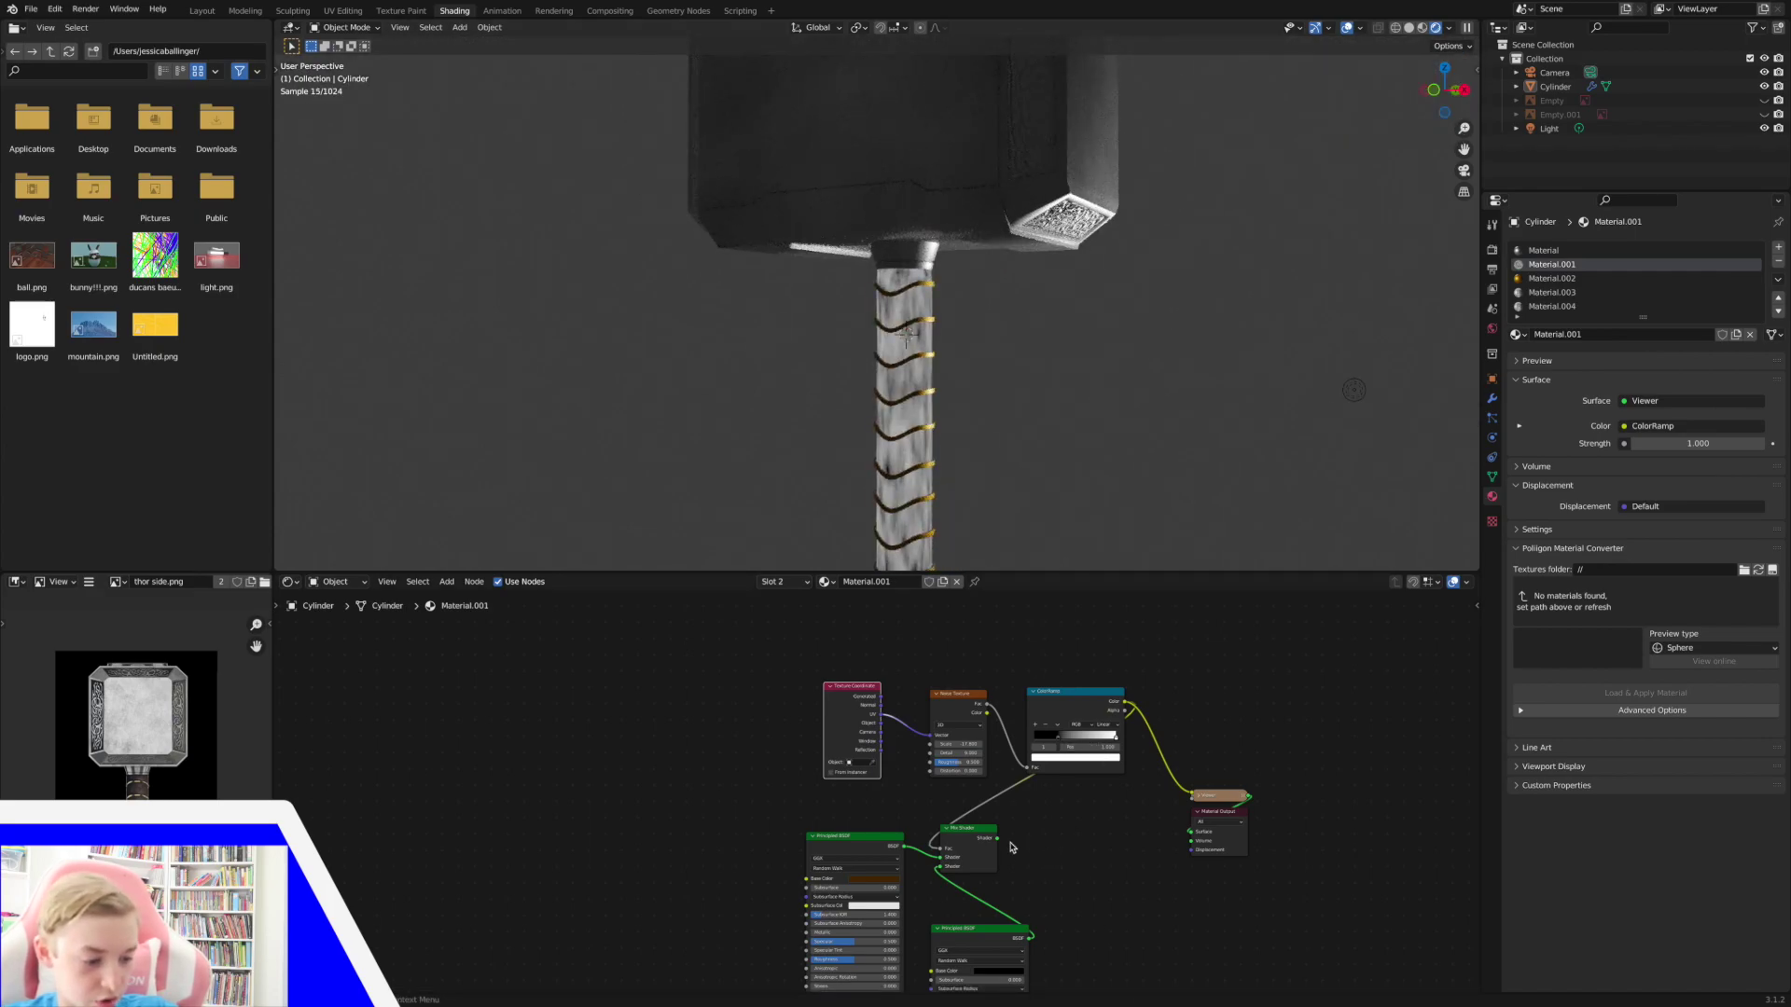
ctrl+shift+click(955, 842)
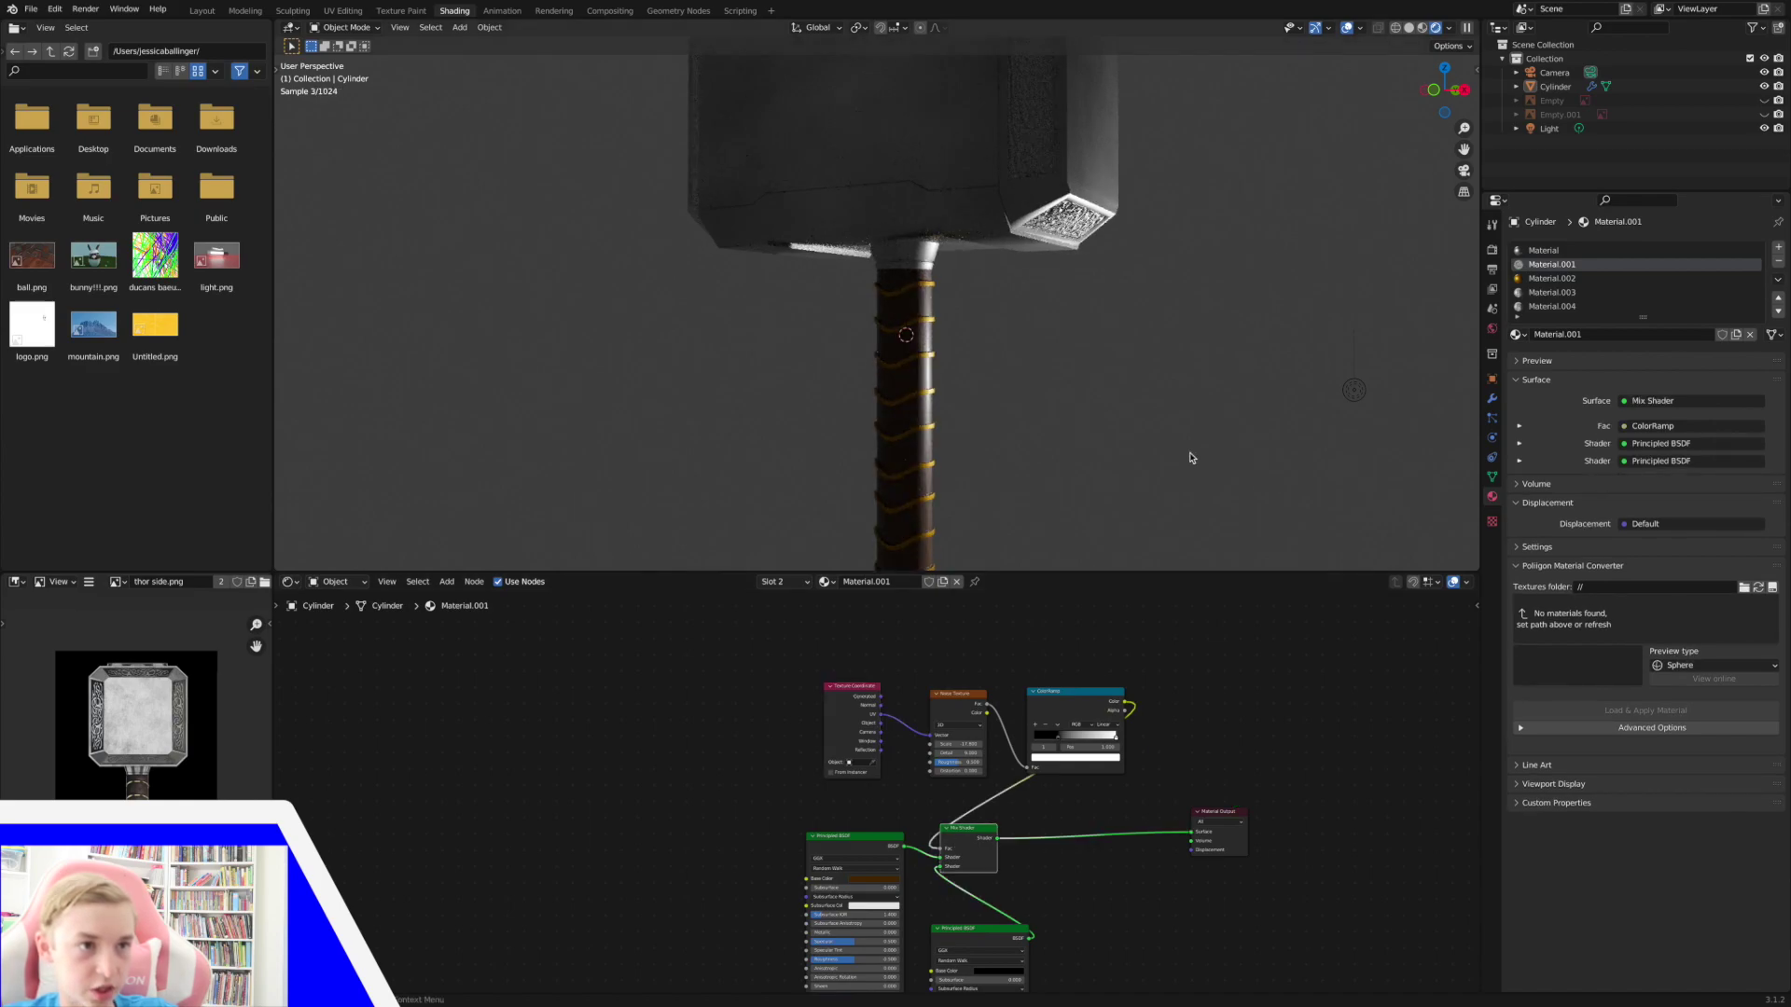
scroll(1212, 437, right, 4)
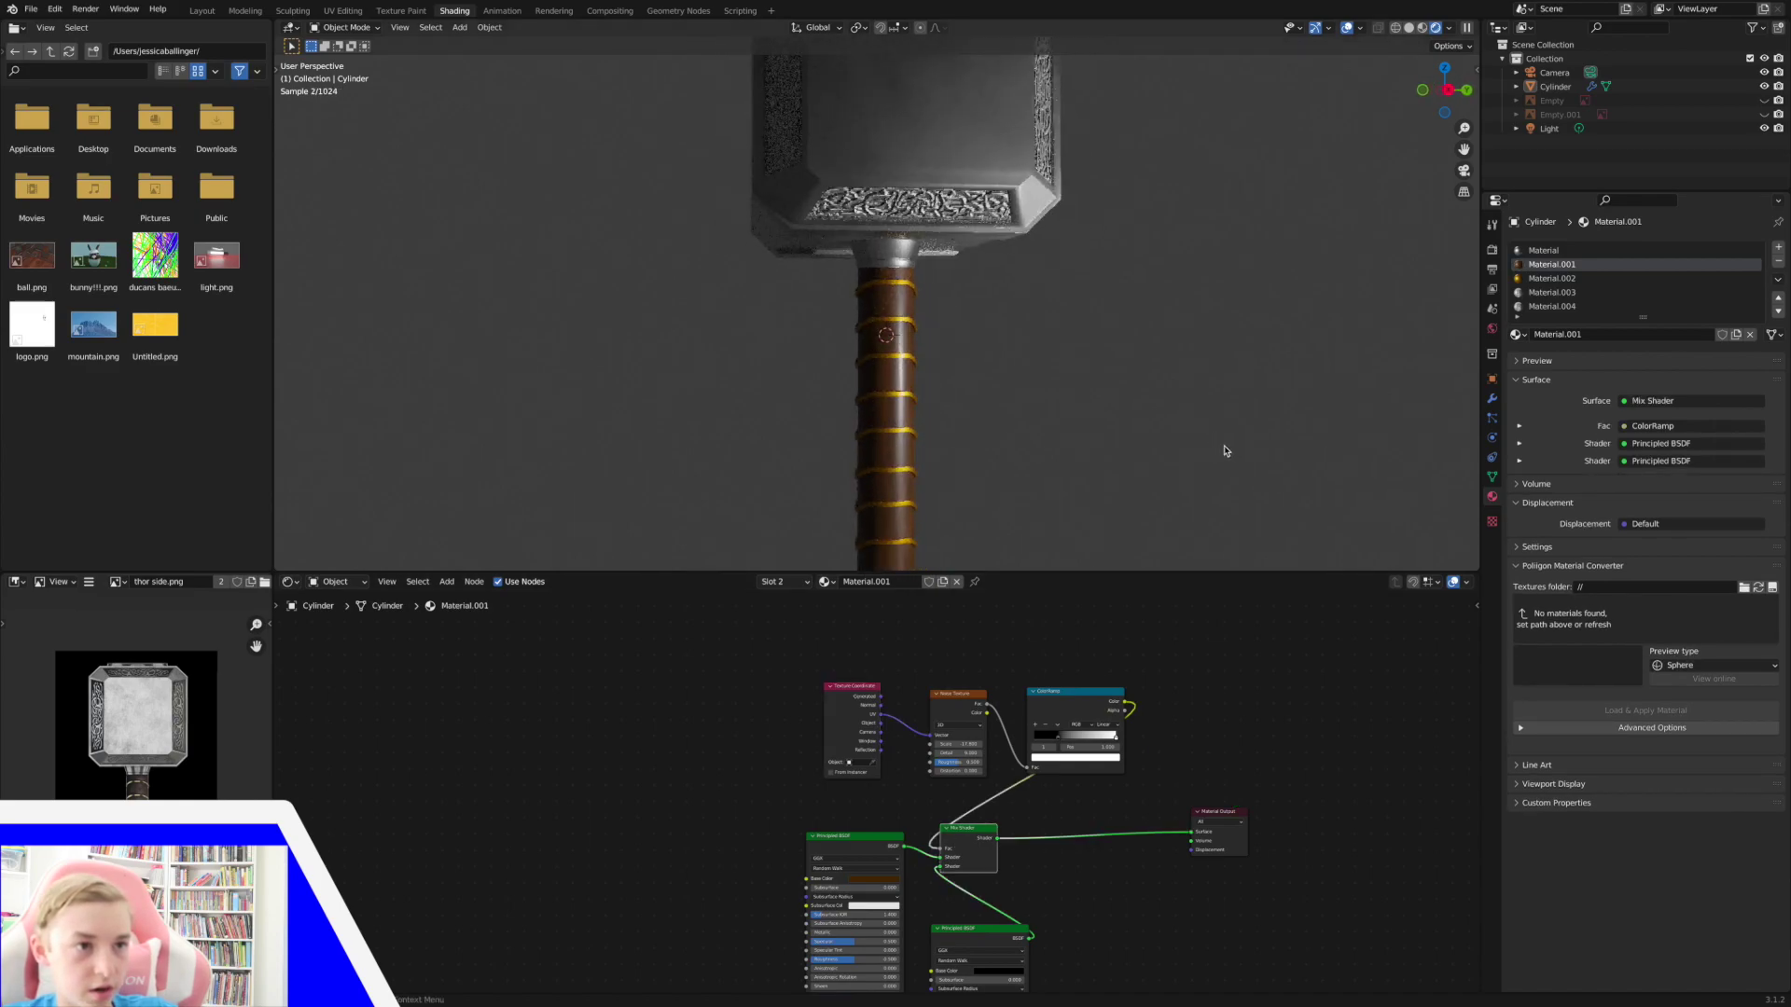
scroll(1223, 448, right, 2)
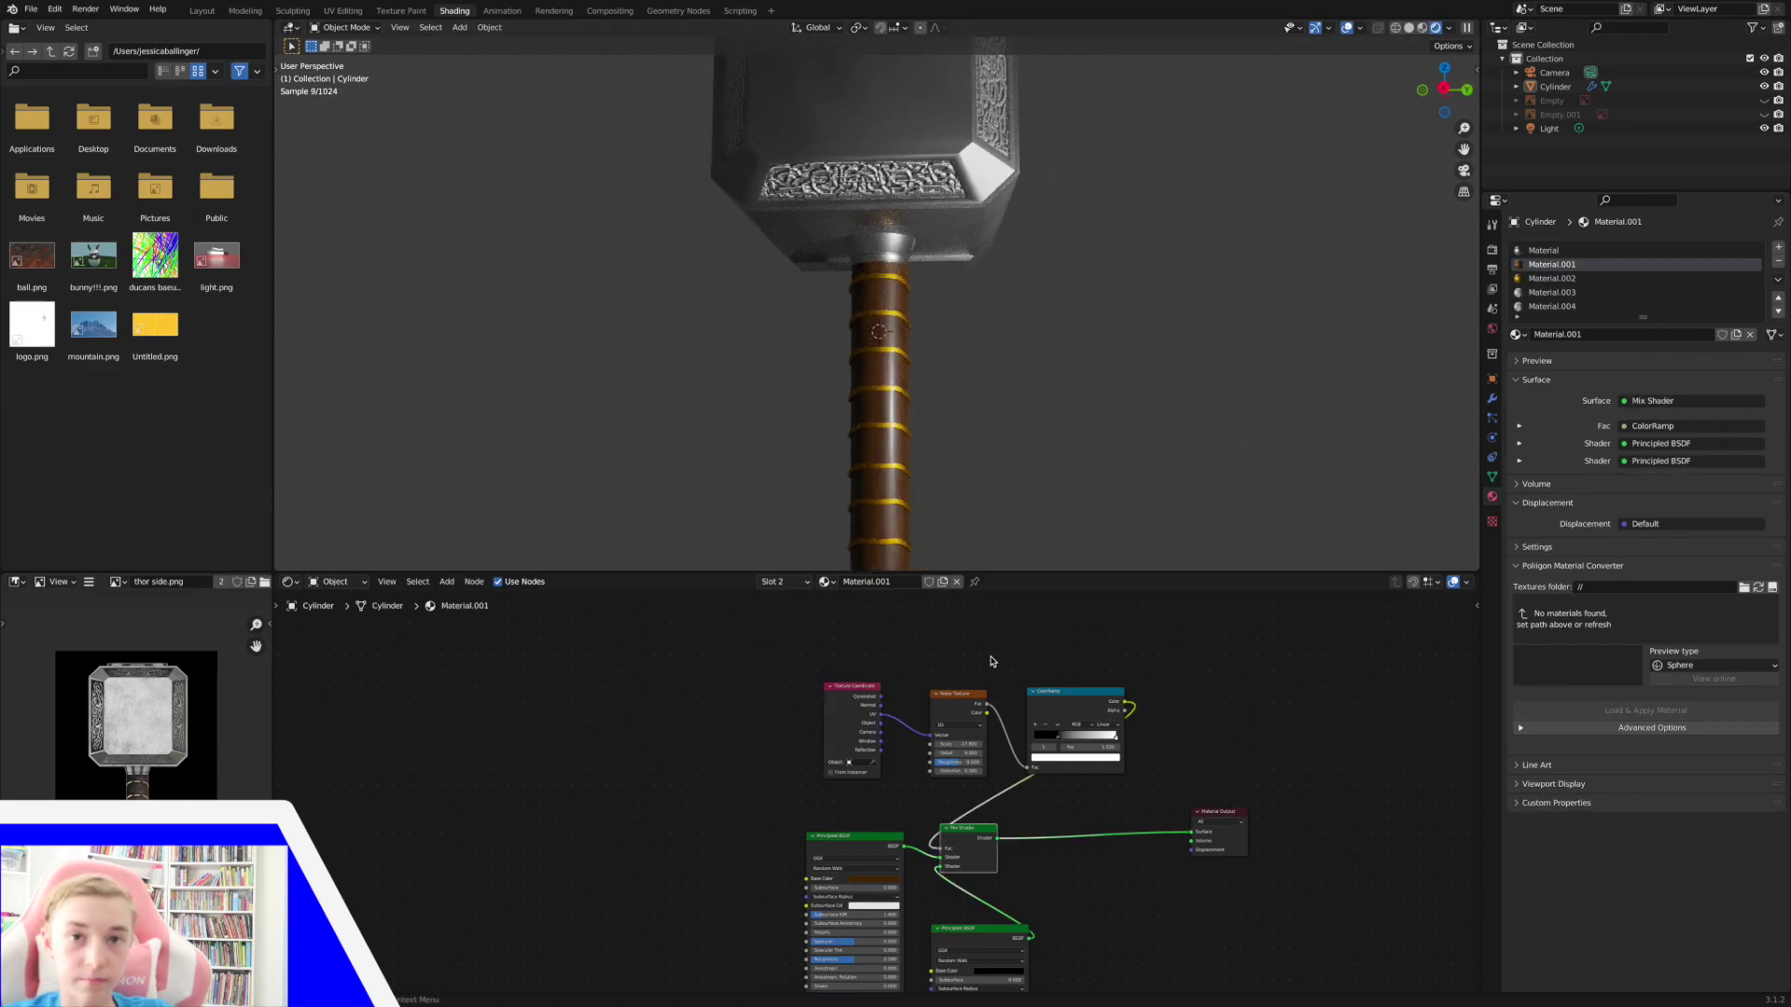
Add a Voronoi Texture, link it to the brown Principled BSDF's Normal input, and leave space between the two nodes.
shift+scroll(896, 890, down, 3)
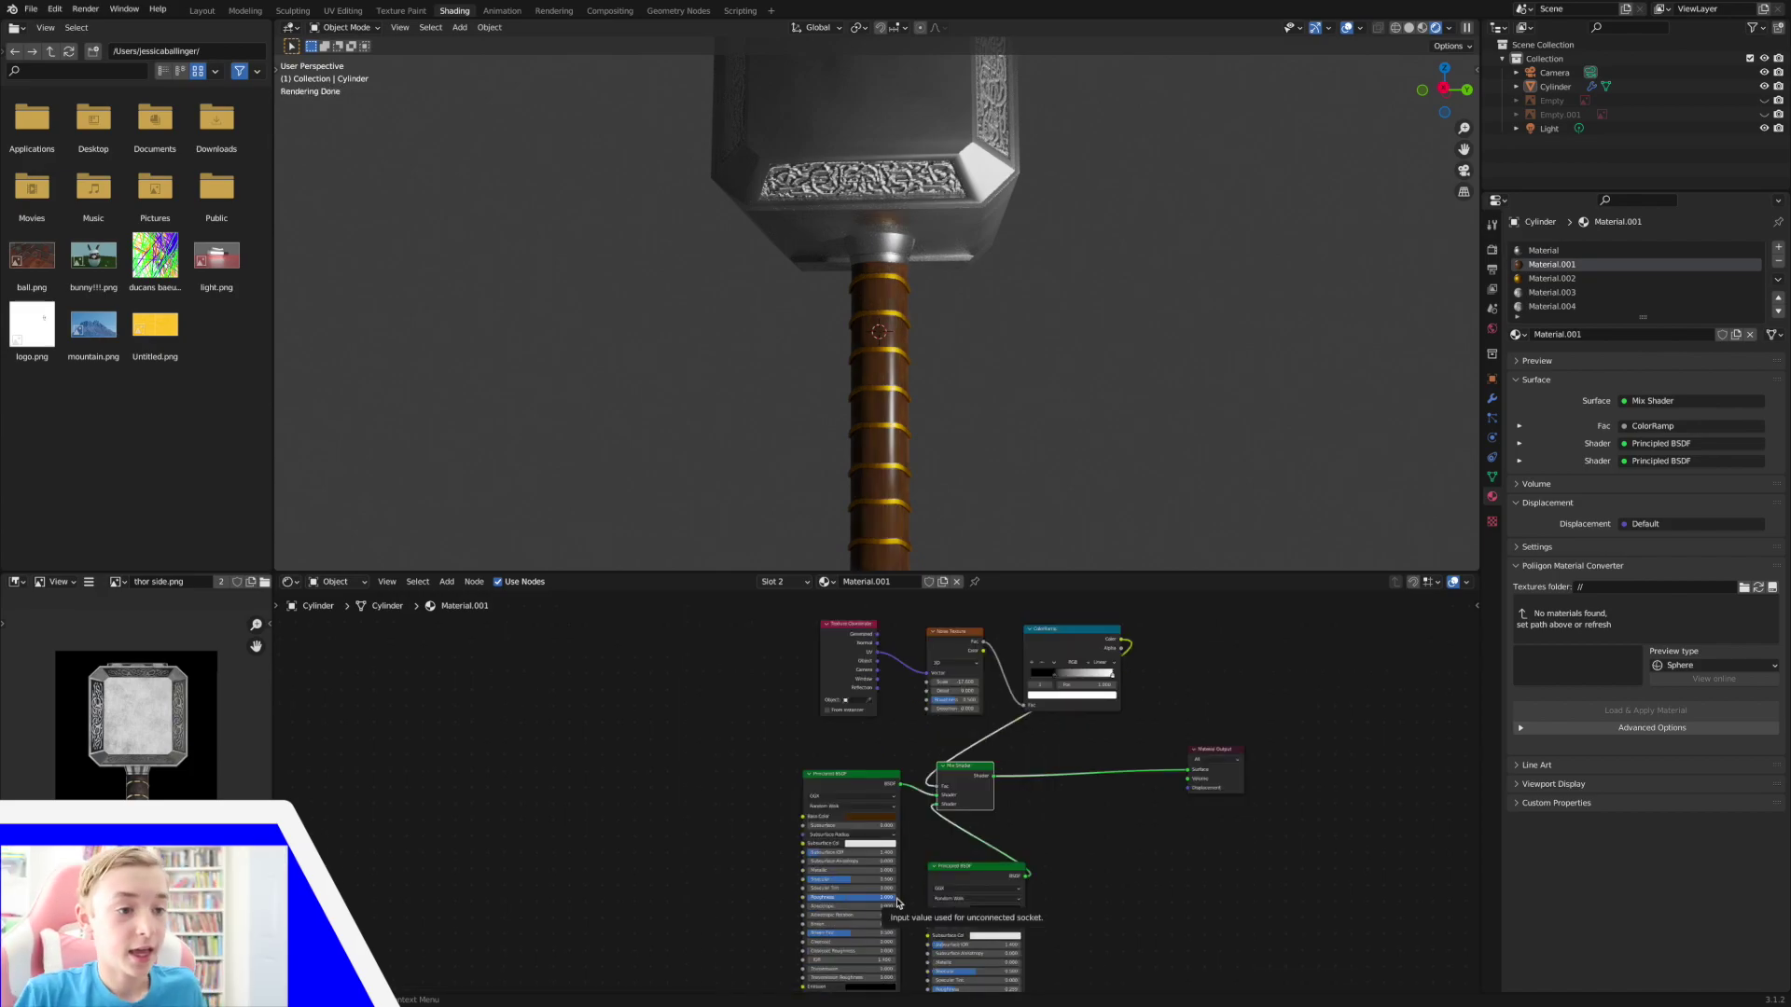
shift+scroll(756, 789, down, 1)
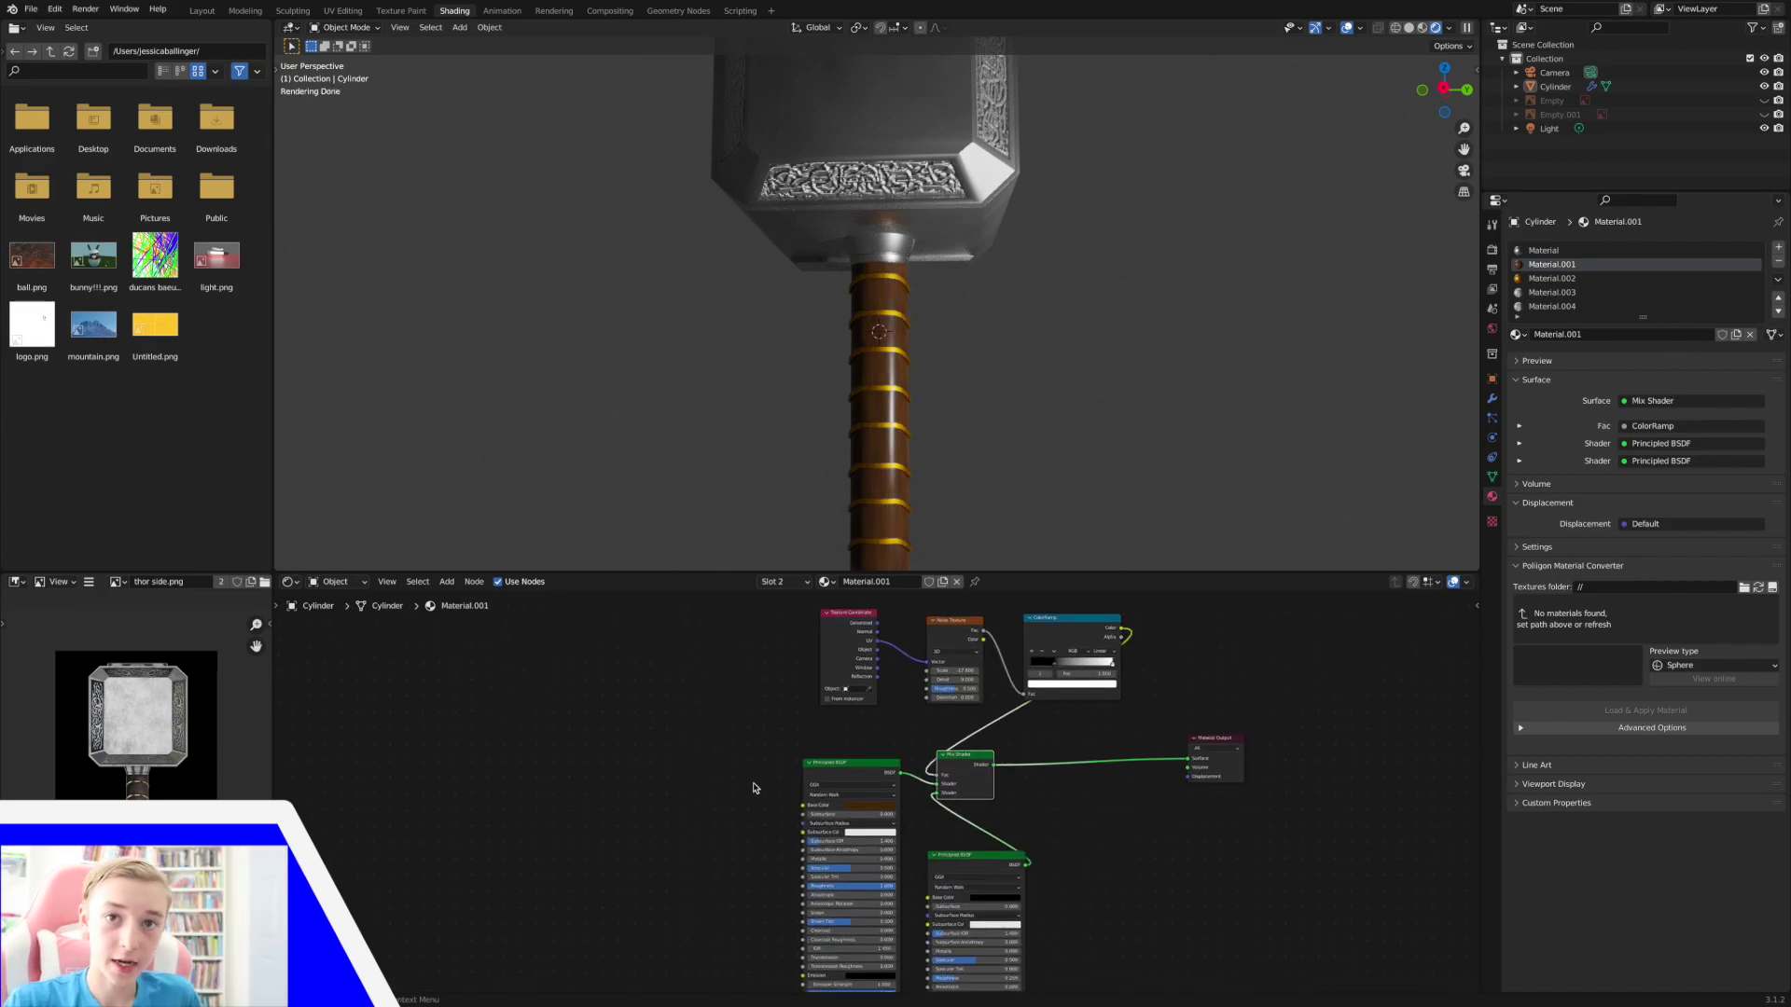
ctrl+scroll(774, 785, down, 3)
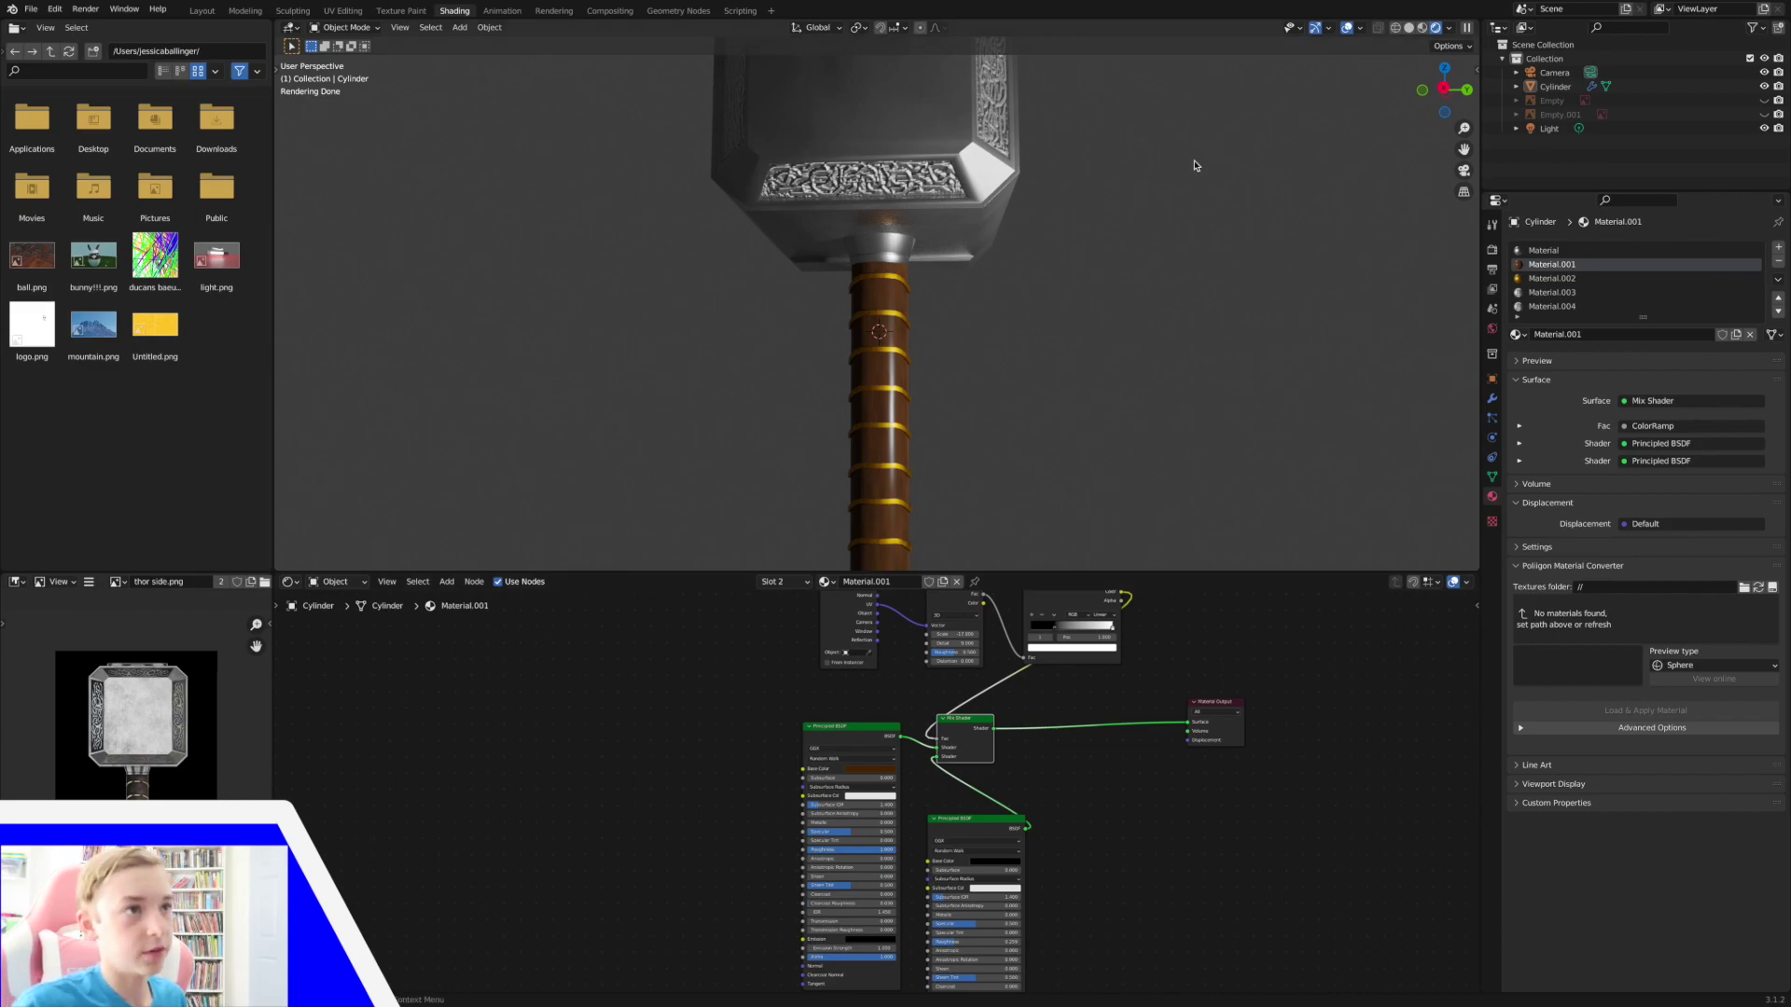
scroll(770, 653, down, 3)
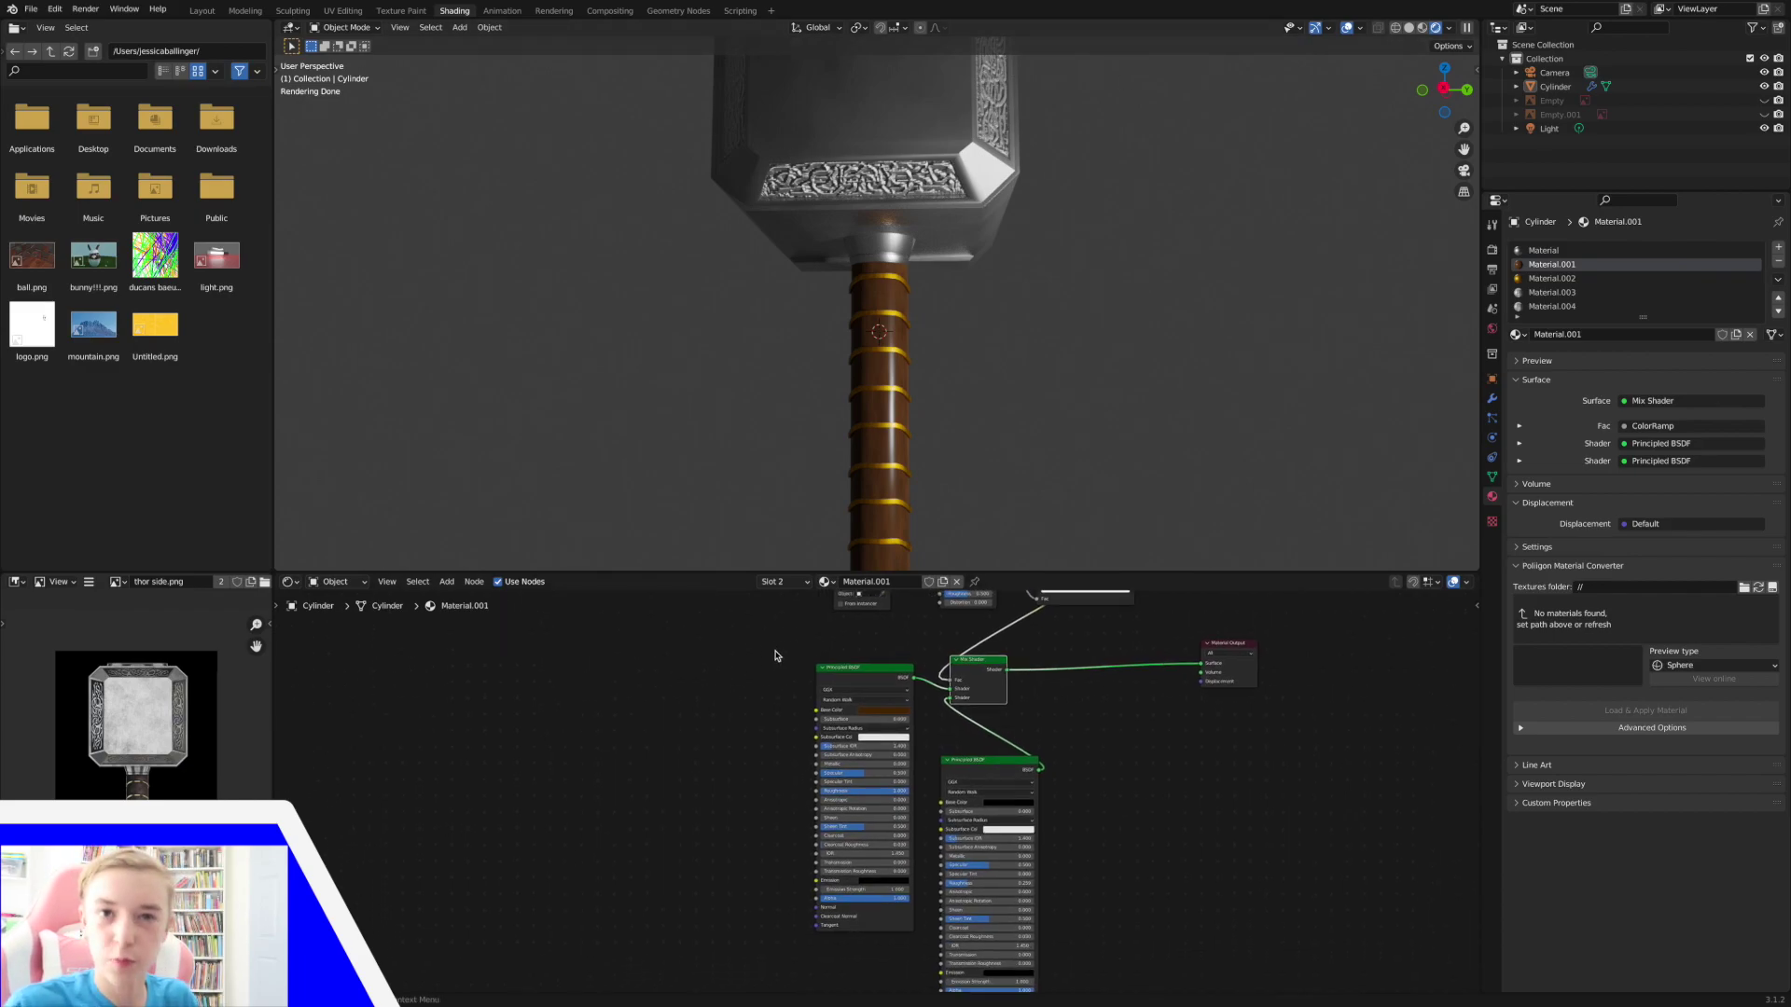
key(shift+a)
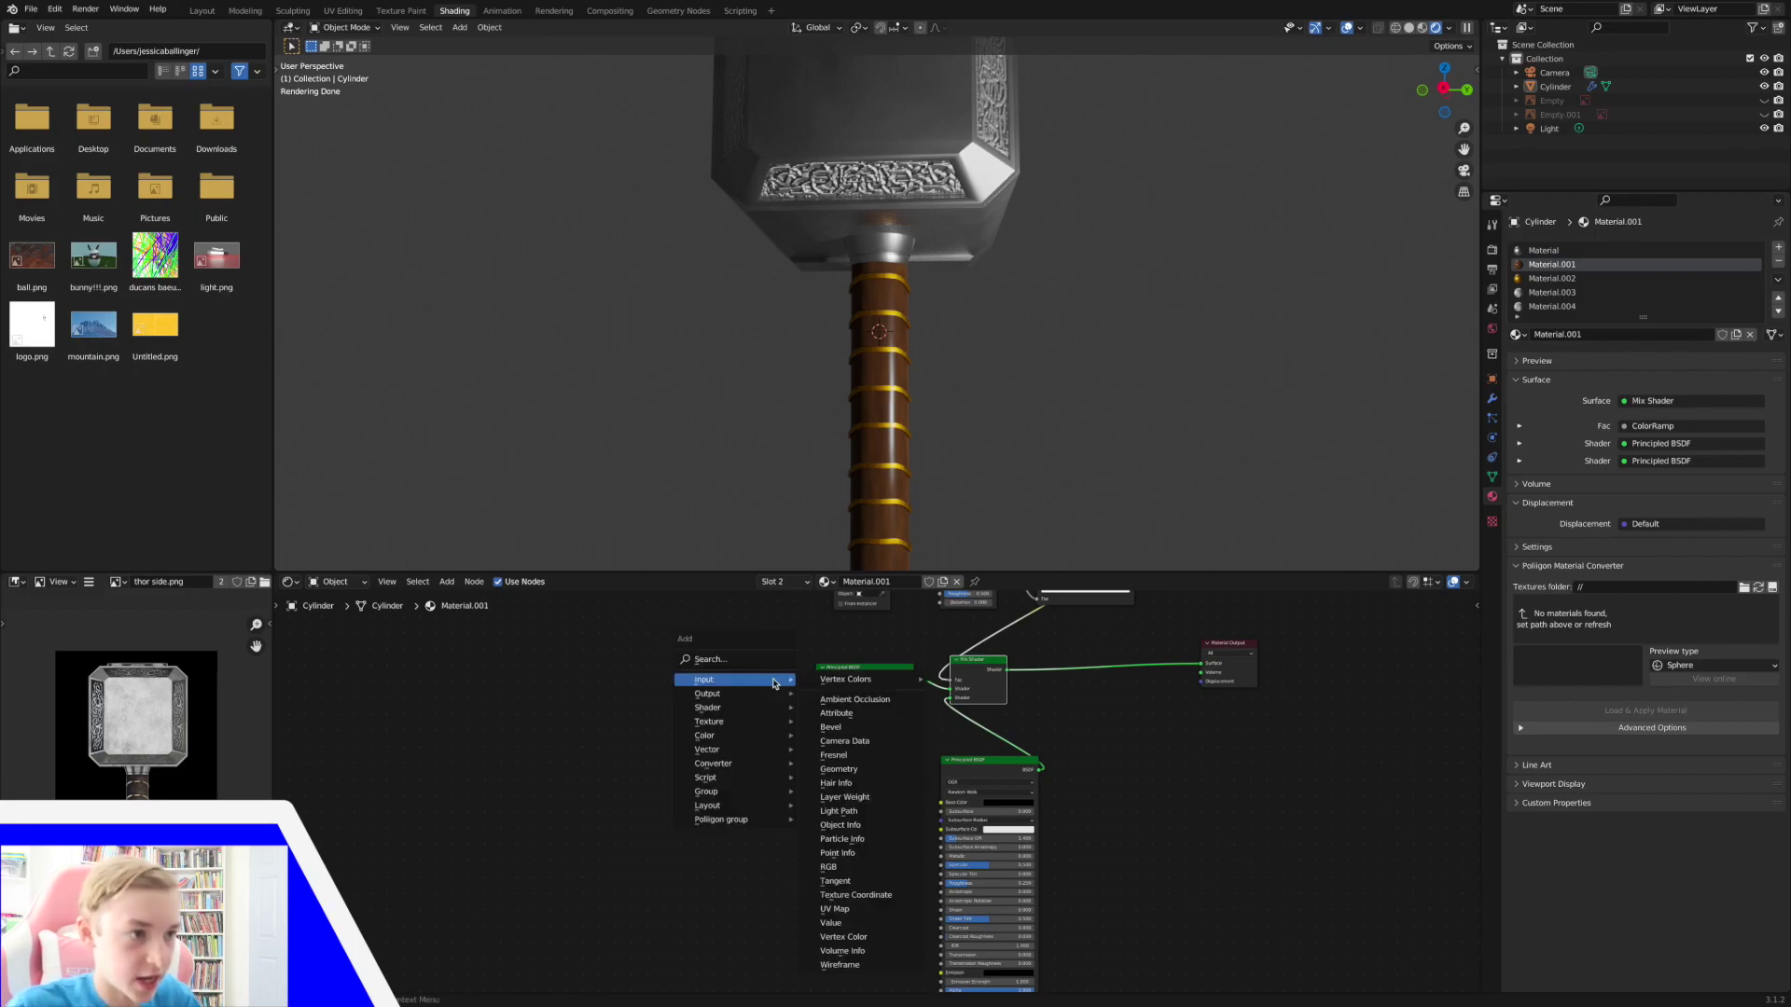
mouse_move(747, 721)
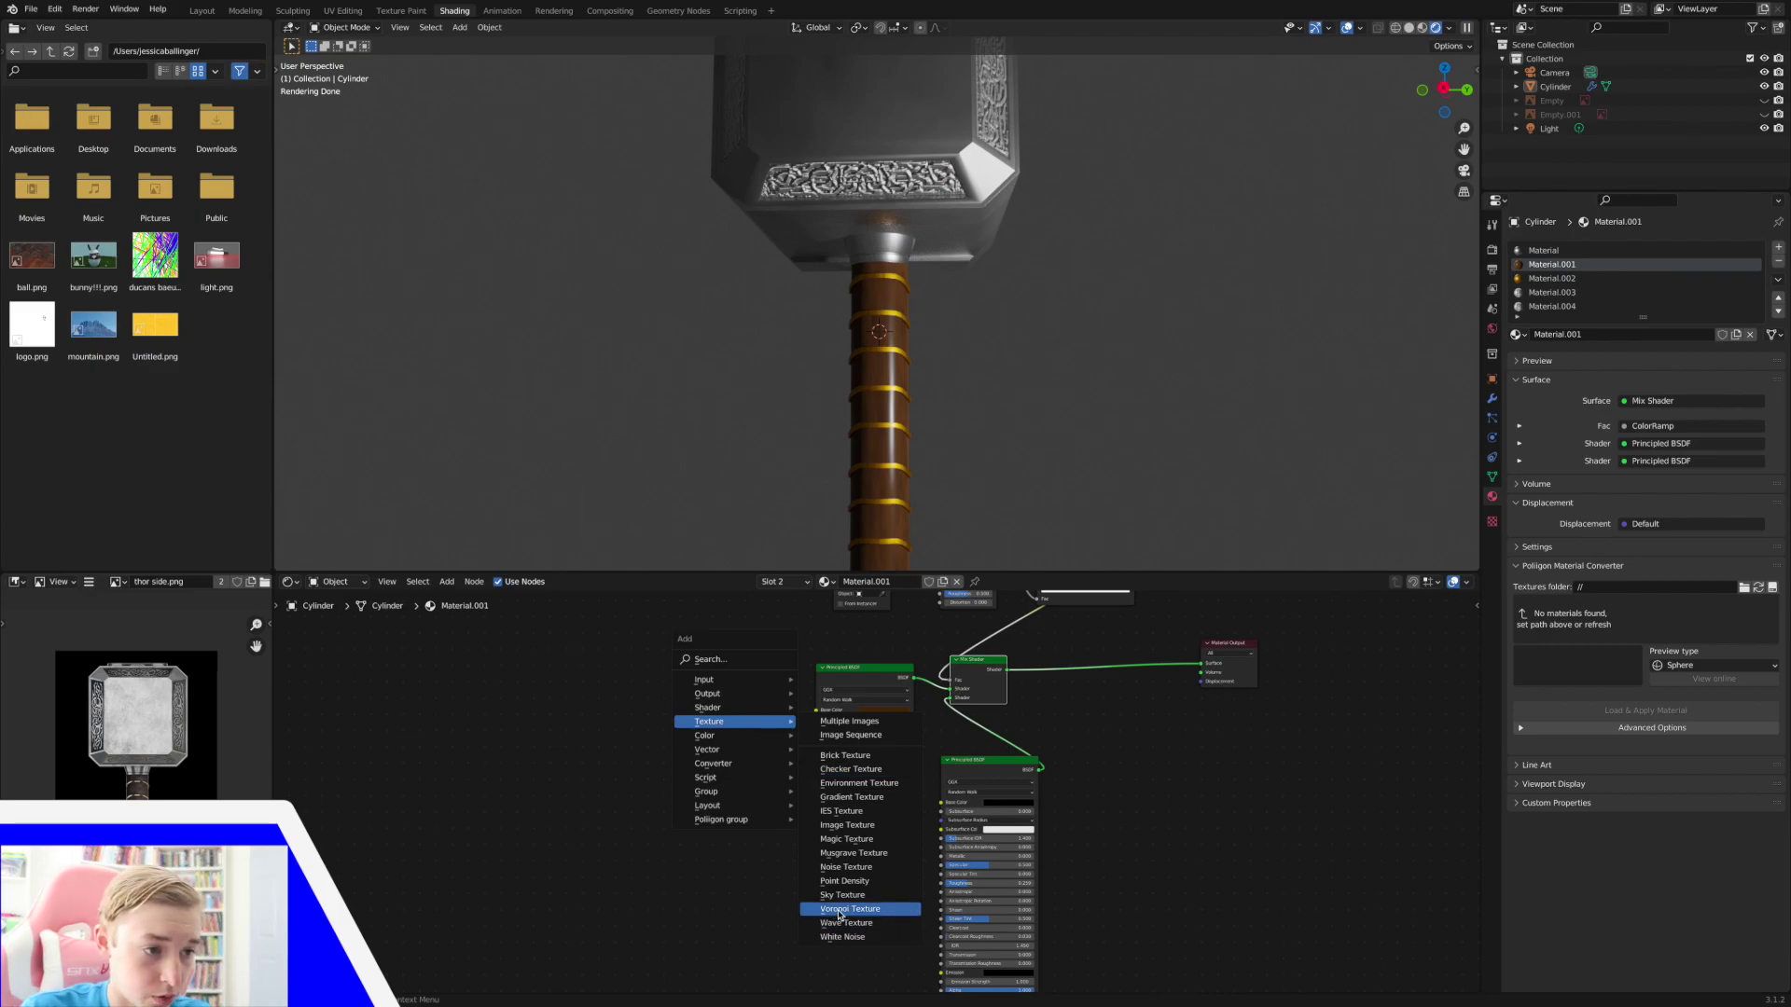
click(853, 913)
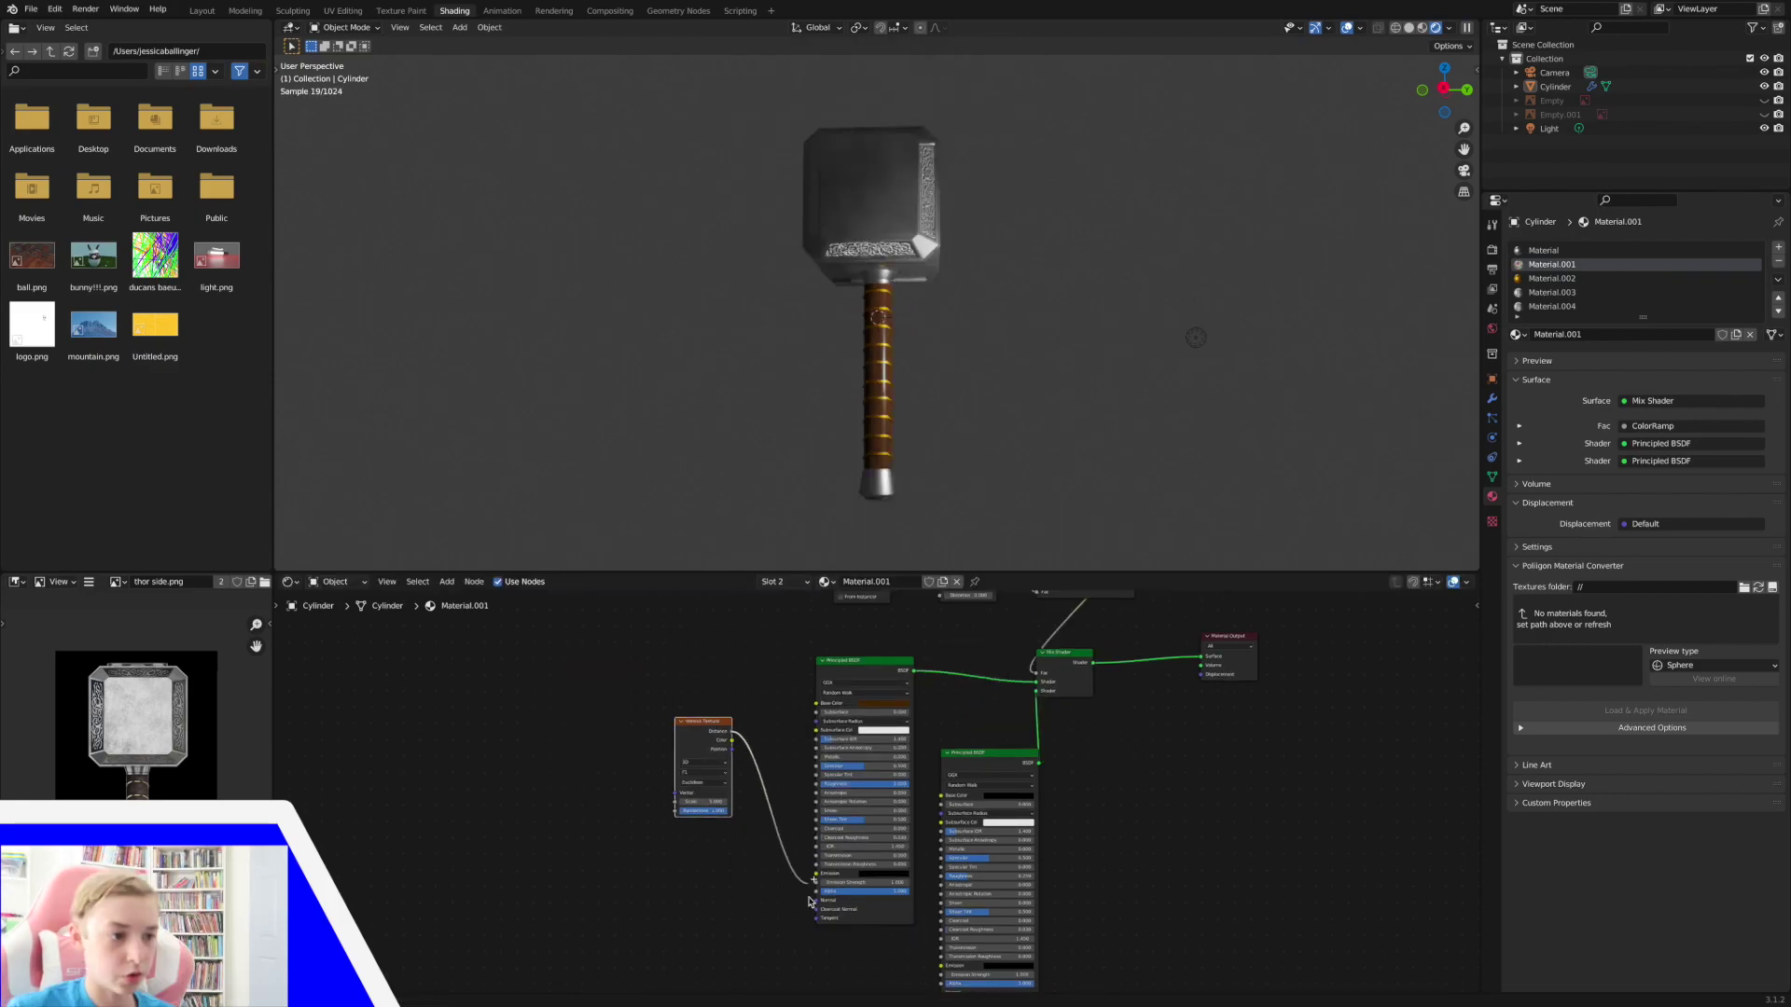
drag(697, 725, 550, 819)
Insert a Bump node between the Voronoi Texture and the brown Principled BSDF, with the texture feeding its Height input.
key(shift+a)
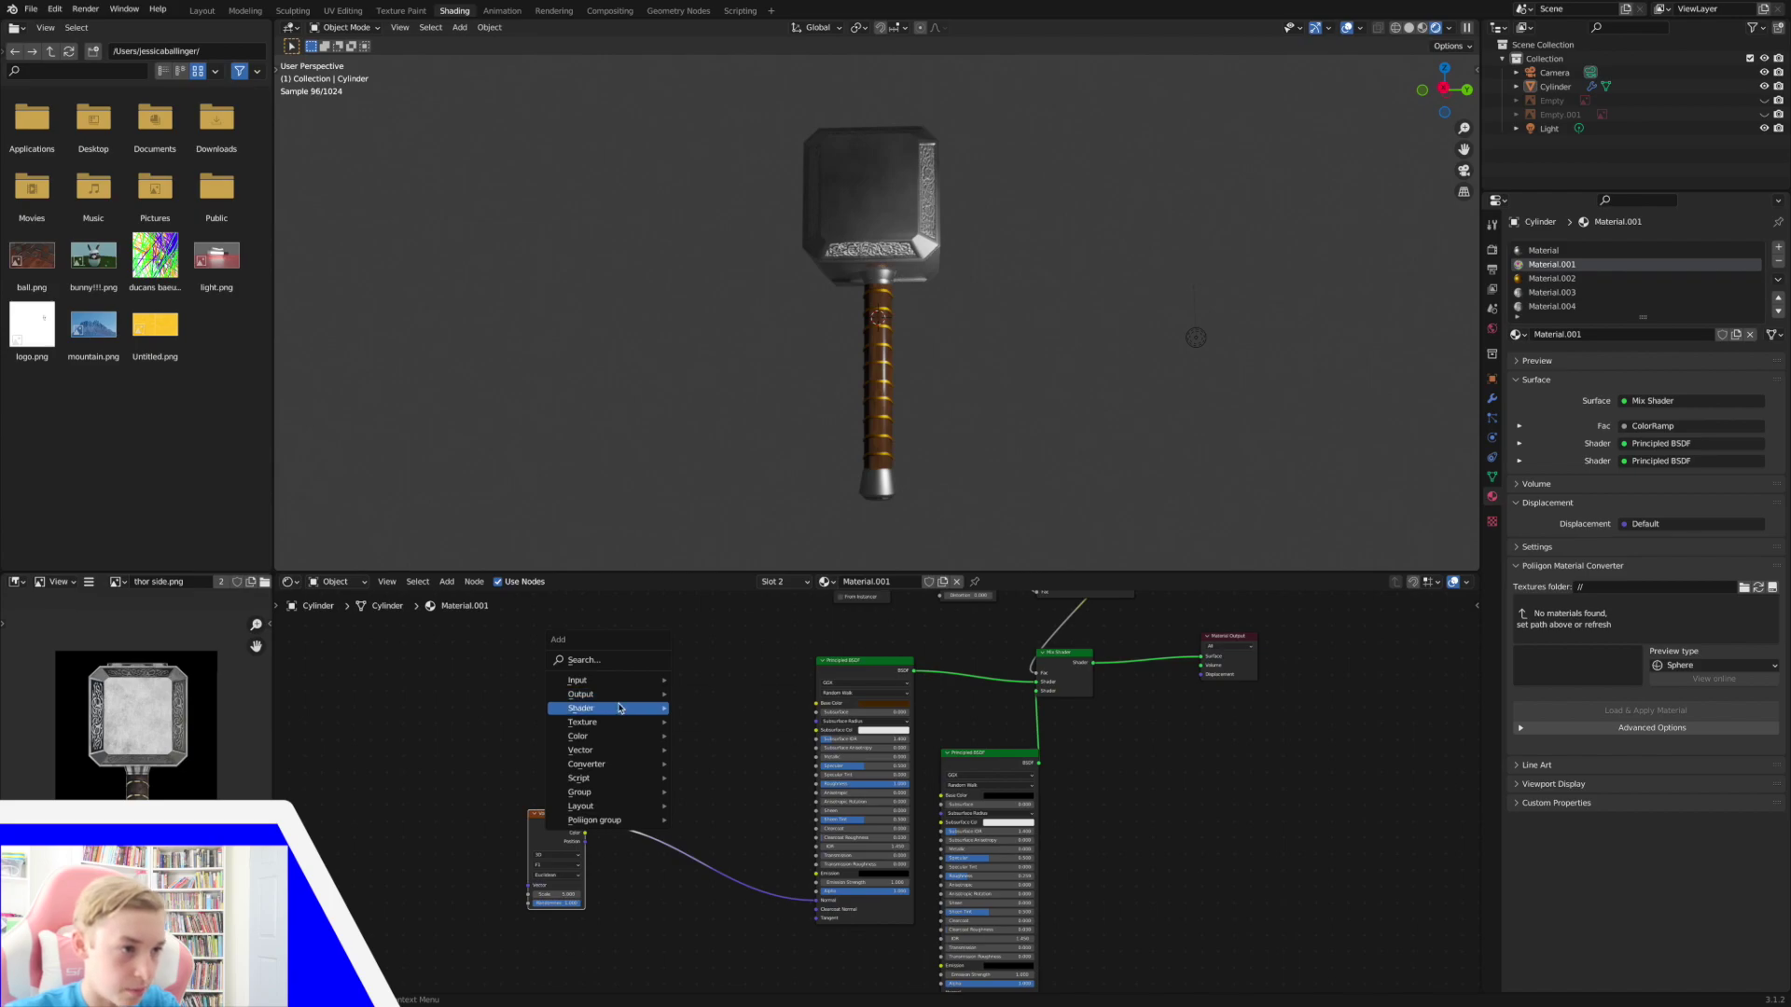
mouse_move(619, 709)
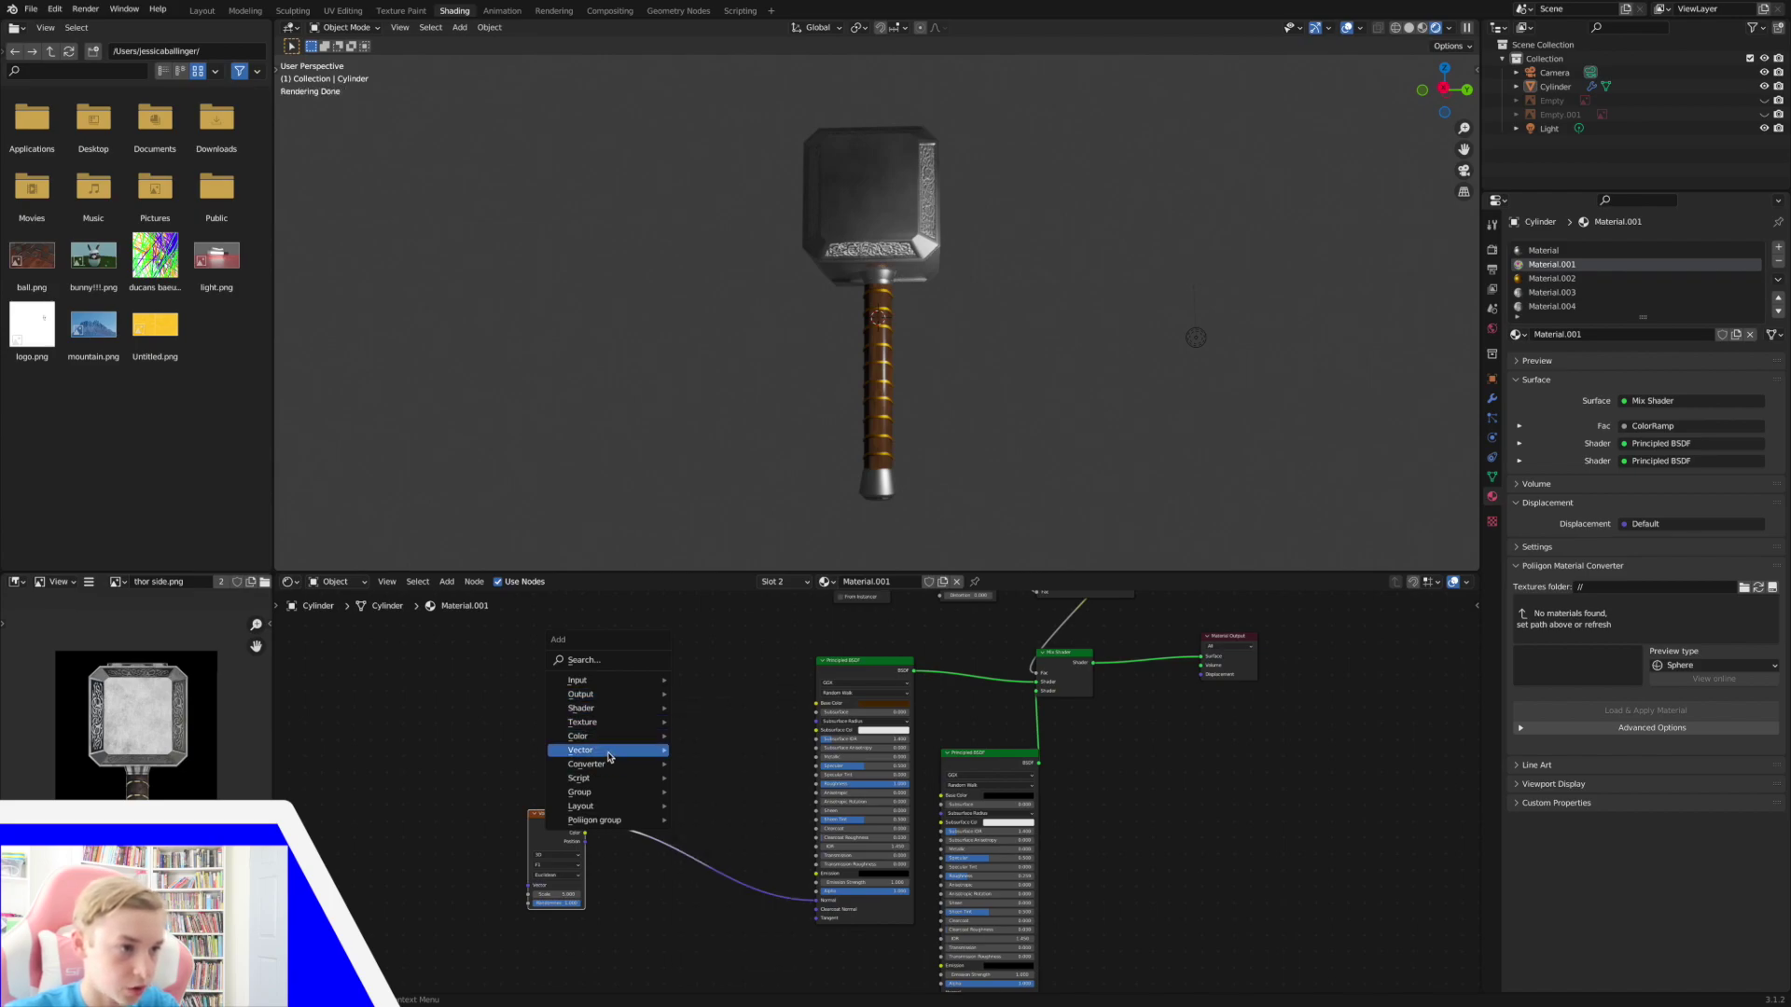
mouse_move(579, 750)
click(737, 750)
click(682, 885)
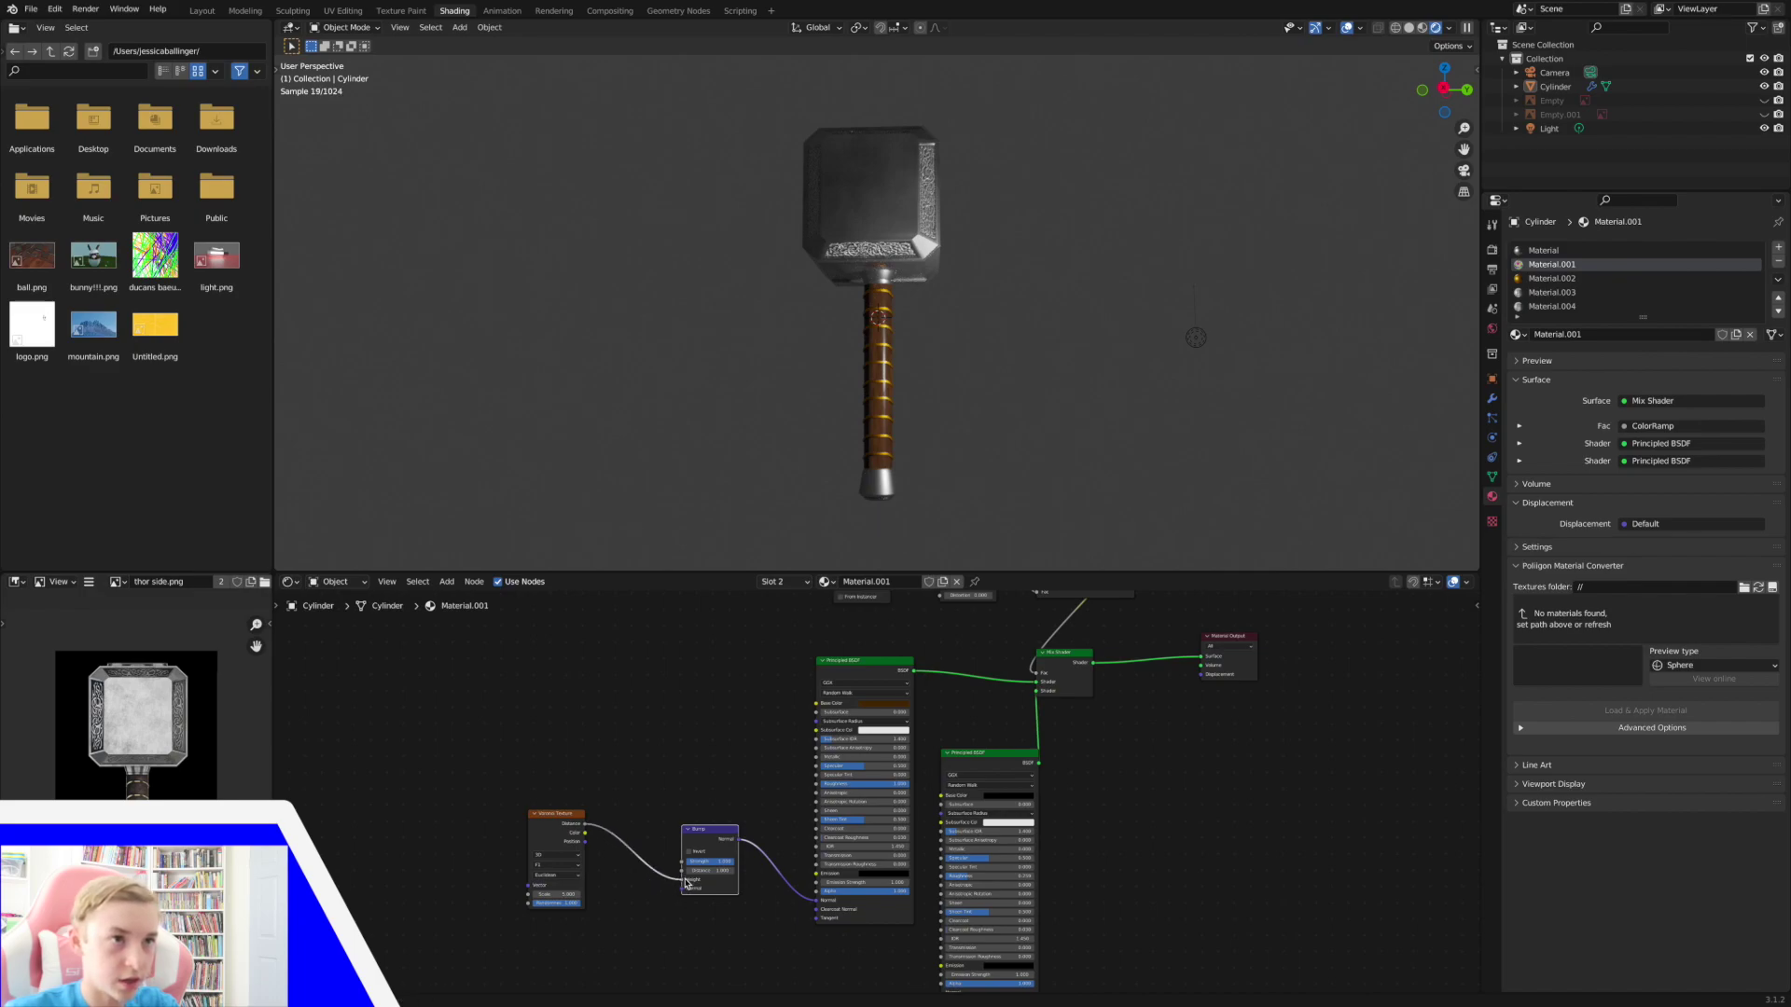
drag(685, 883, 683, 880)
Feed the Bump node's Height from the Voronoi Texture's Position output and examine the handle's surface.
middle_drag(897, 267, 1169, 183)
scroll(1207, 367, up, 4)
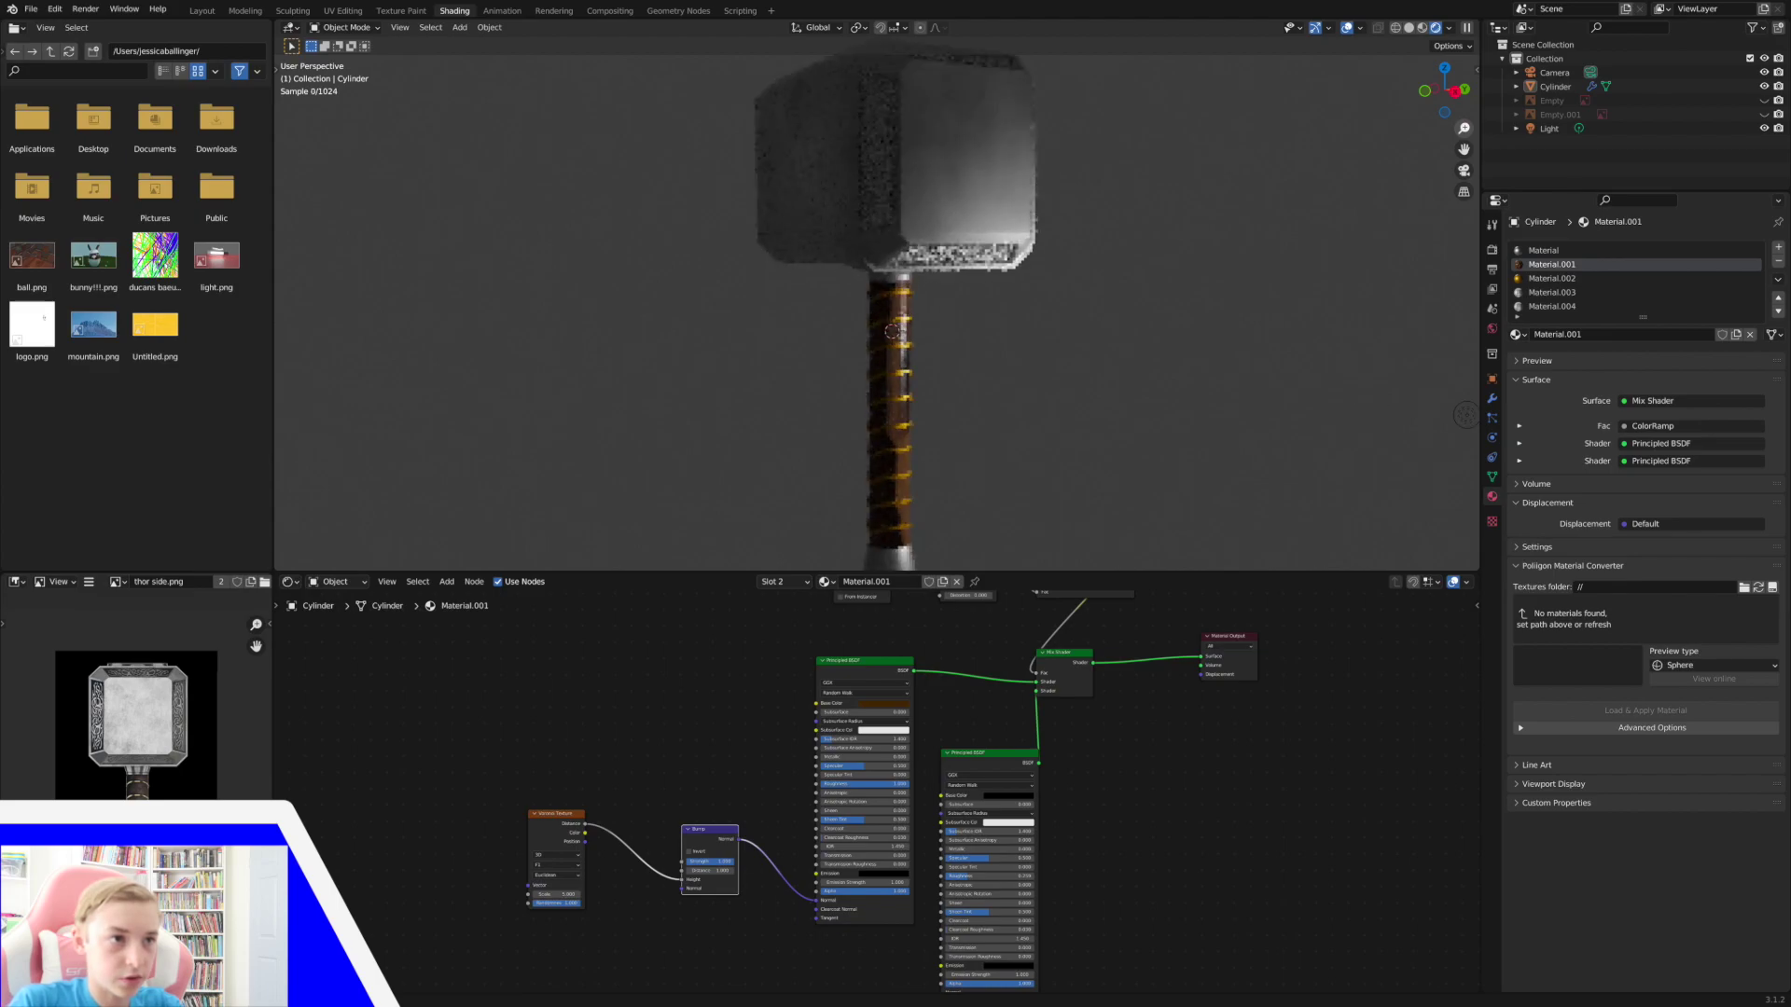
middle_drag(1207, 367, 831, 491)
middle_drag(584, 866, 659, 799)
drag(656, 798, 746, 837)
middle_drag(919, 403, 813, 456)
middle_drag(898, 511, 914, 510)
middle_drag(480, 755, 605, 750)
scroll(829, 862, up, 4)
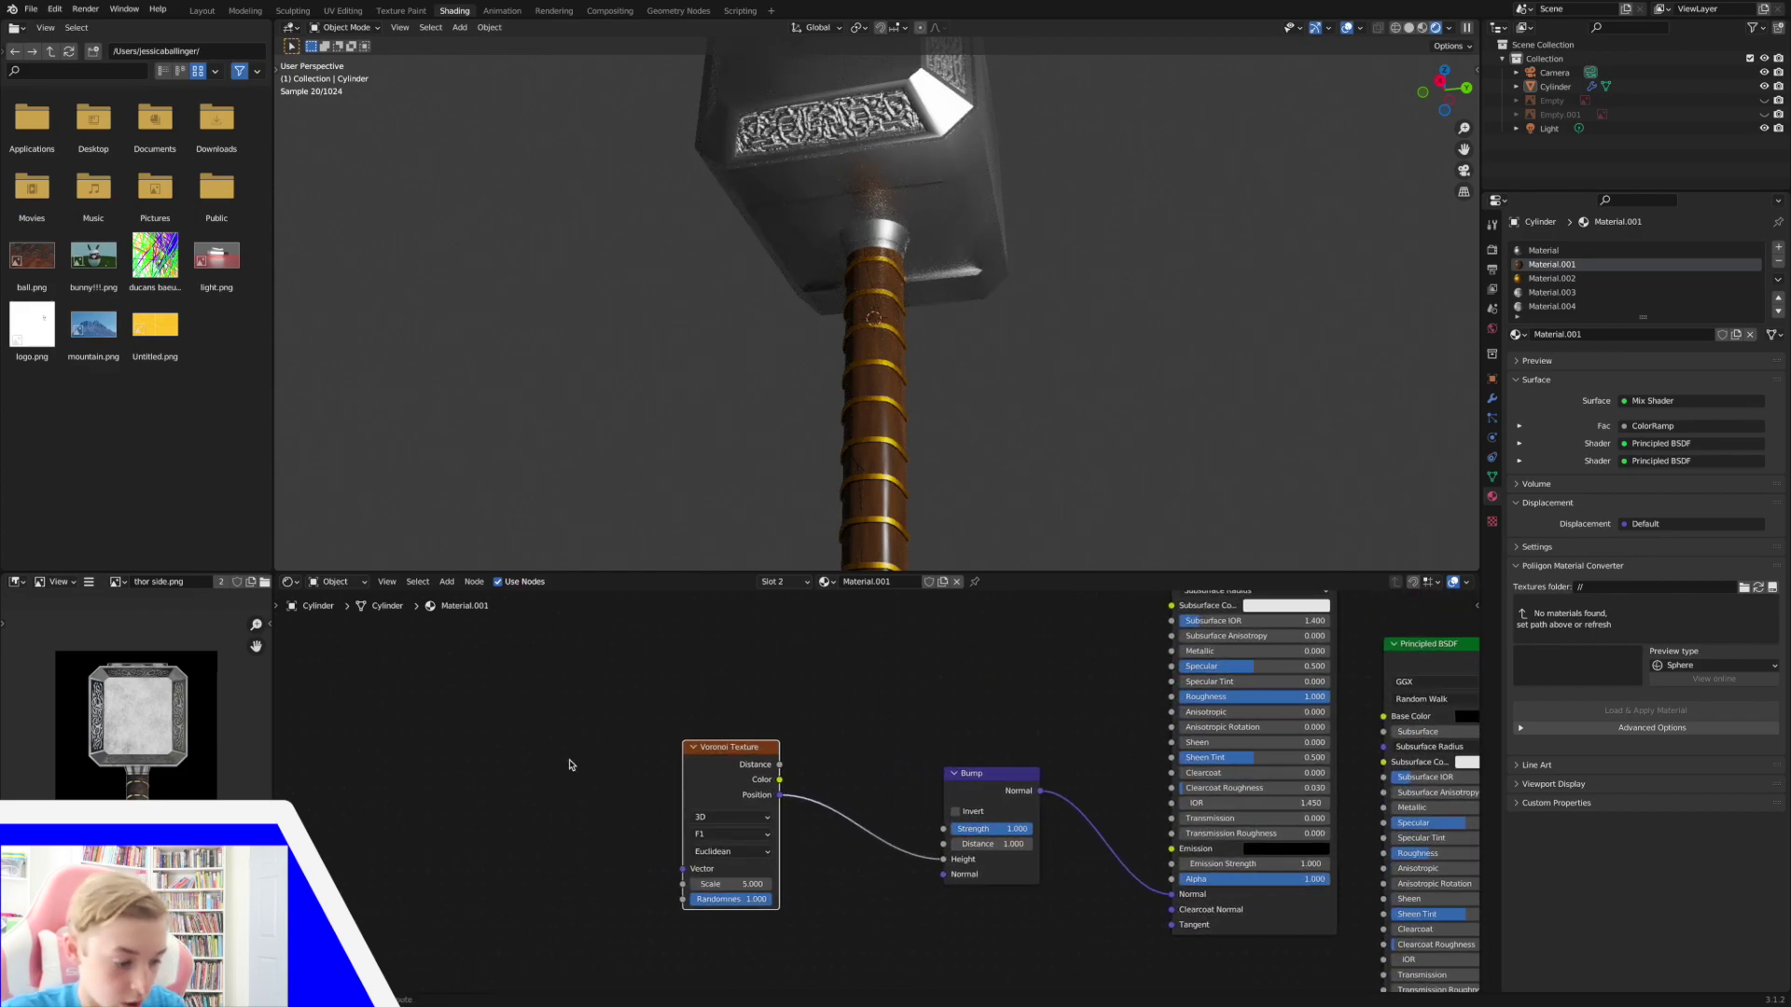
Add a Texture Coordinate node beside the Voronoi Texture and link its UV output to the texture's Vector input.
key(shift+a)
mouse_move(572, 763)
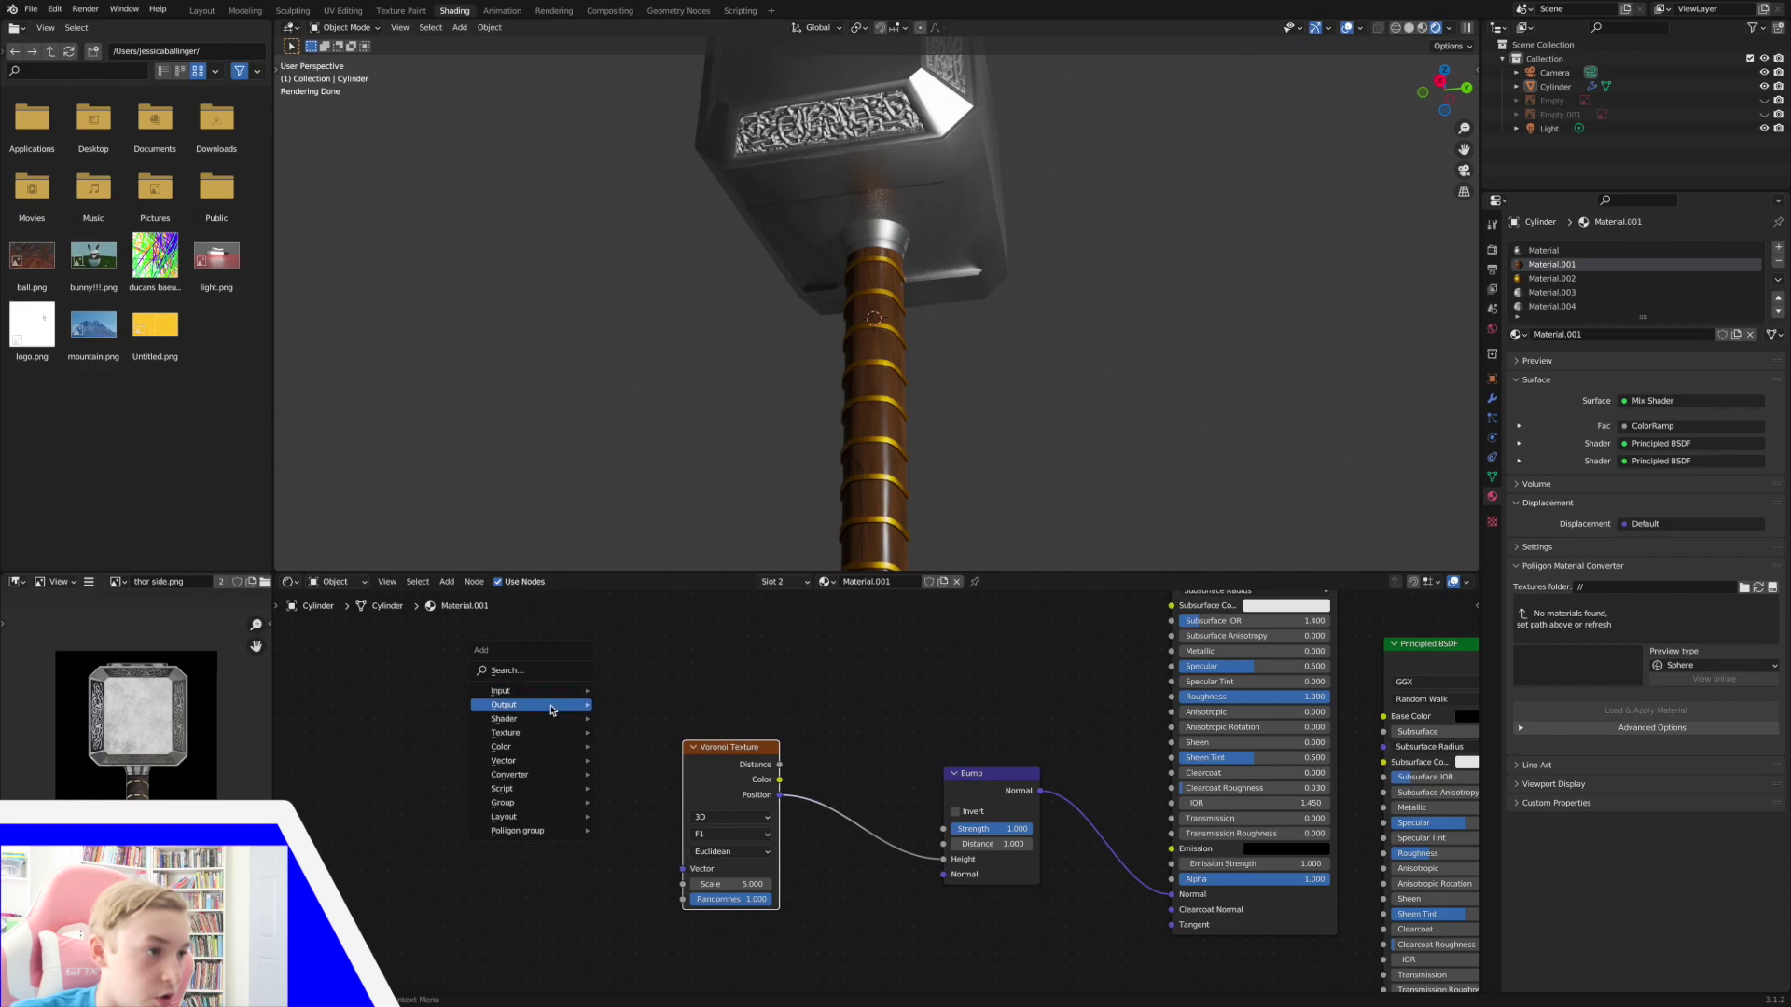
mouse_move(554, 698)
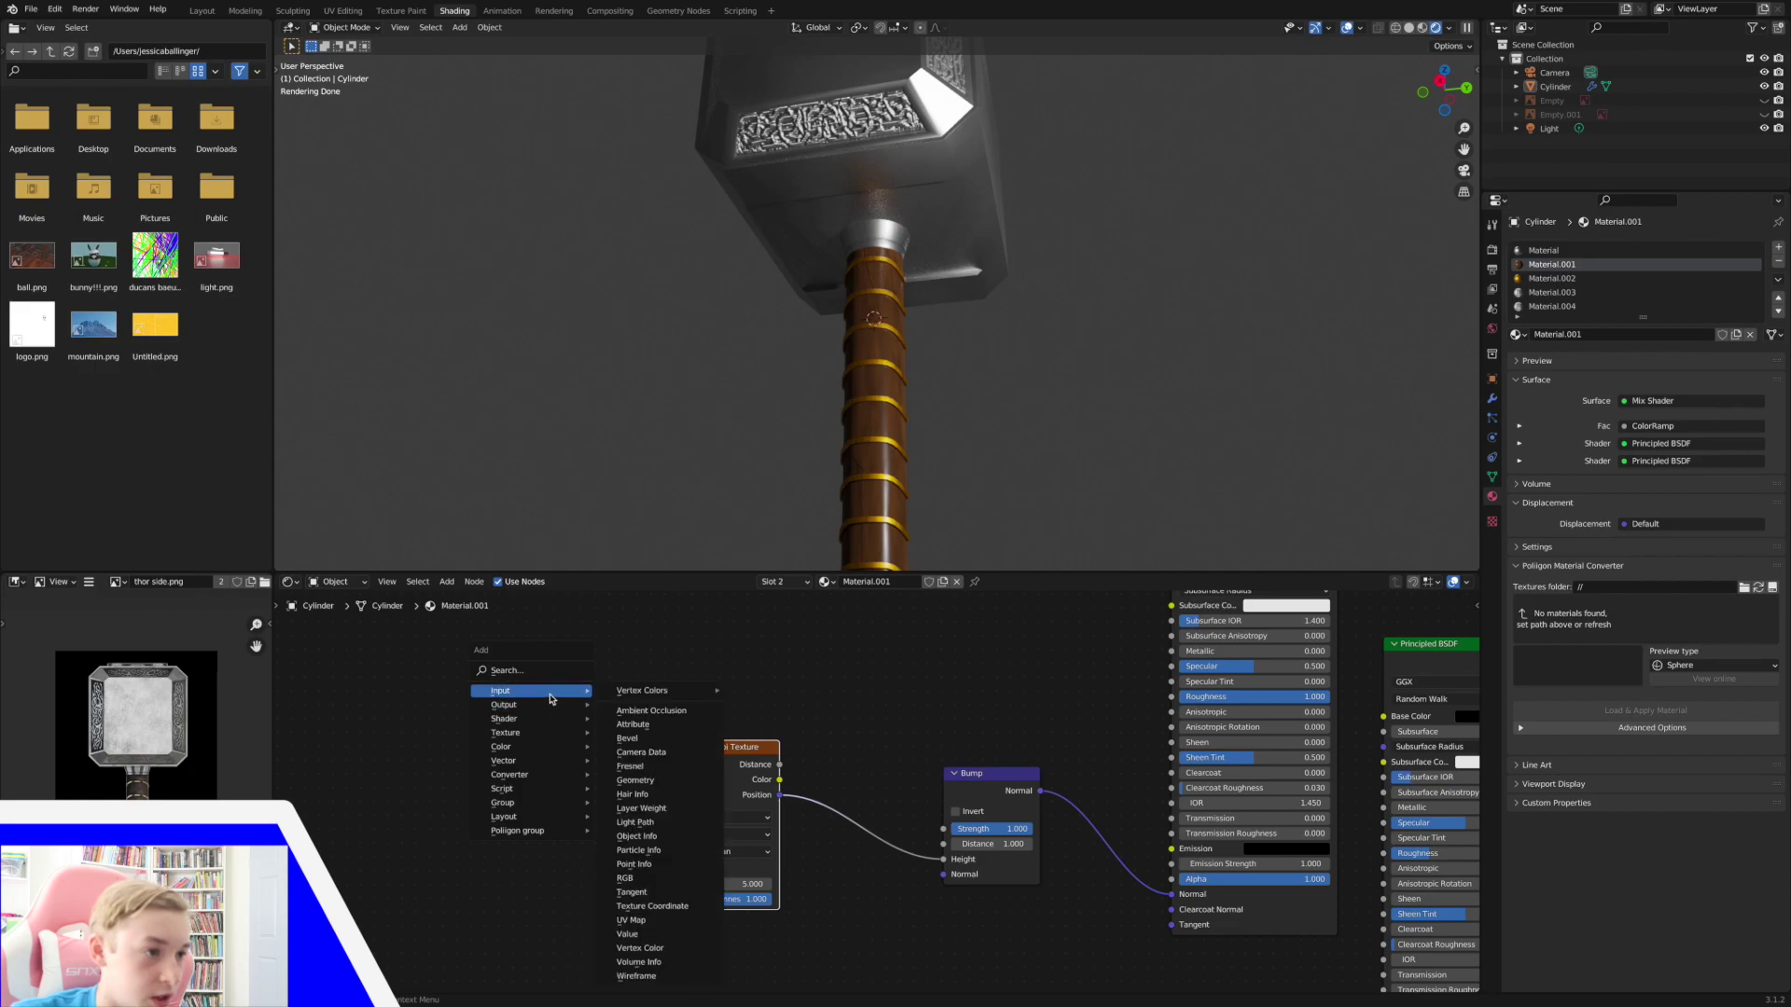
click(651, 906)
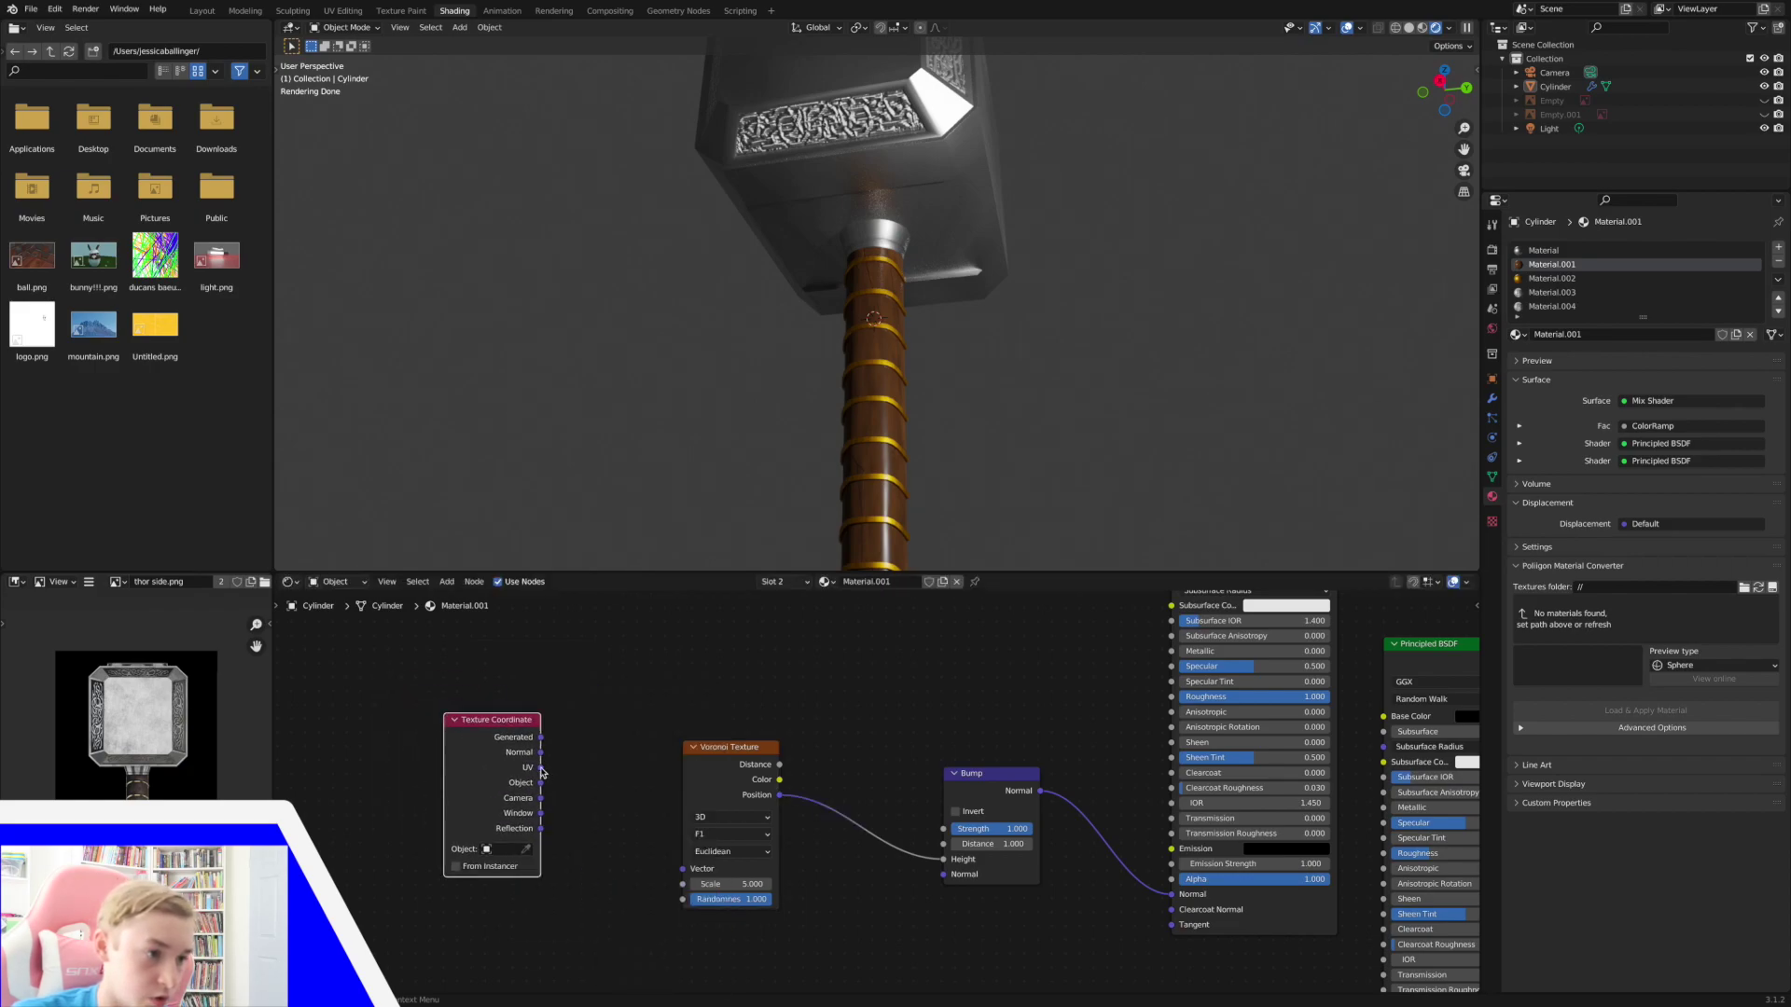
mouse_move(541, 769)
mouse_down()
mouse_move(688, 883)
mouse_move(542, 768)
mouse_up()
Set the Voronoi Texture's scale to 65.6 and the Bump node's strength to 0.4.
mouse_move(732, 884)
mouse_down()
mouse_move(695, 884)
mouse_move(755, 884)
mouse_up()
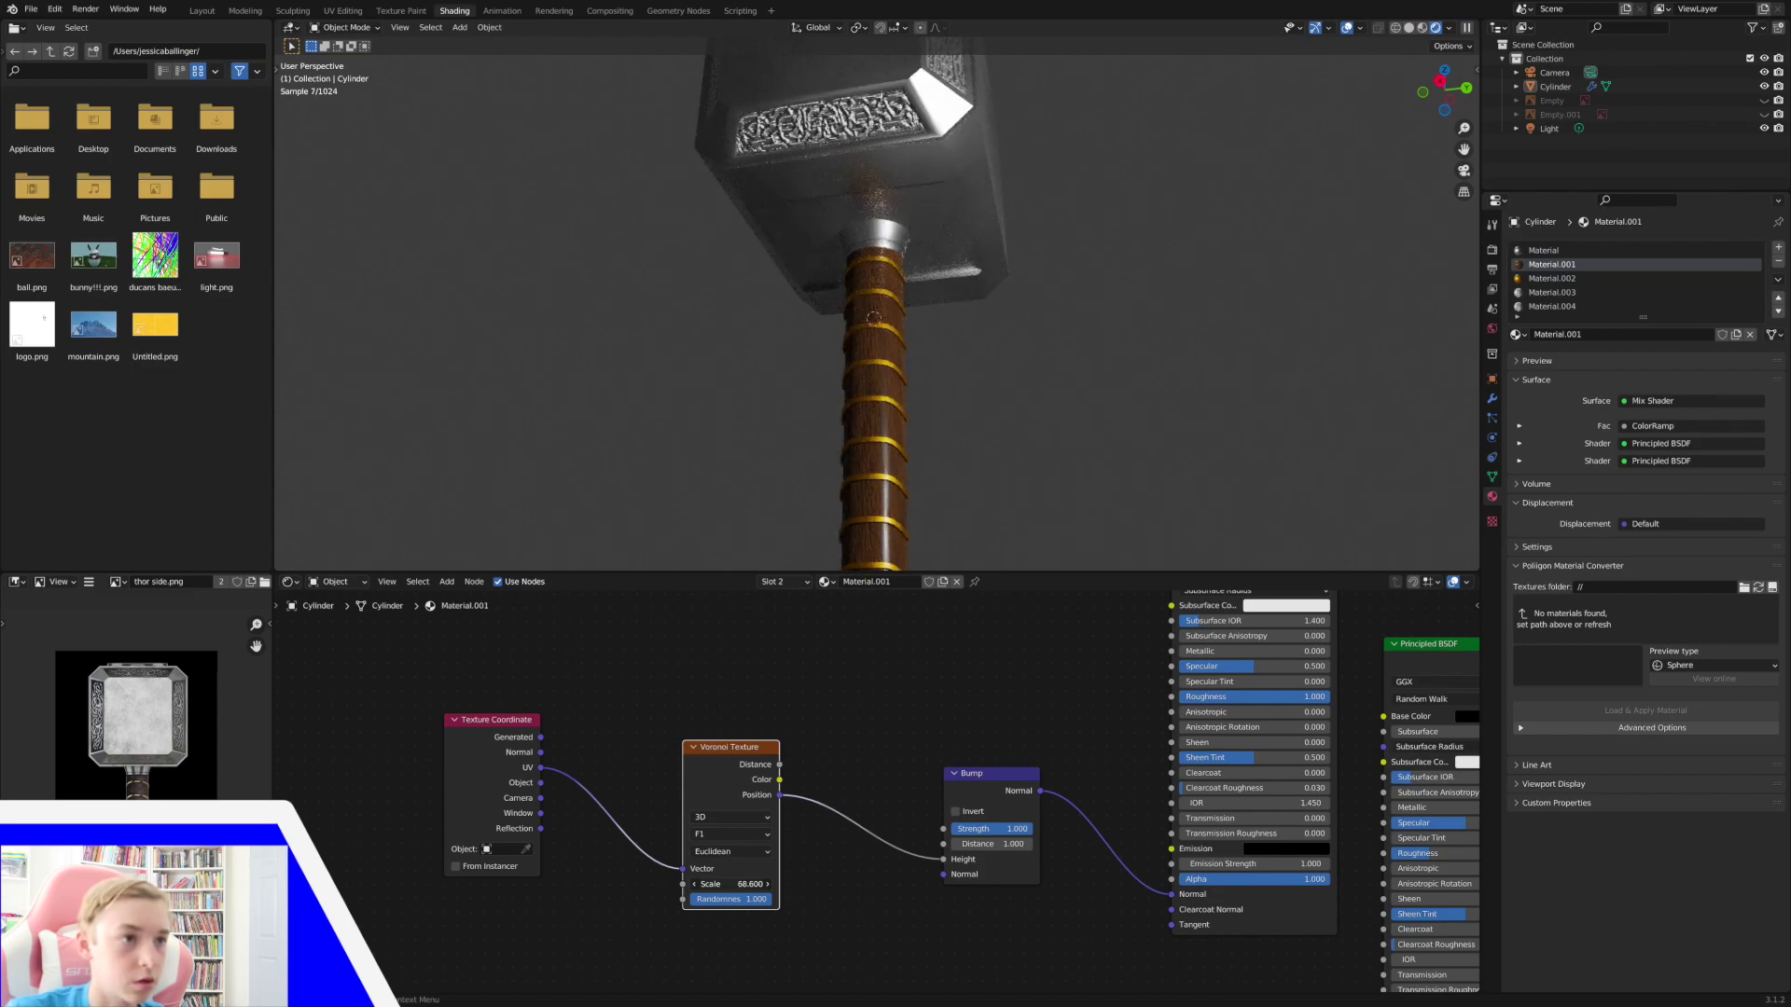
drag(756, 884, 742, 885)
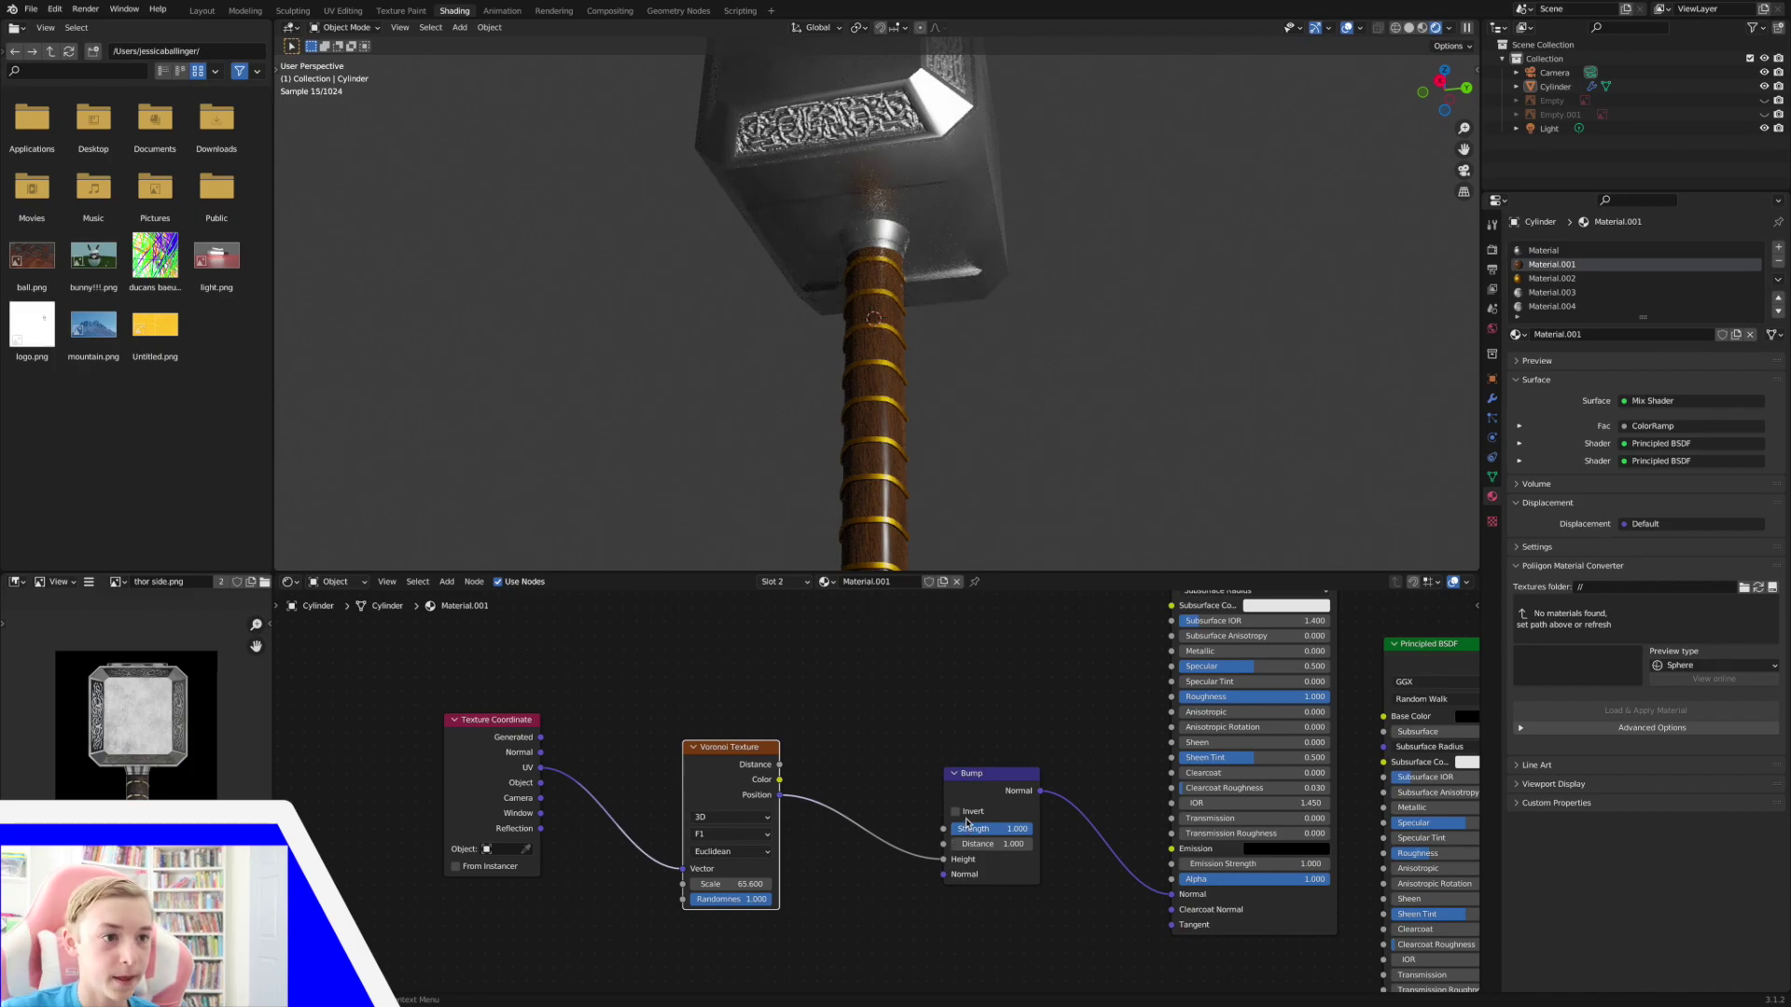
drag(993, 836, 933, 829)
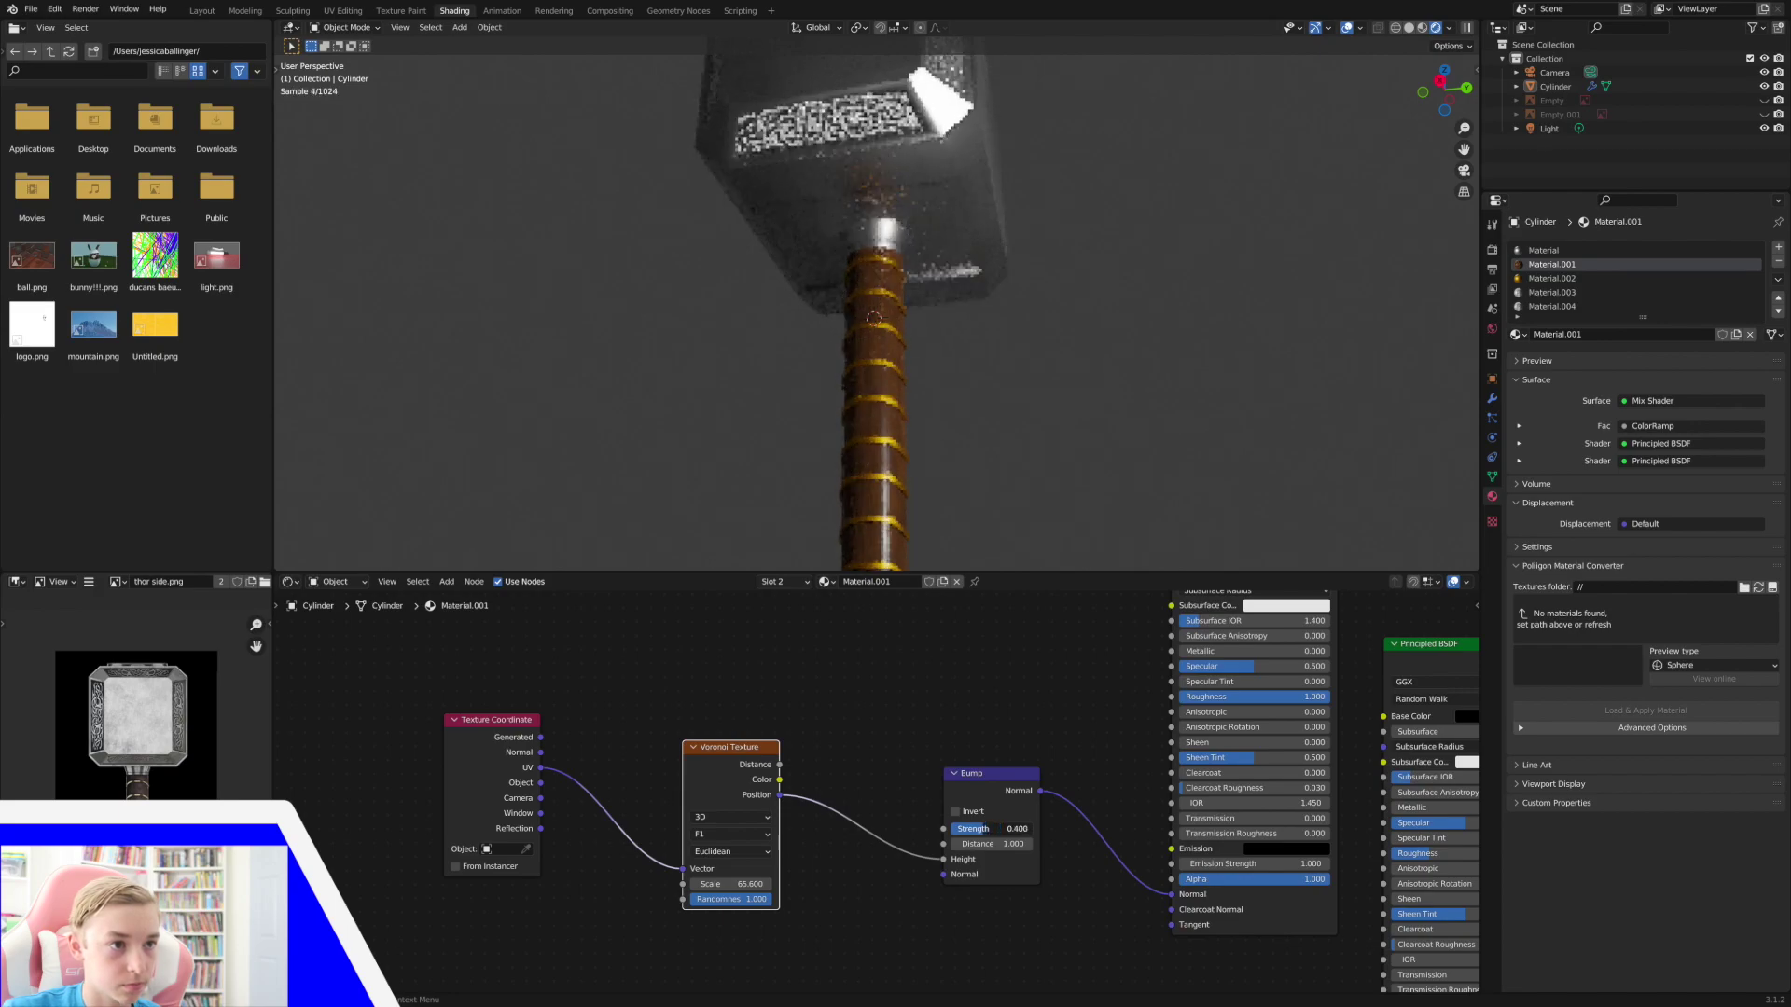
Examine the hammer's head and bumped handle from several angles and distances in Material Preview shading.
middle_drag(988, 472, 1012, 491)
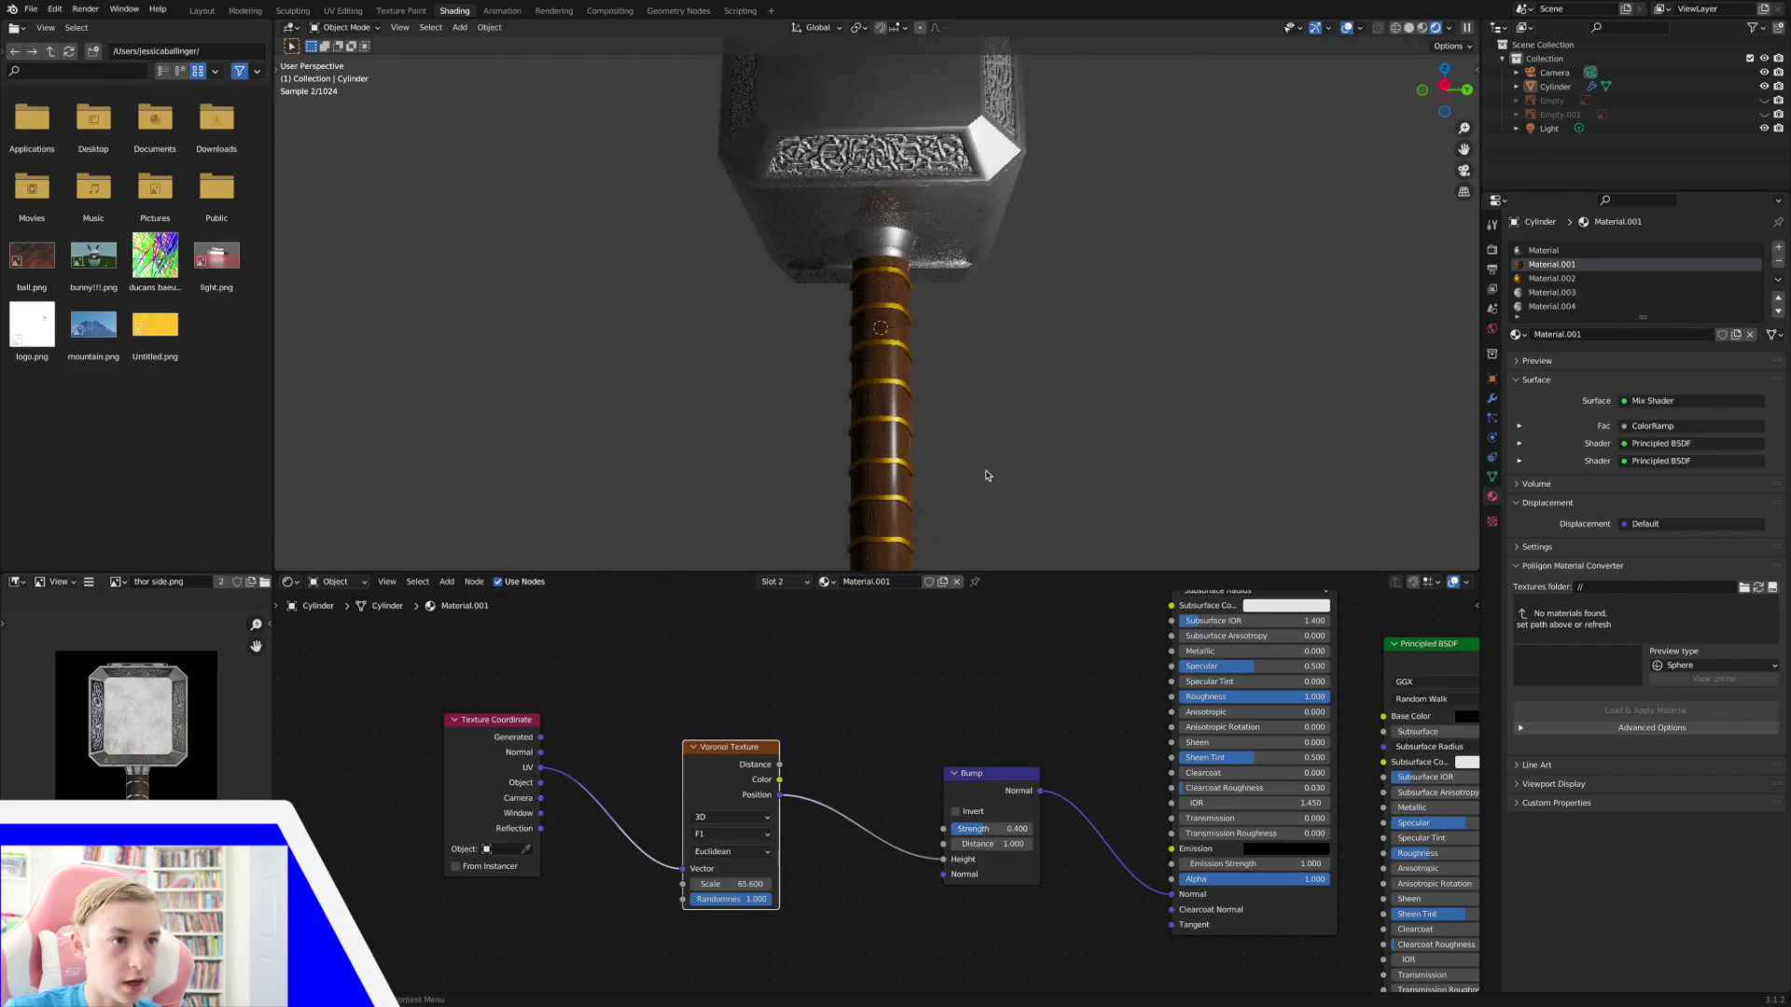
click(1421, 28)
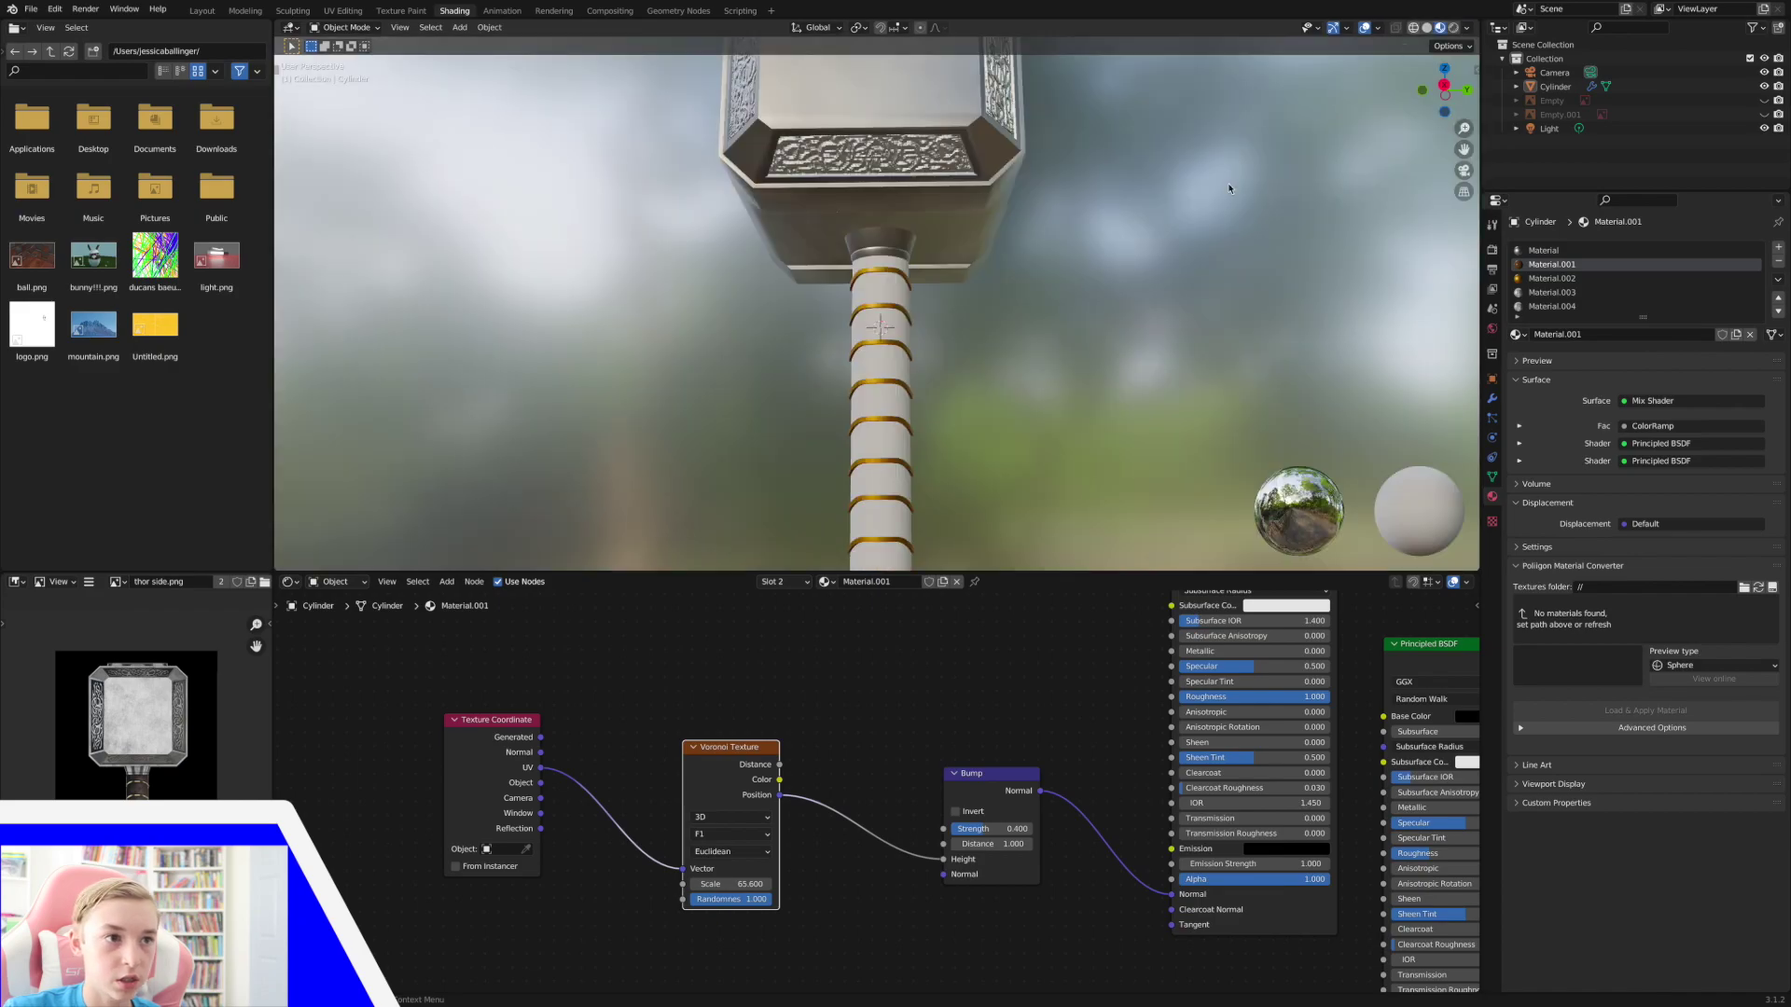
scroll(1120, 280, left, 5)
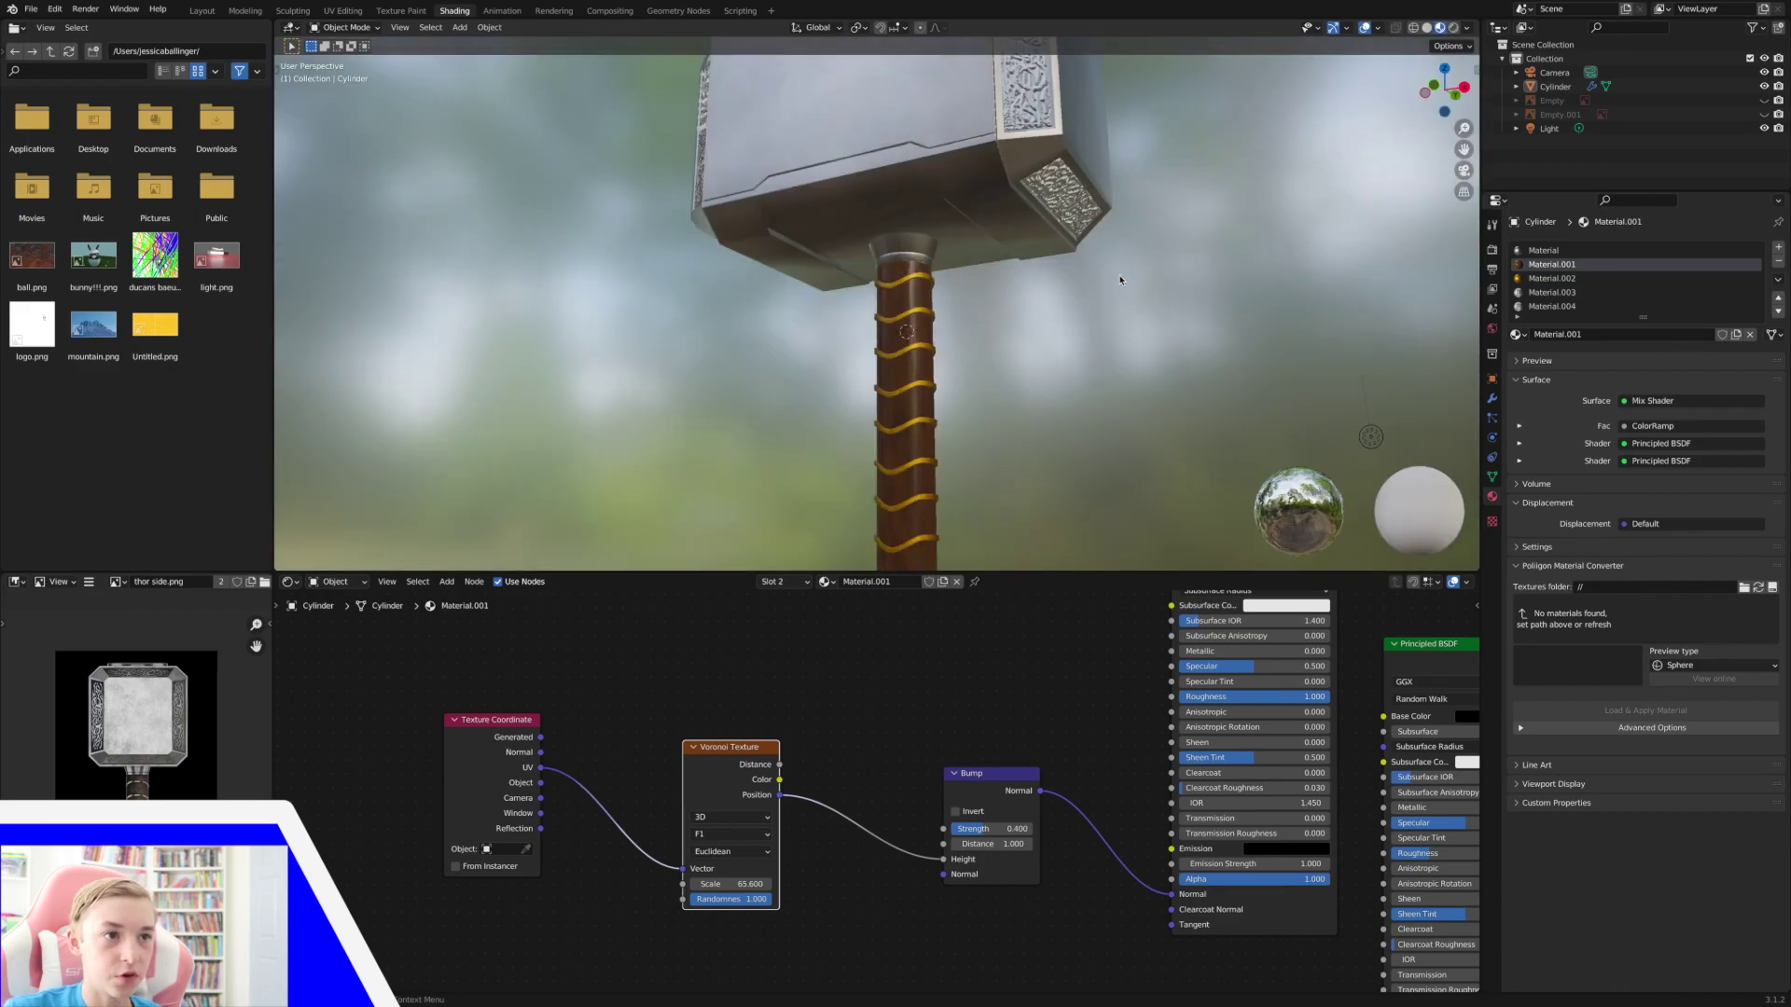
scroll(1121, 279, up, 5)
scroll(1121, 278, down, 6)
scroll(1121, 279, up, 5)
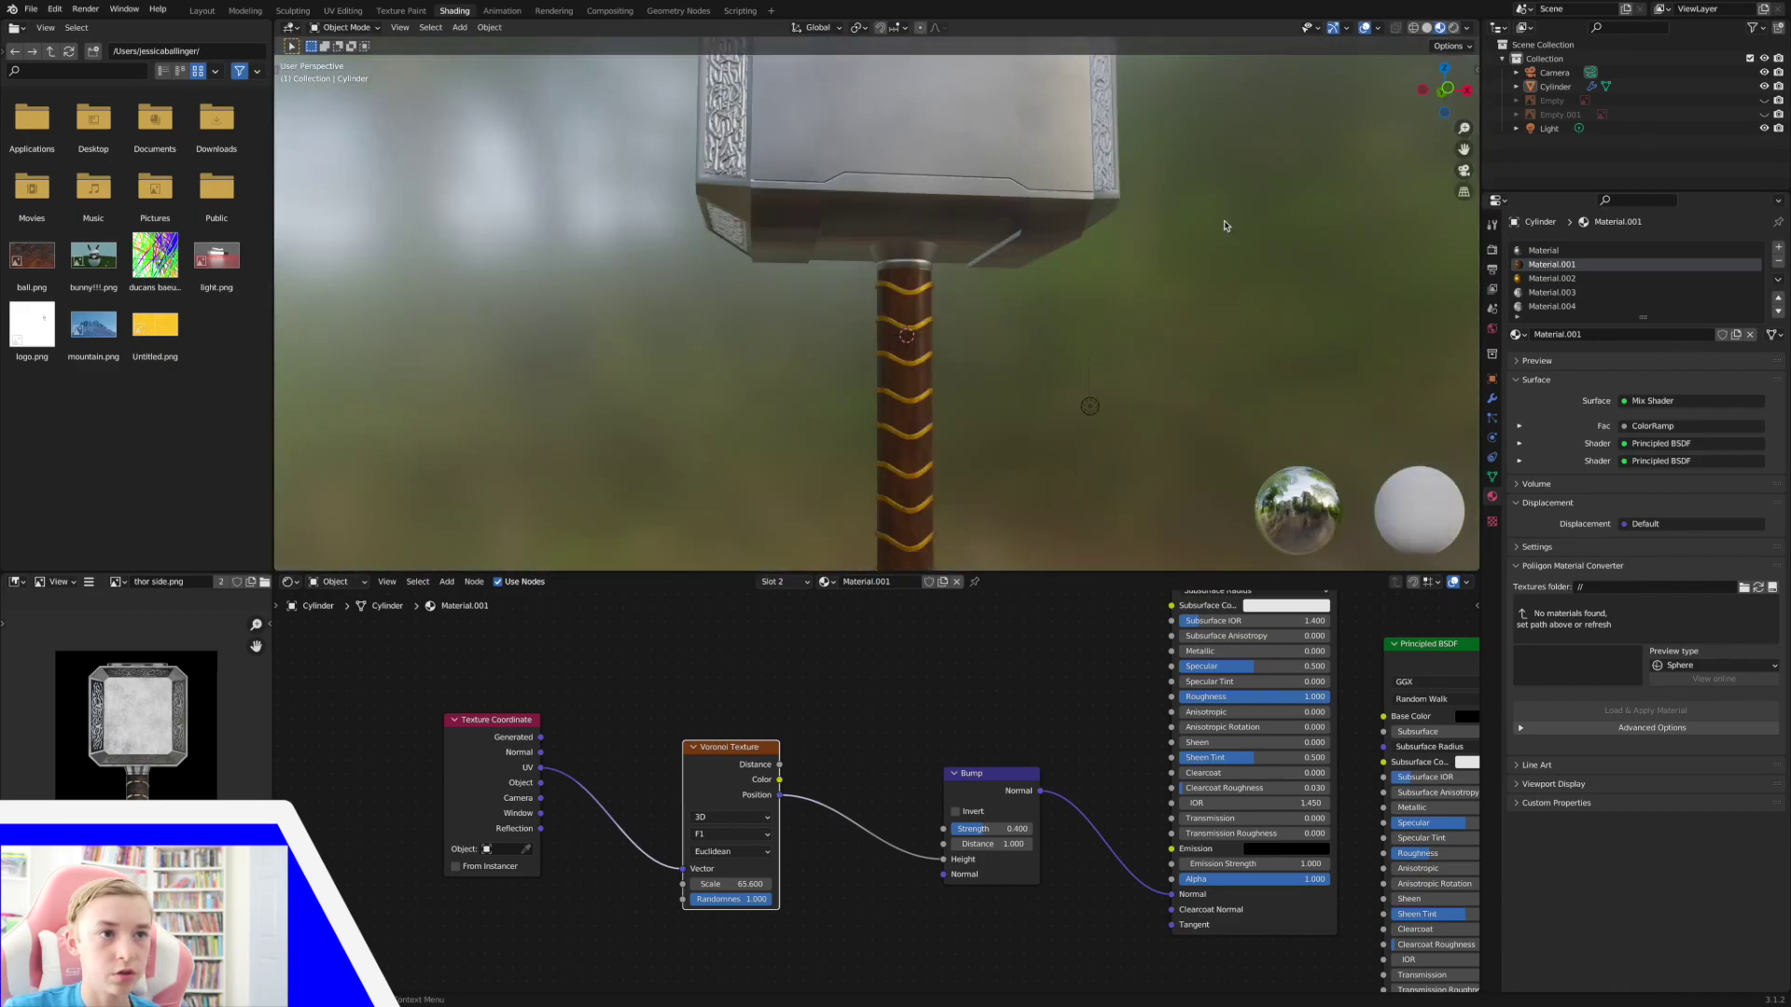
drag(1463, 127, 1464, 234)
scroll(1111, 456, down, 5)
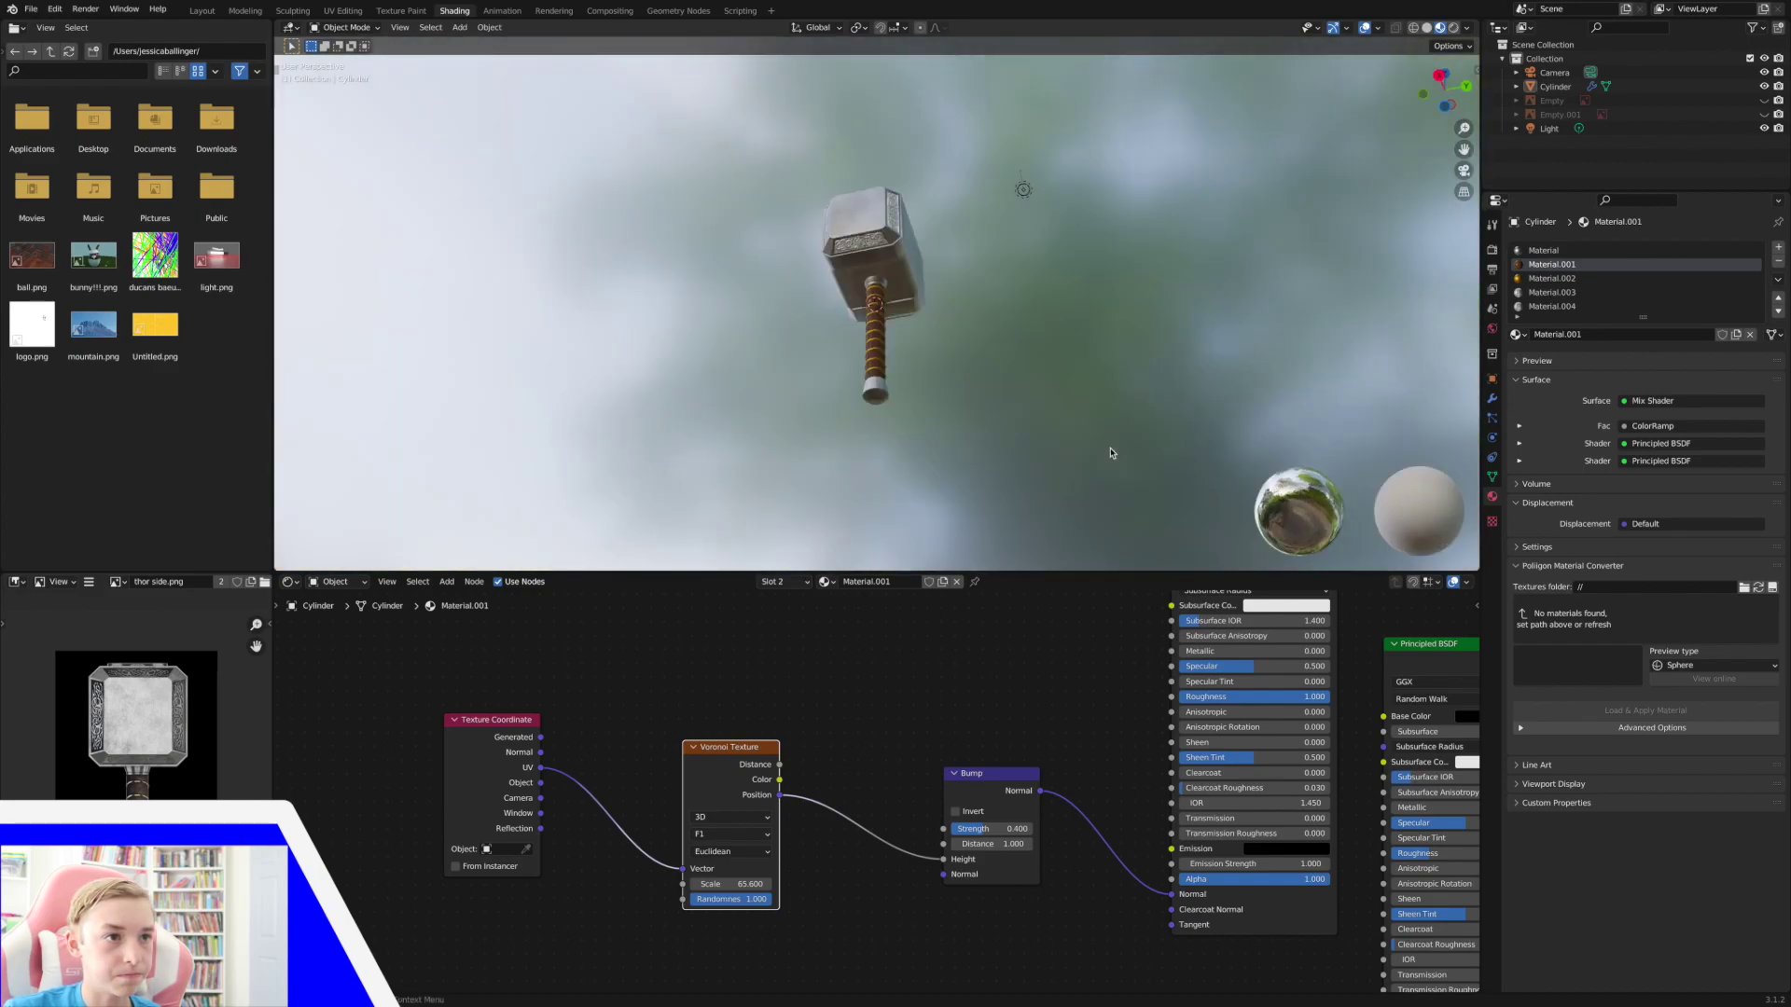
scroll(1115, 438, up, 8)
Return the viewport to Rendered shading and examine the whole hammer from different sides.
click(1454, 28)
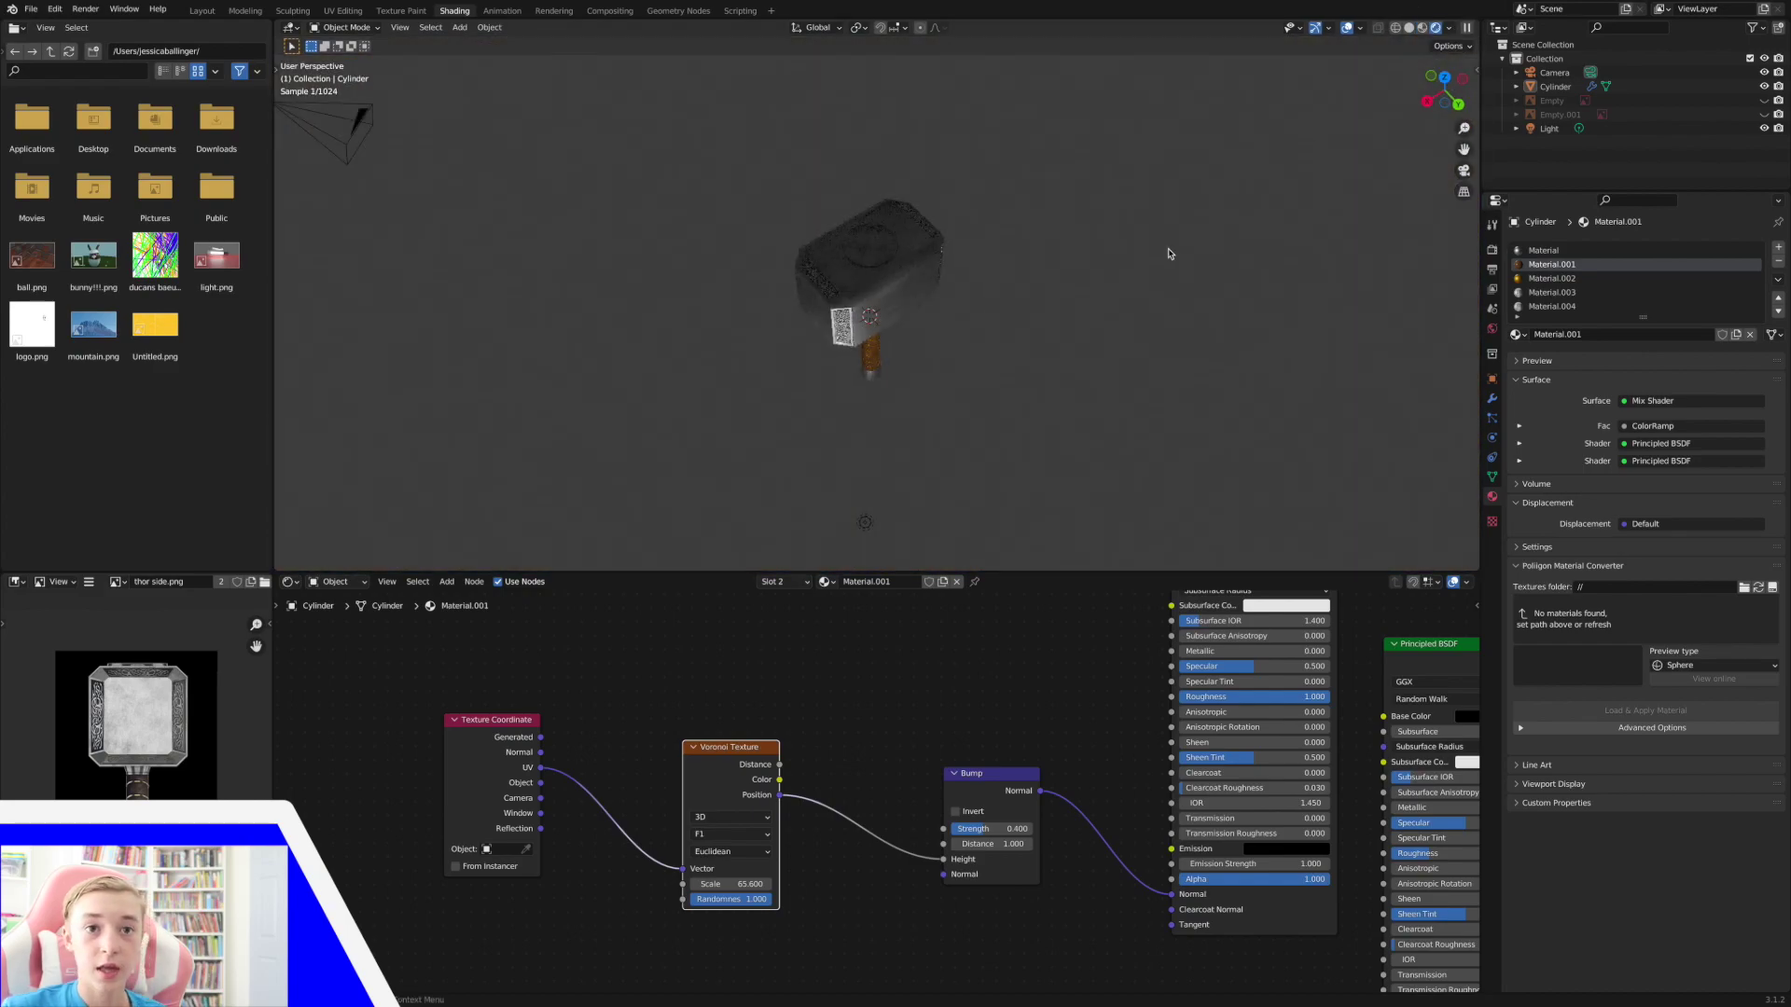
scroll(1117, 314, left, 6)
scroll(1117, 312, down, 5)
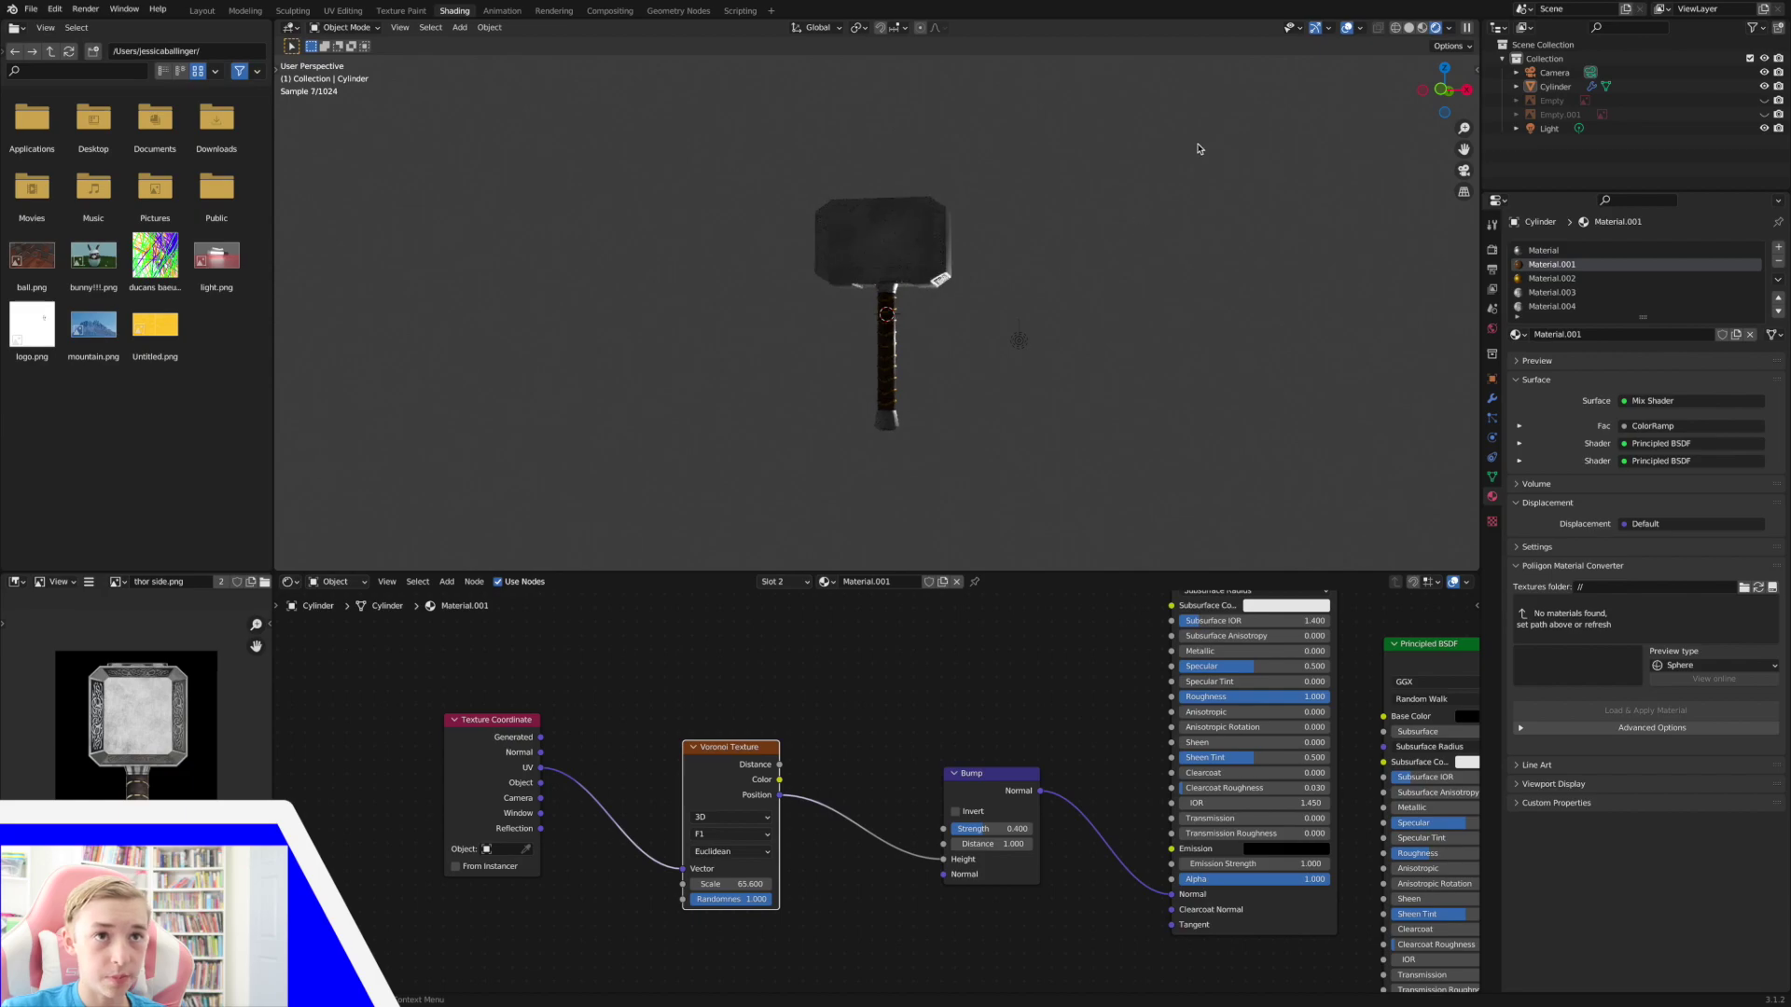
scroll(1208, 268, right, 6)
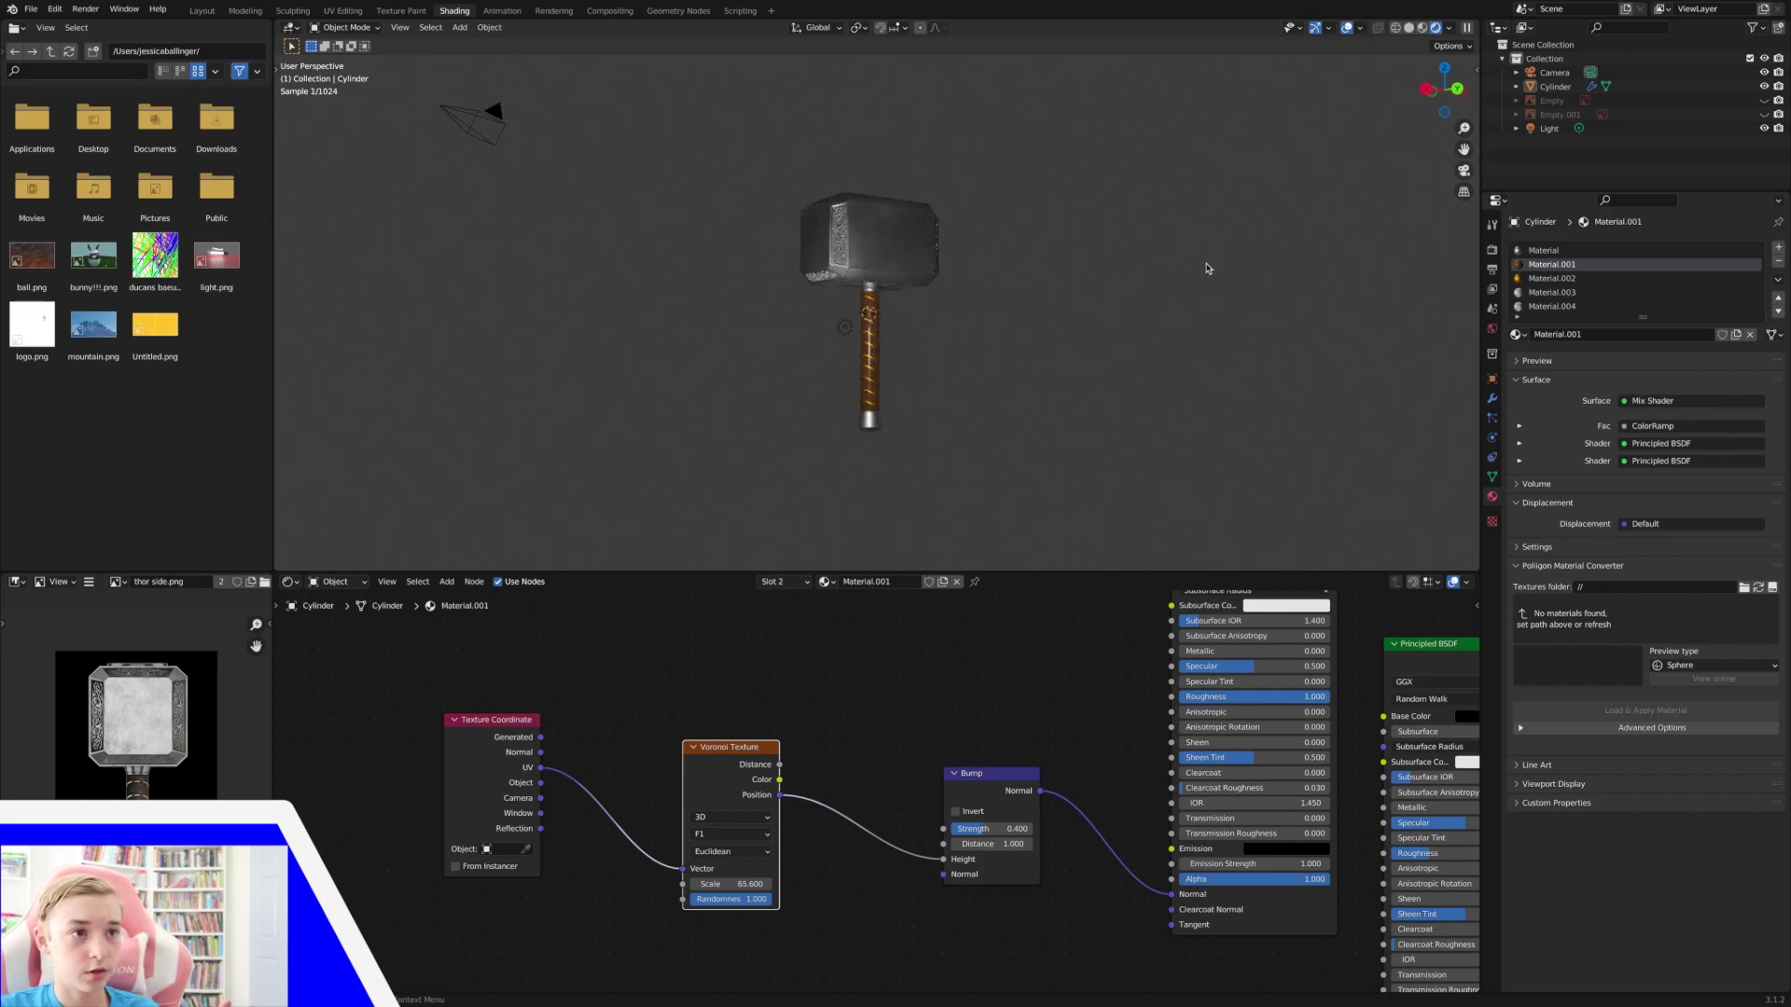